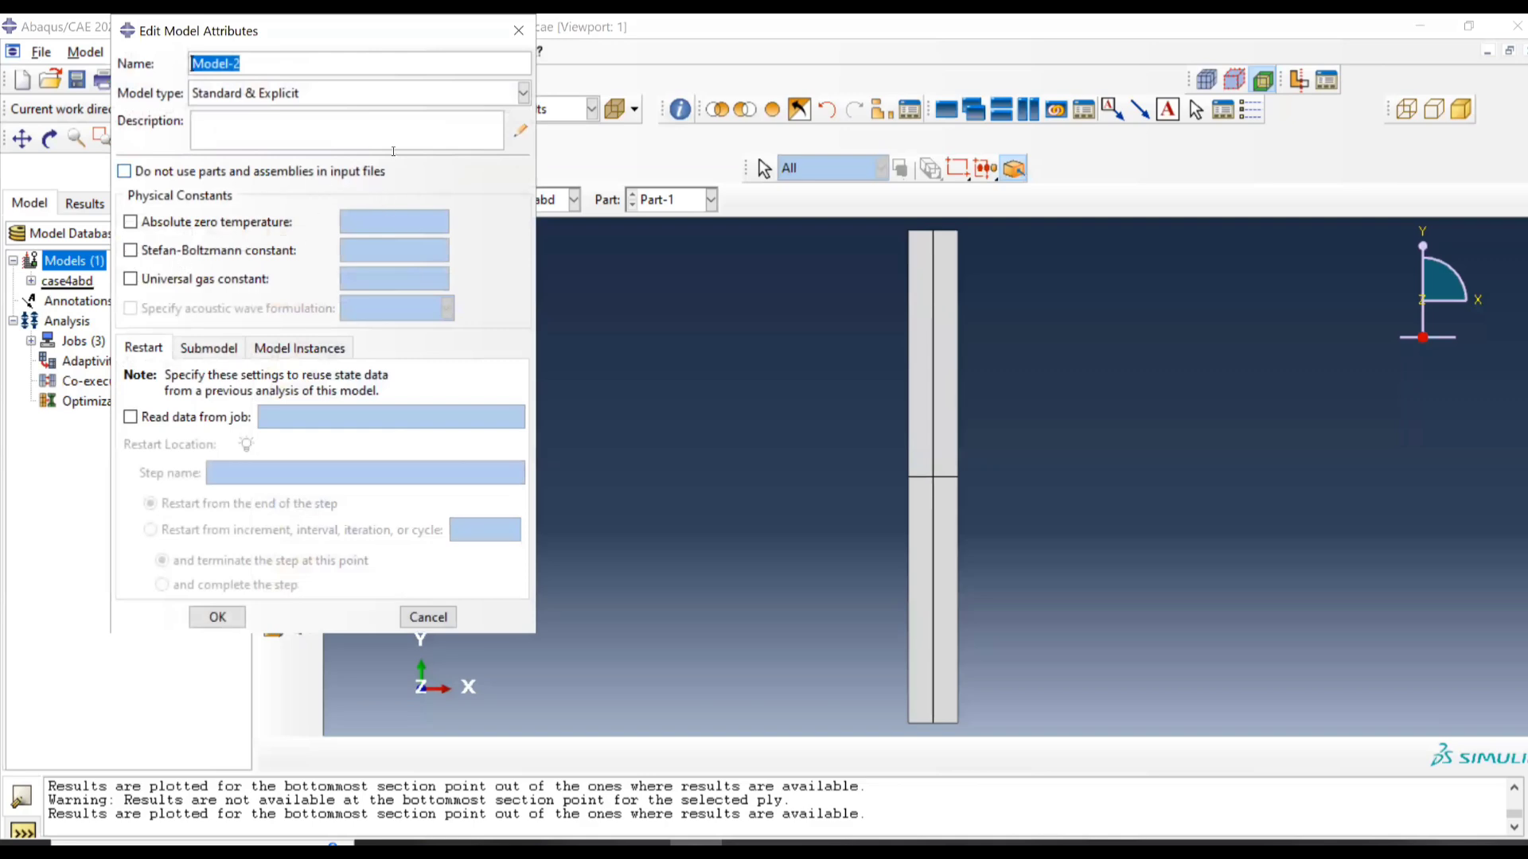
Step: Create Model-2 and add a 3D deformable planar shell part, Part-1, from a rectangle between the origin and (2,20)
left_click(217, 617)
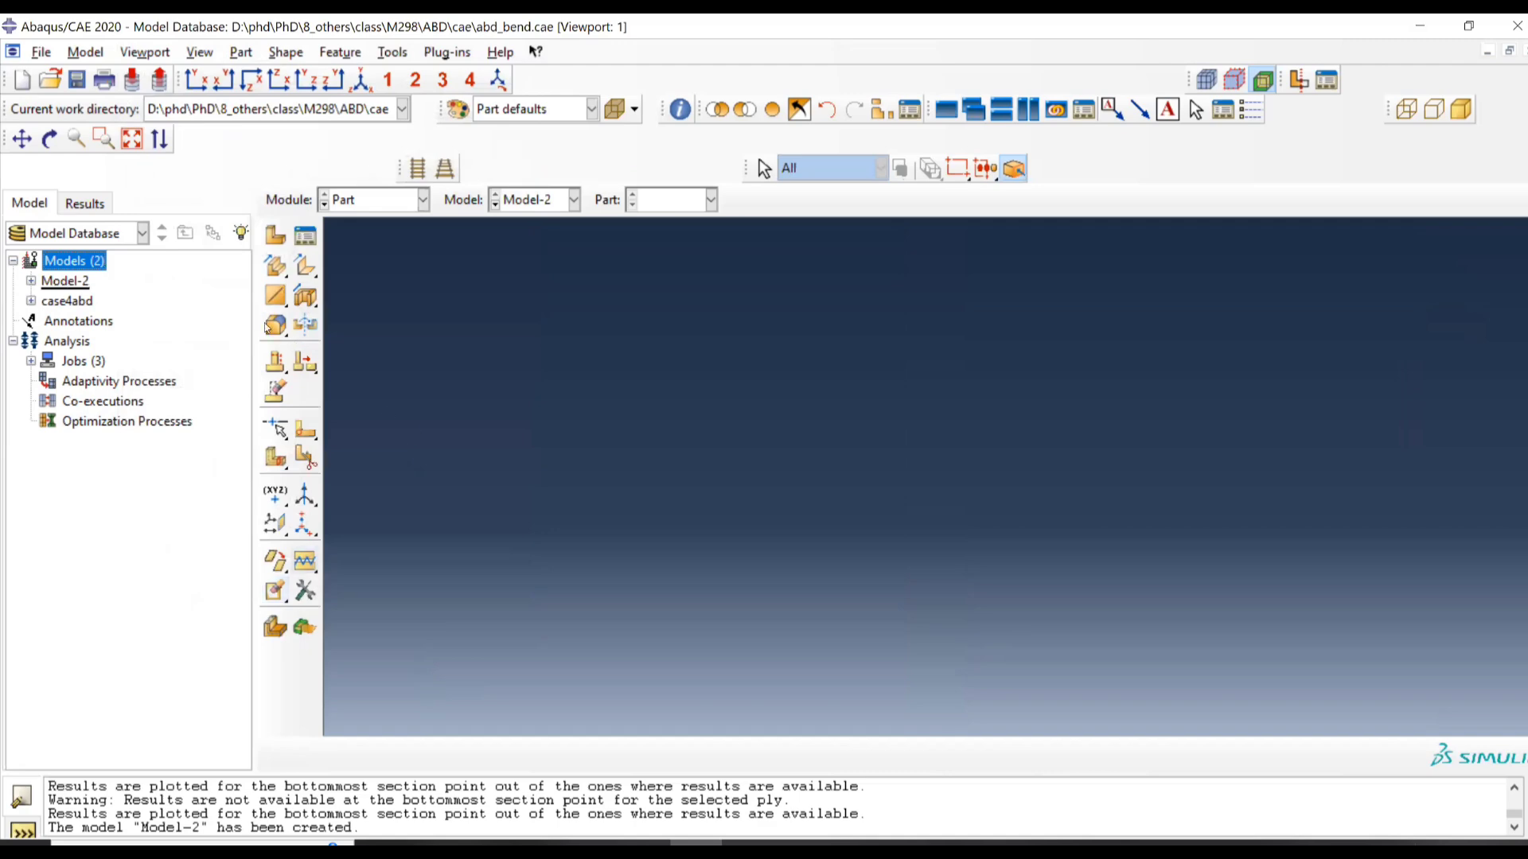
left_click(275, 235)
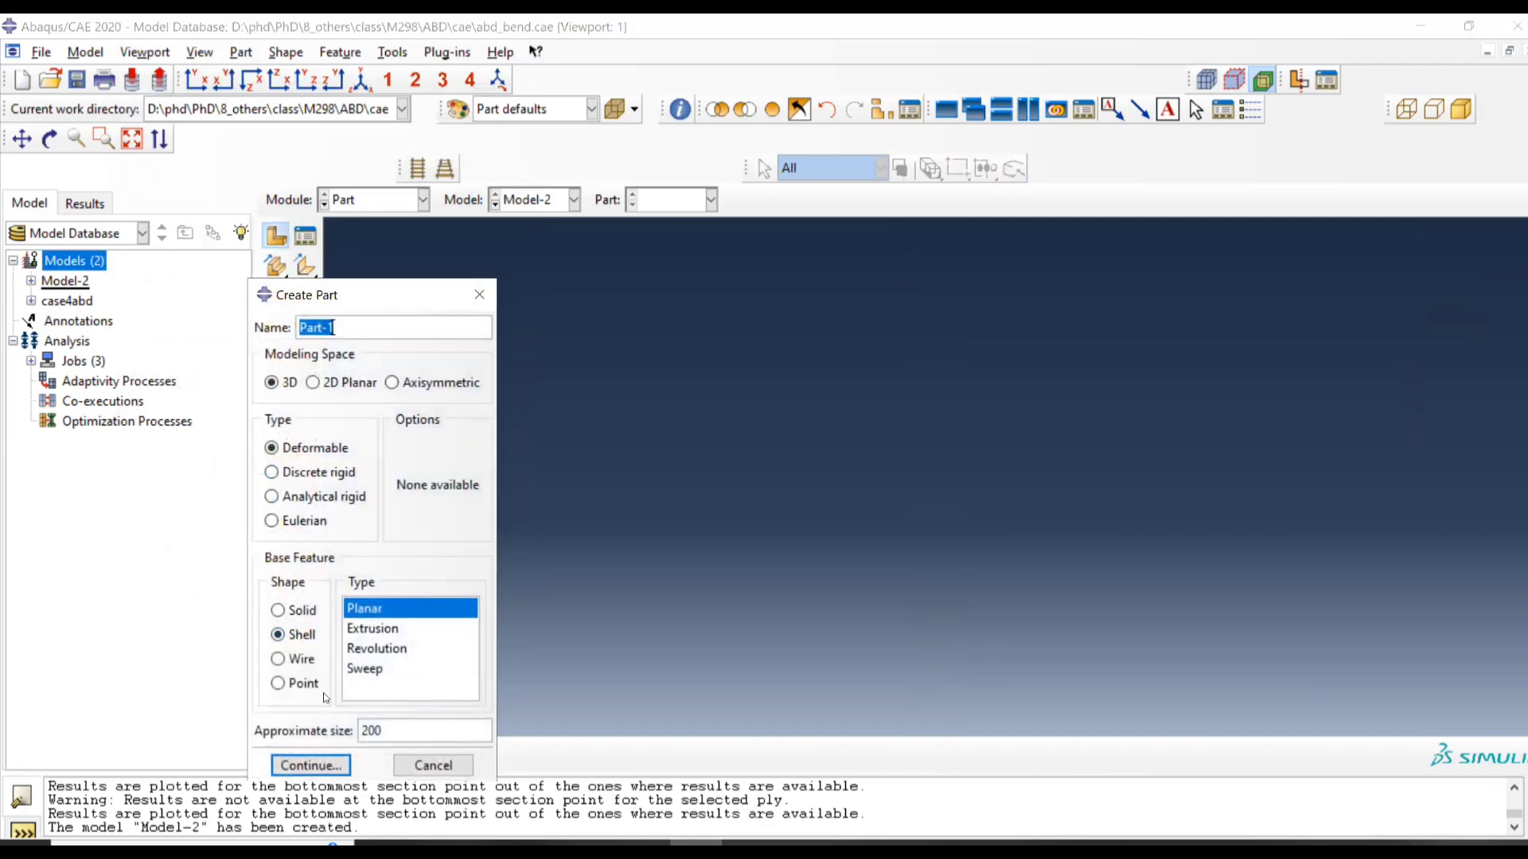
left_click(310, 765)
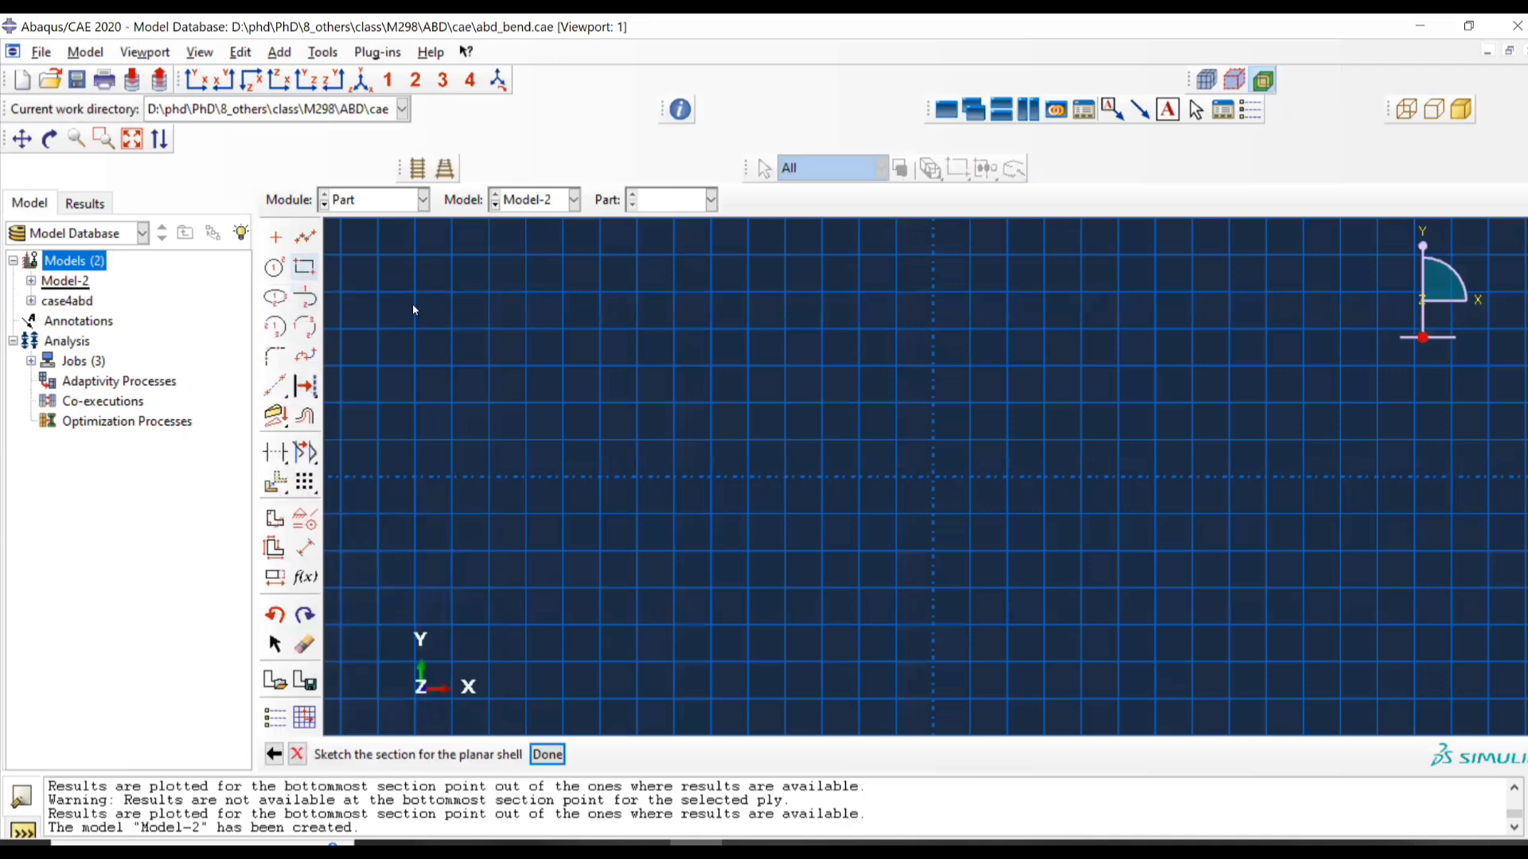
left_click(935, 477)
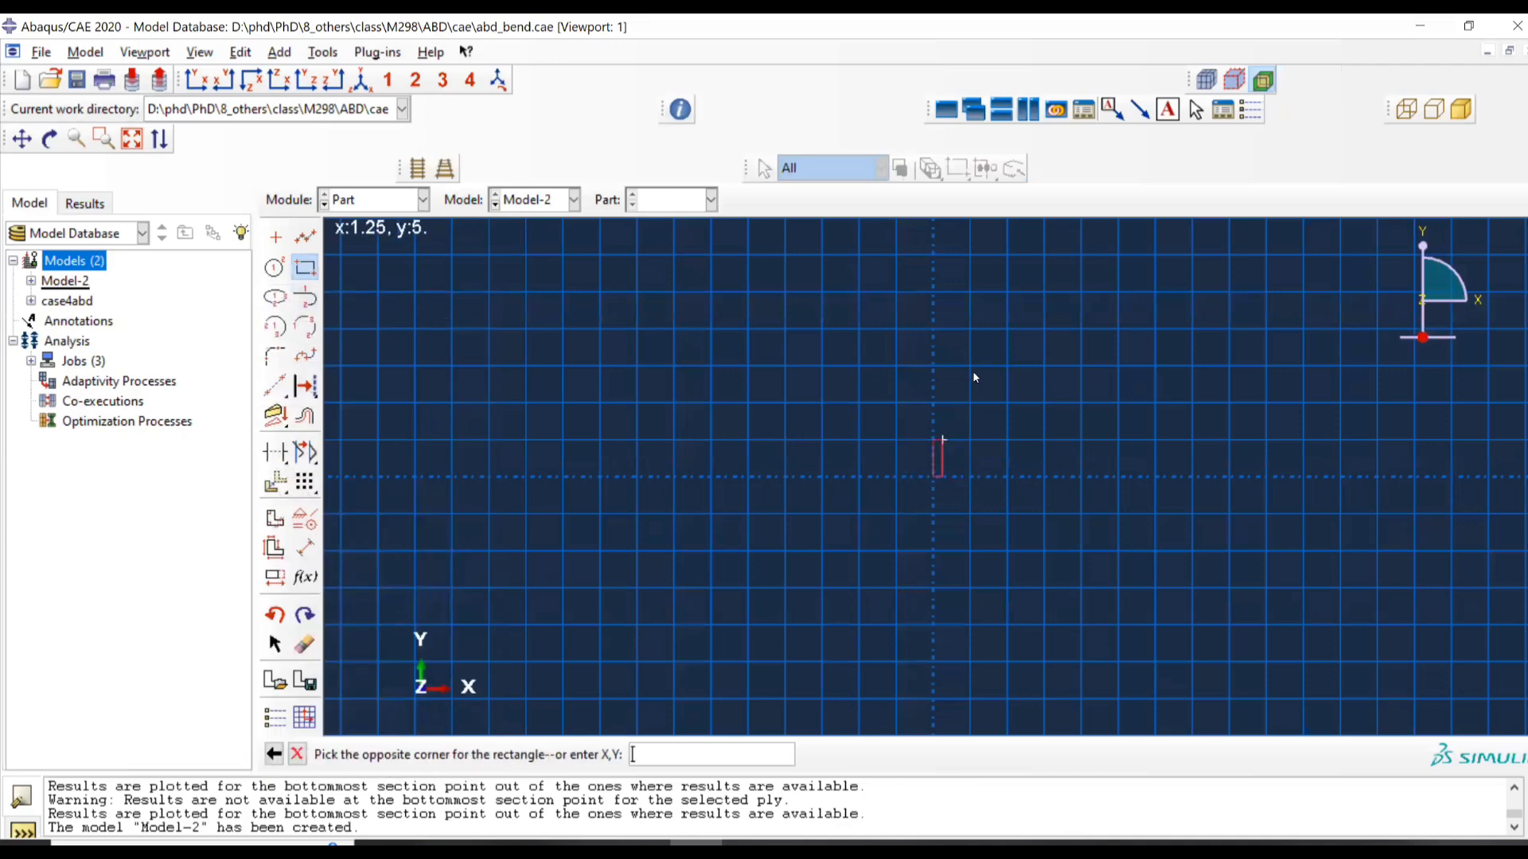
type("2,20")
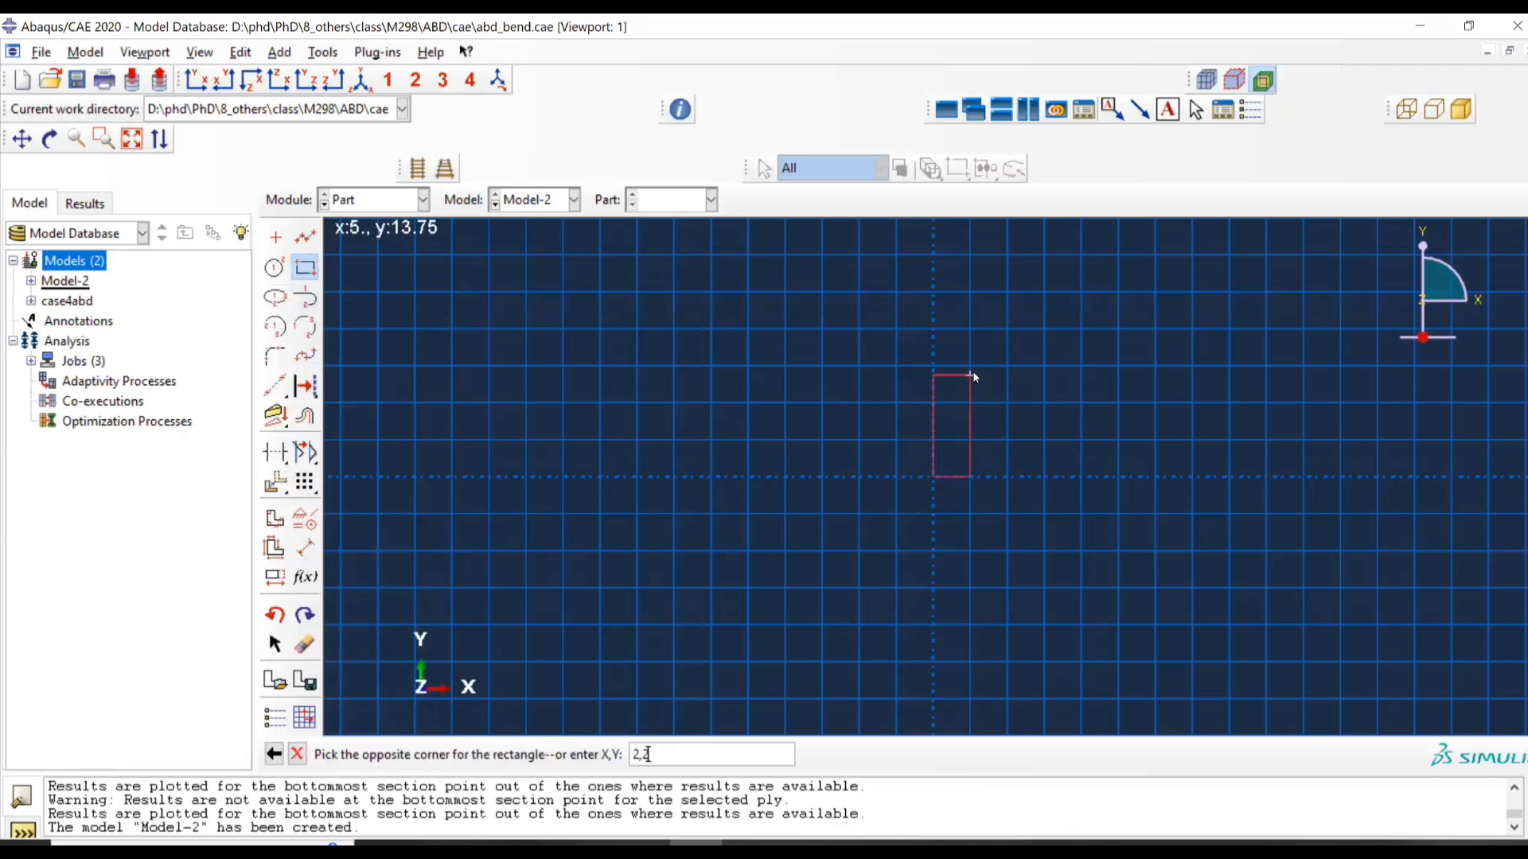
key("Return")
middle_click(961, 380)
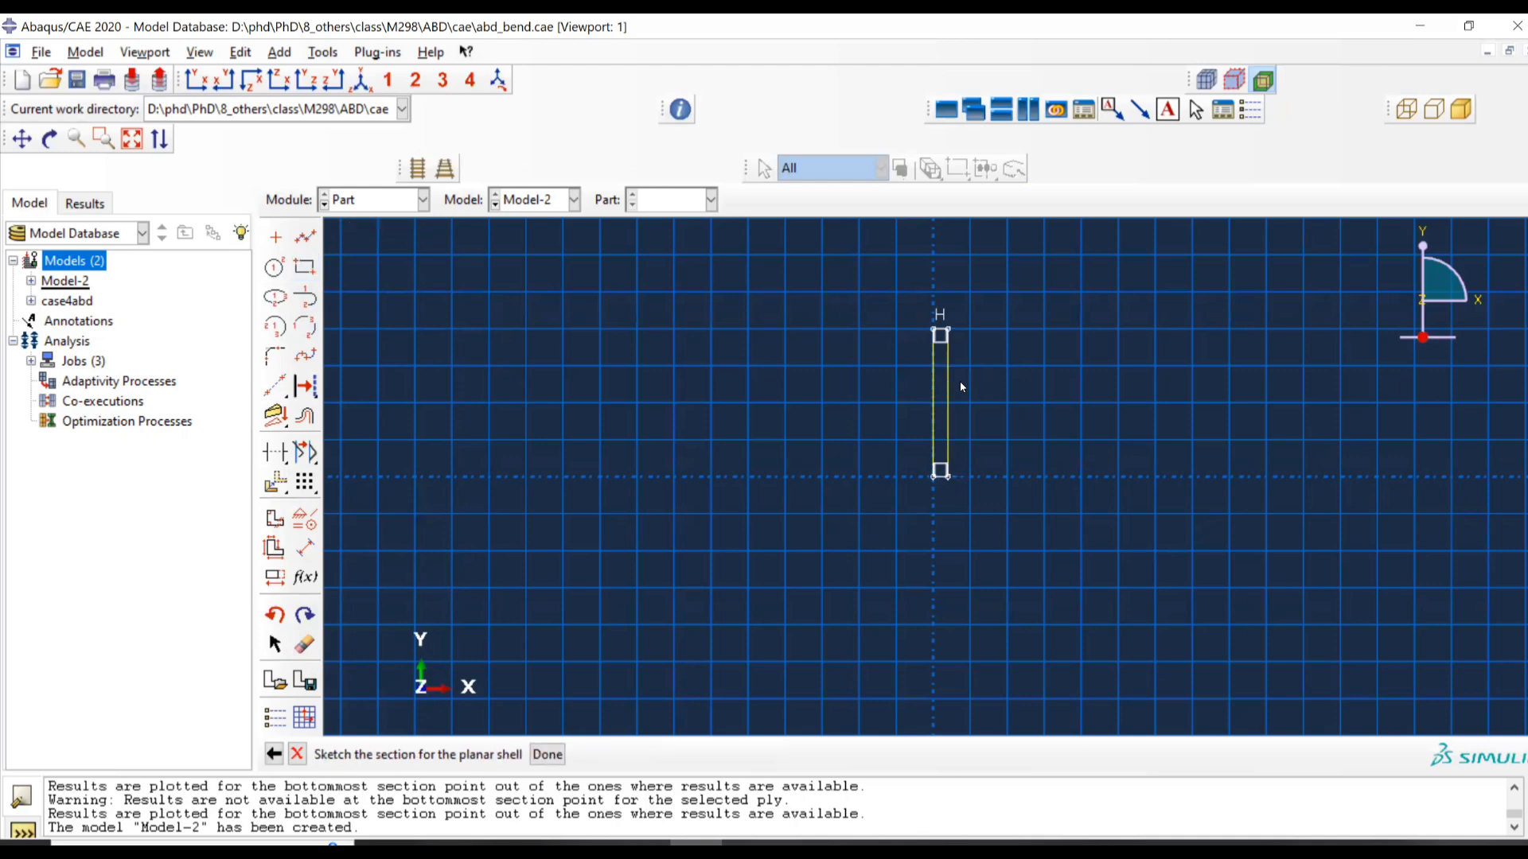
middle_click(960, 381)
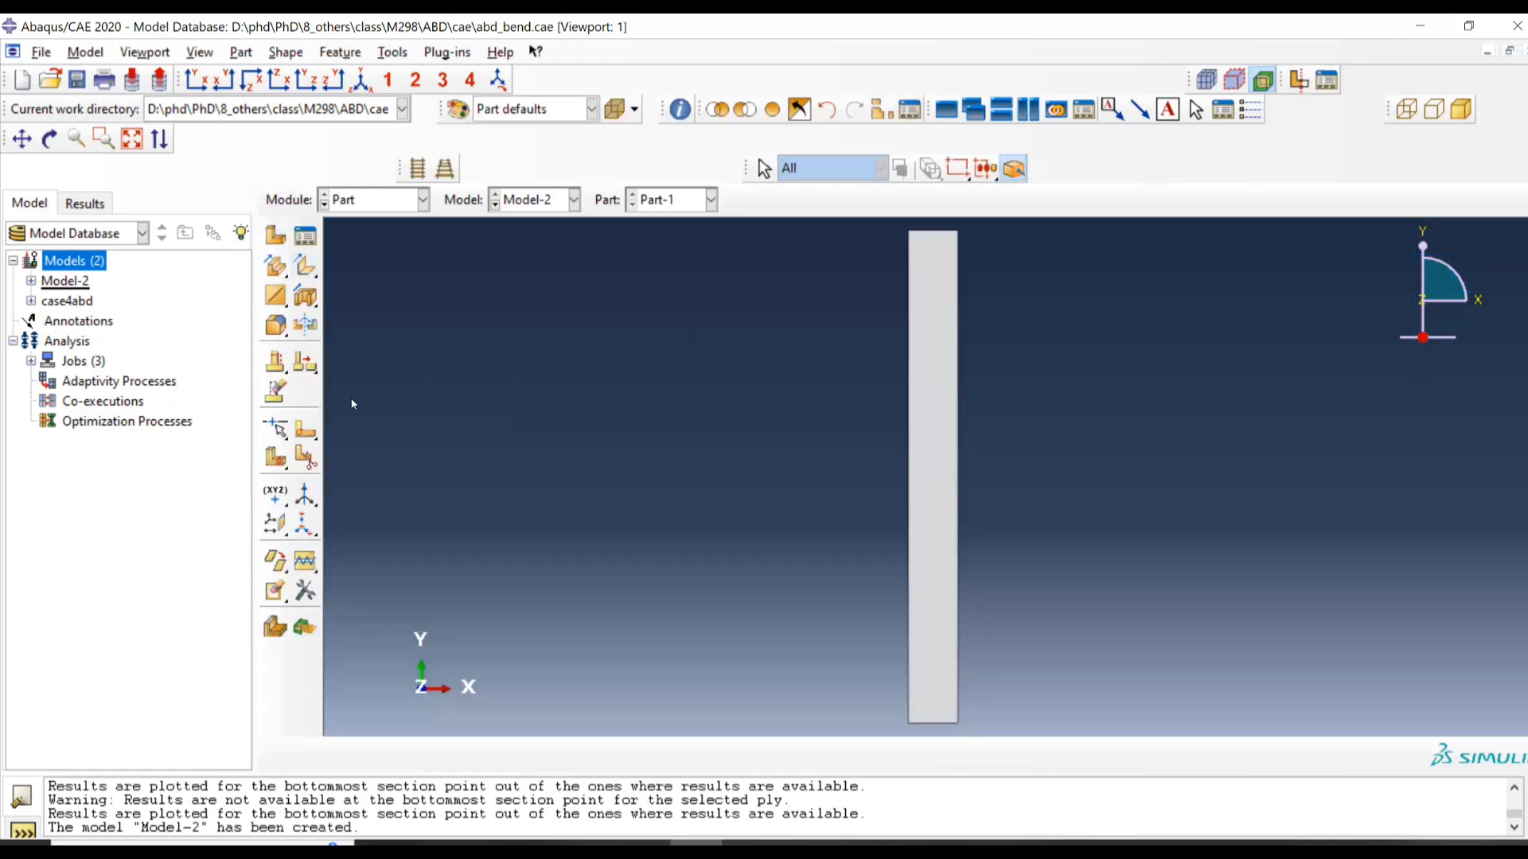
Step: Start a partition sketch on the shell face and draw a horizontal line across the strip at mid-height
left_click(305, 430)
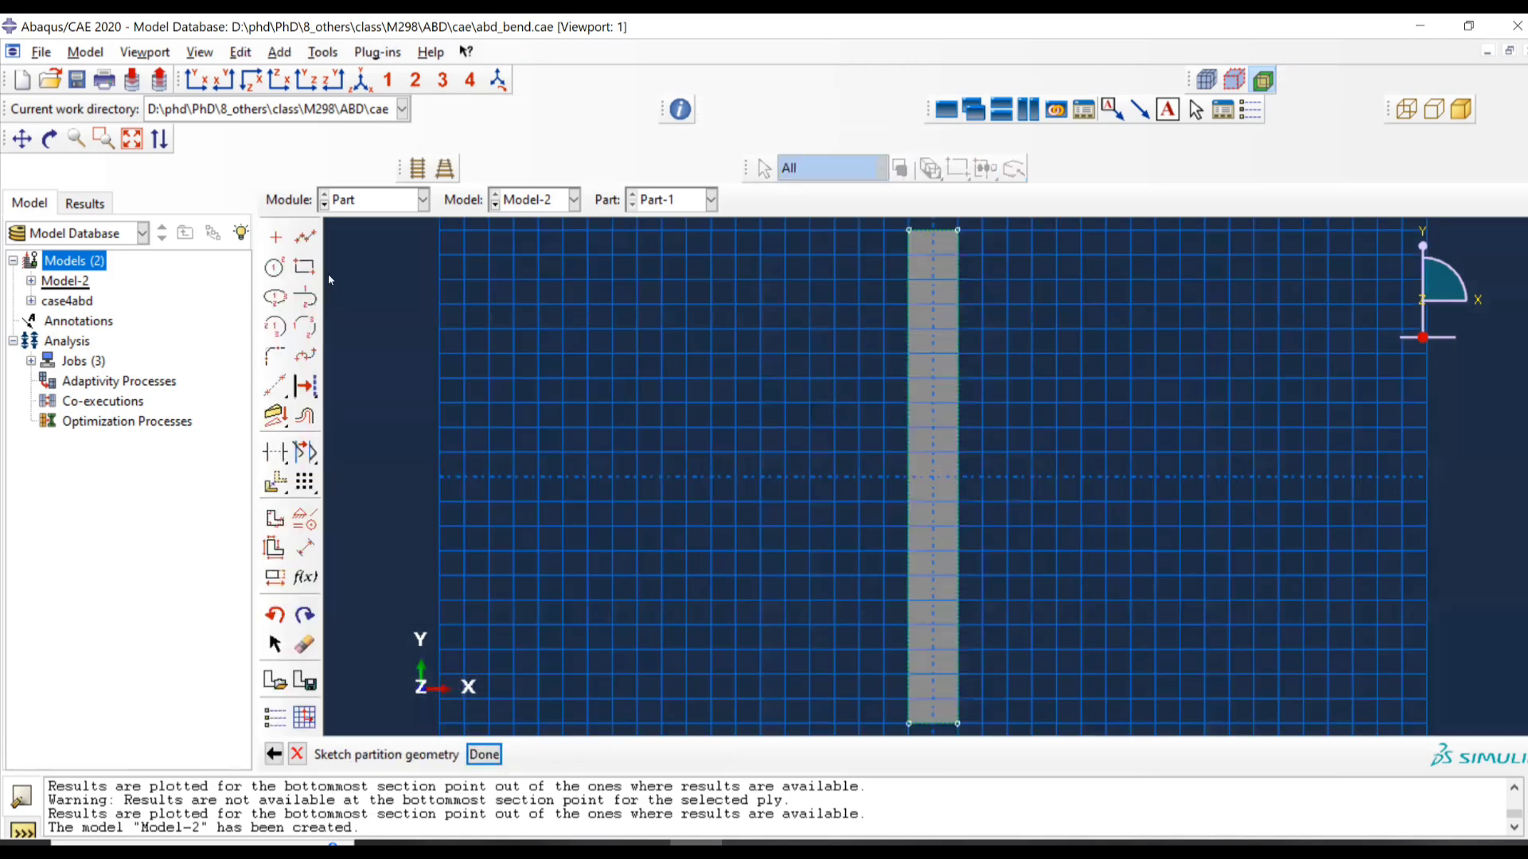
left_click(305, 236)
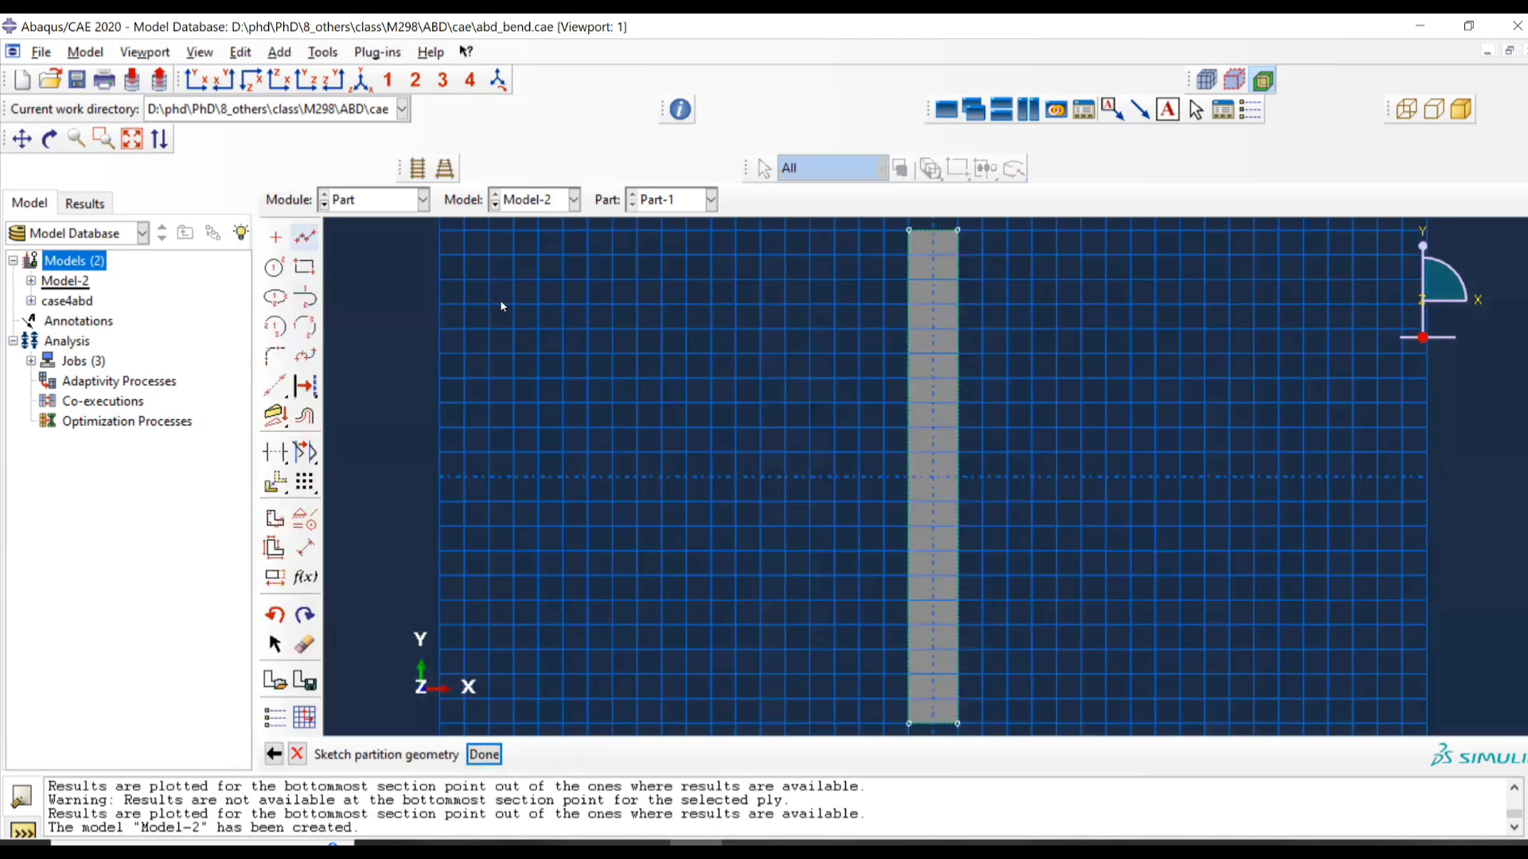
left_click(908, 478)
left_click(957, 478)
middle_click(995, 442)
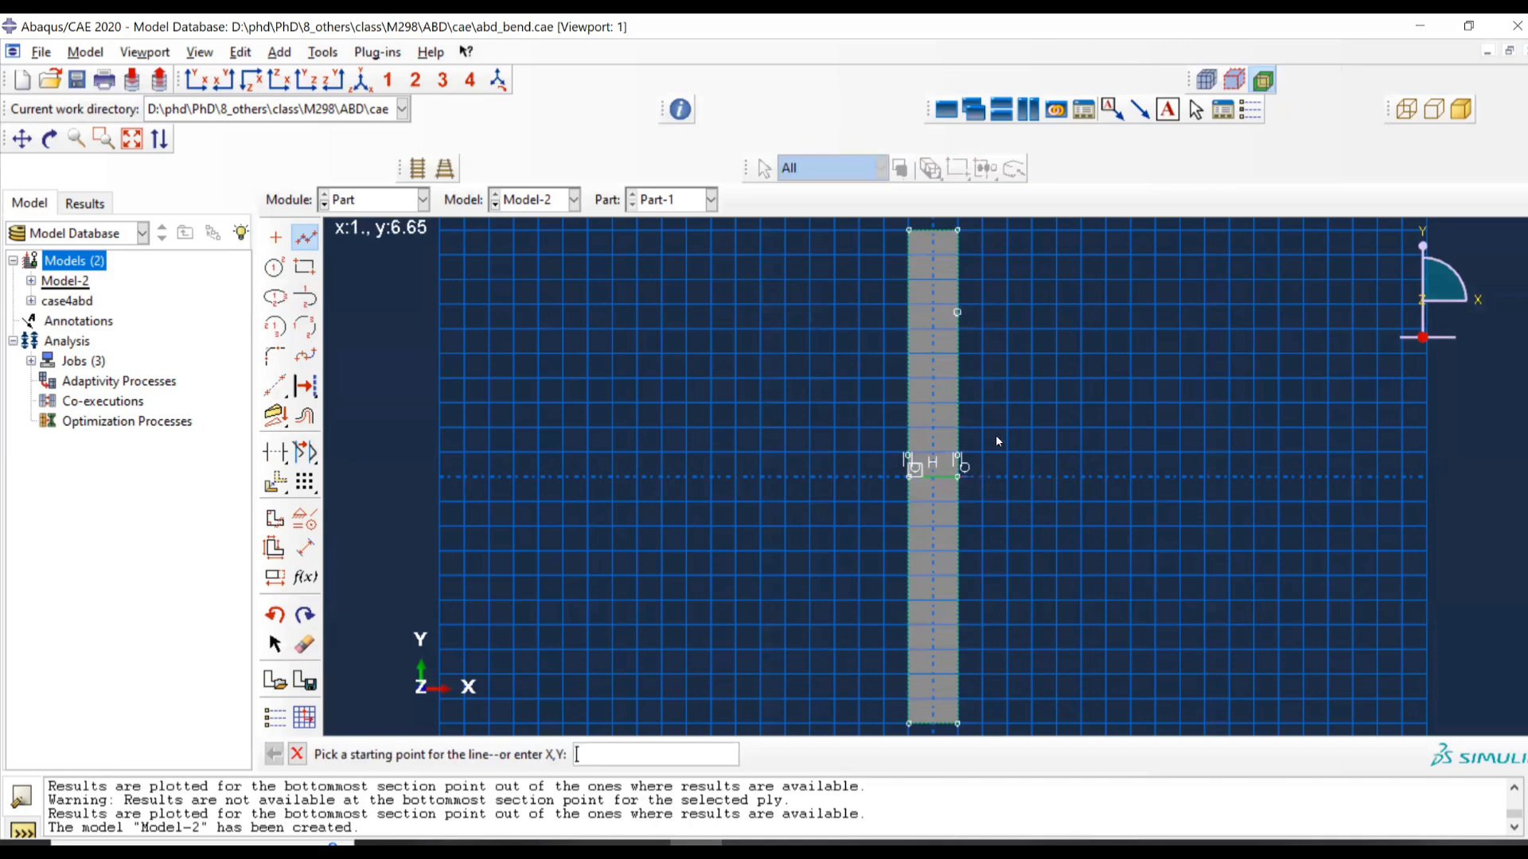
Step: Draw a vertical centerline along the strip's full length and complete the face partition
left_click(934, 231)
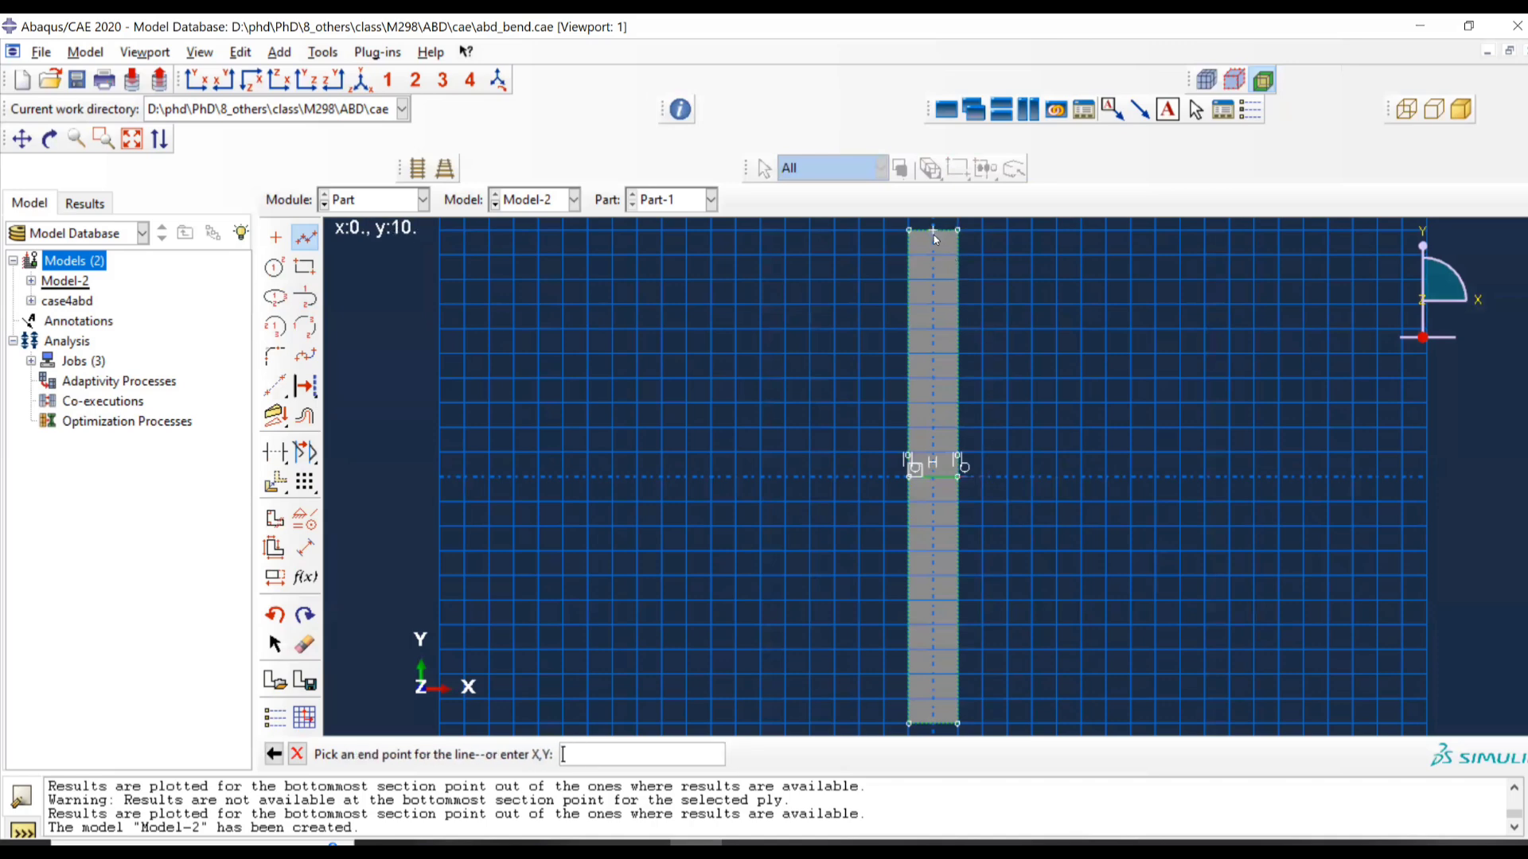
left_click(933, 724)
middle_click(1033, 624)
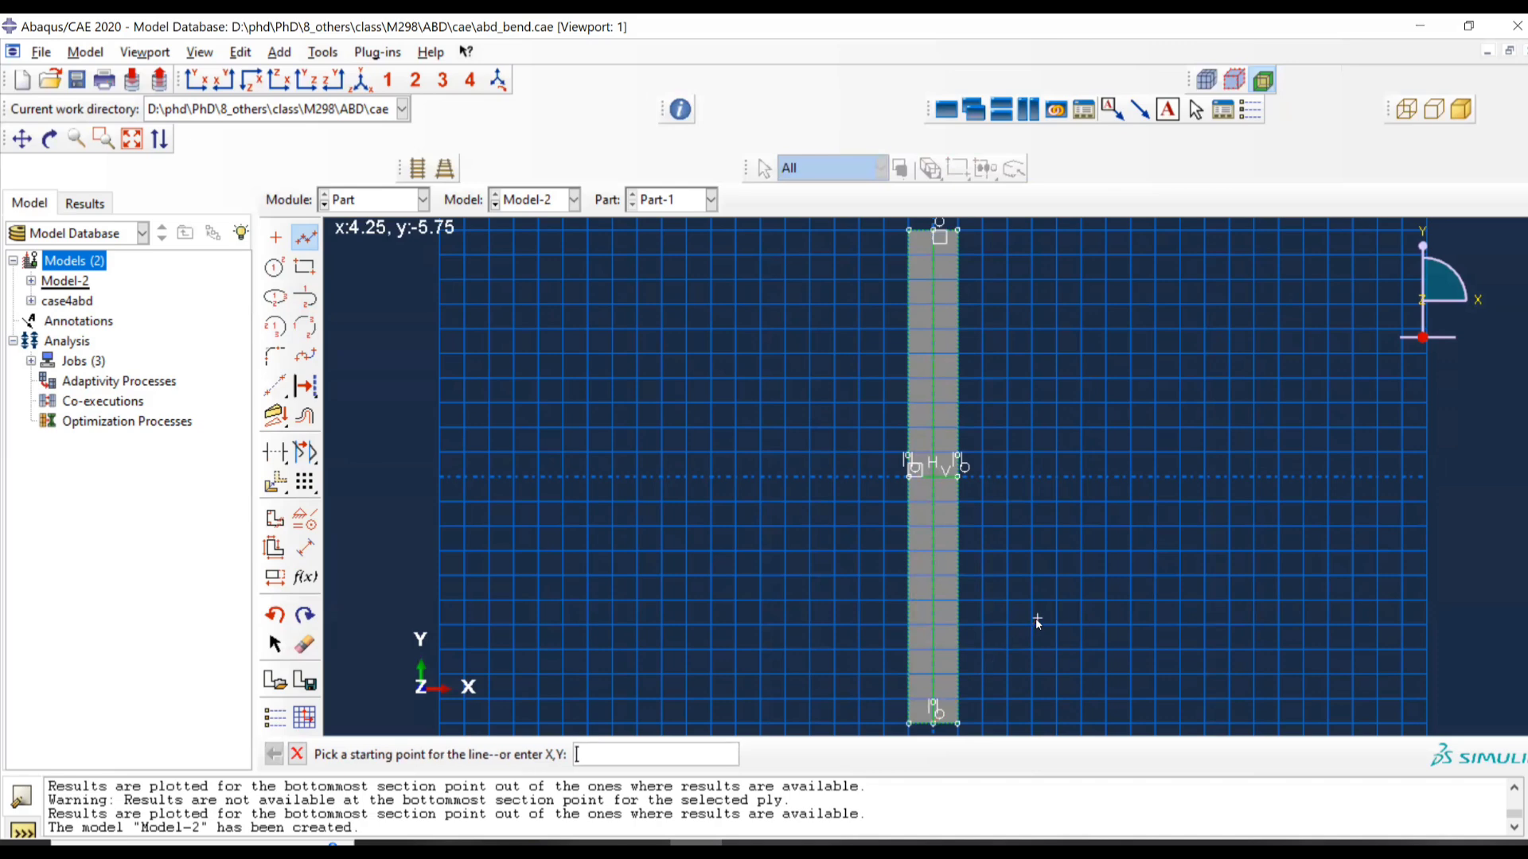
middle_click(1043, 624)
middle_click(1042, 625)
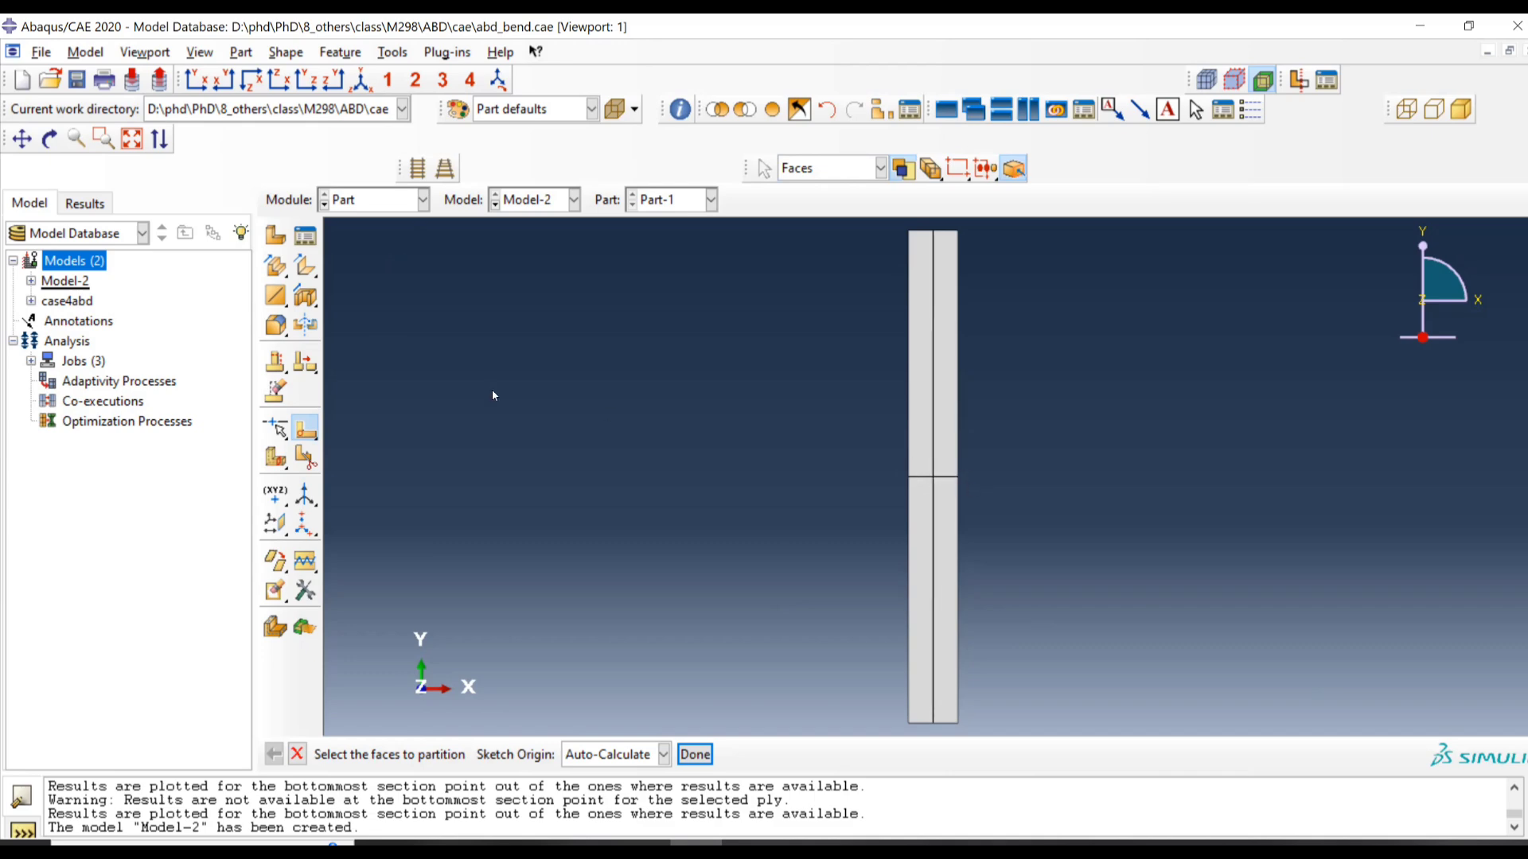
Step: In the Property module, create Material-1 with an elastic behavior of type Lamina
left_click(374, 199)
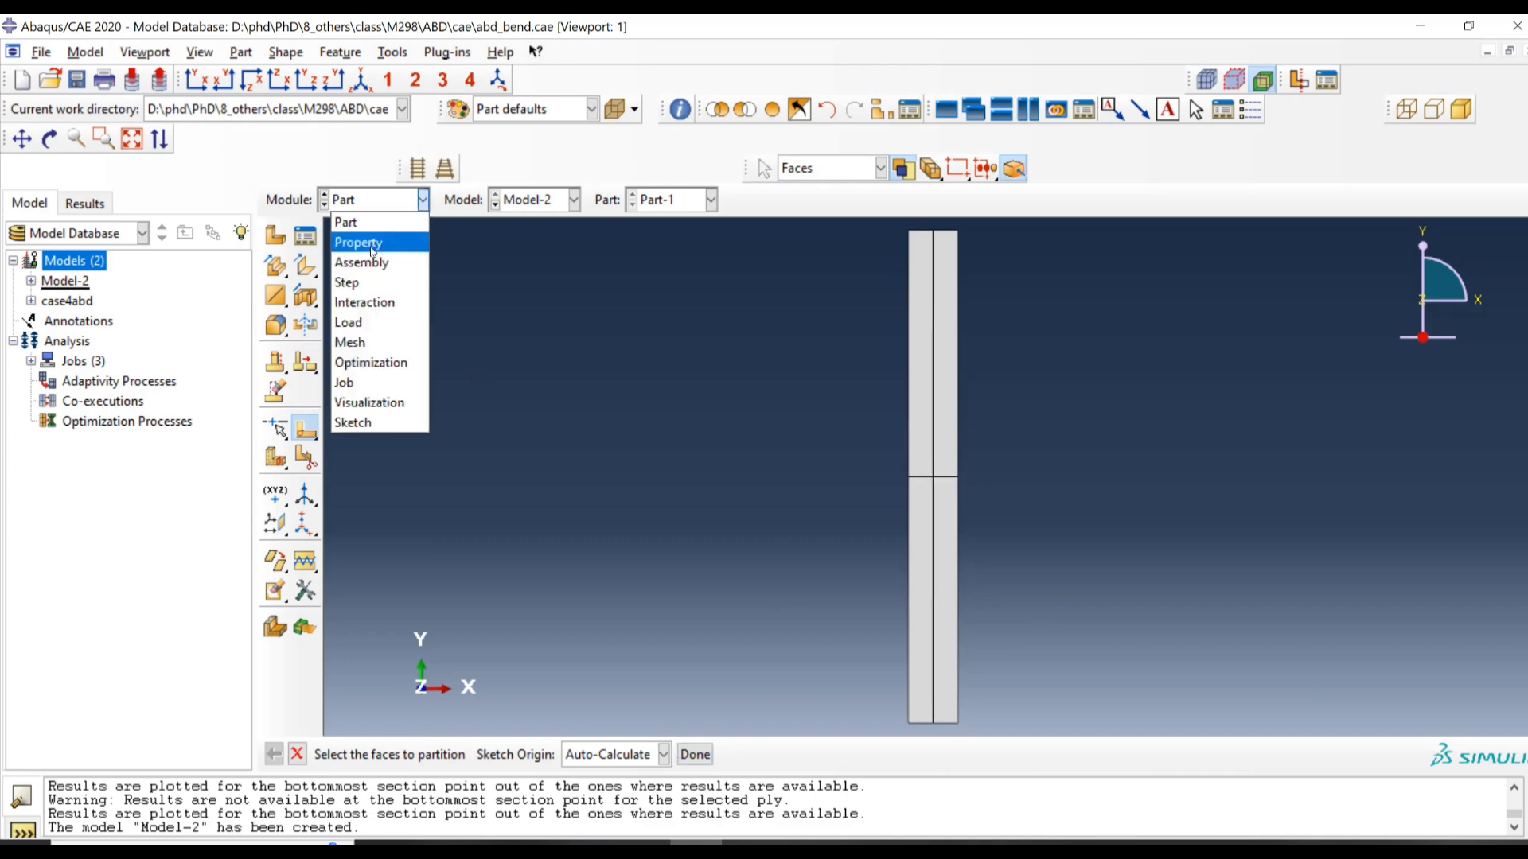
left_click(358, 242)
left_click(276, 235)
left_click(248, 320)
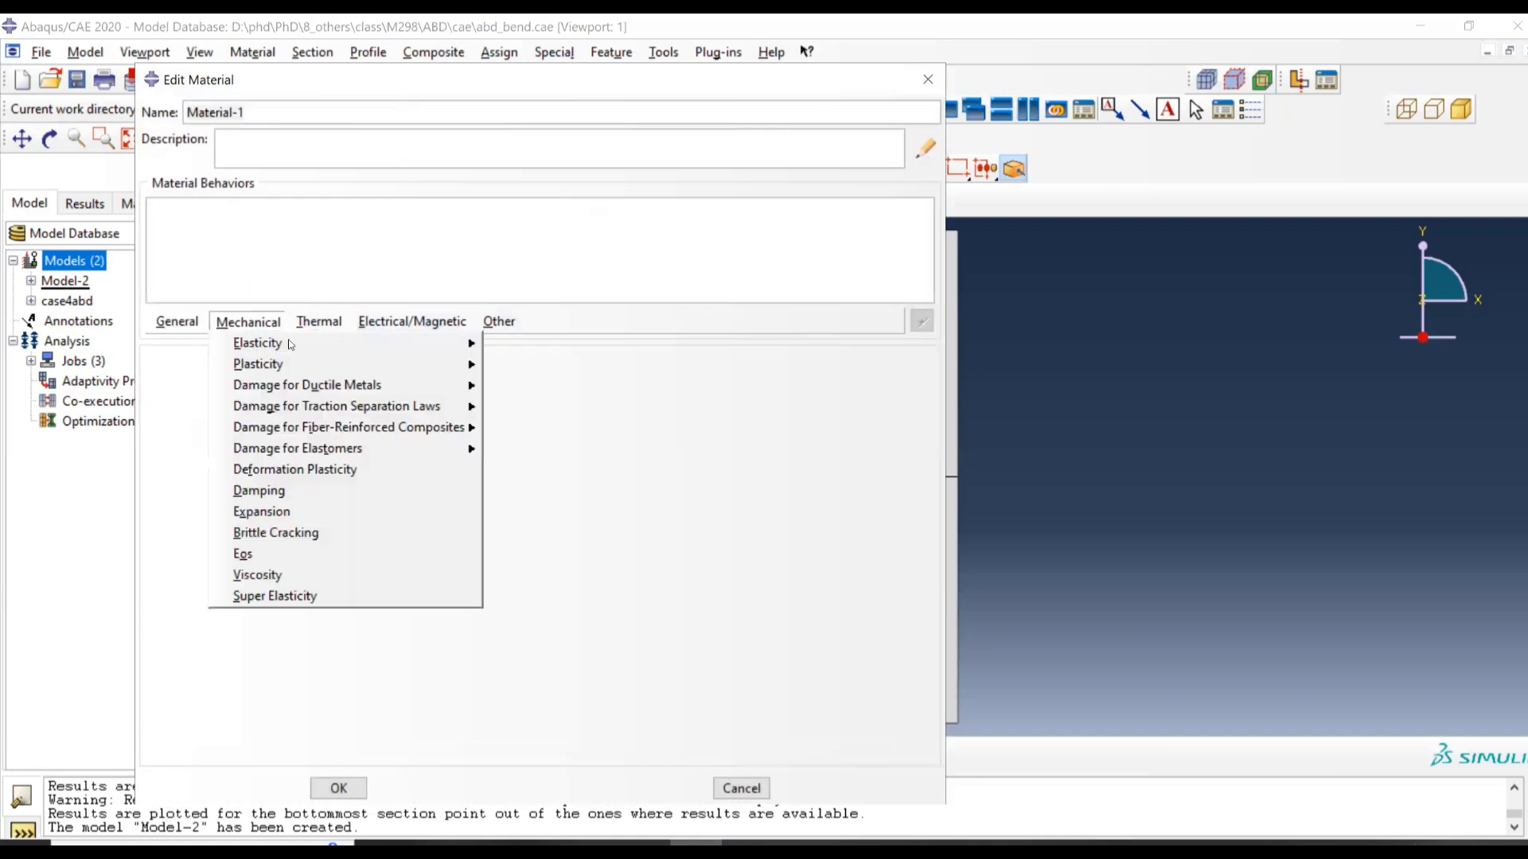
left_click(314, 432)
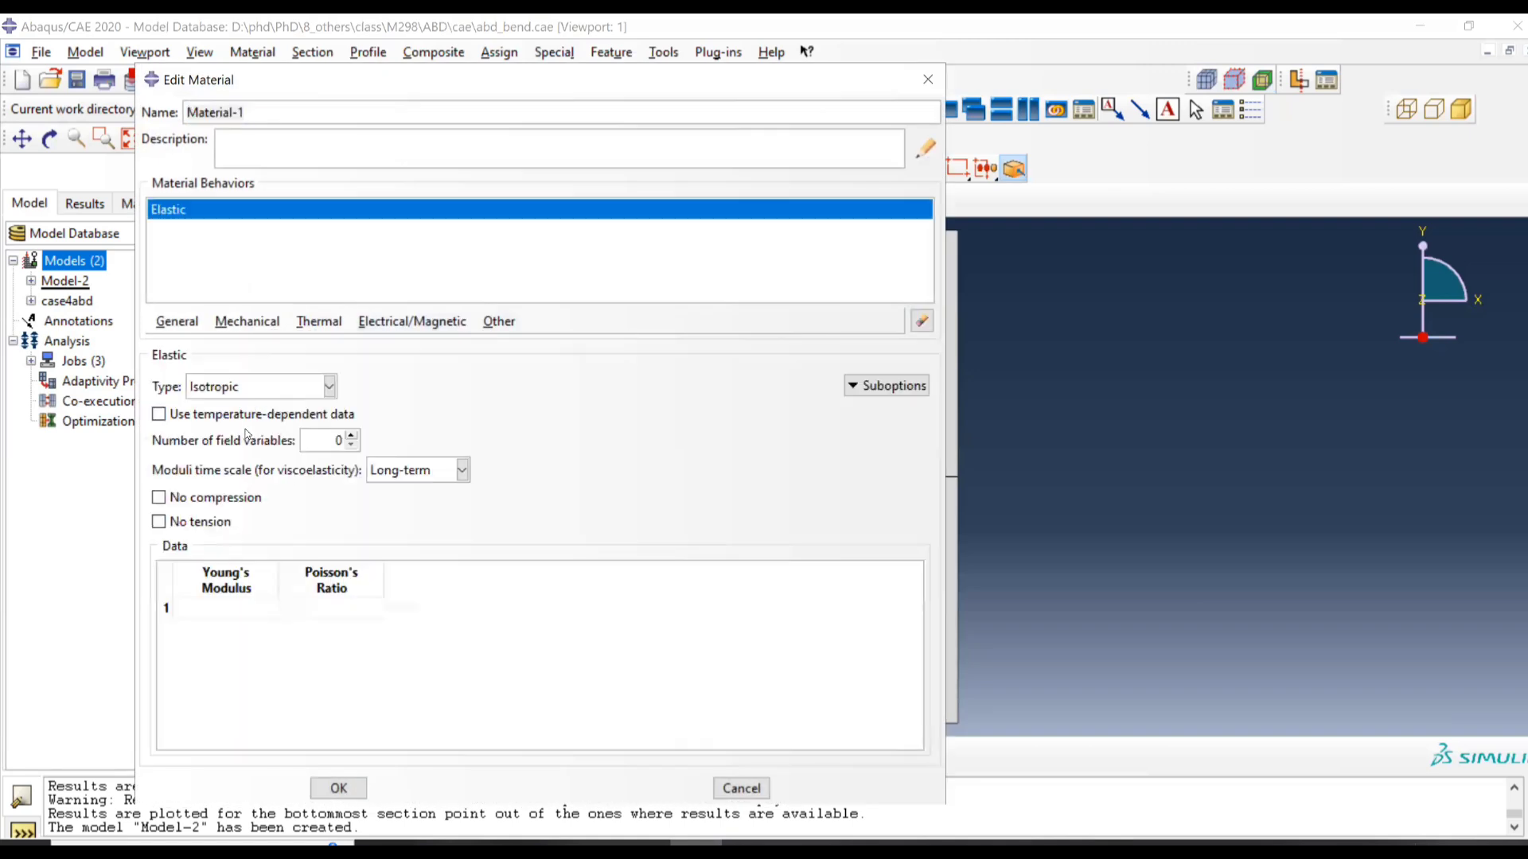
left_click(263, 387)
left_click(237, 450)
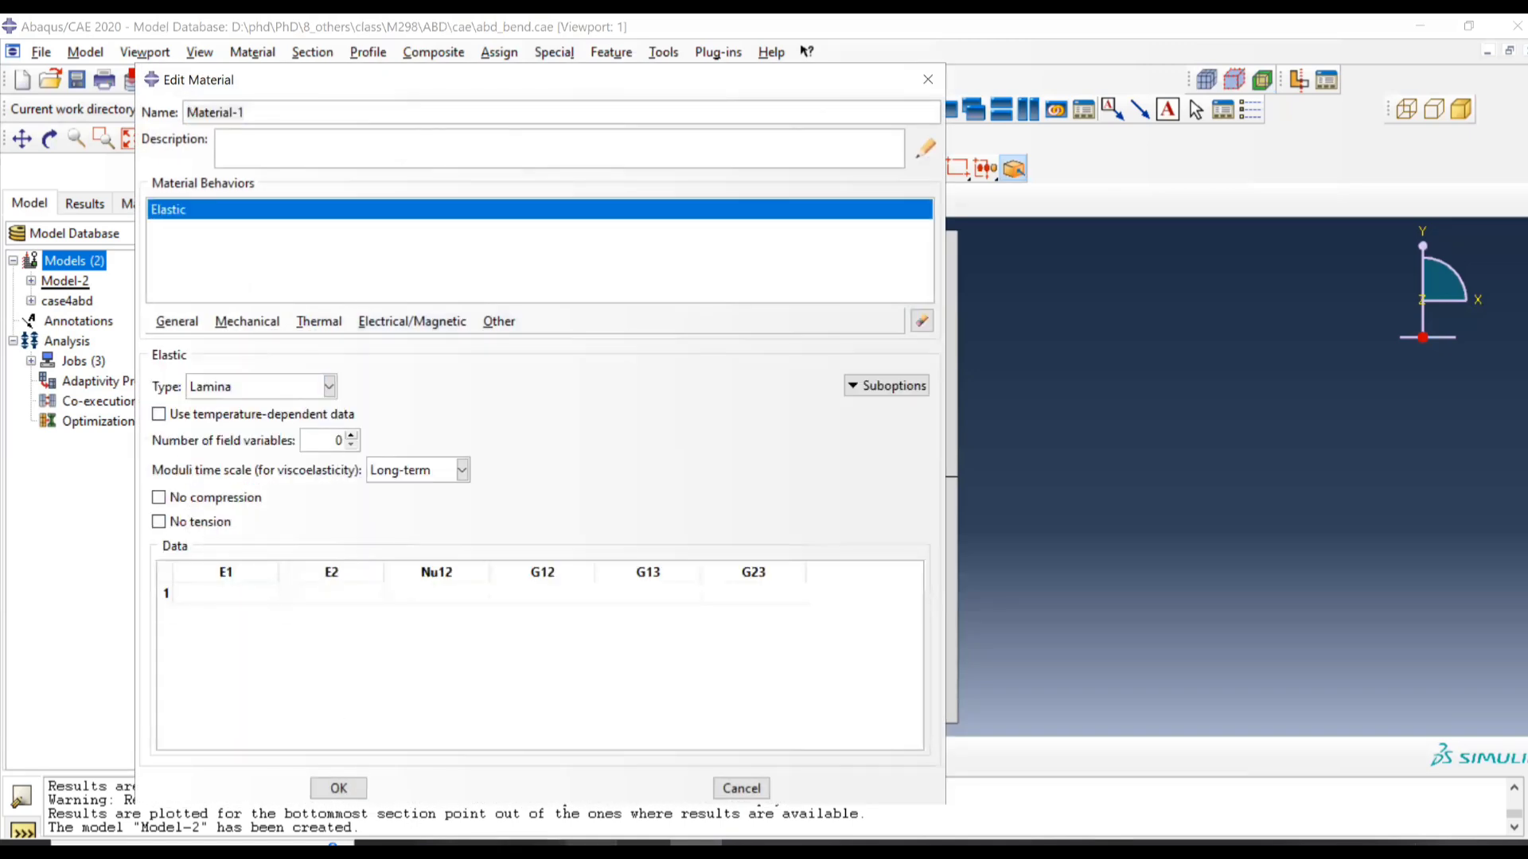
Step: Copy the AS4/8552 E_11 value from the Materials sheet in Excel into the Abaqus material's E1 as 19090000
key("alt+Tab")
left_click(238, 799)
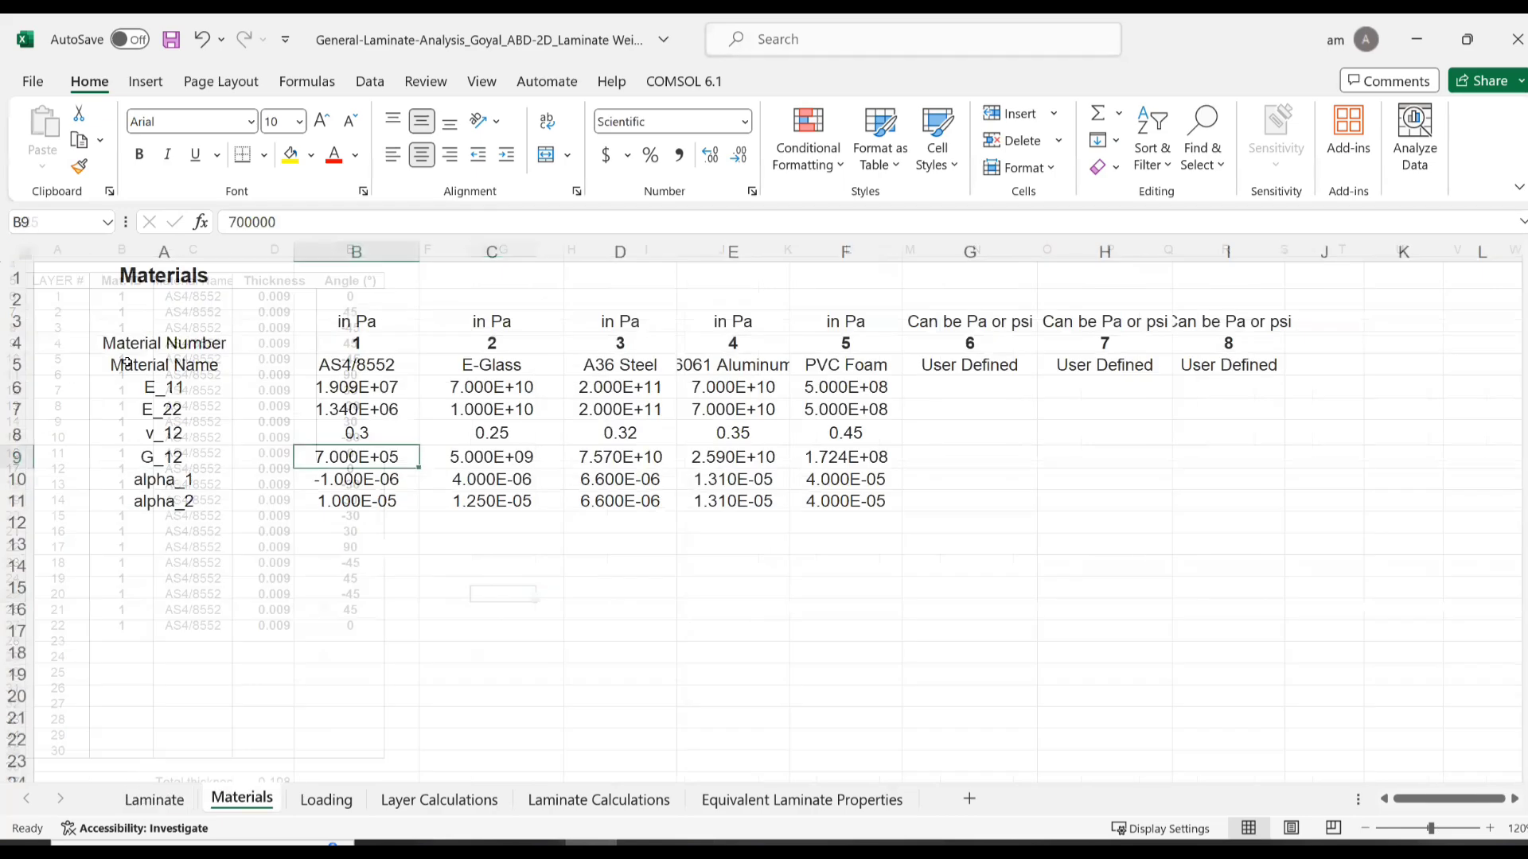
double_click(319, 389)
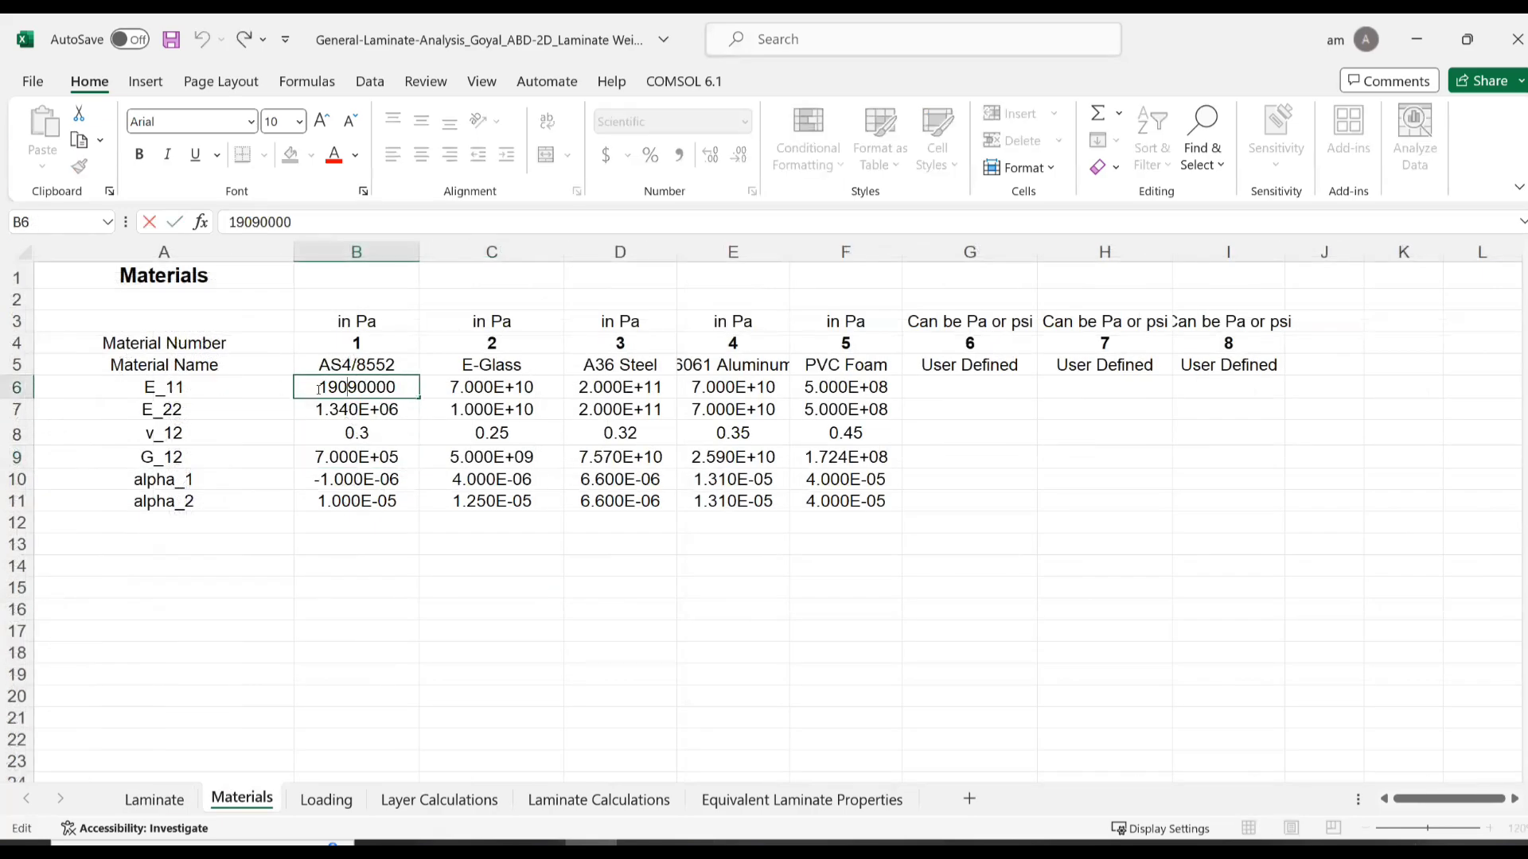
double_click(319, 389)
key("ctrl+c")
key("alt+Tab")
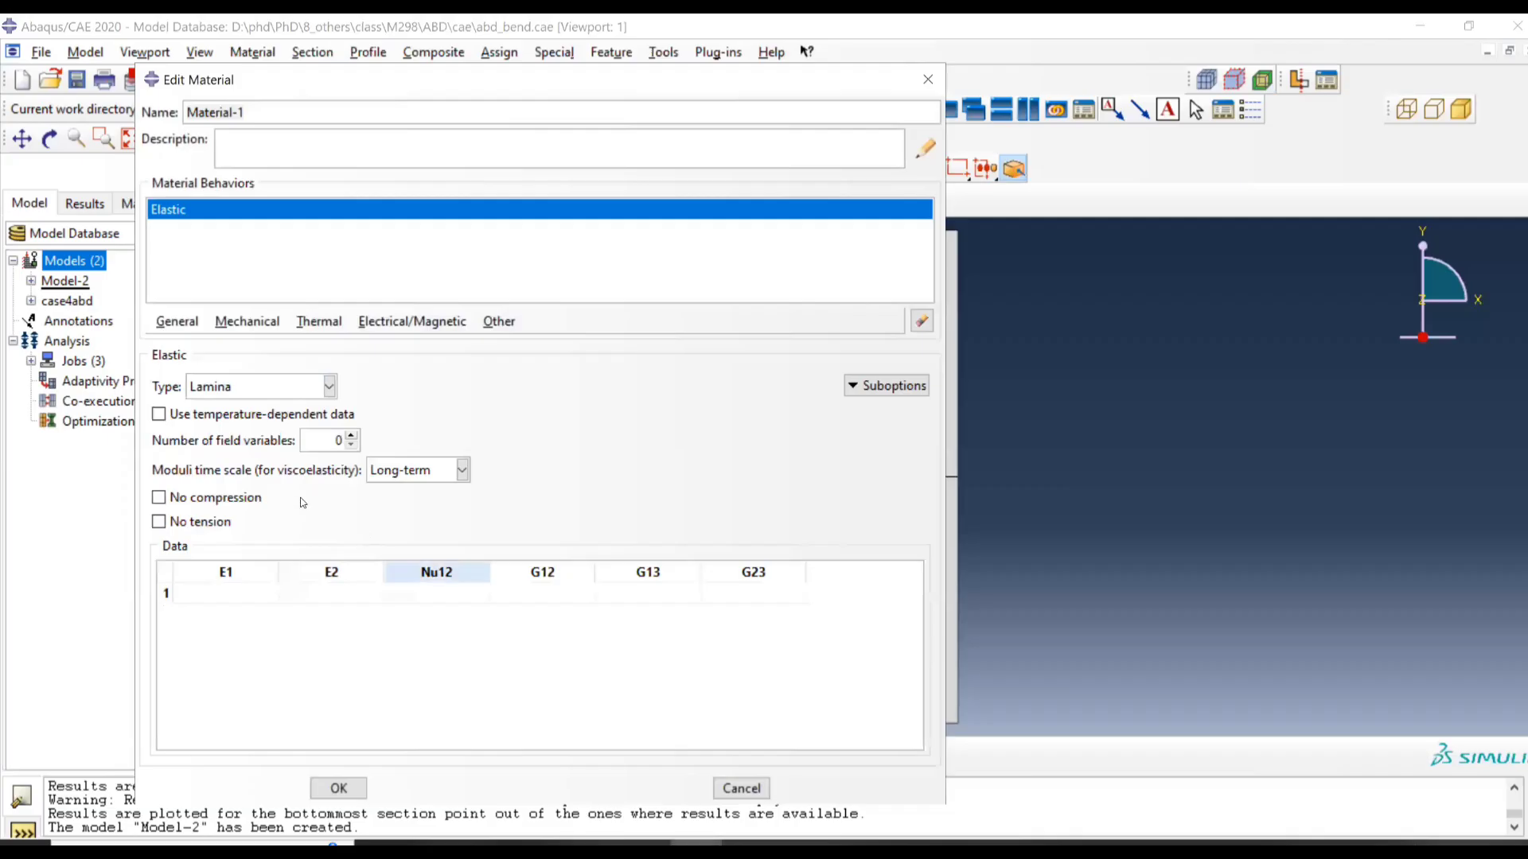
key("ctrl+v")
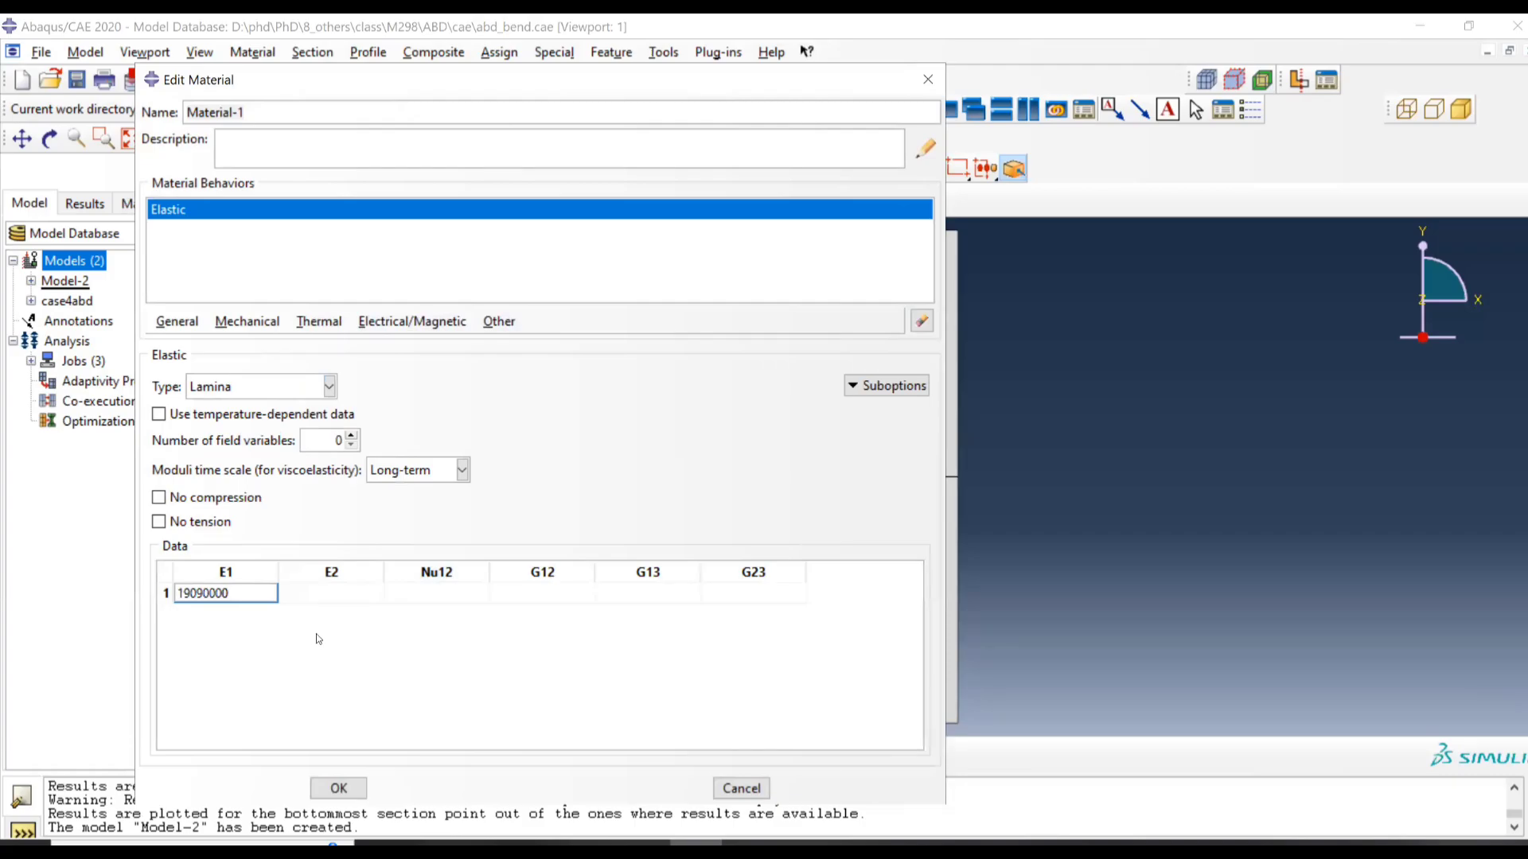
Step: Copy the AS4/8552 E_22 value from the Excel sheet into the Abaqus material's E2 as 1340000
key("alt+Tab")
double_click(356, 409)
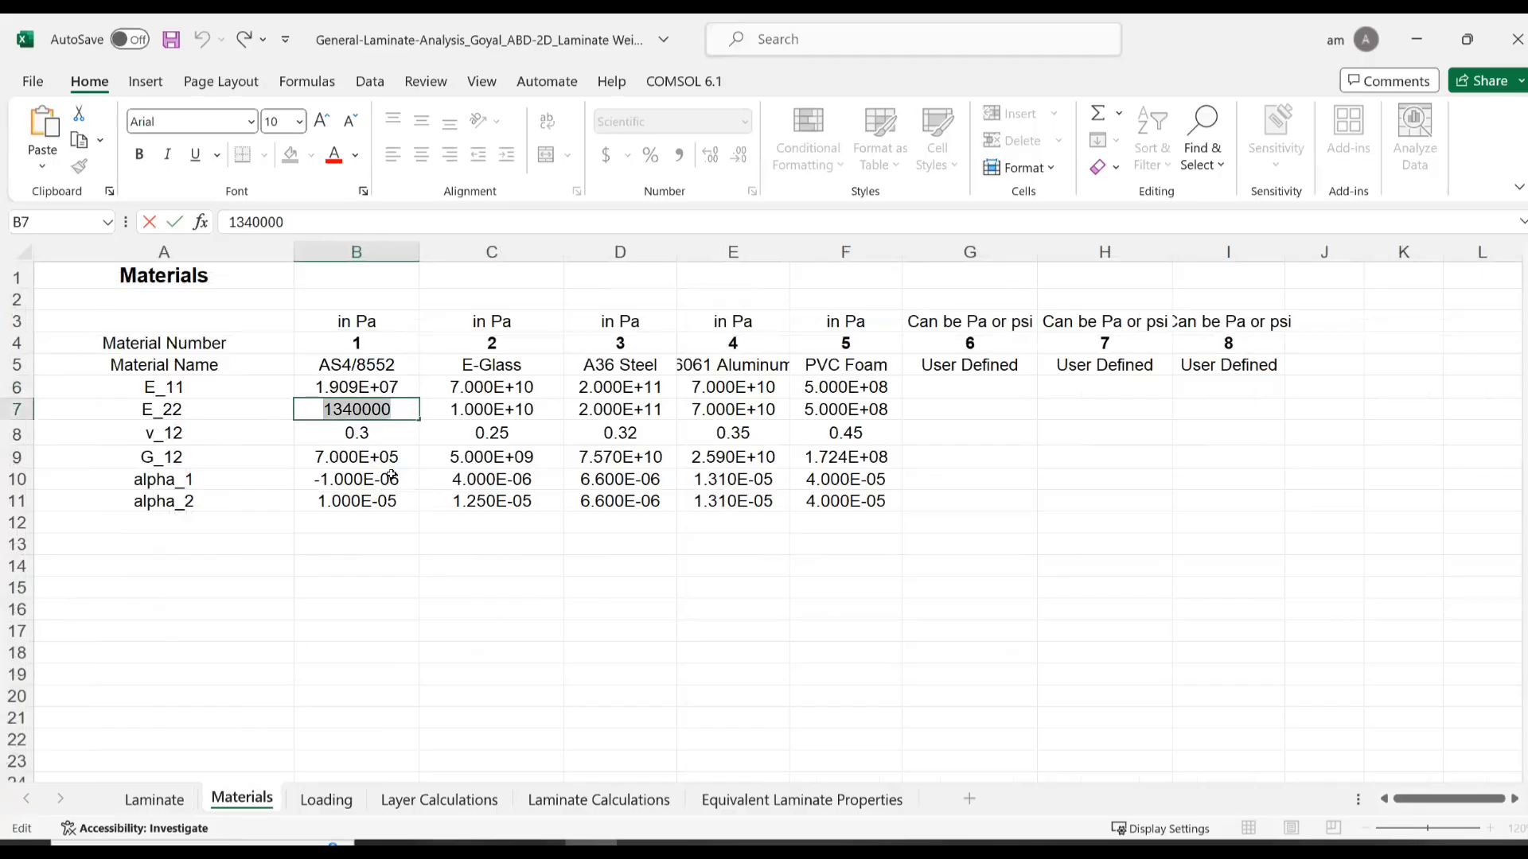
key("ctrl+c")
key("alt+Tab")
left_click(385, 593)
key("ctrl+v")
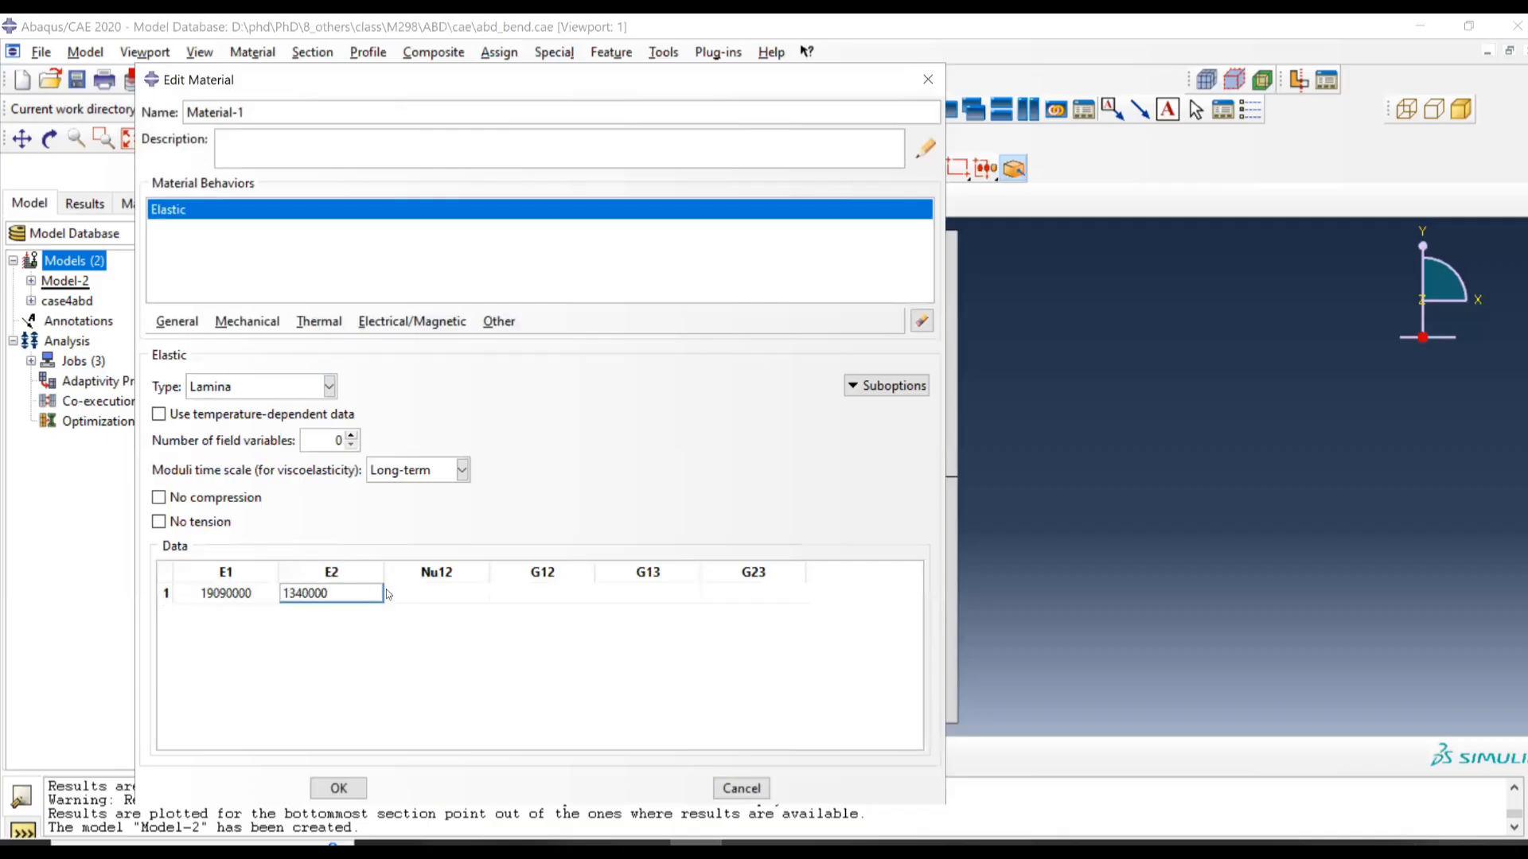
Step: Copy the AS4/8552 v_12 value from the Excel sheet into the Abaqus material's Nu12 as 0.3
key("alt+Tab")
double_click(318, 436)
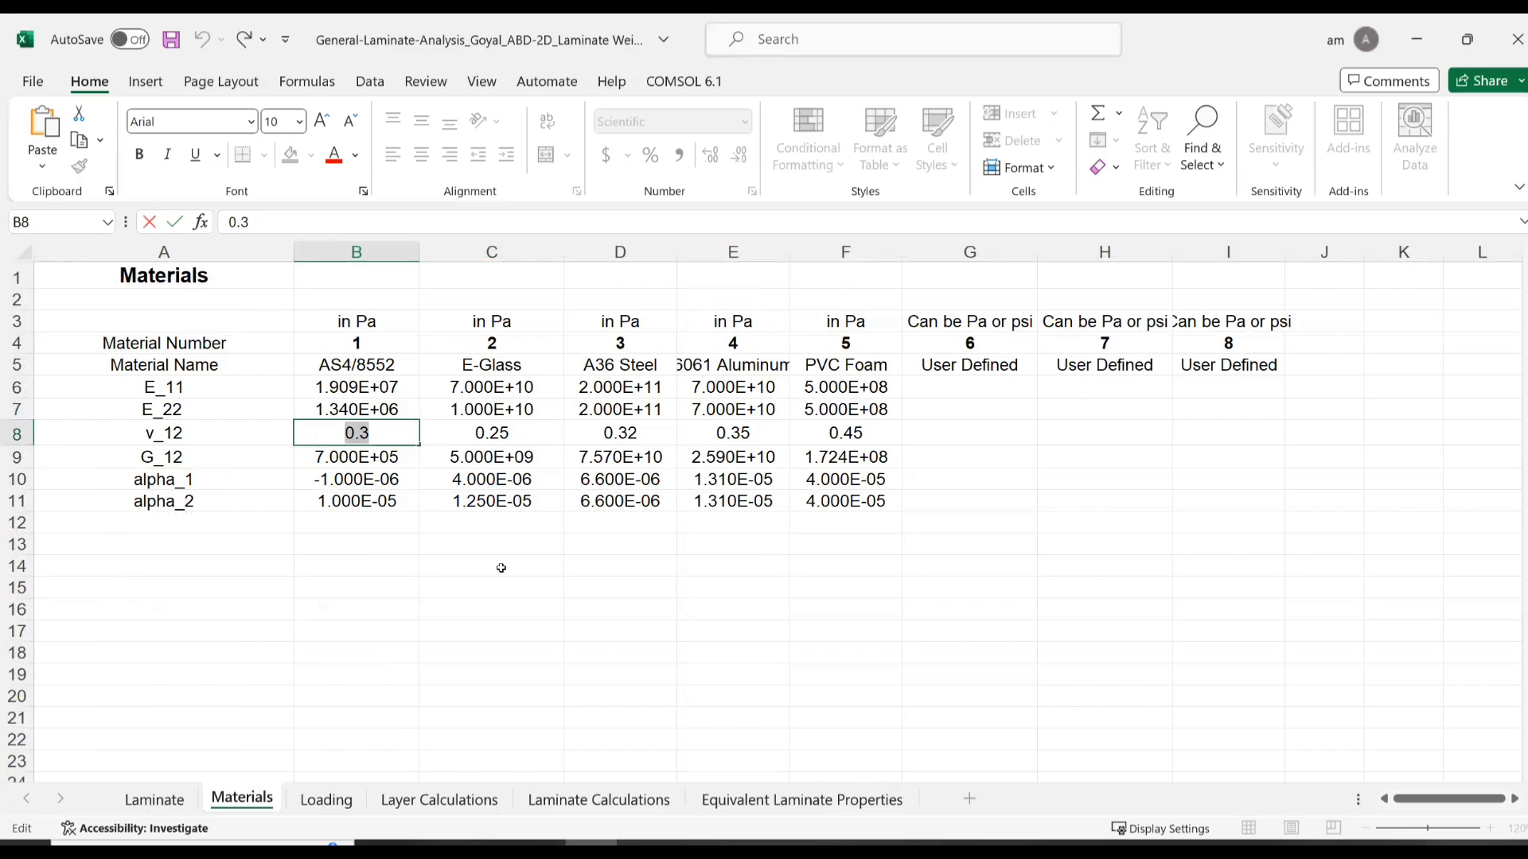
key("ctrl+c")
key("alt+Tab")
left_click(436, 594)
key("ctrl+v")
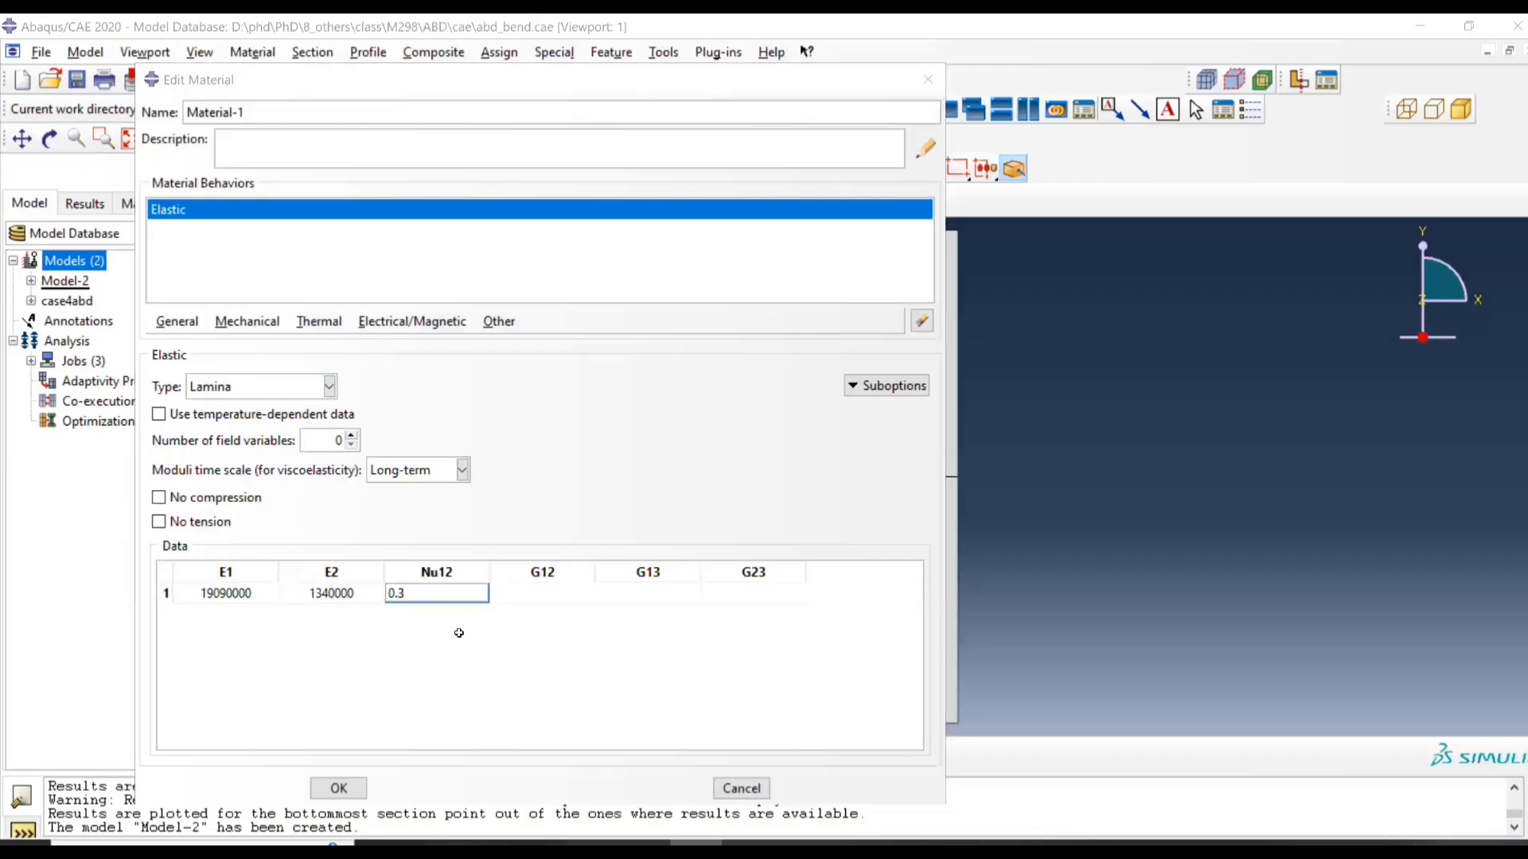
Step: Copy the AS4/8552 G_12 value from the Excel sheet into the Abaqus material's G12 as 700000
key("alt+Tab")
key("Return")
key("ctrl+c")
key("alt+Tab")
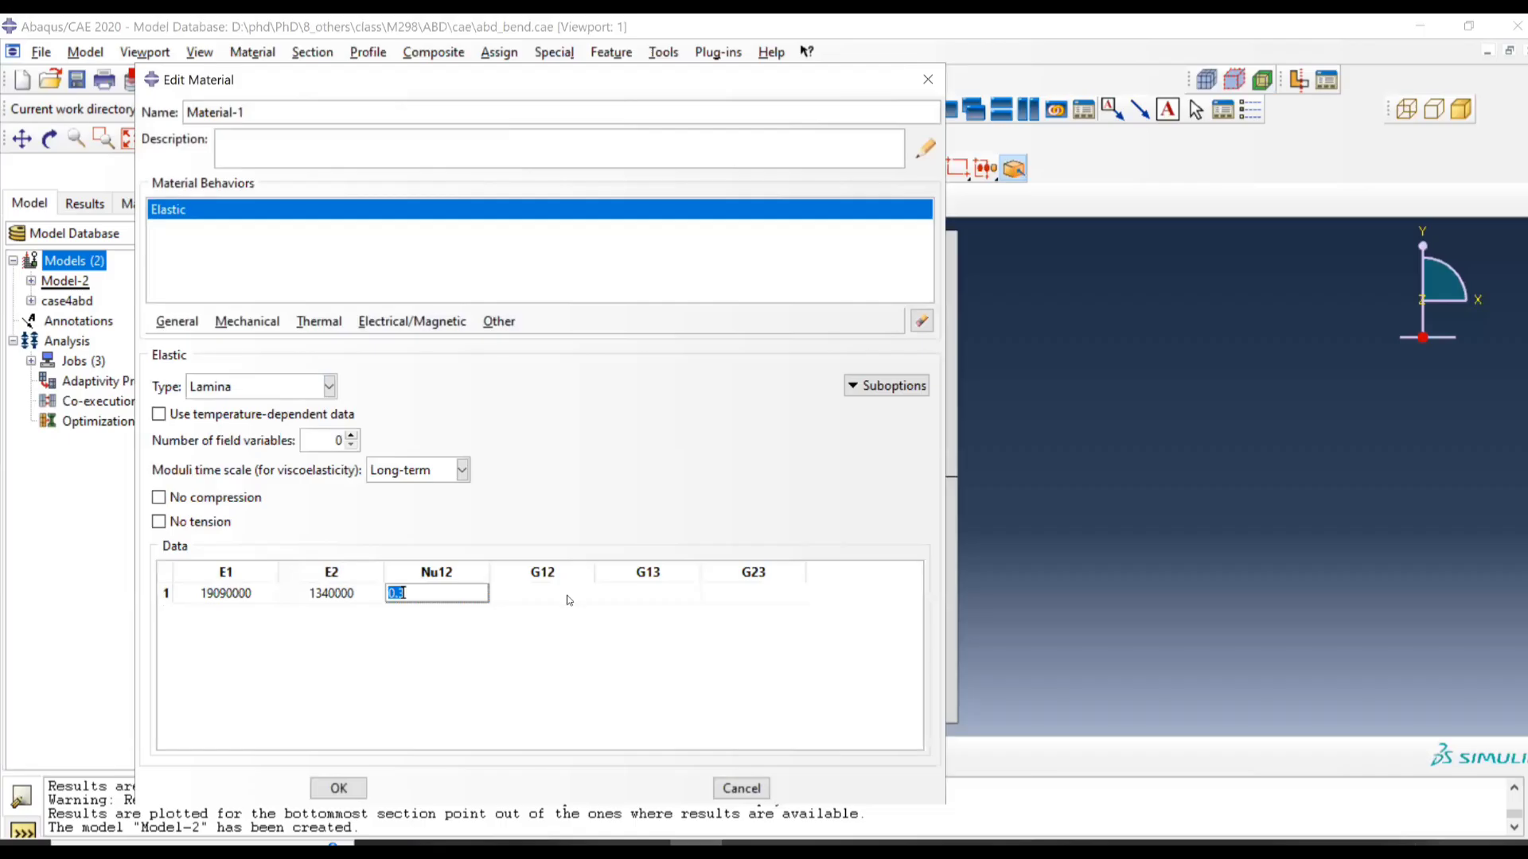
left_click(569, 597)
key("ctrl+v")
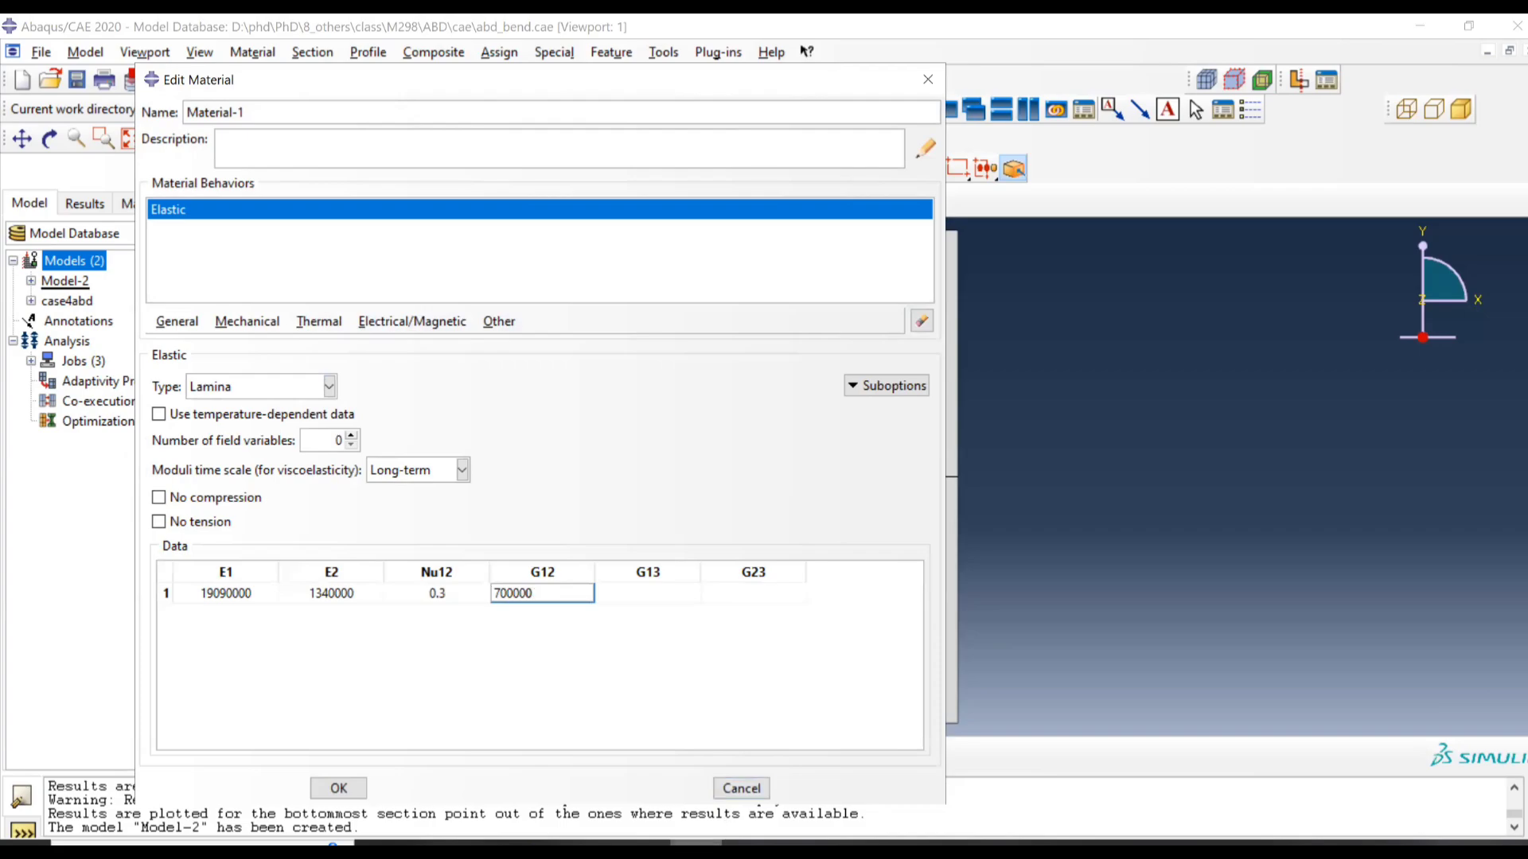
Step: Copy the G13 value from the material table on PowerPoint slide 9 into the Abaqus material's G13 as 420000
left_click(538, 844)
scroll(955, 655, "up", 3)
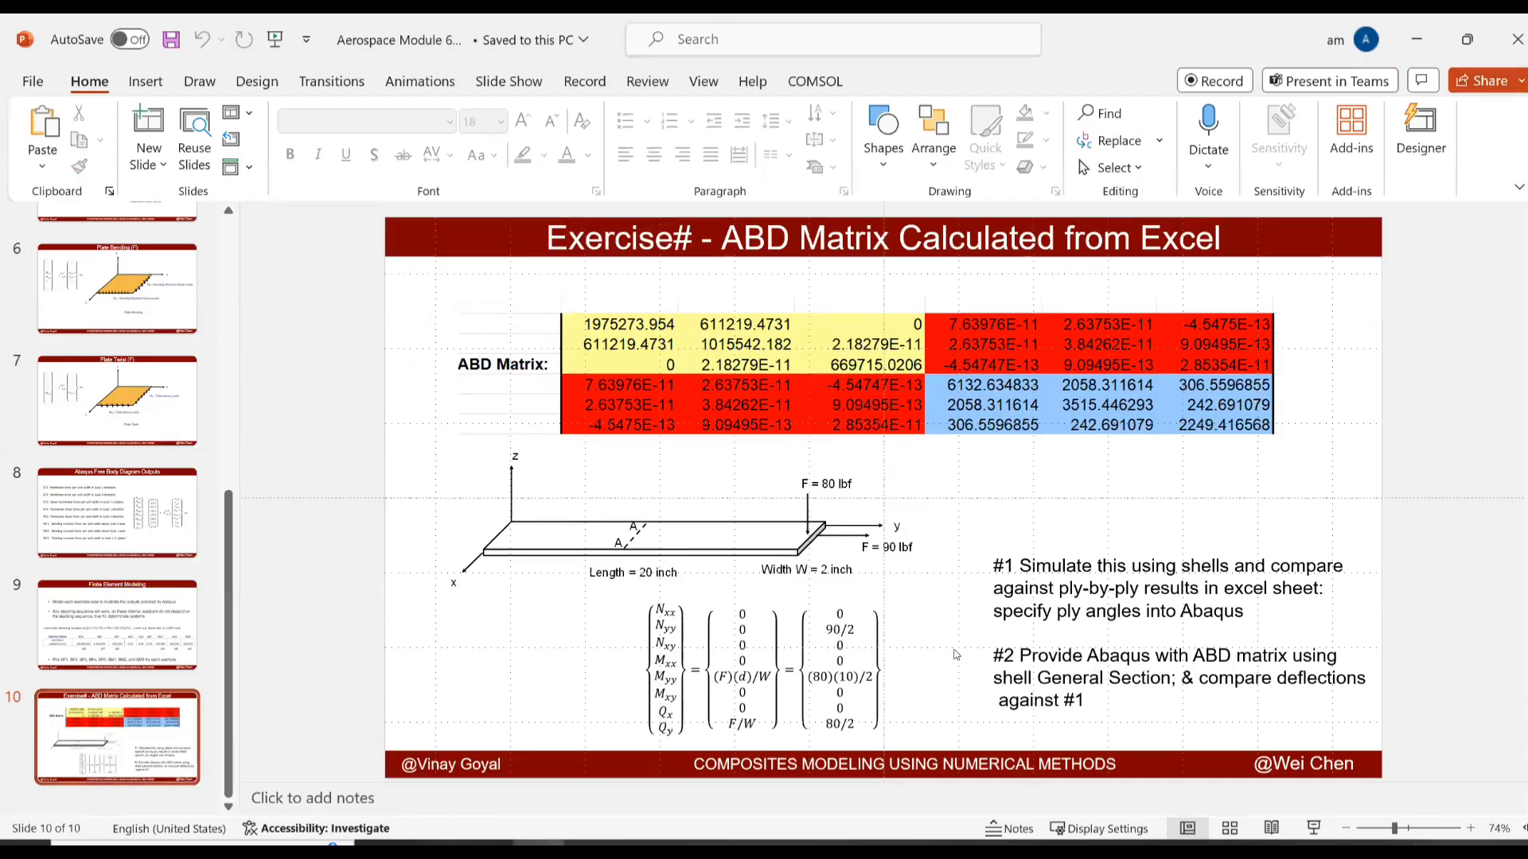
left_click_drag(1213, 567, 1278, 565)
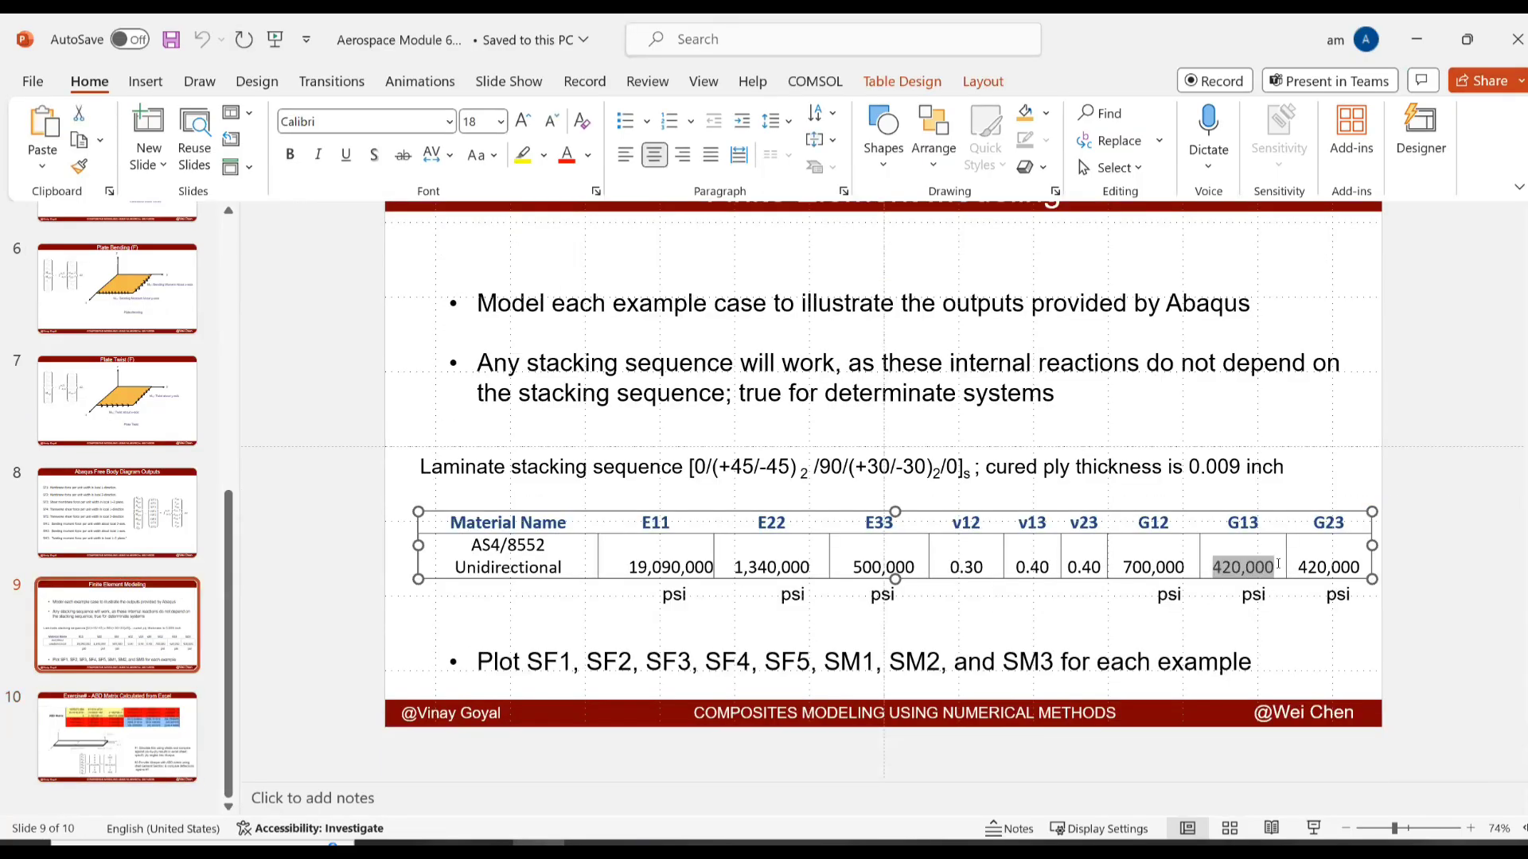
key("ctrl+c")
key("alt+Tab")
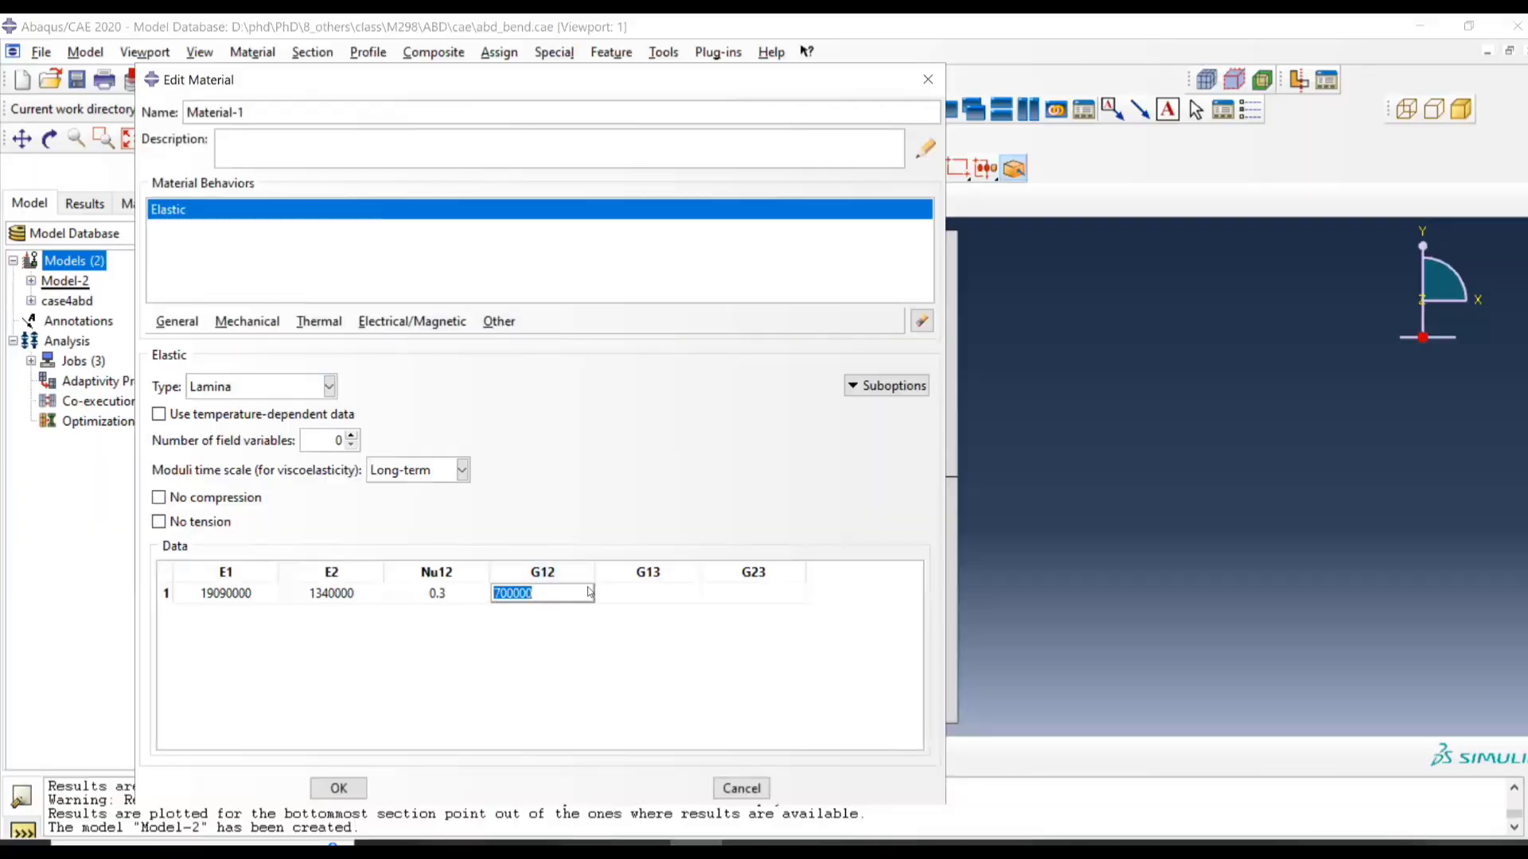
left_click(679, 594)
key("ctrl+v")
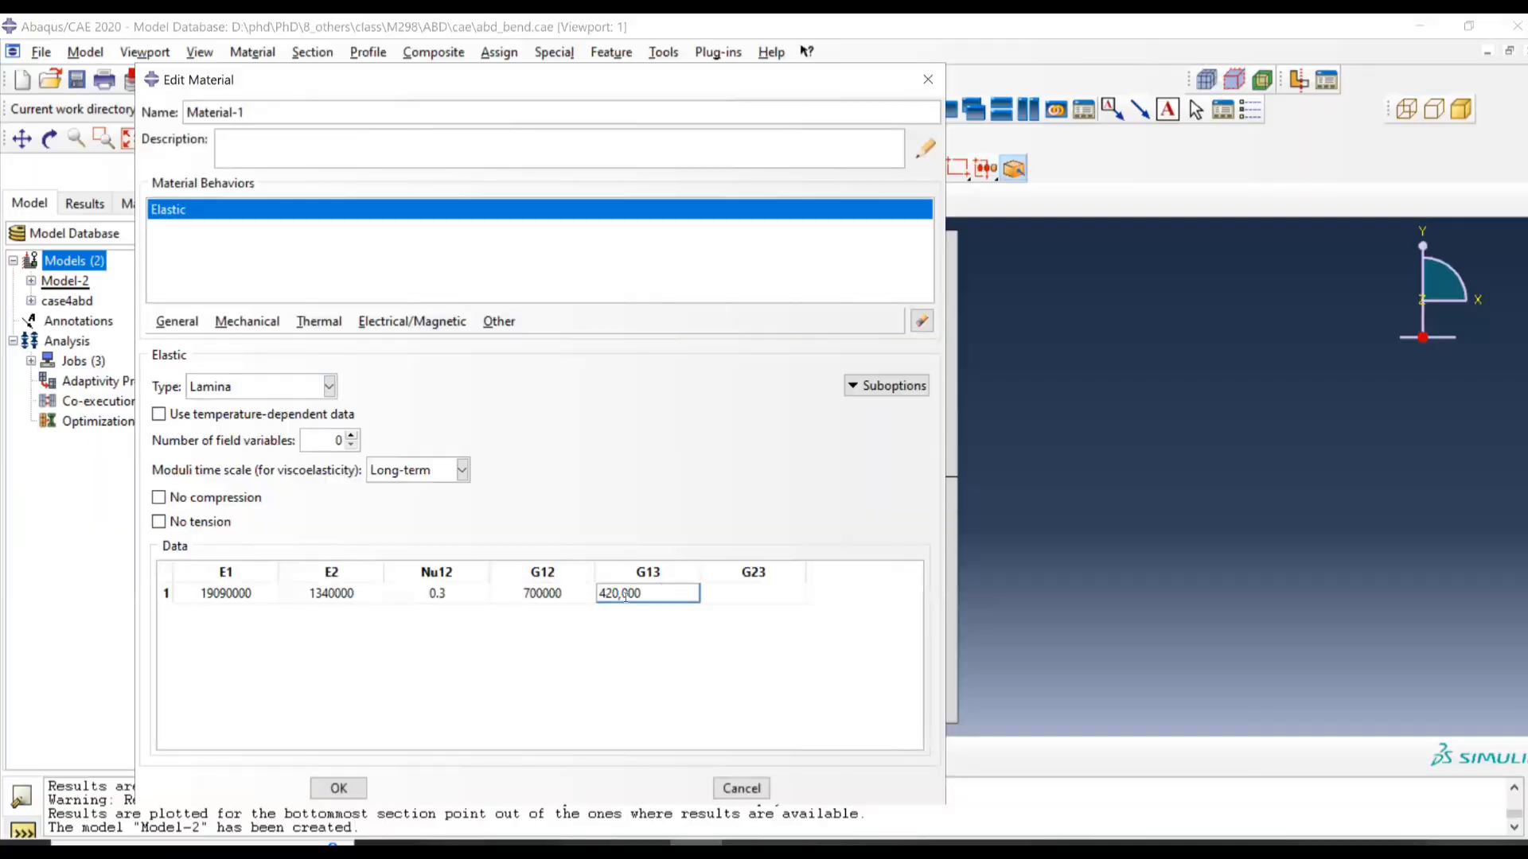
Step: Set G23 to 420000 as well, keeping the Lamina type, and save the material definition
left_click(304, 381)
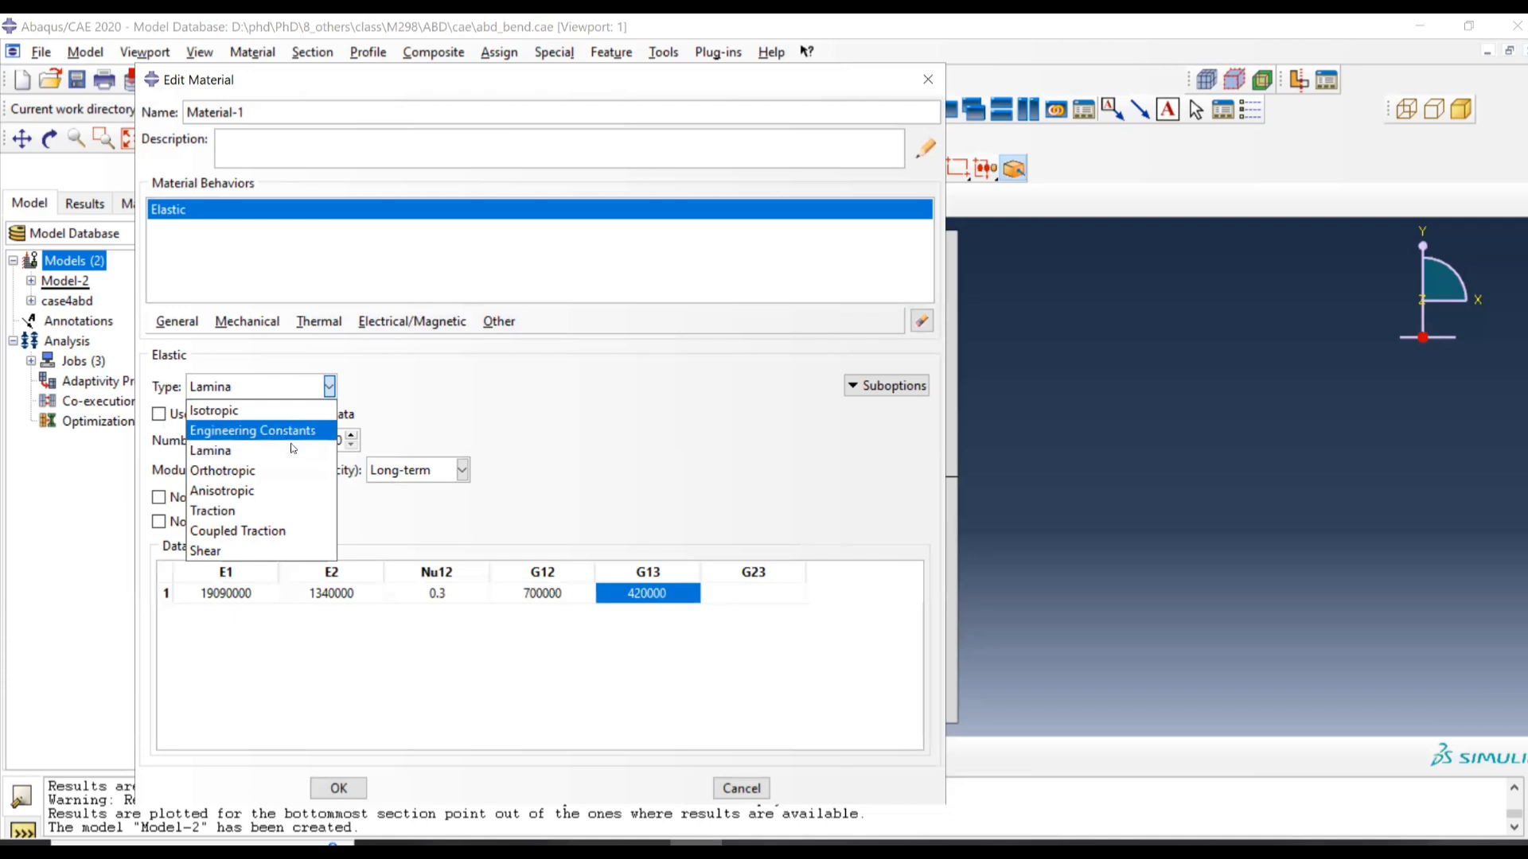
left_click(786, 595)
left_click(766, 595)
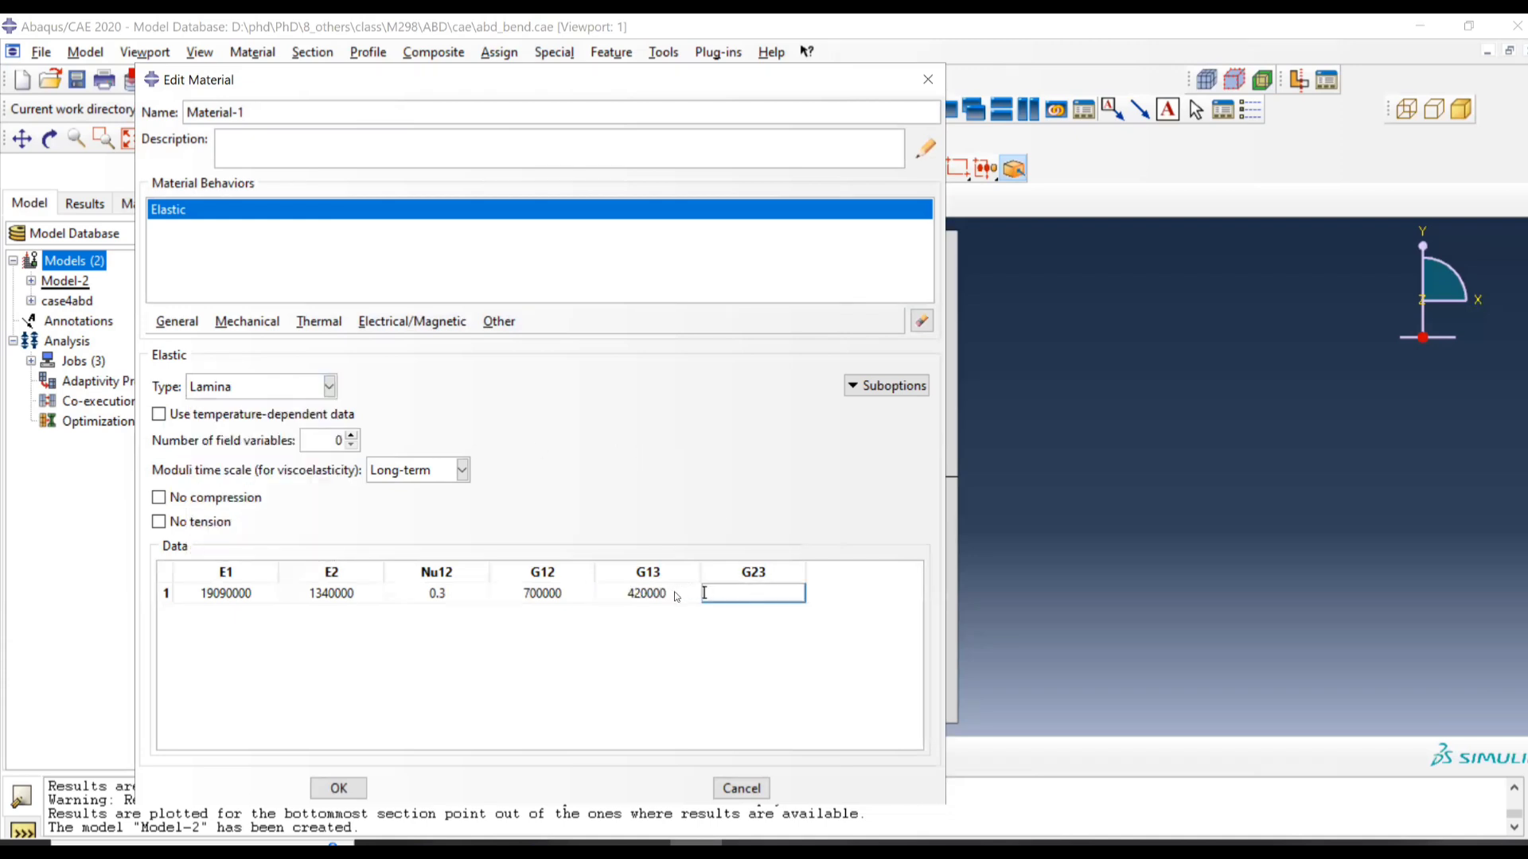
double_click(674, 593)
left_click(765, 596)
key("ctrl+v")
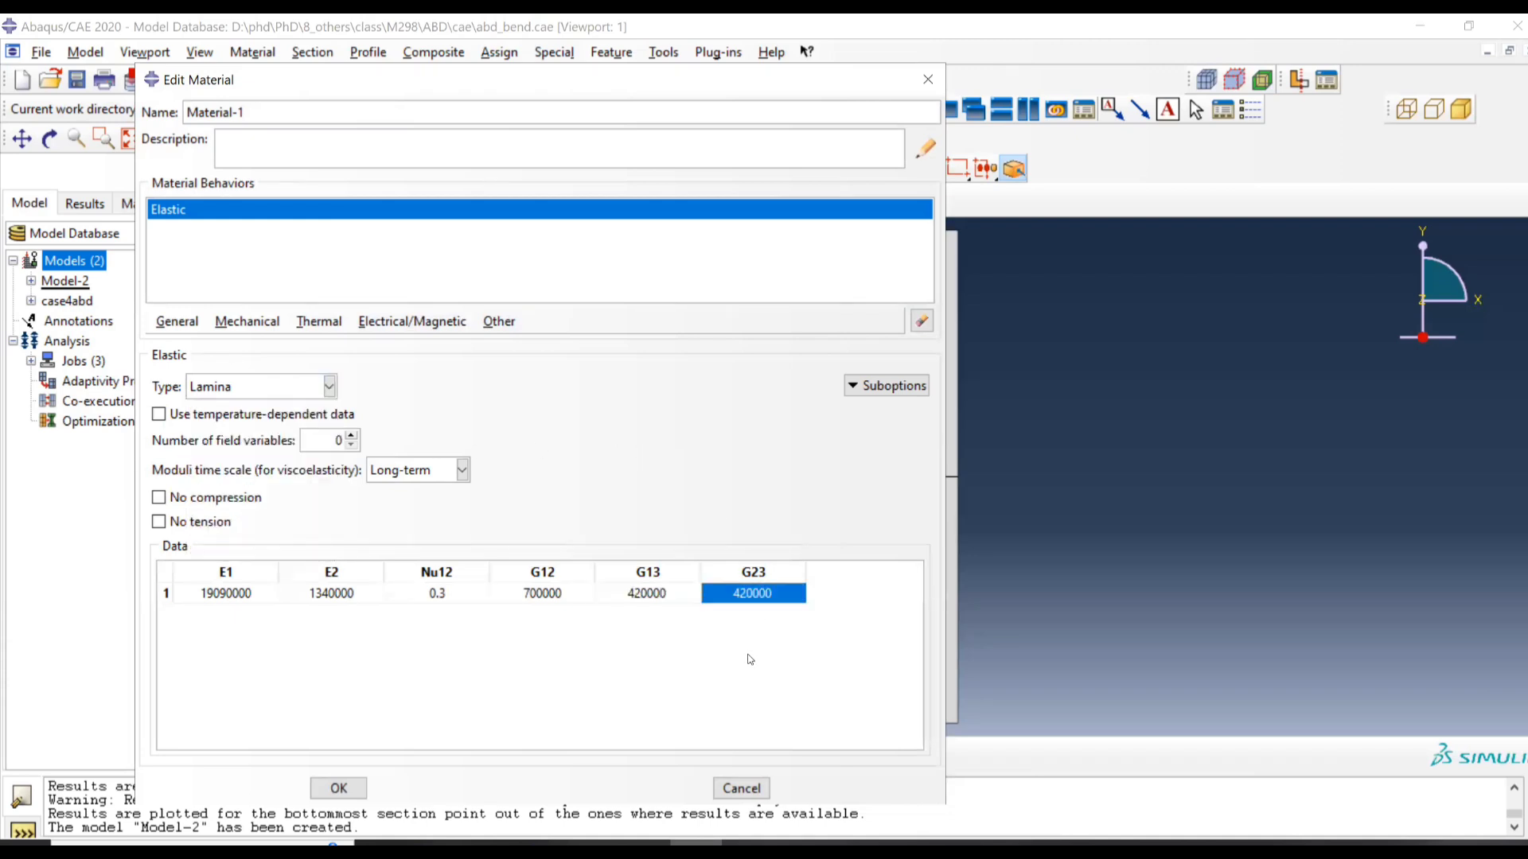
left_click(338, 788)
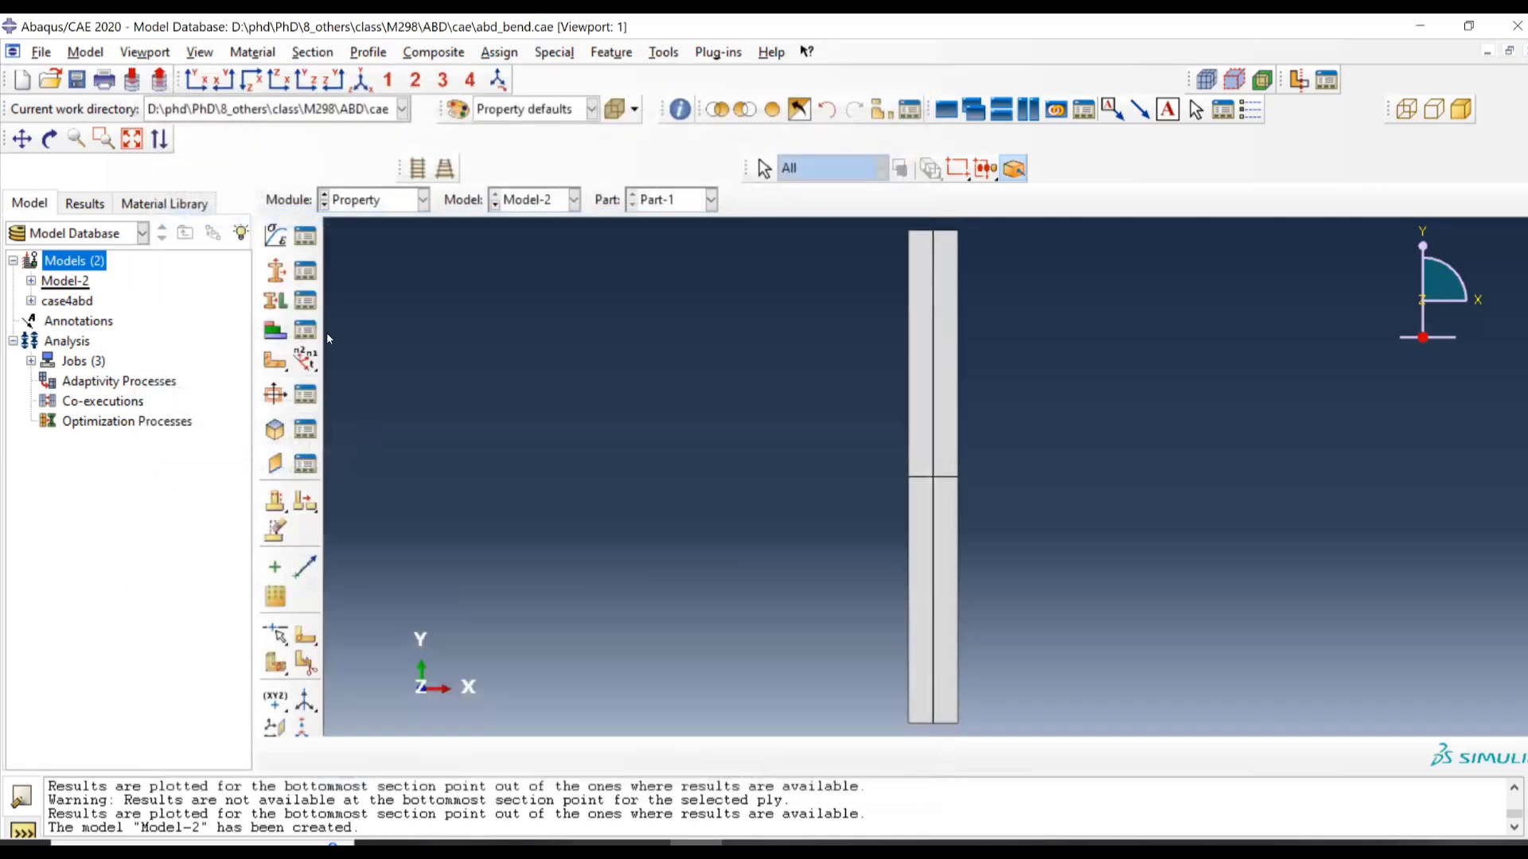
Step: Create a conventional shell composite layup with 11 plies and assign the whole strip as the region of every ply
left_click(275, 331)
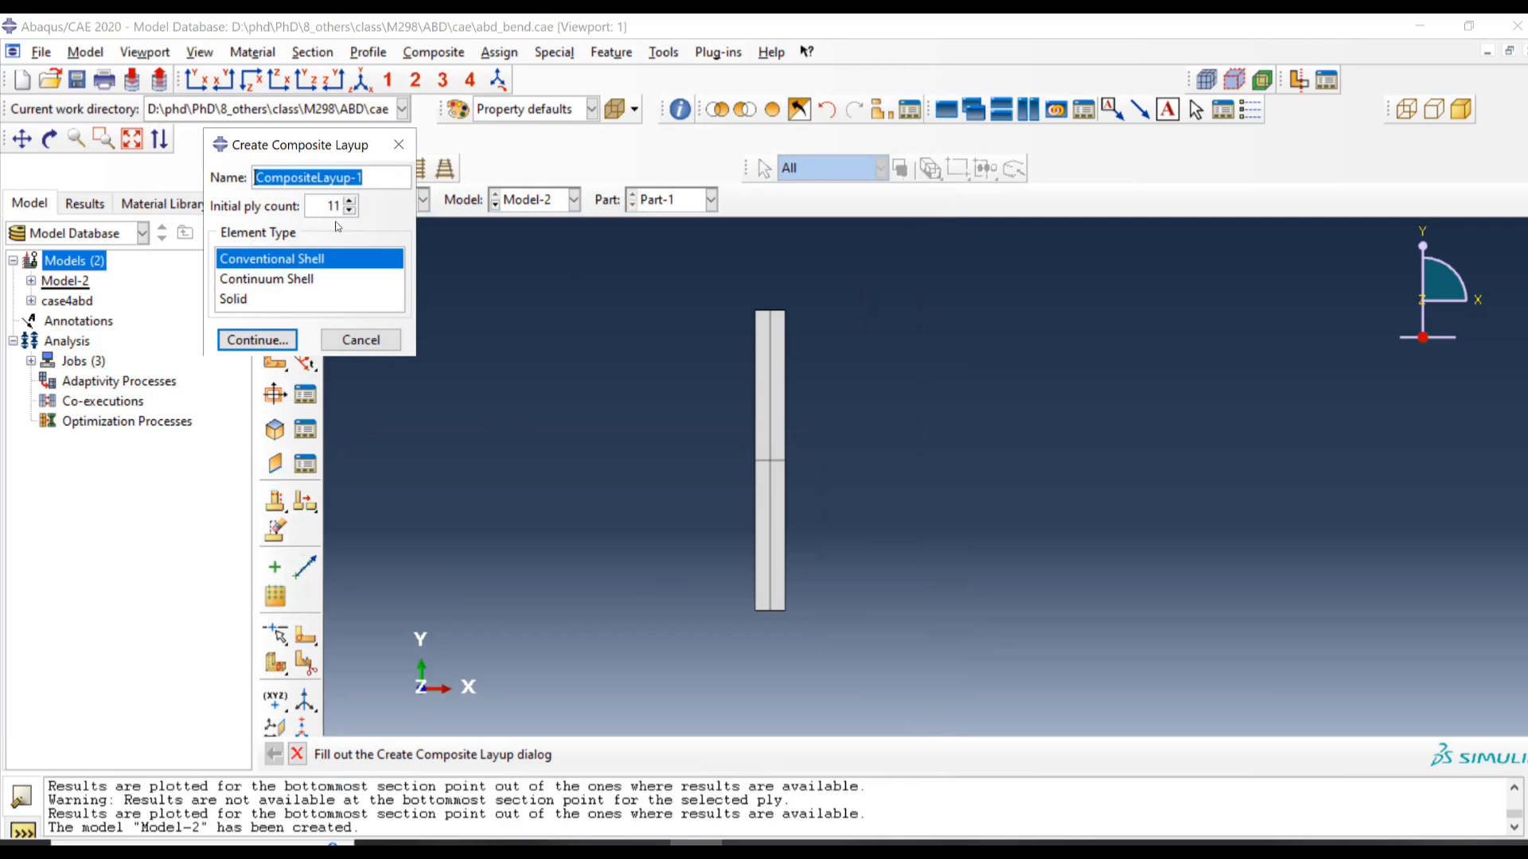
left_click(257, 340)
left_click(234, 469)
right_click(266, 481)
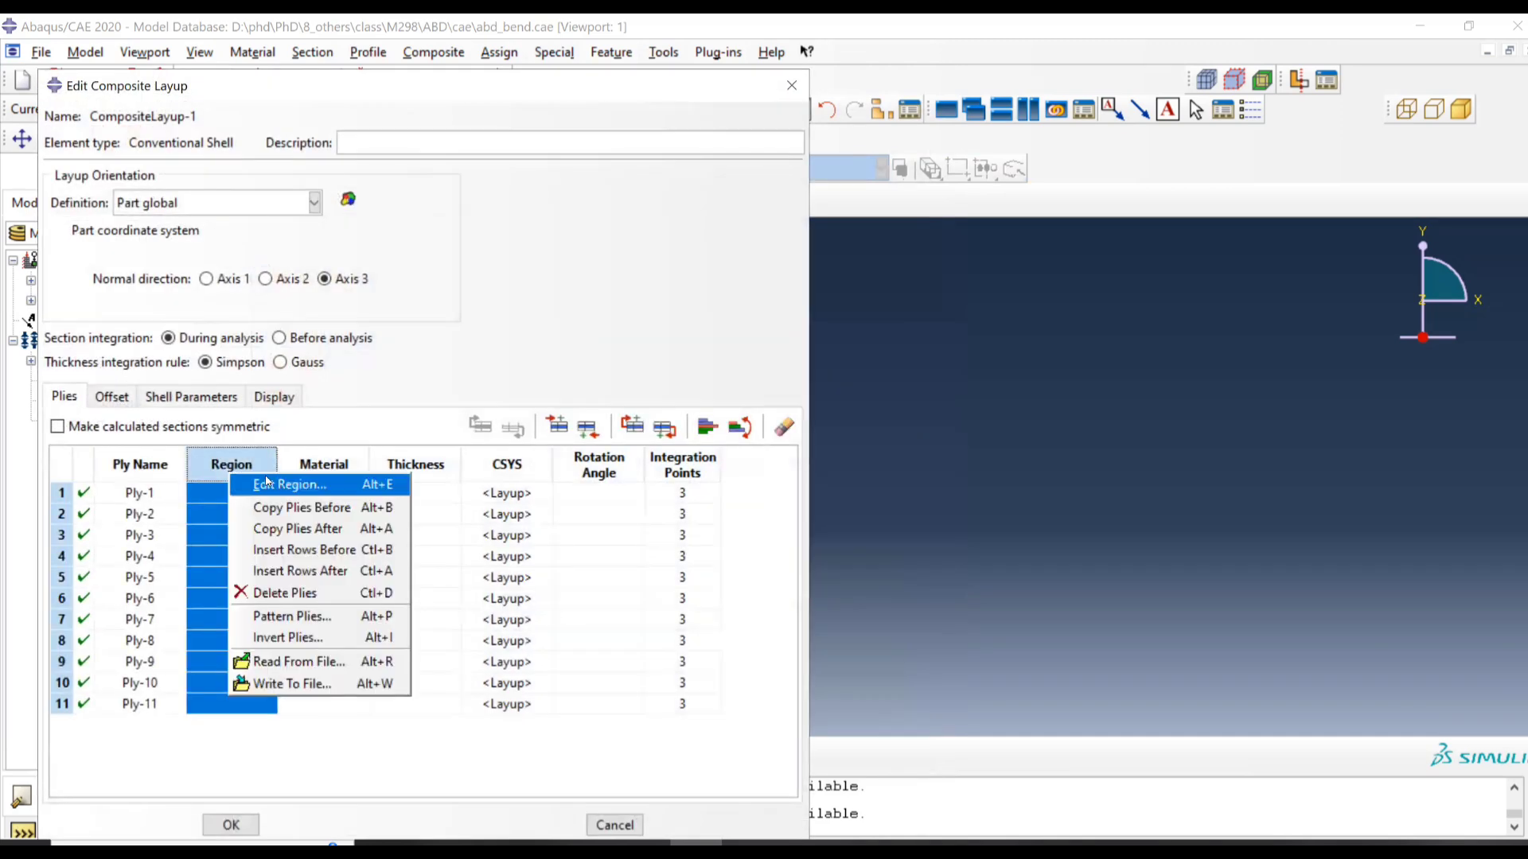
left_click(319, 487)
middle_click(448, 462)
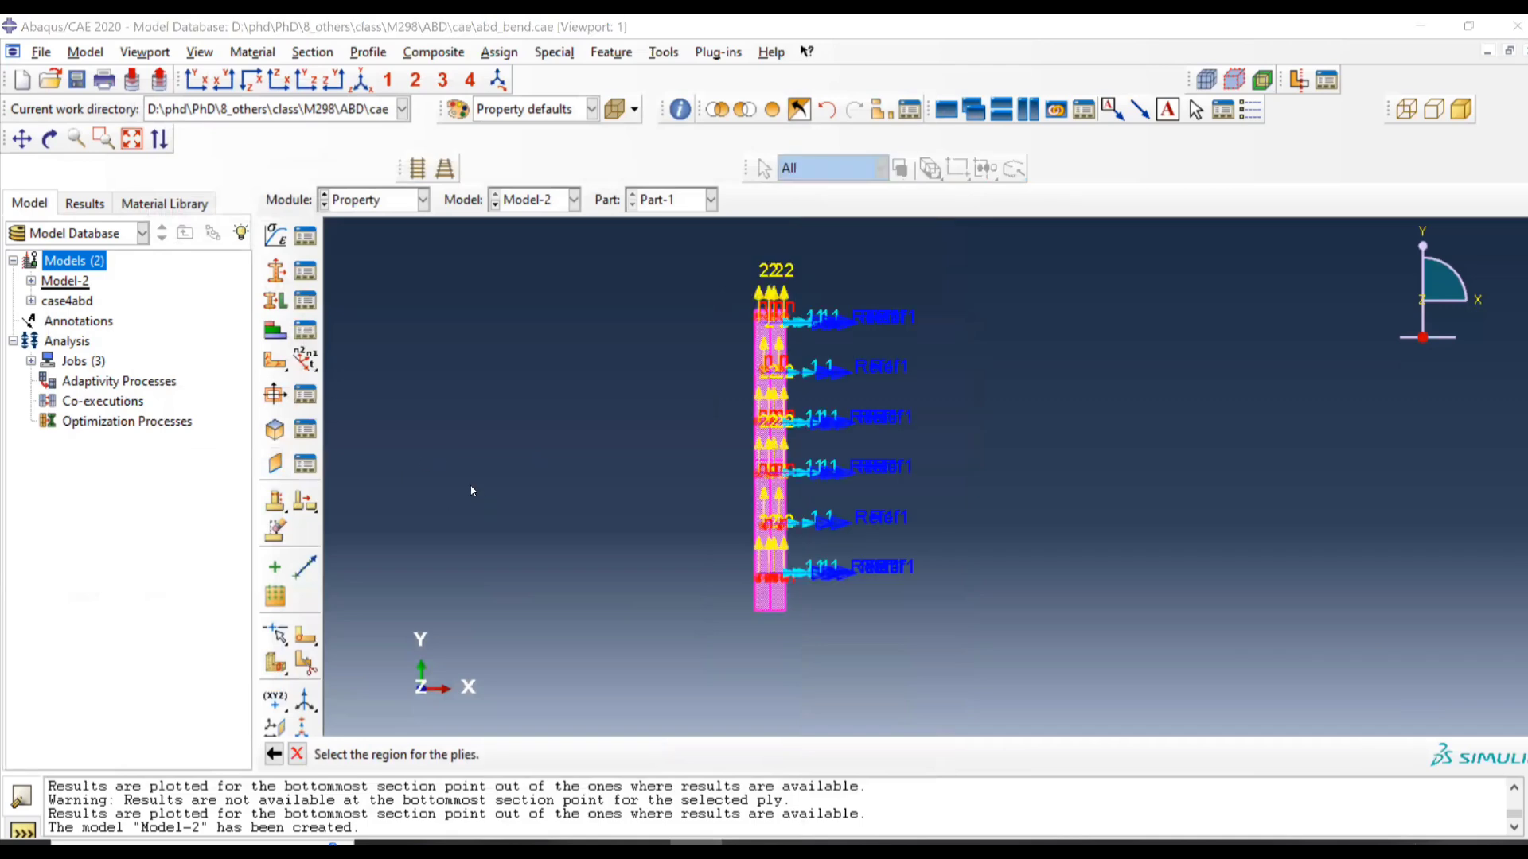
Step: Assign Material-1 to all plies of the composite layup
left_click(340, 468)
right_click(342, 470)
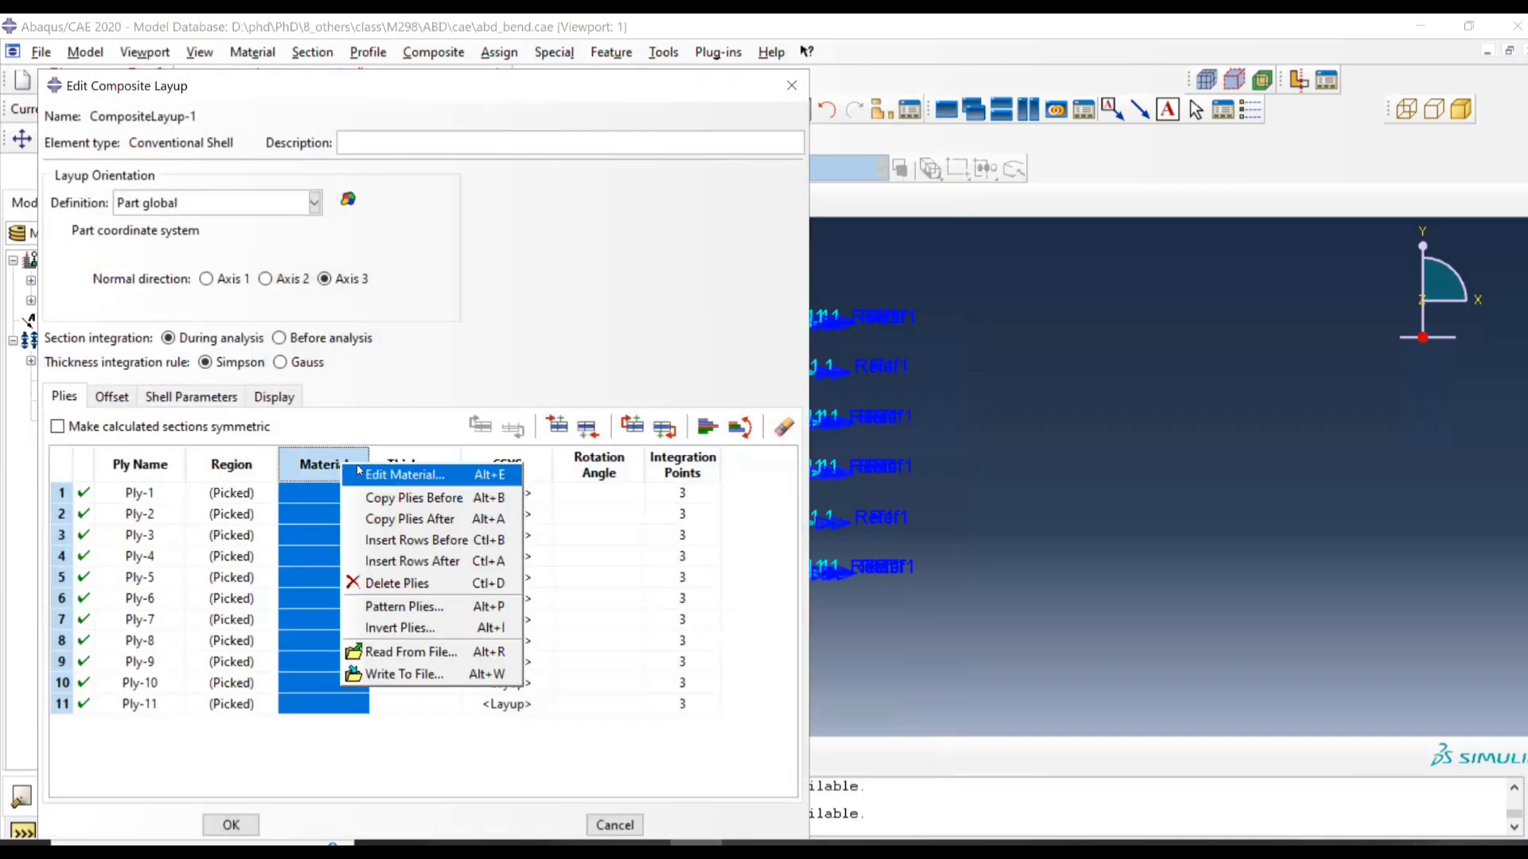
left_click(390, 475)
left_click(60, 508)
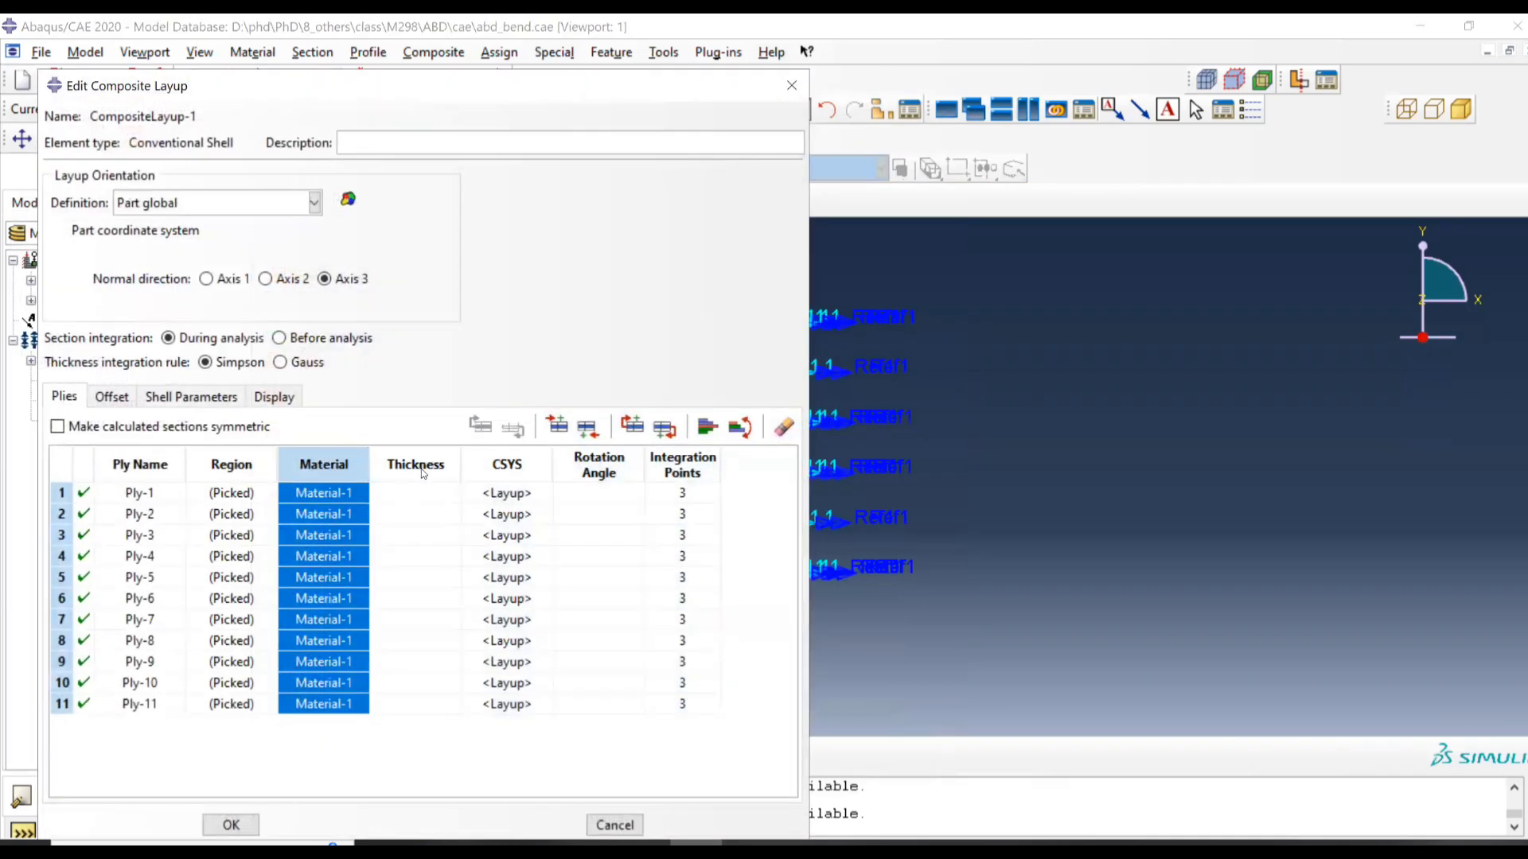
Step: Set the thickness of all plies to 0.009
left_click(421, 469)
right_click(428, 469)
left_click(433, 481)
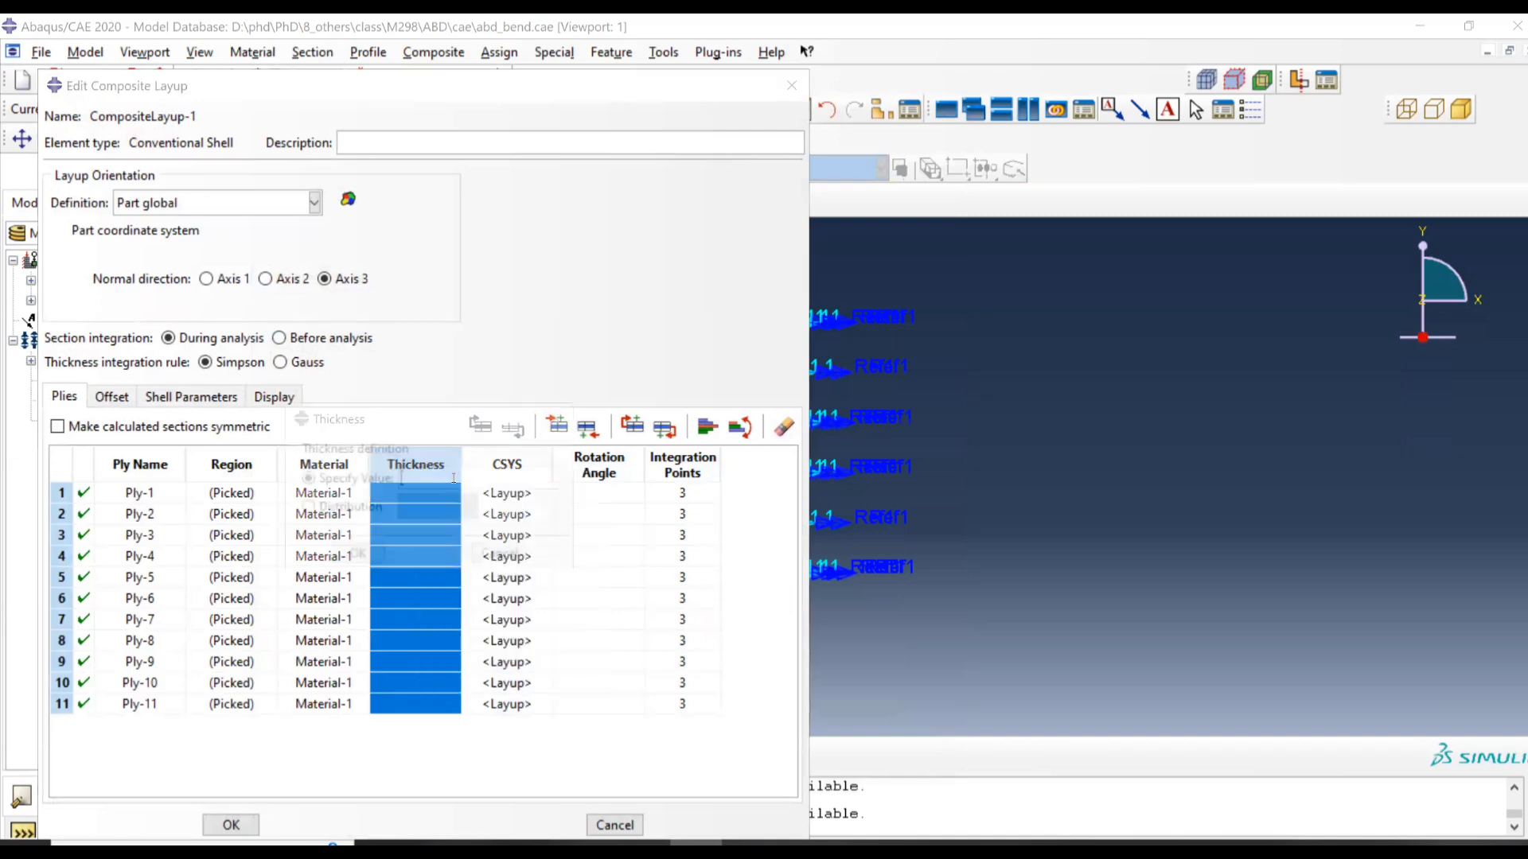
type("0.009")
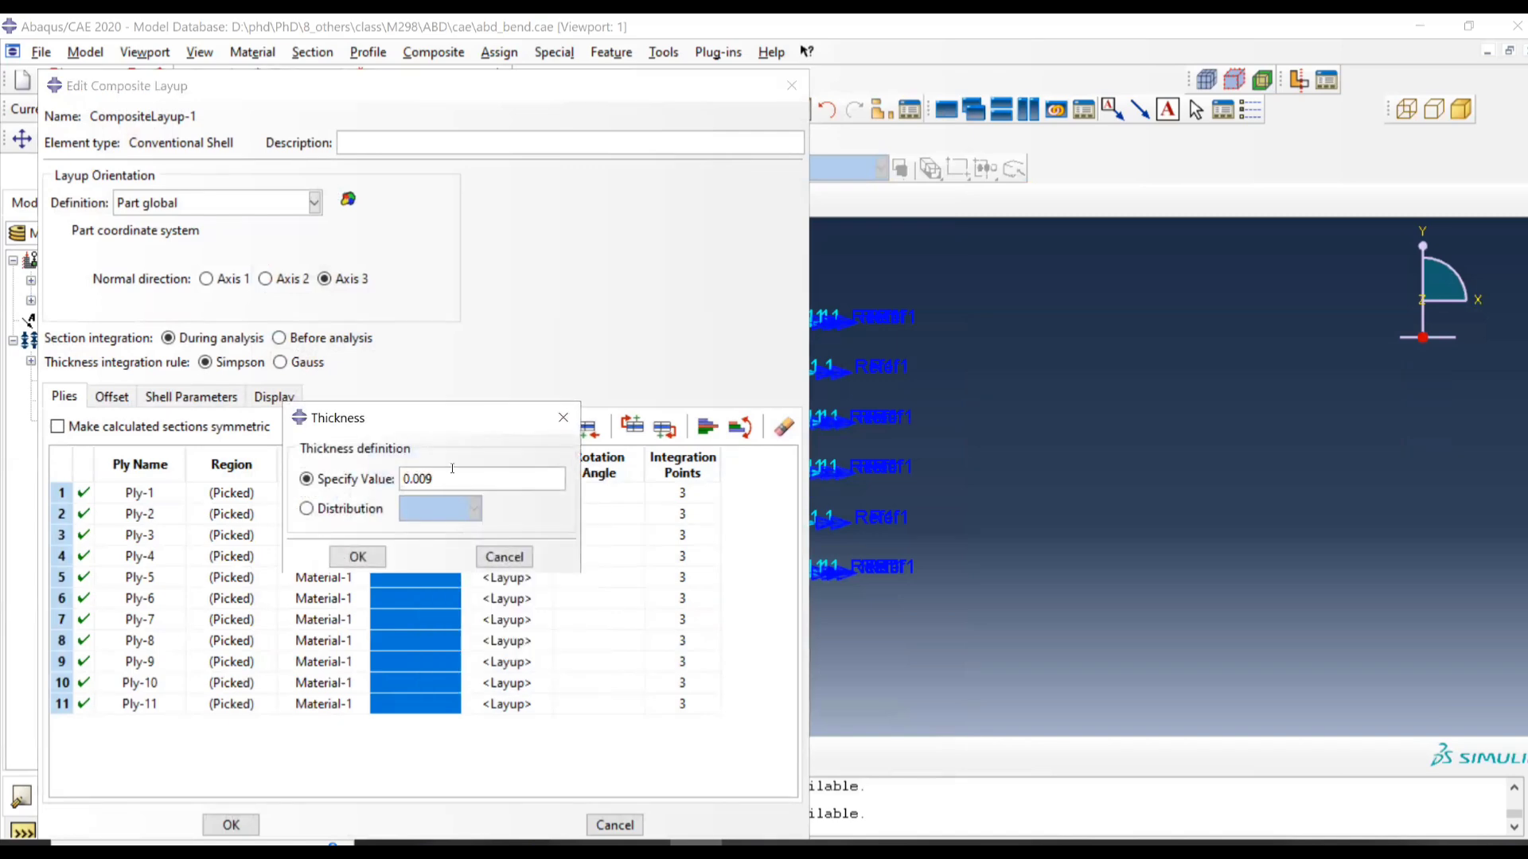
left_click(357, 557)
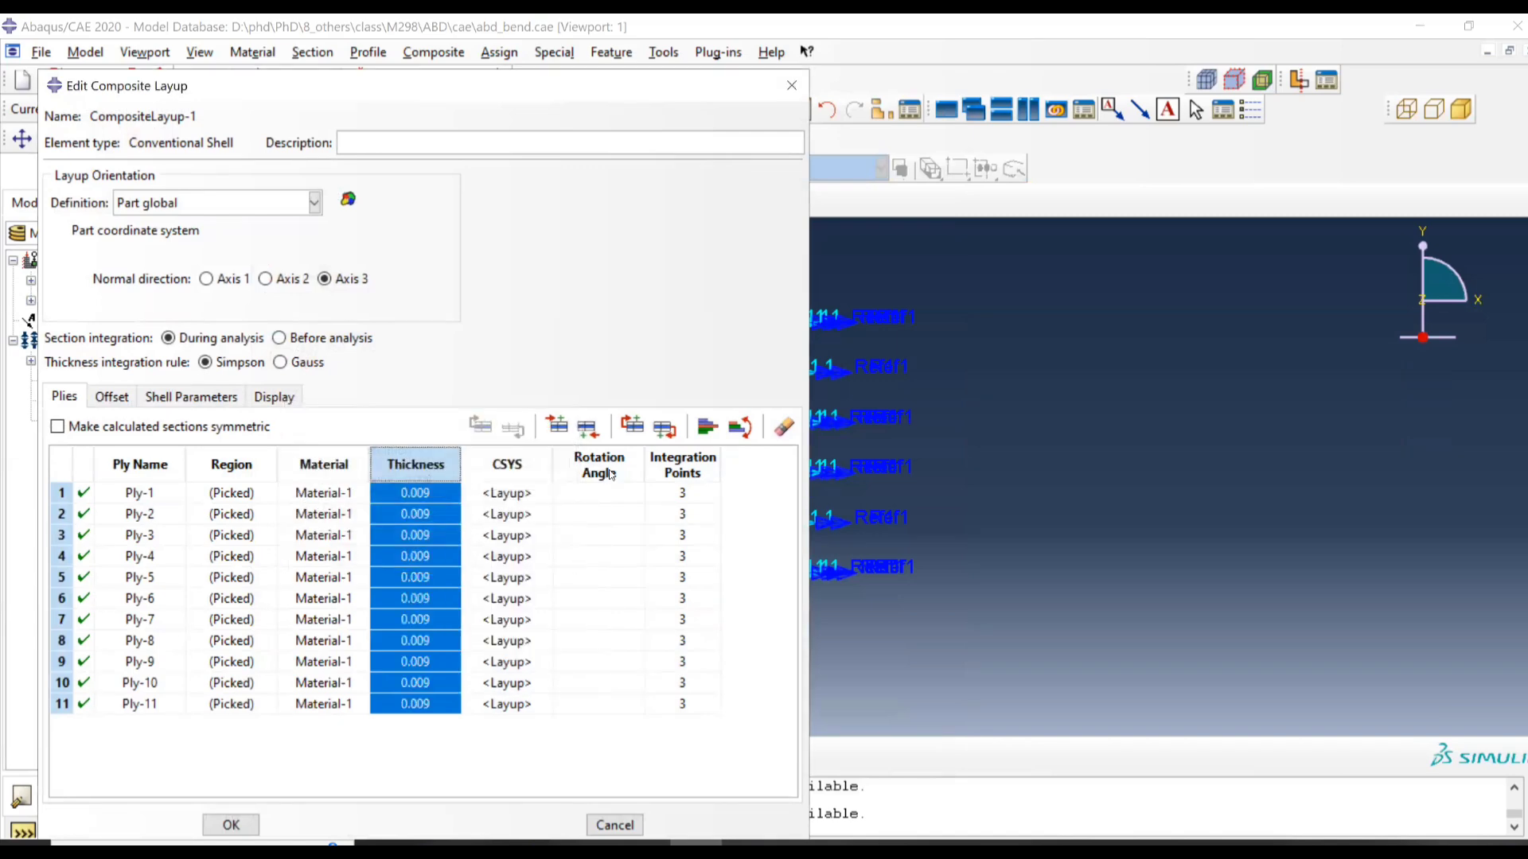
Step: Copy the angles of layers 1 to 11 from Excel's Laminate sheet into the Abaqus plies' rotation angles and save the layup
left_click(591, 843)
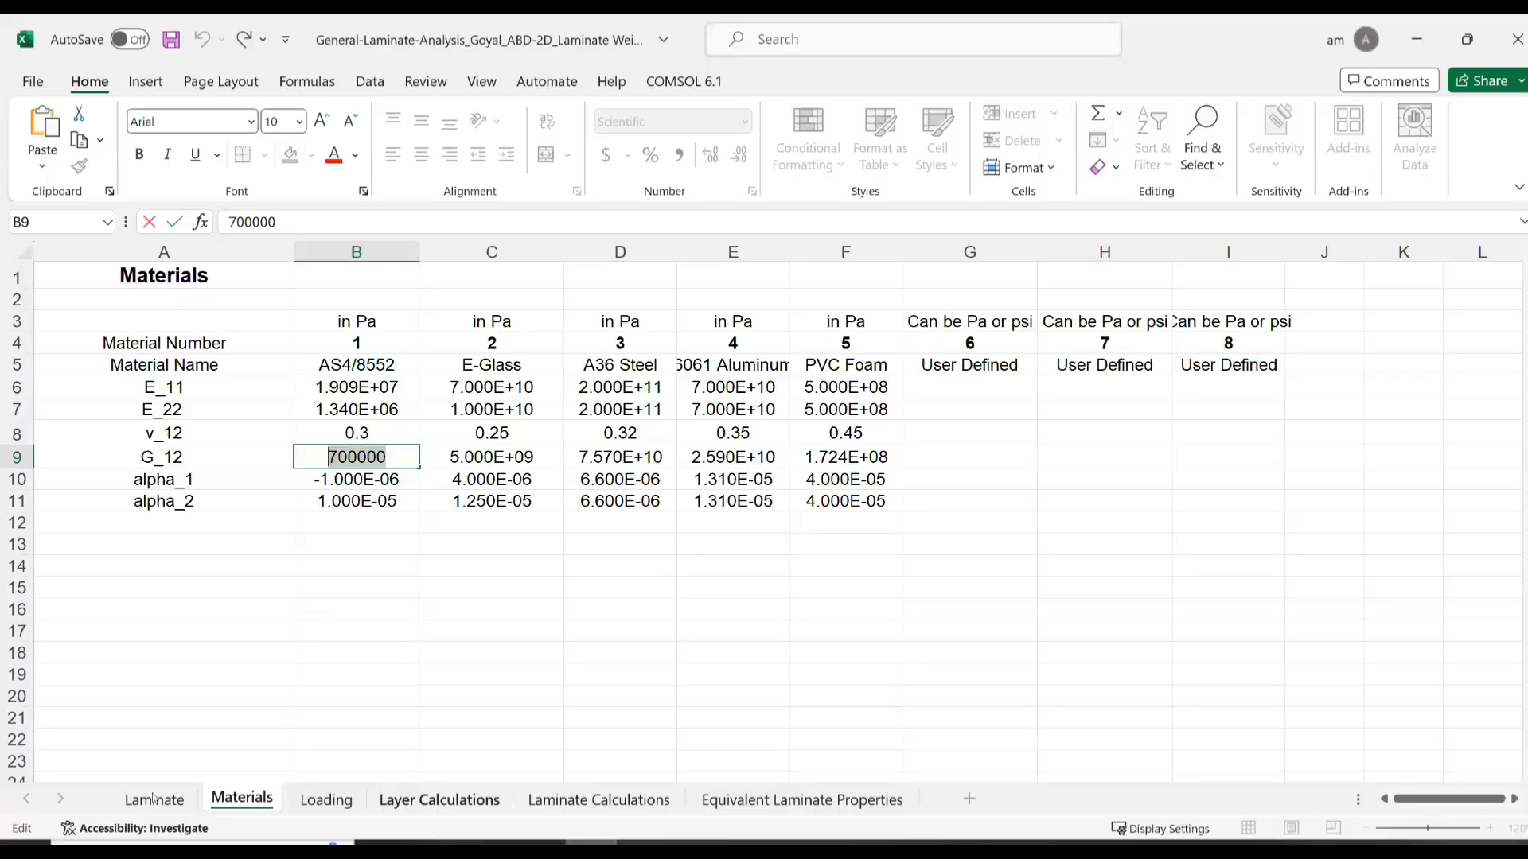
left_click(145, 799)
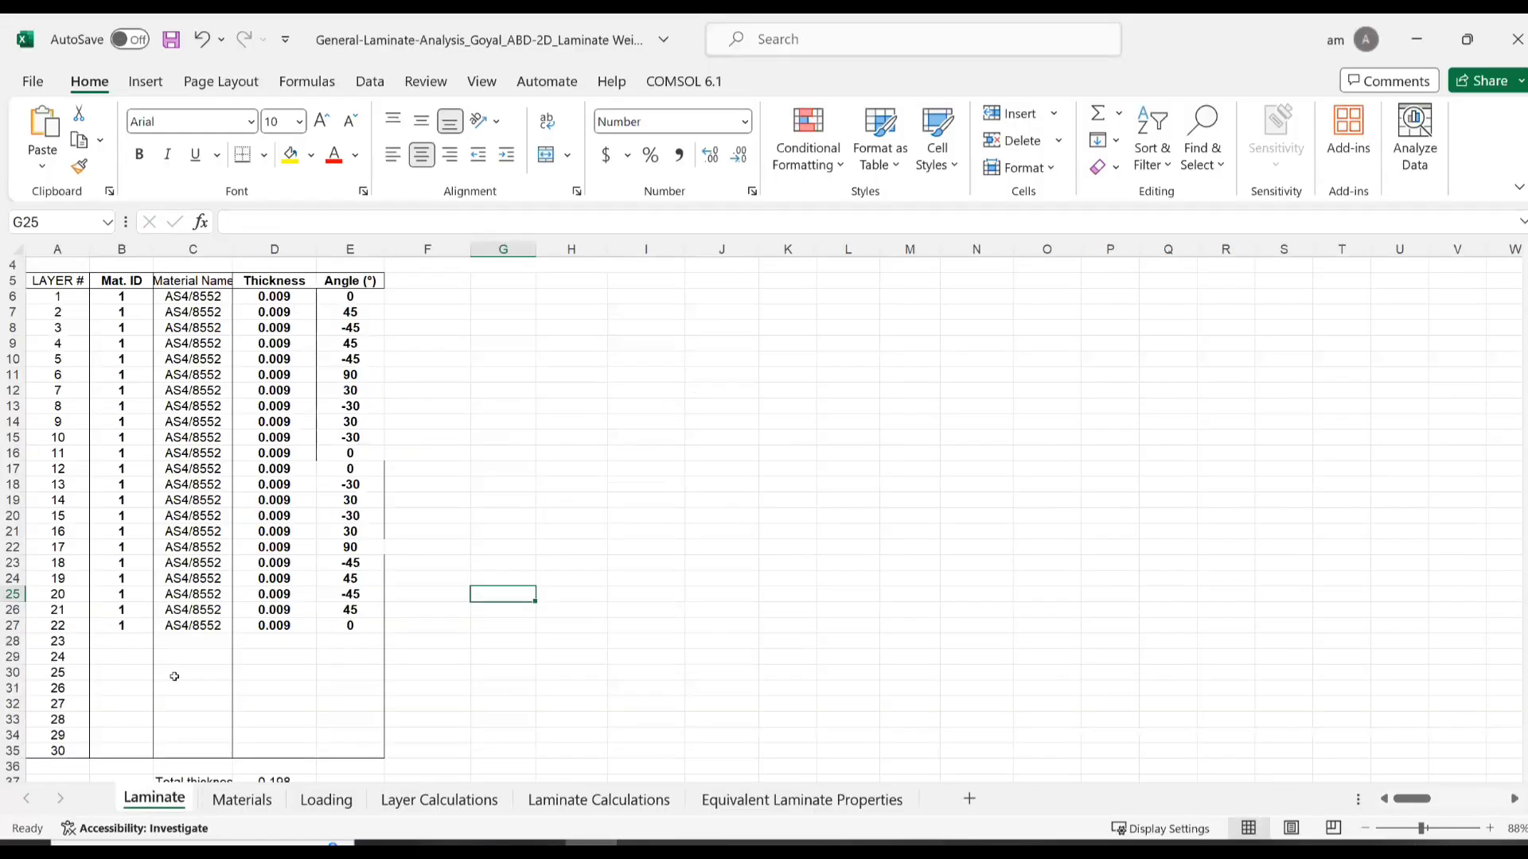
left_click_drag(341, 297, 338, 452)
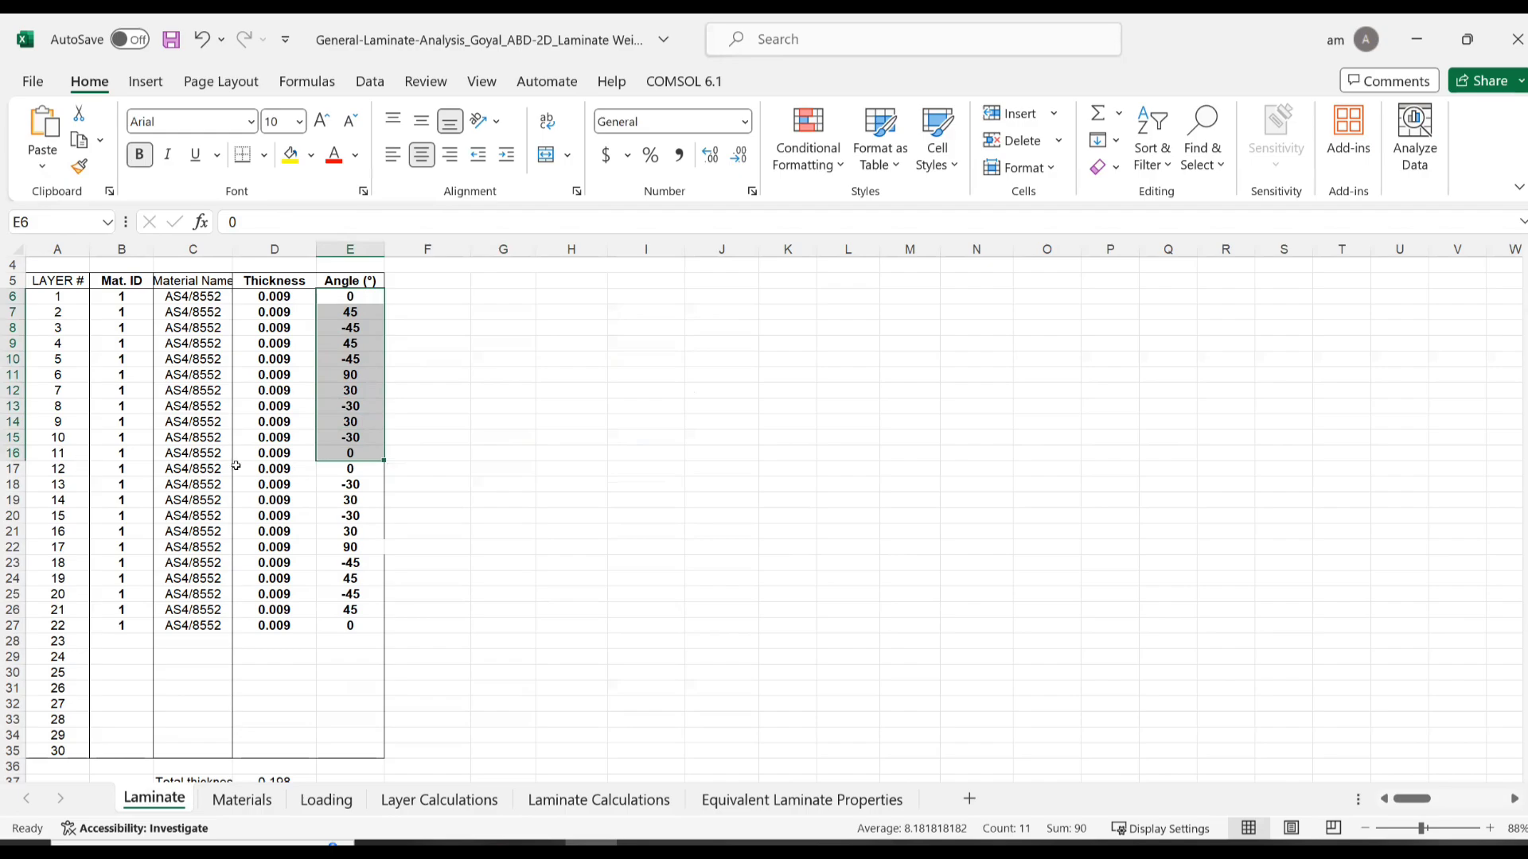
key("ctrl+c")
key("alt+Tab")
left_click(626, 494)
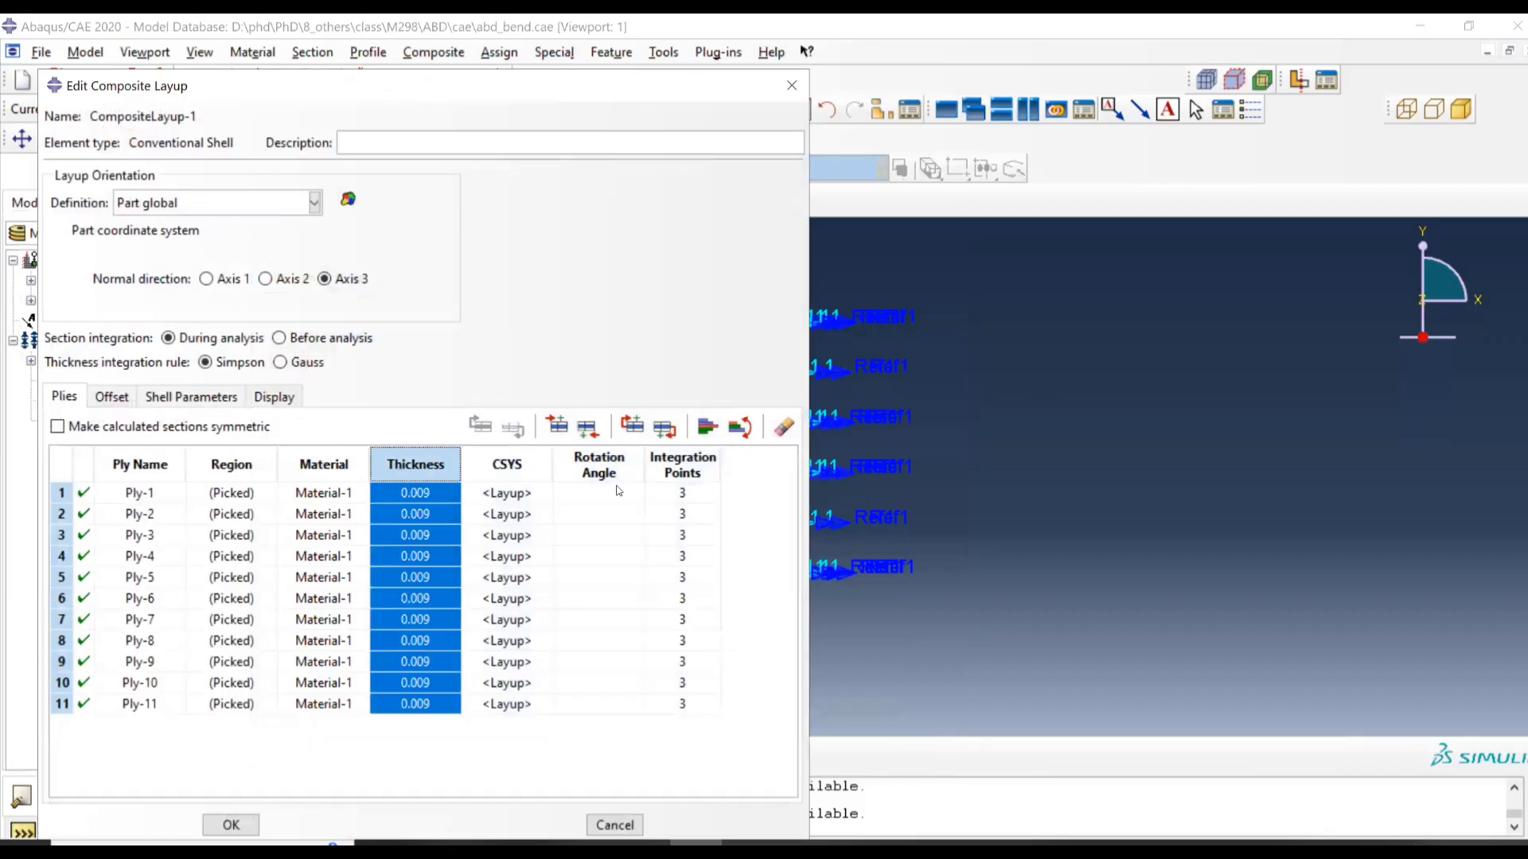
key("ctrl+v")
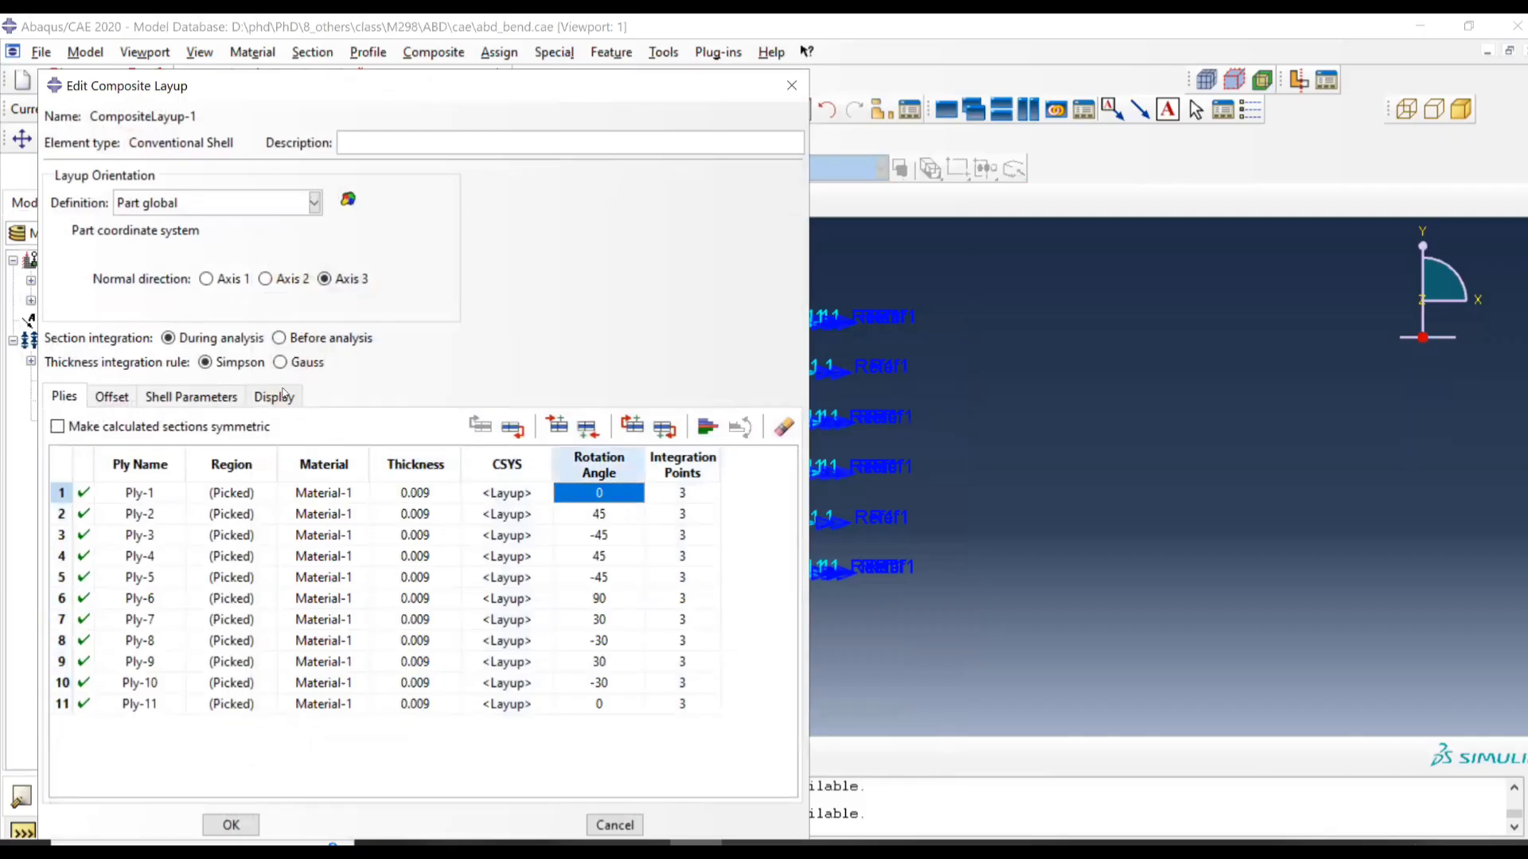
left_click(231, 824)
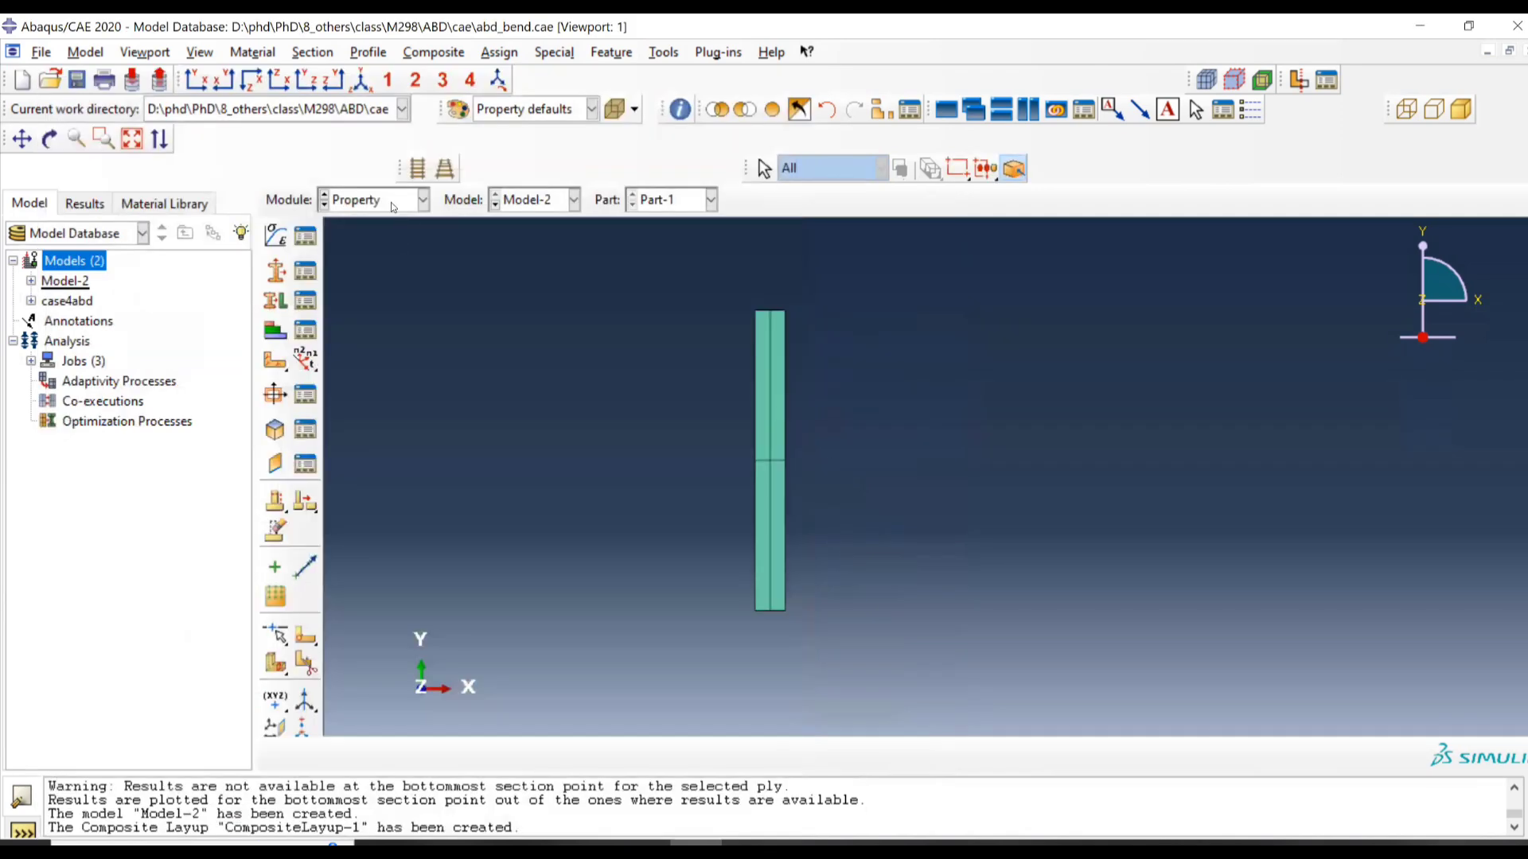
Step: Create a dependent instance of Part-1 in the assembly
left_click(390, 200)
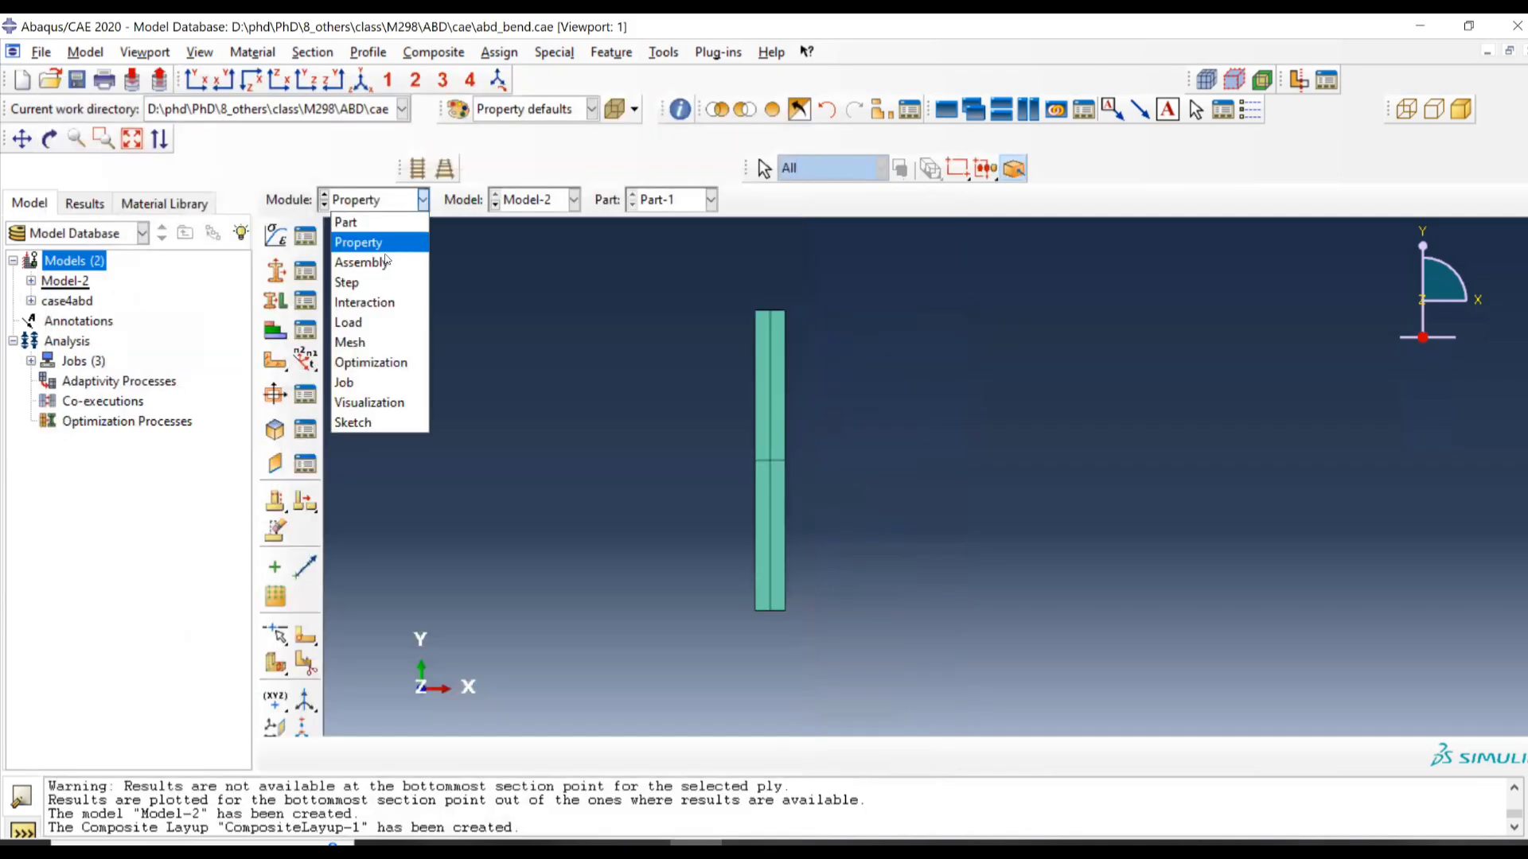
left_click(350, 260)
left_click(271, 239)
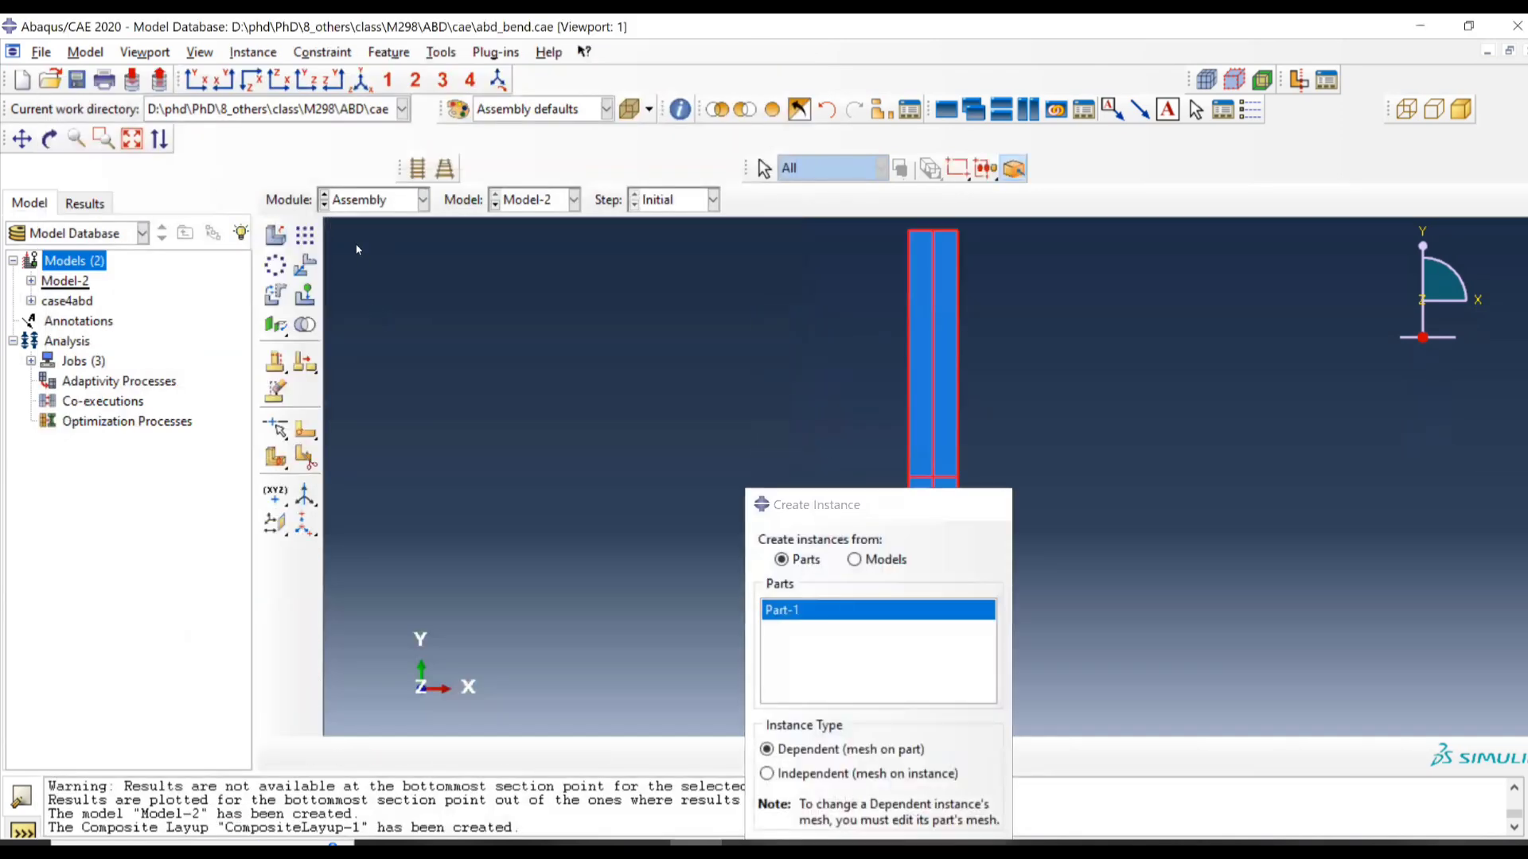
key("Return")
Step: Create a Static, General analysis step with its default settings
left_click(390, 200)
left_click(368, 284)
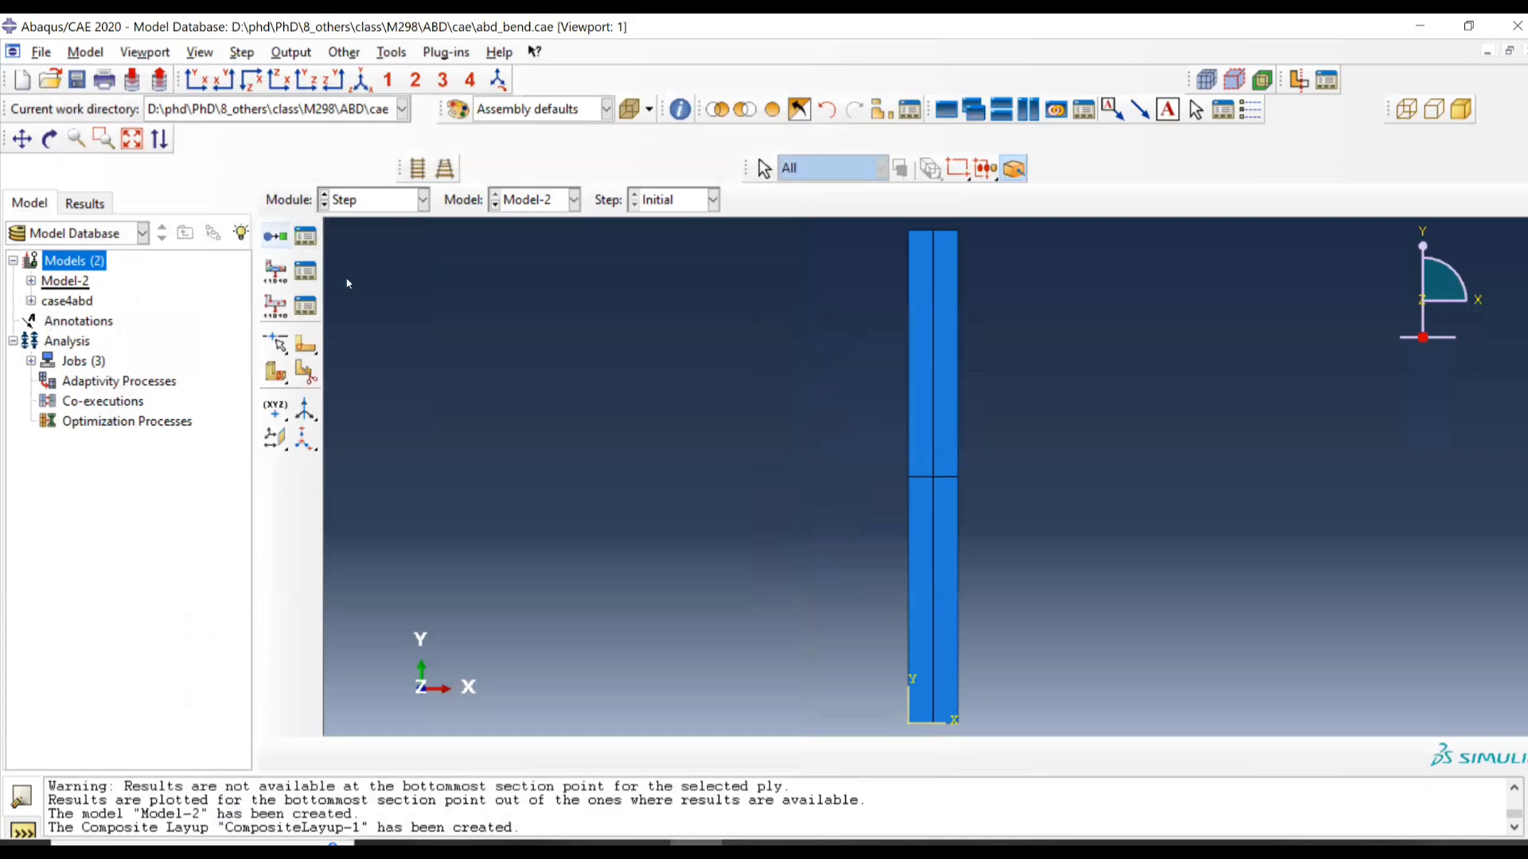
left_click(275, 236)
left_click(1095, 768)
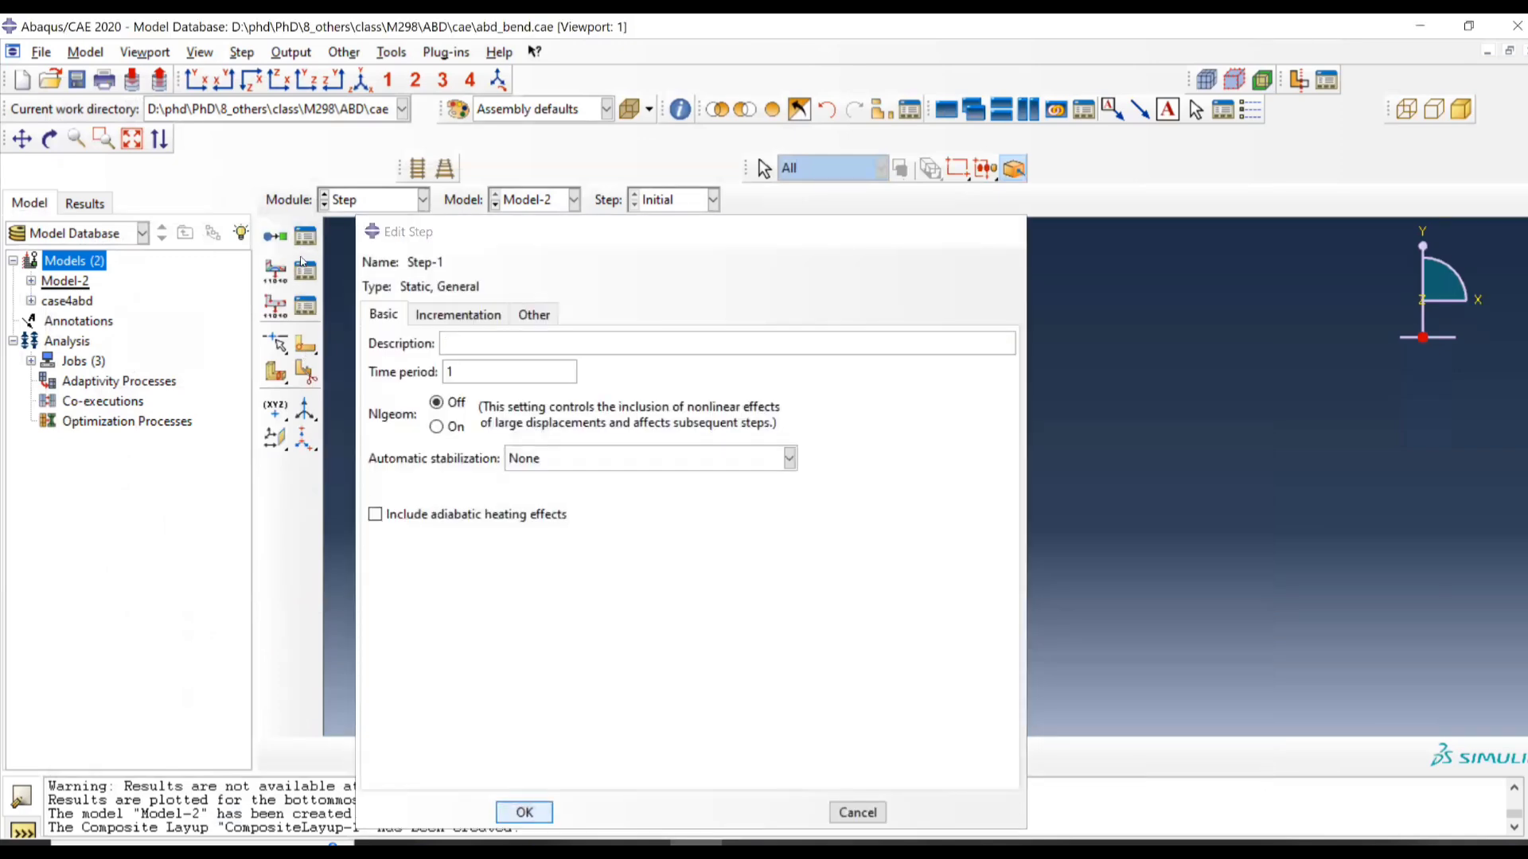
key("Return")
Step: Add a second field output request for Step-1 with the composite layup as its domain
left_click(303, 266)
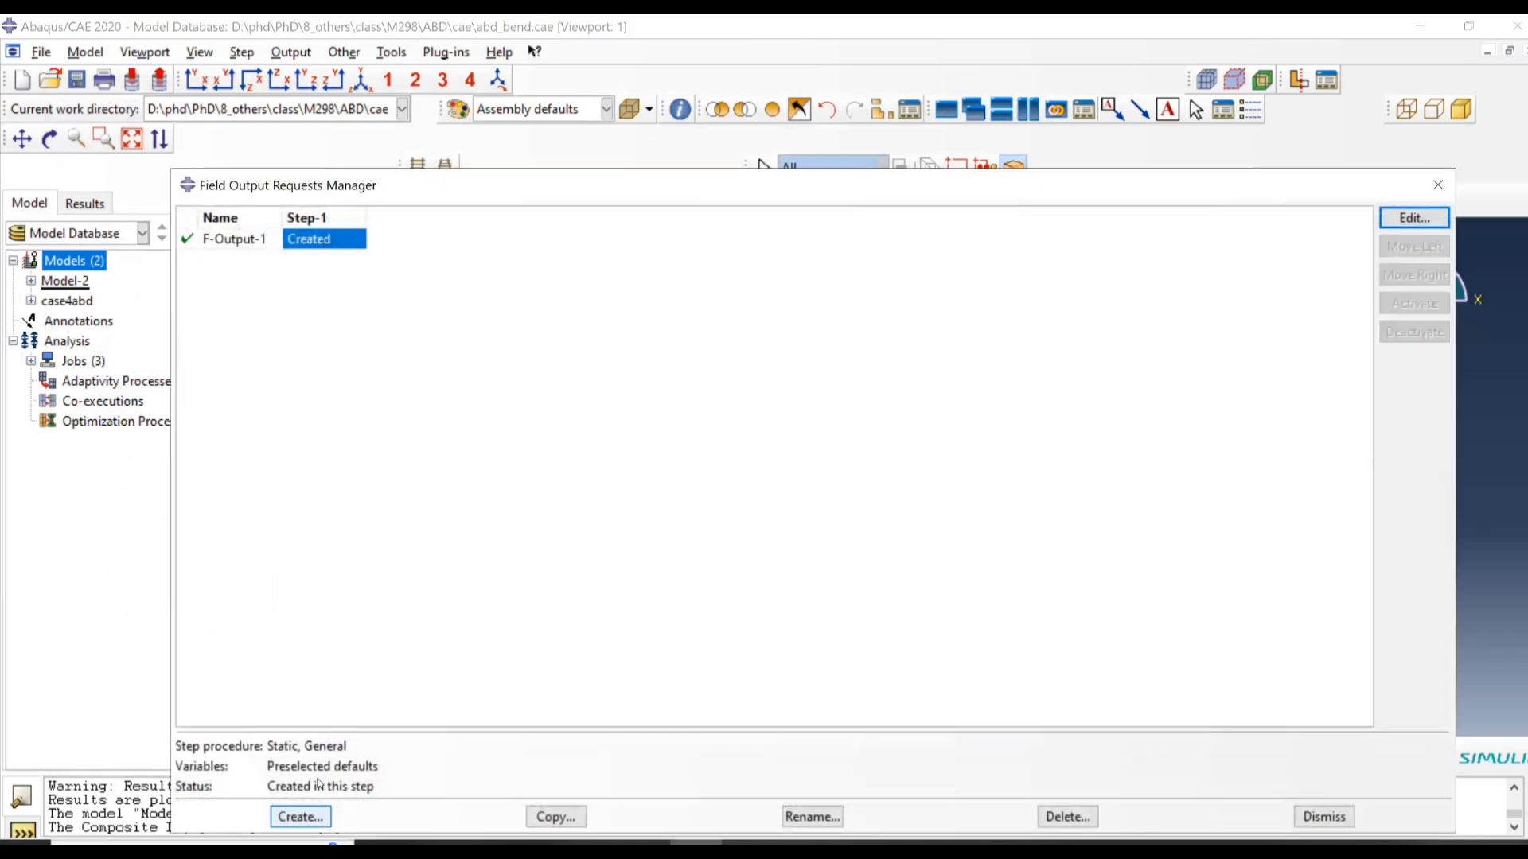
left_click(300, 816)
left_click(96, 567)
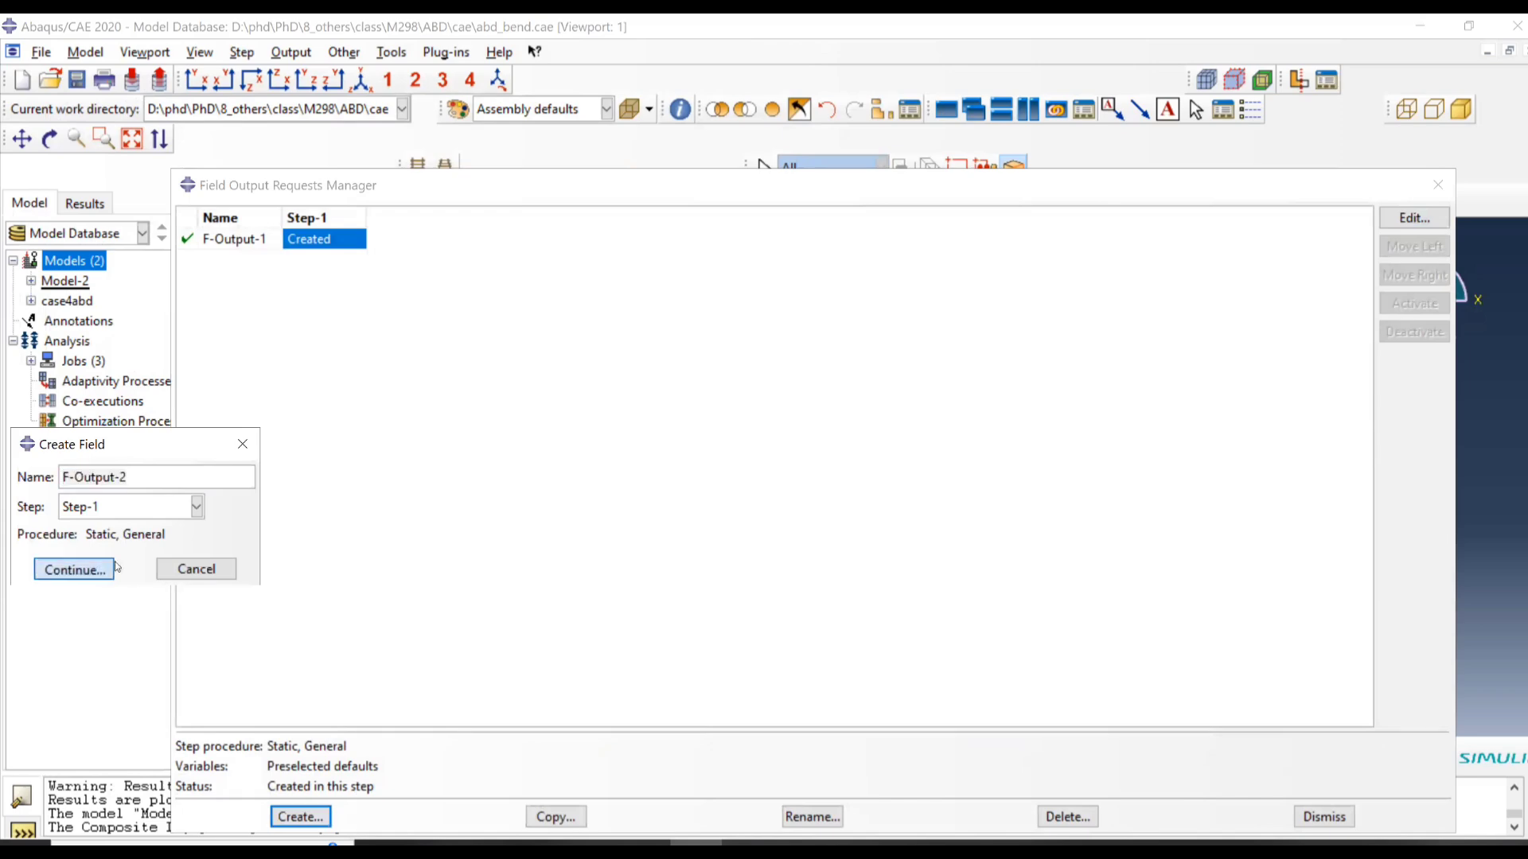
left_click(599, 160)
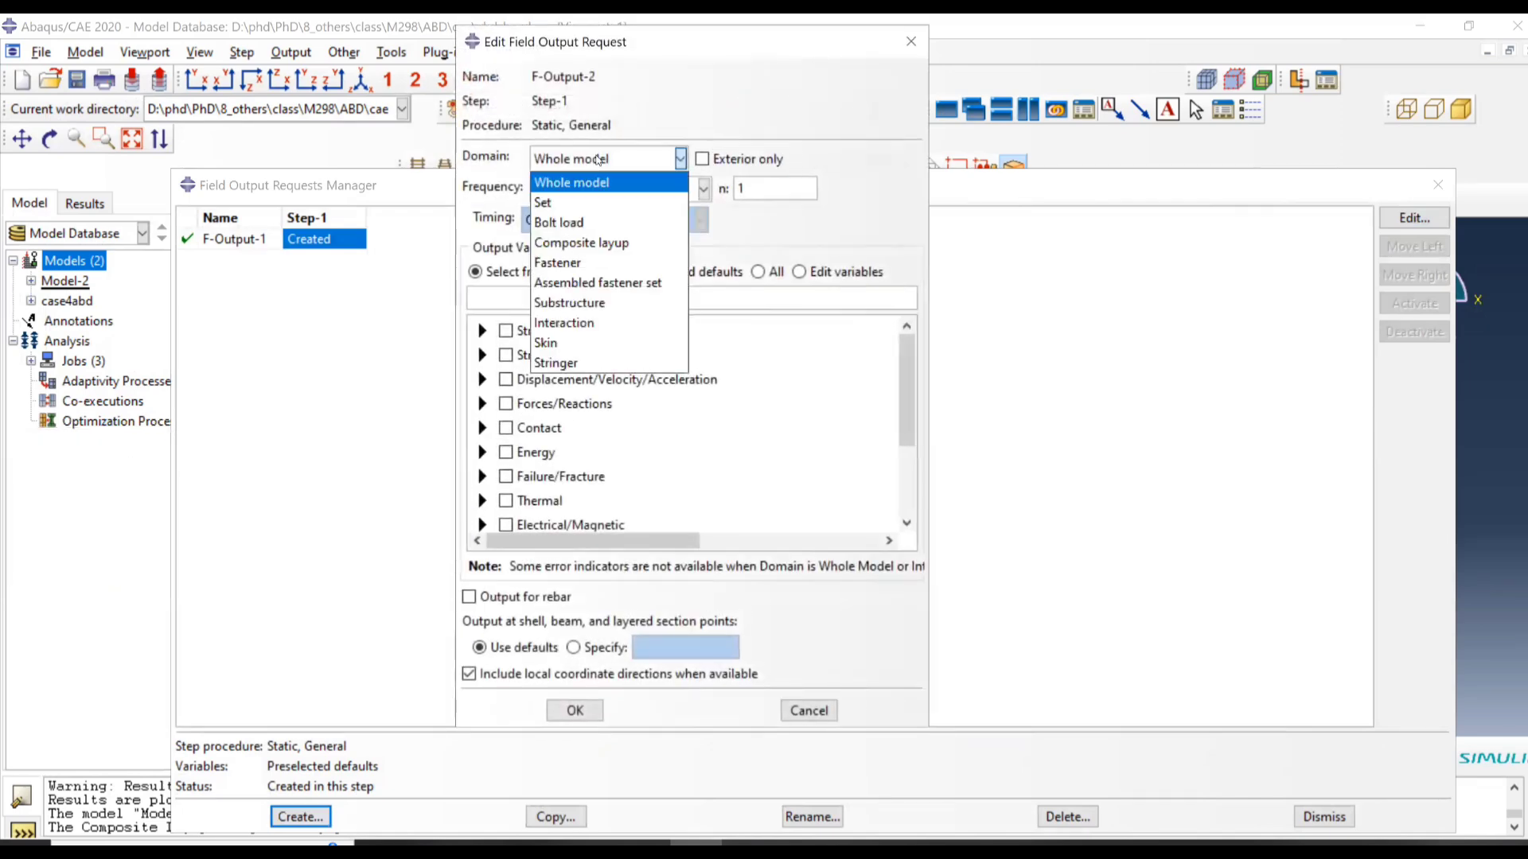
left_click(614, 243)
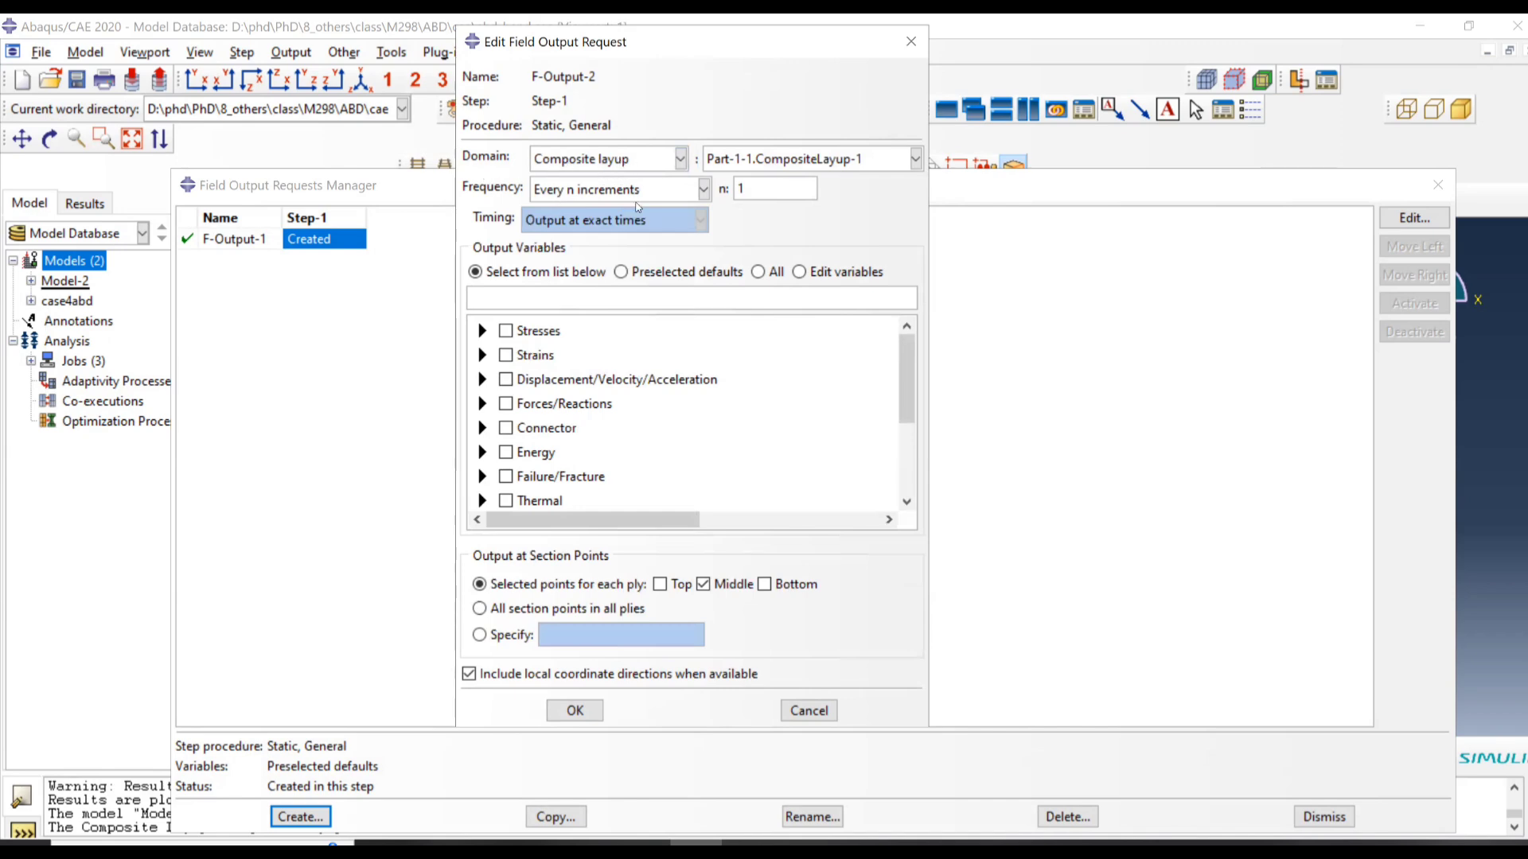
Step: Request stress components S and total strain components E for the composite layup, and save the output request
left_click(483, 331)
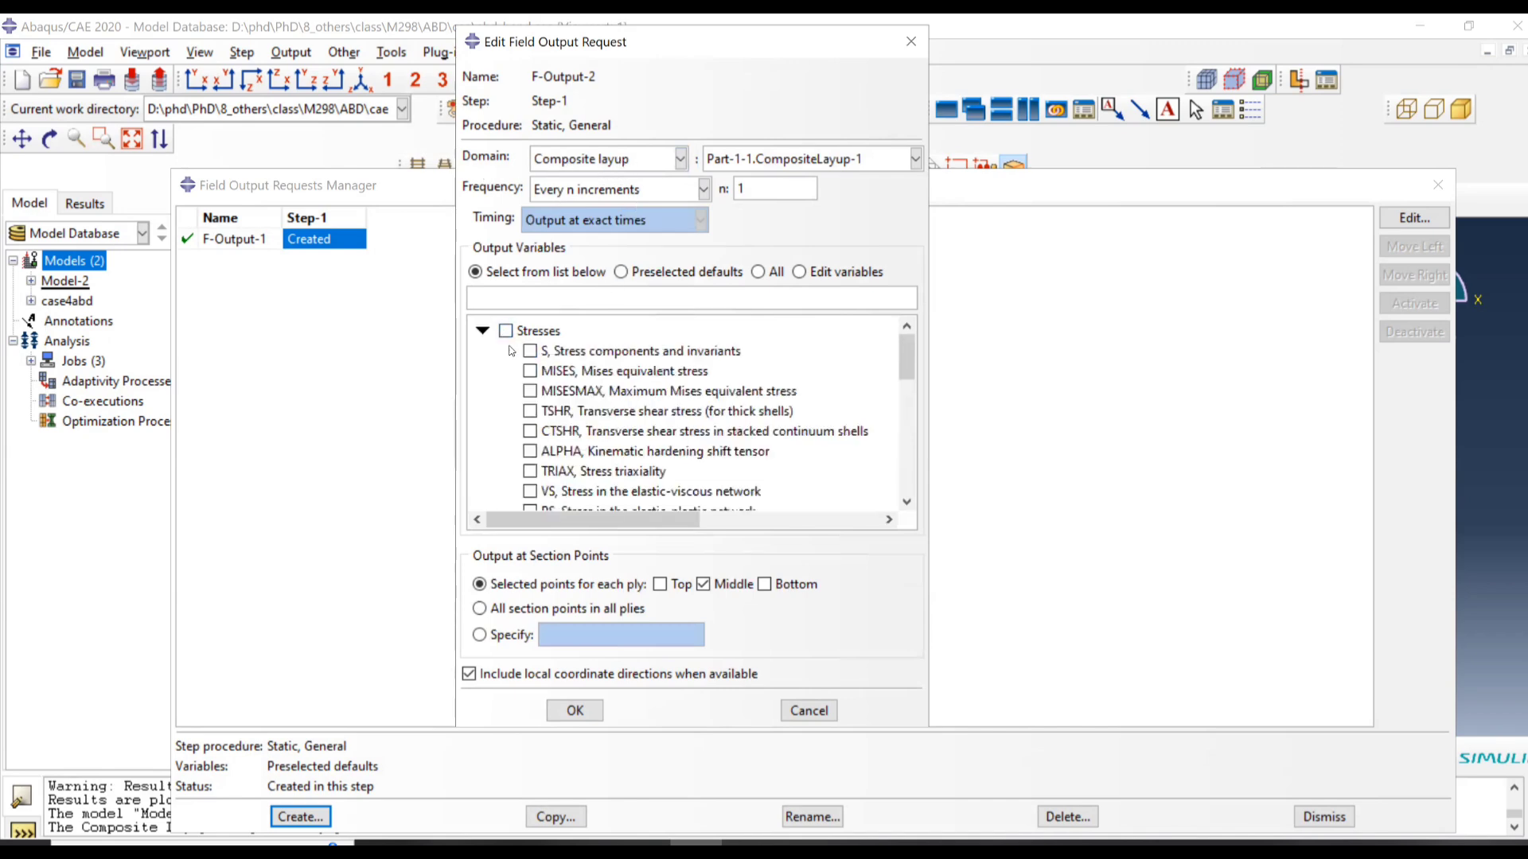
left_click(522, 351)
left_click(482, 330)
left_click(483, 355)
left_click(530, 374)
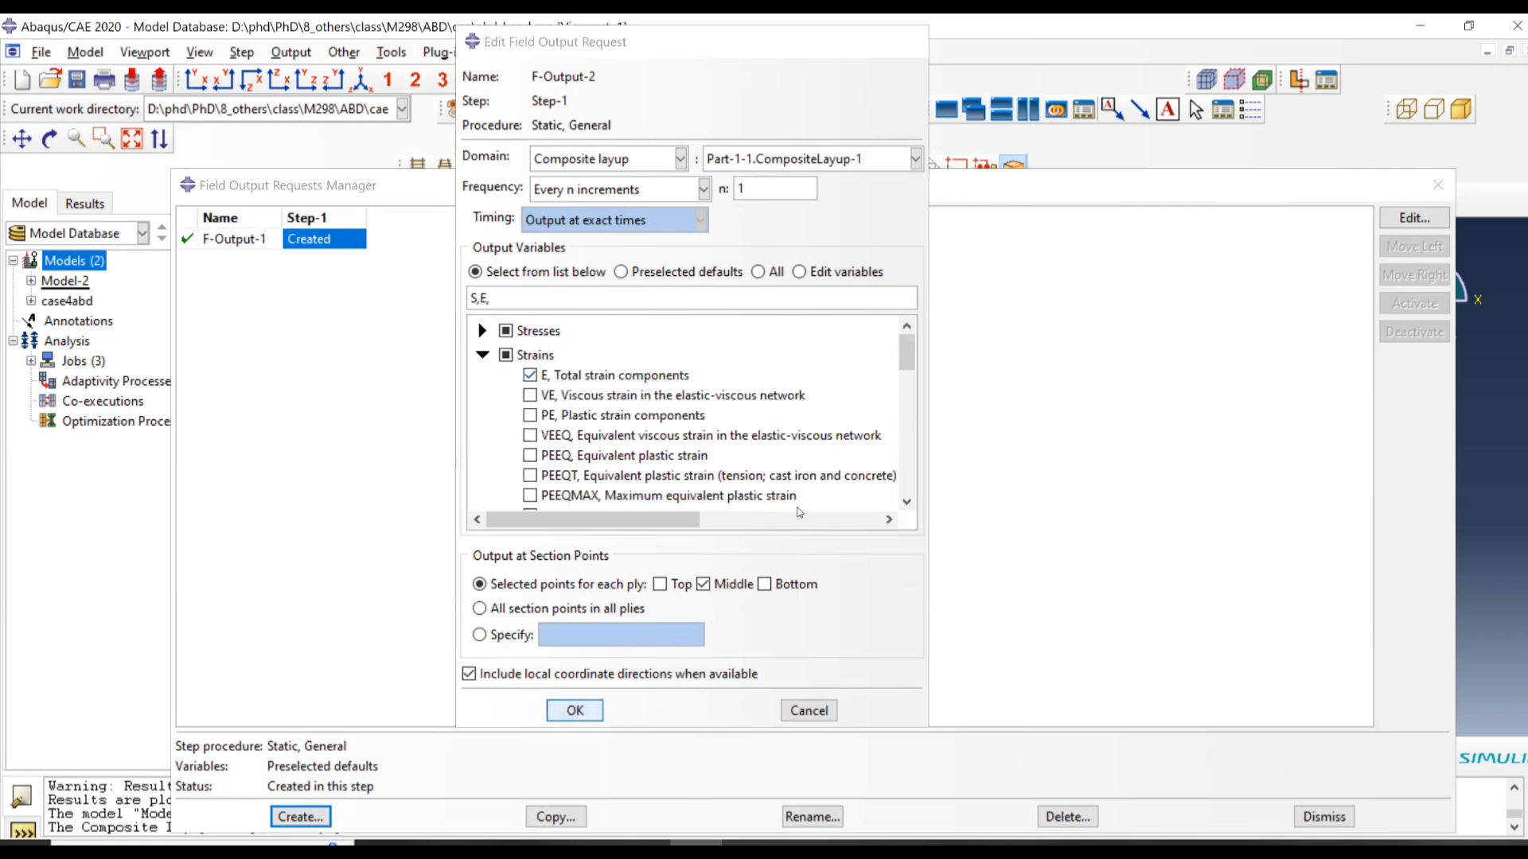
left_click(593, 716)
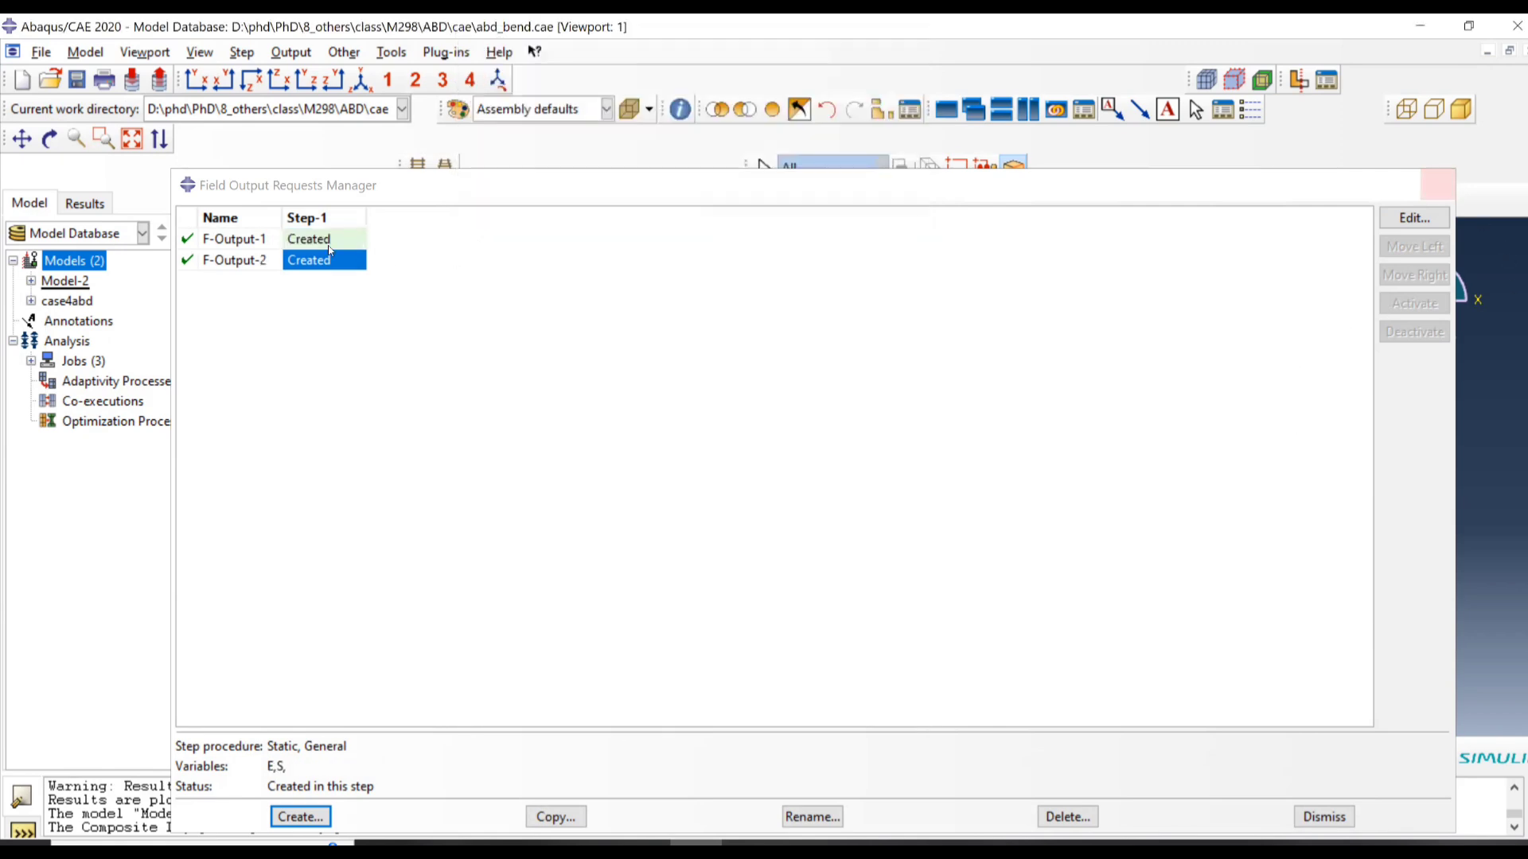
Step: Edit the F-Output-1 field output request to exclude all forces/reactions and contact variables
left_click(355, 242)
left_click(1402, 227)
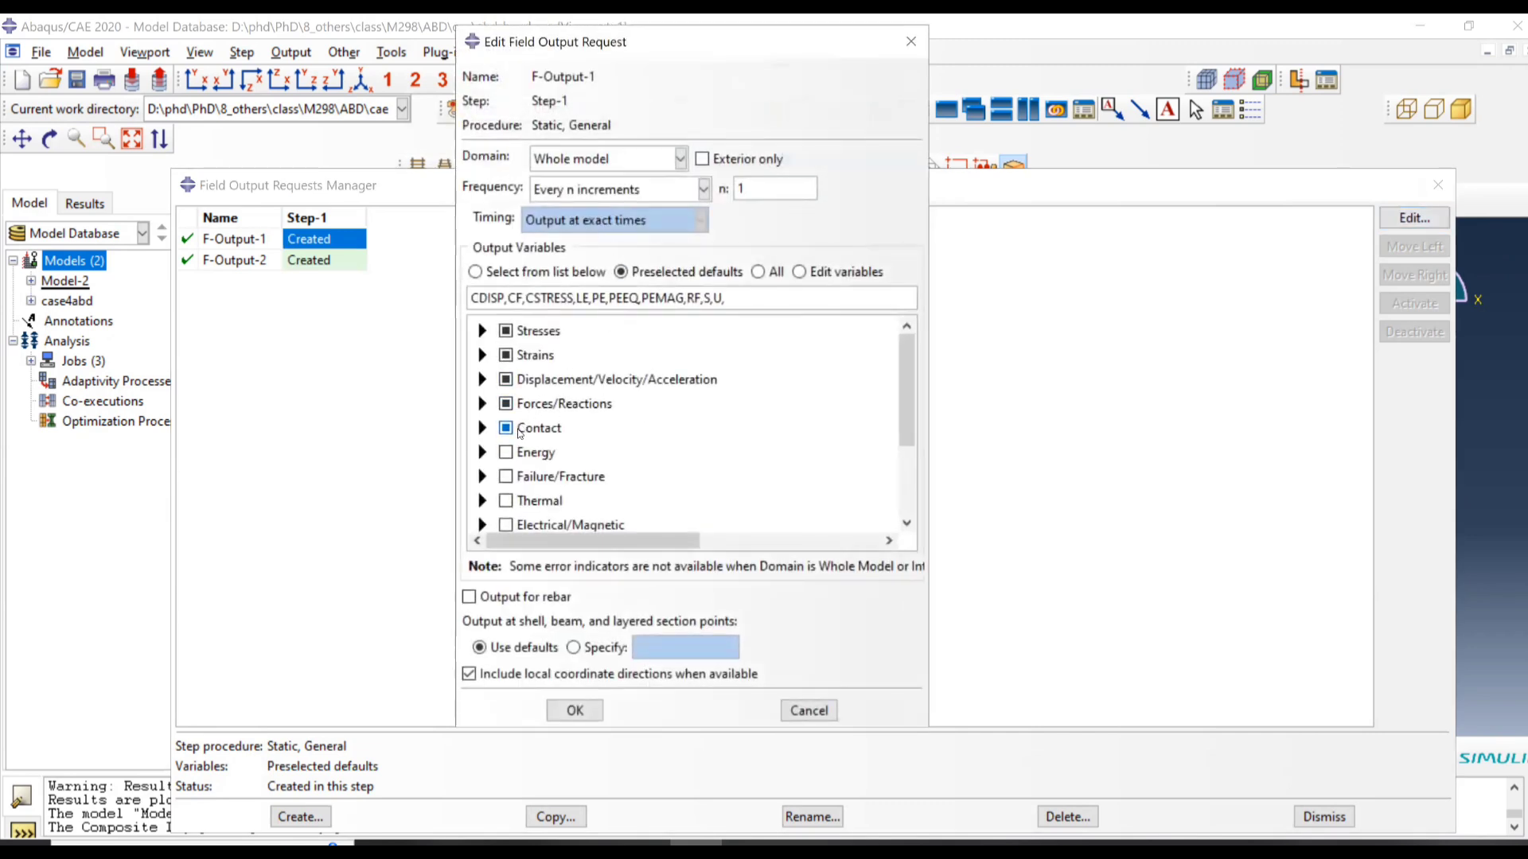
left_click(505, 403)
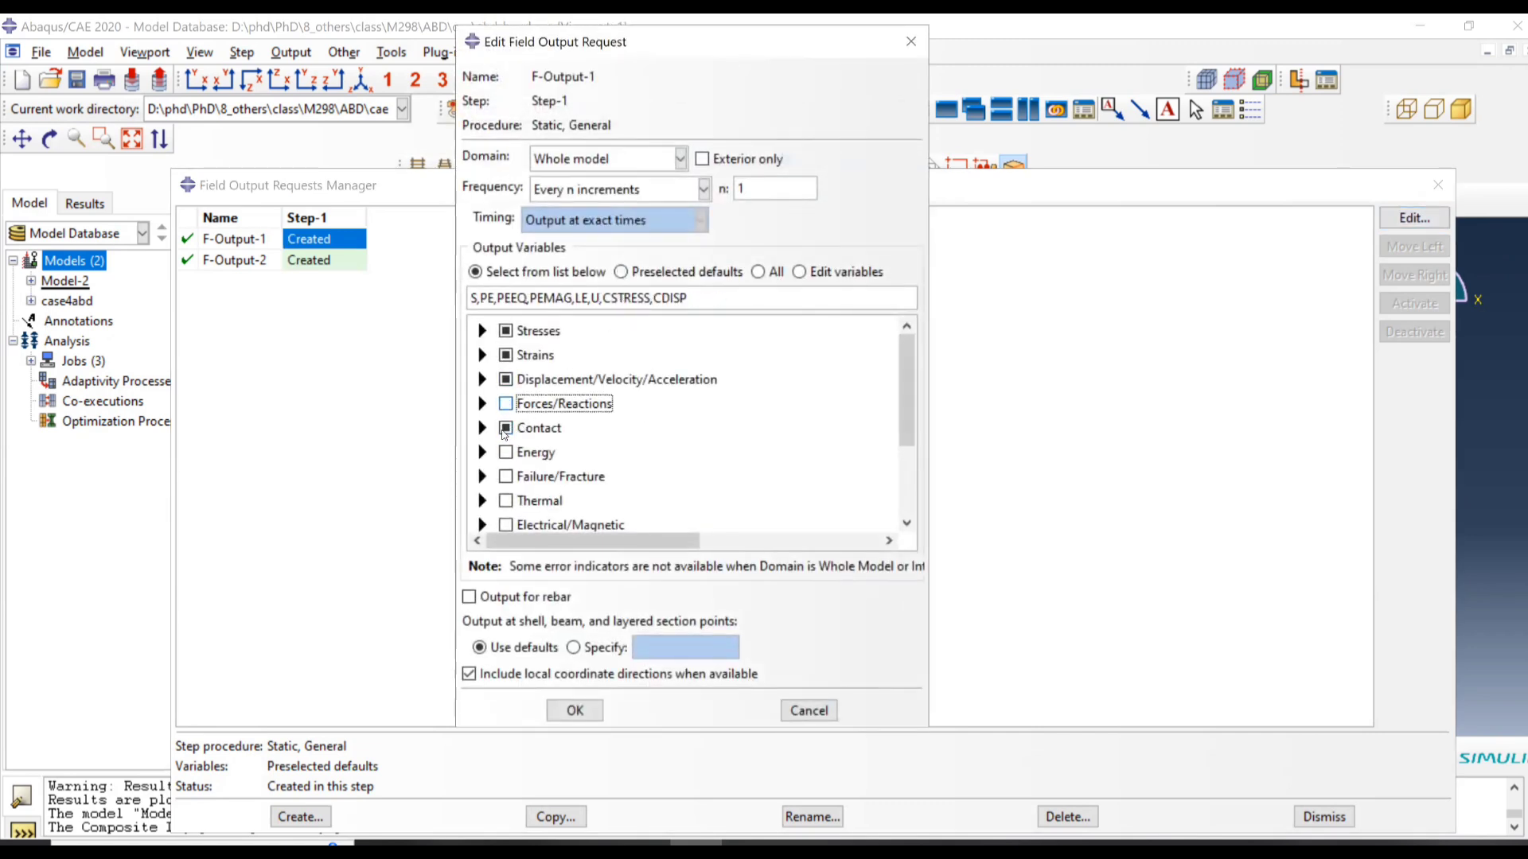
left_click(506, 429)
Step: Add SF, section forces and moments, to the F-Output-1 request, save it and close the field output manager
double_click(540, 412)
scroll(573, 421, "down", 2)
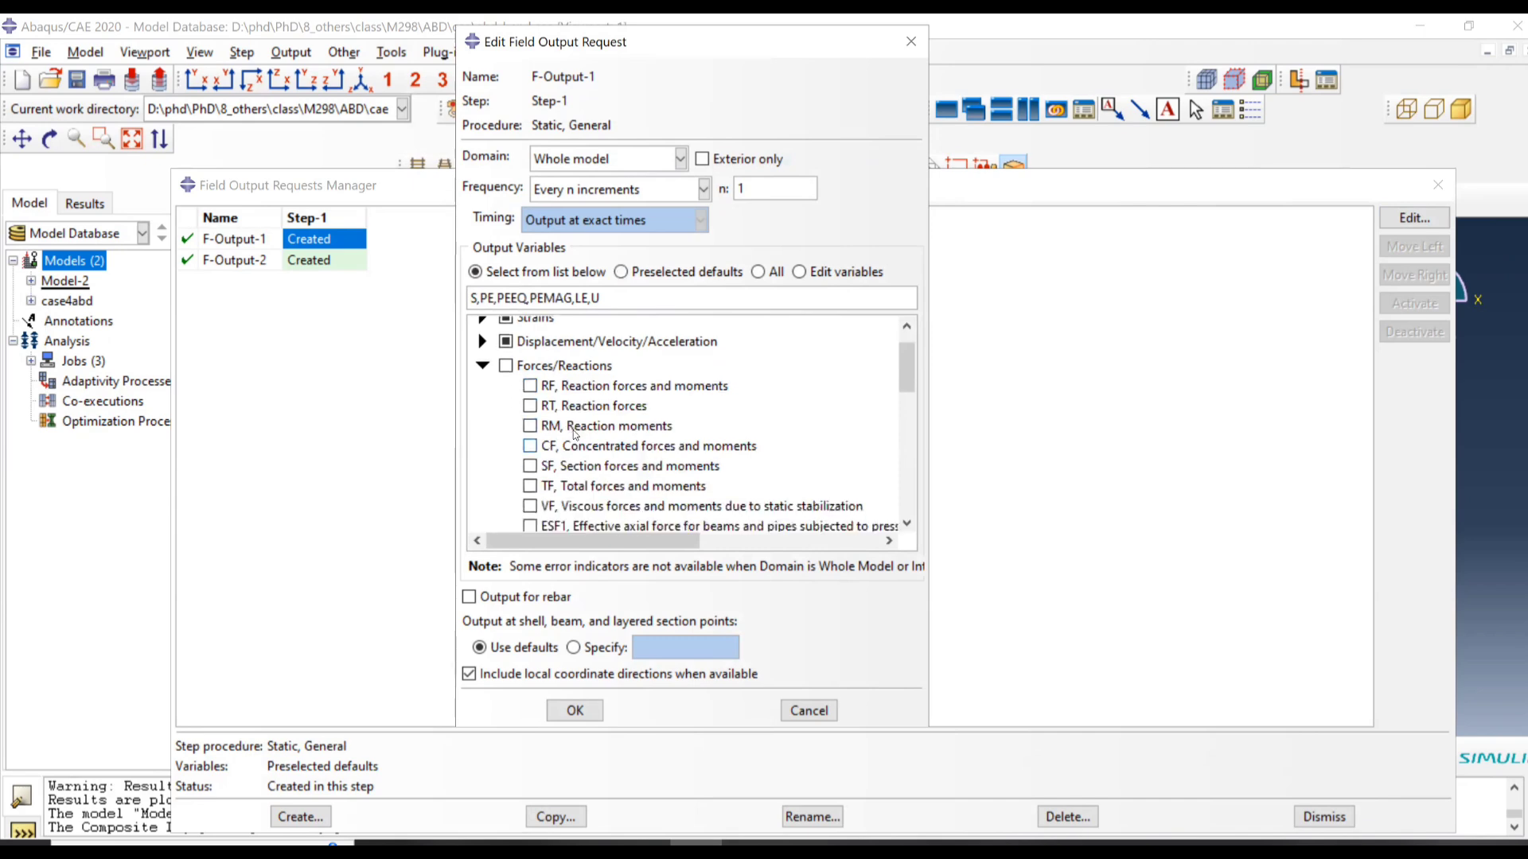
scroll(586, 427, "down", 3)
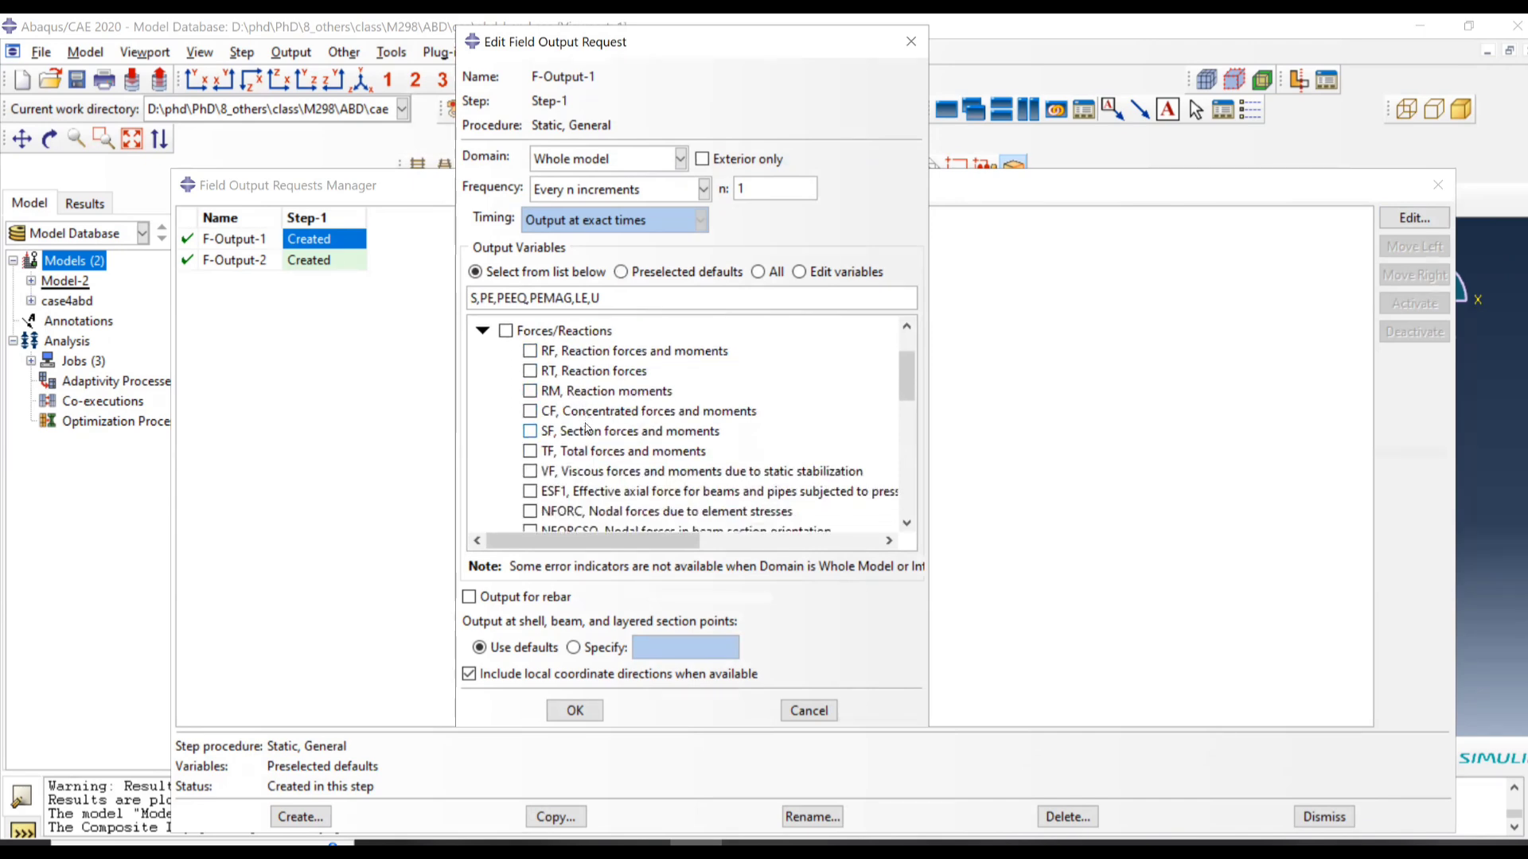
left_click(571, 379)
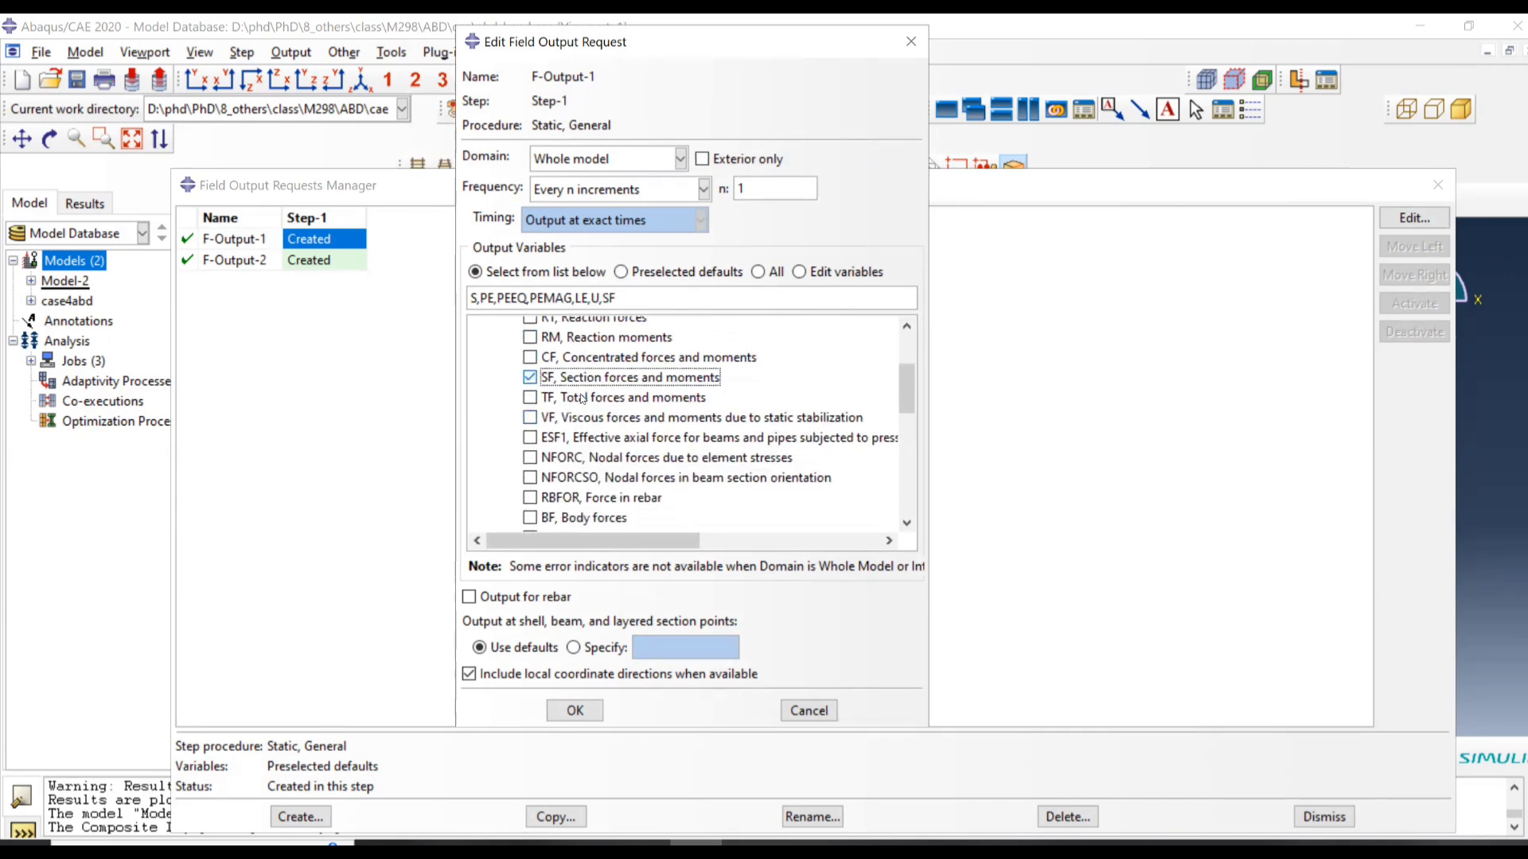
left_click(574, 711)
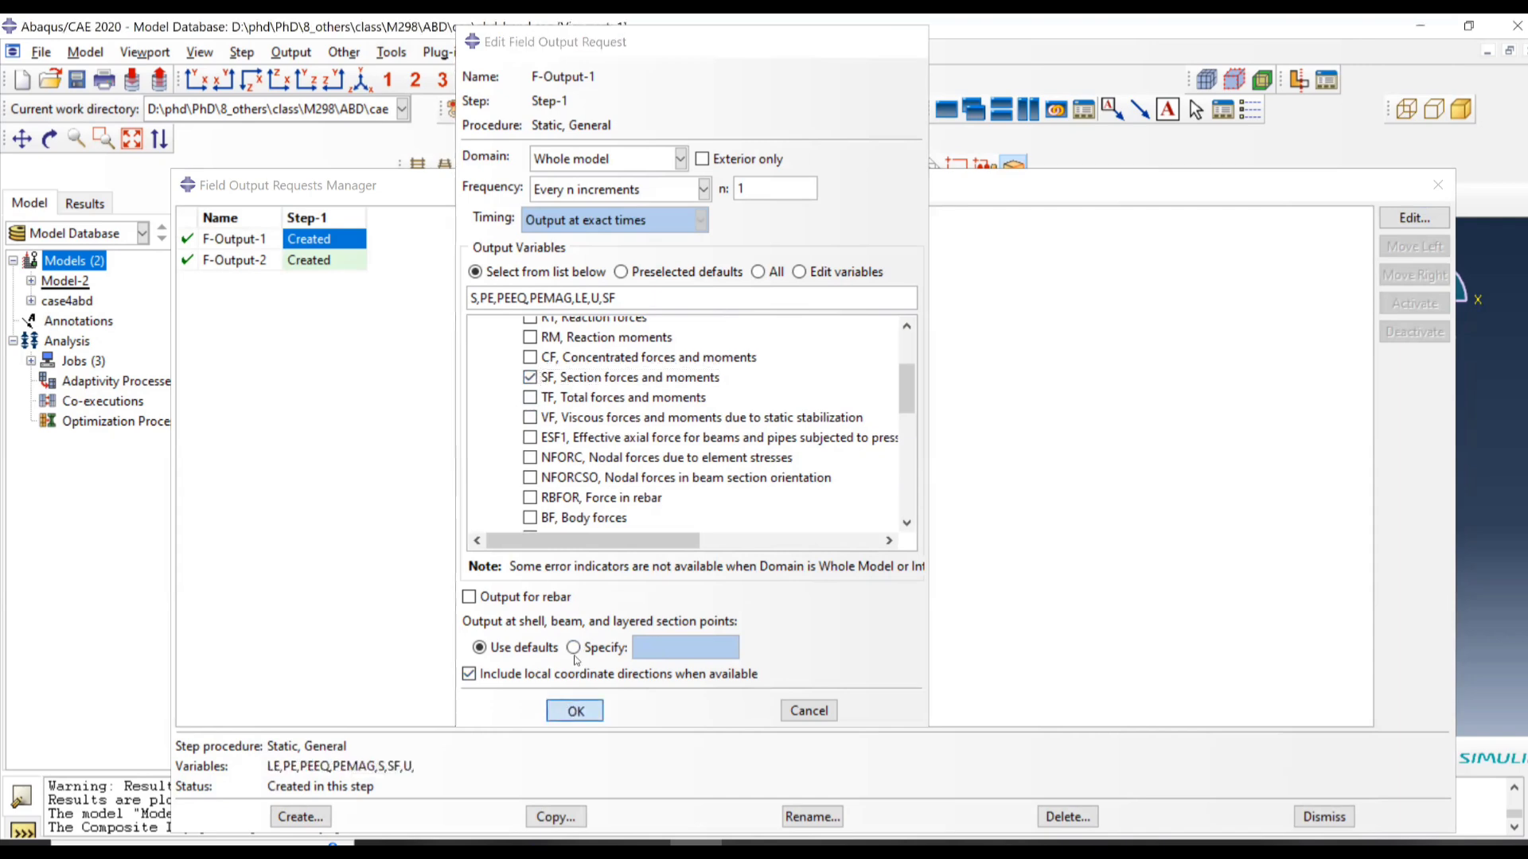
left_click(1424, 194)
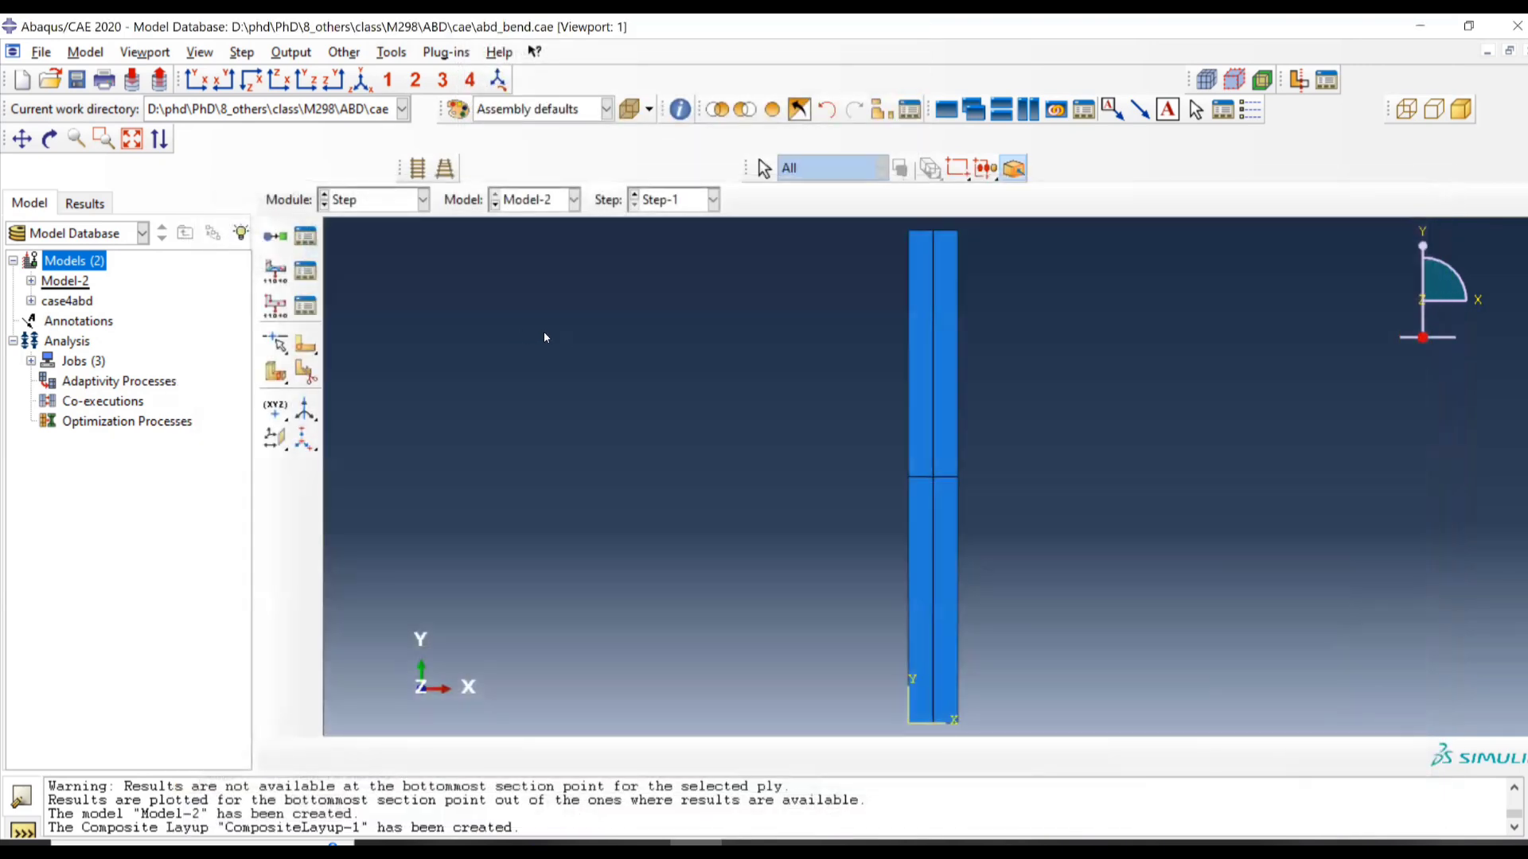
Step: Switch to the Interaction module and create two reference points at 3,0,0 and -1,0,0
left_click(396, 206)
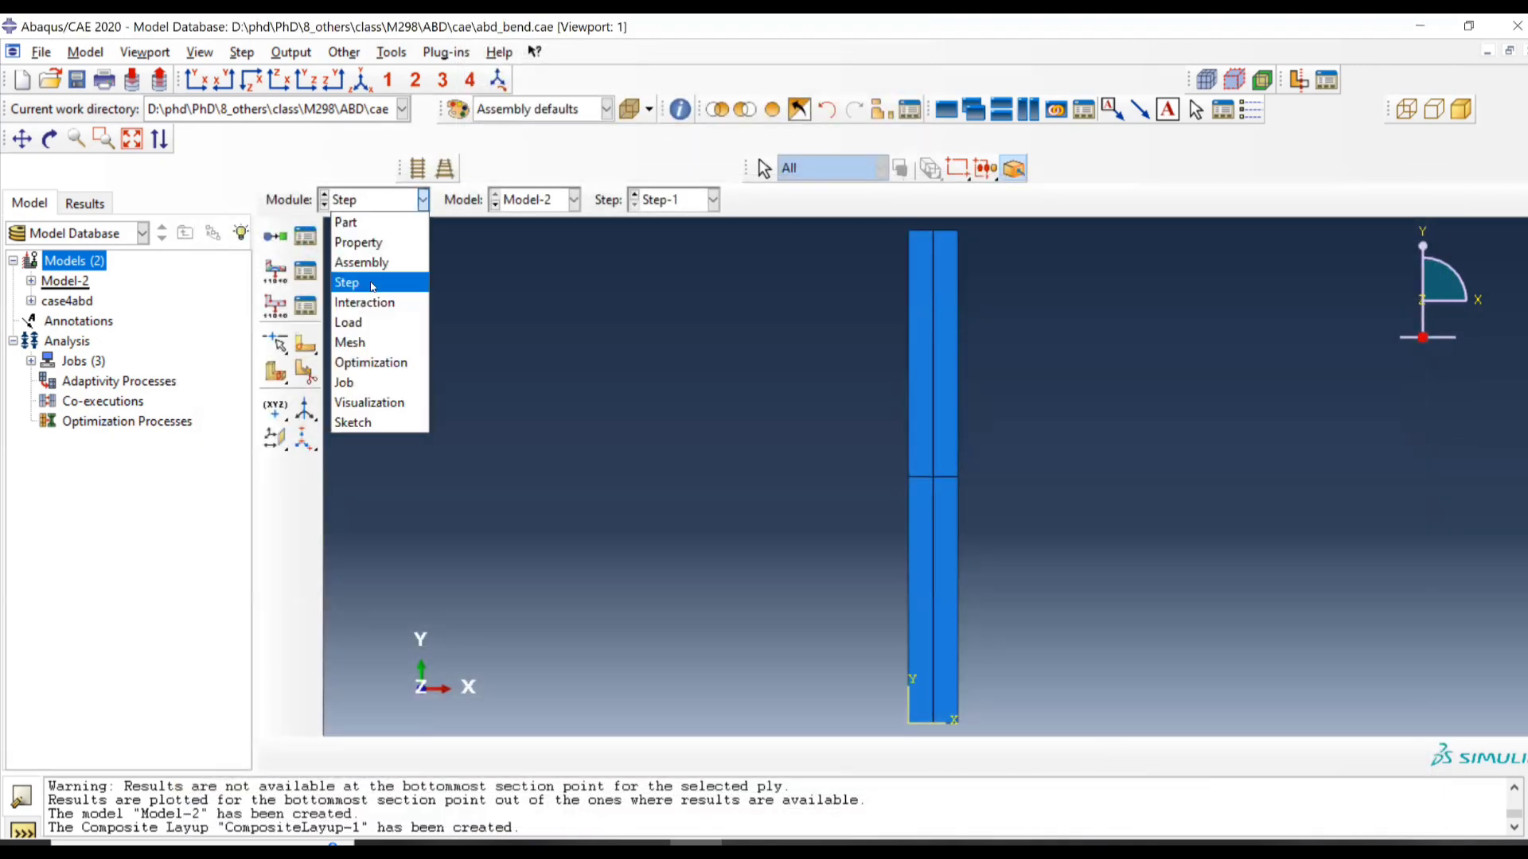
left_click(368, 303)
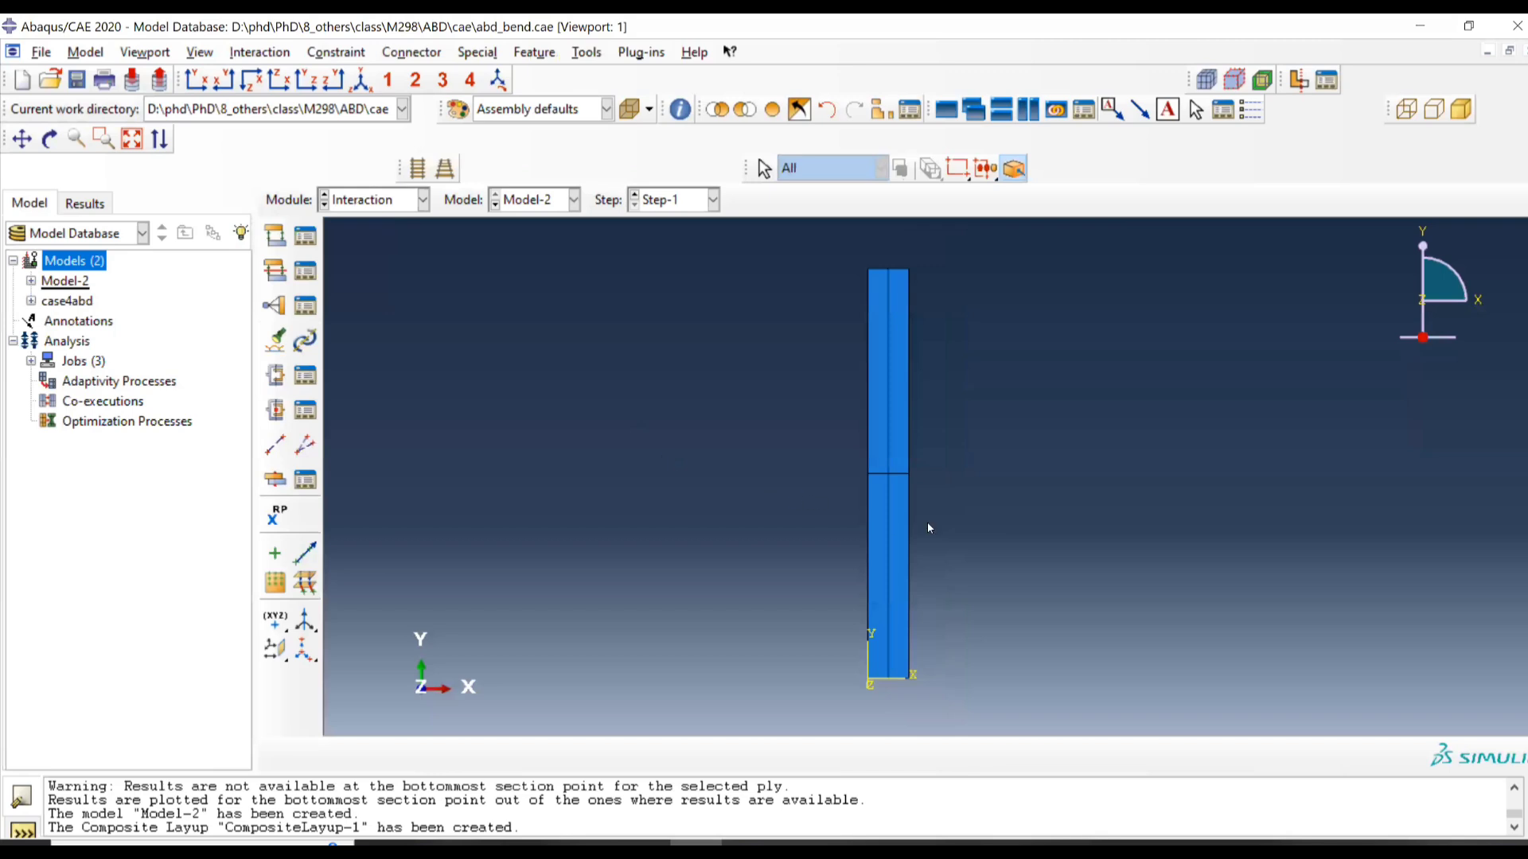
left_click(586, 54)
left_click(599, 95)
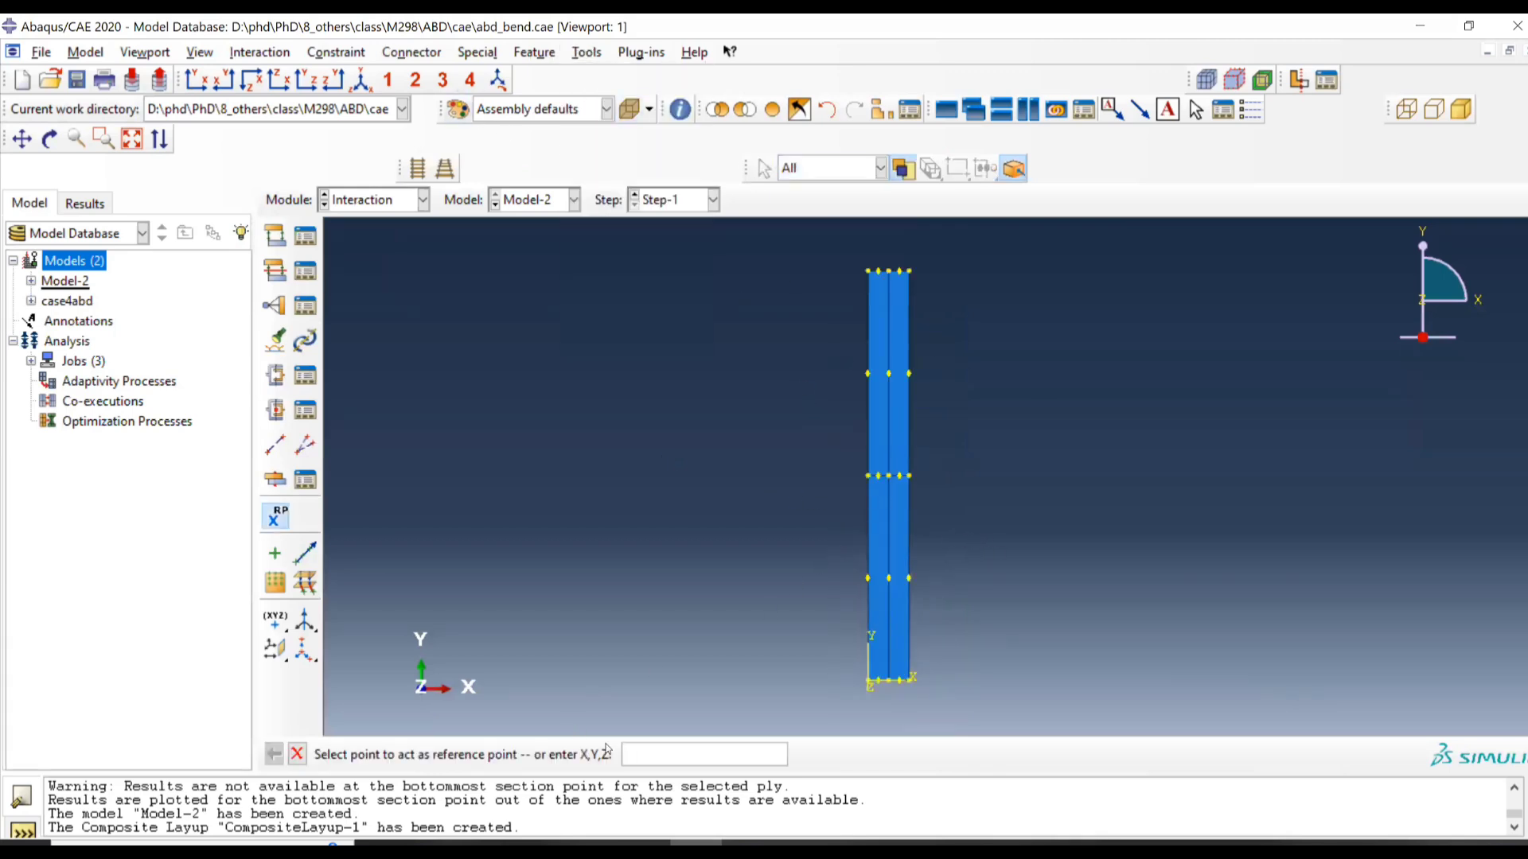
type("3,0,0")
key("Return")
type("-1,0,0")
key("Return")
Step: Create a geometry set named ref1 containing reference point RP-1
left_click(587, 52)
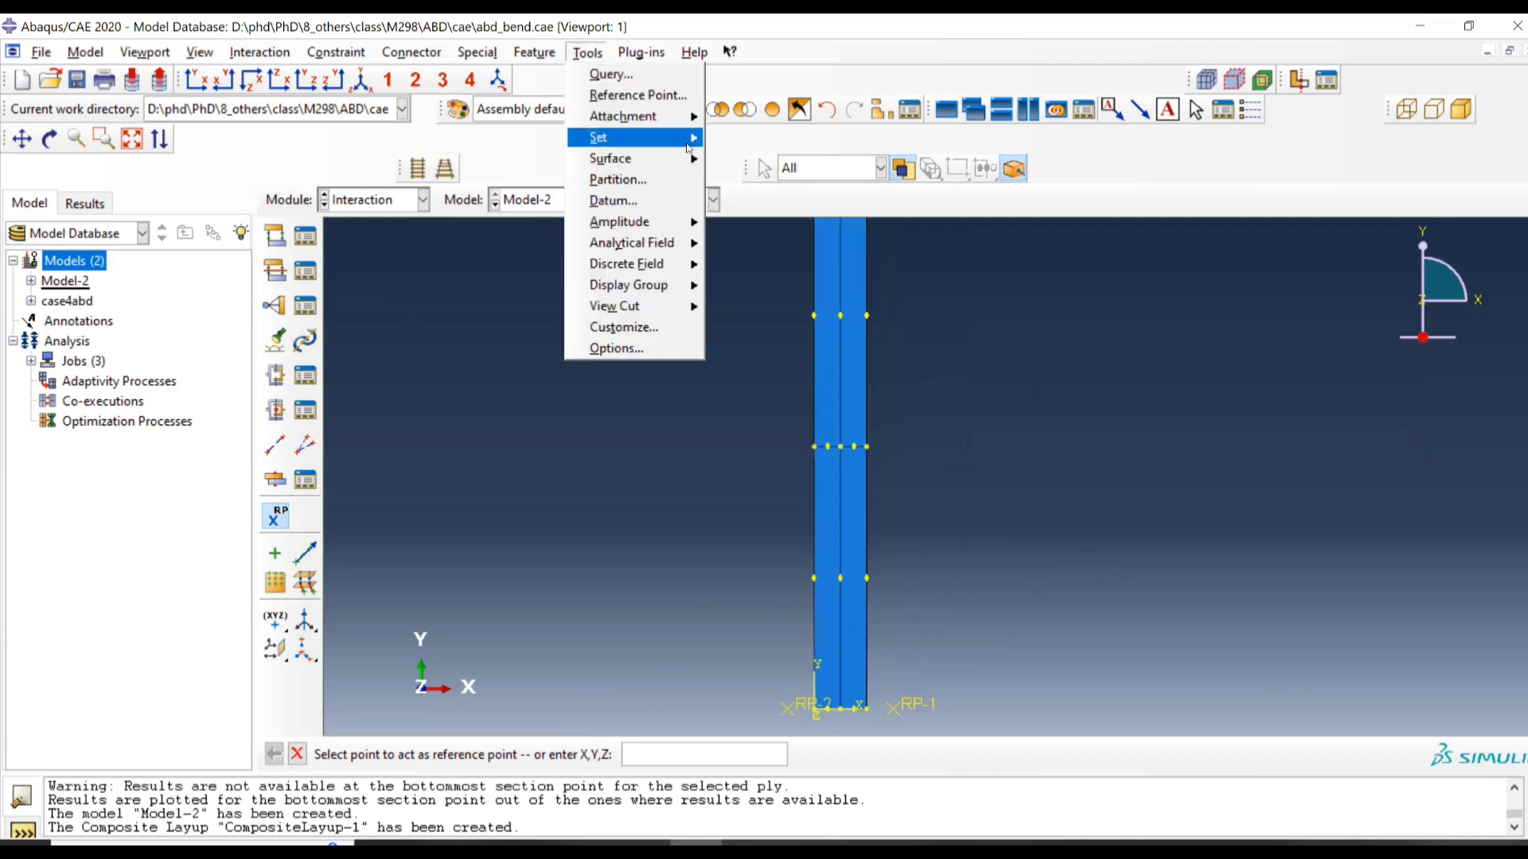
mouse_move(636, 137)
left_click(757, 139)
left_click(51, 382)
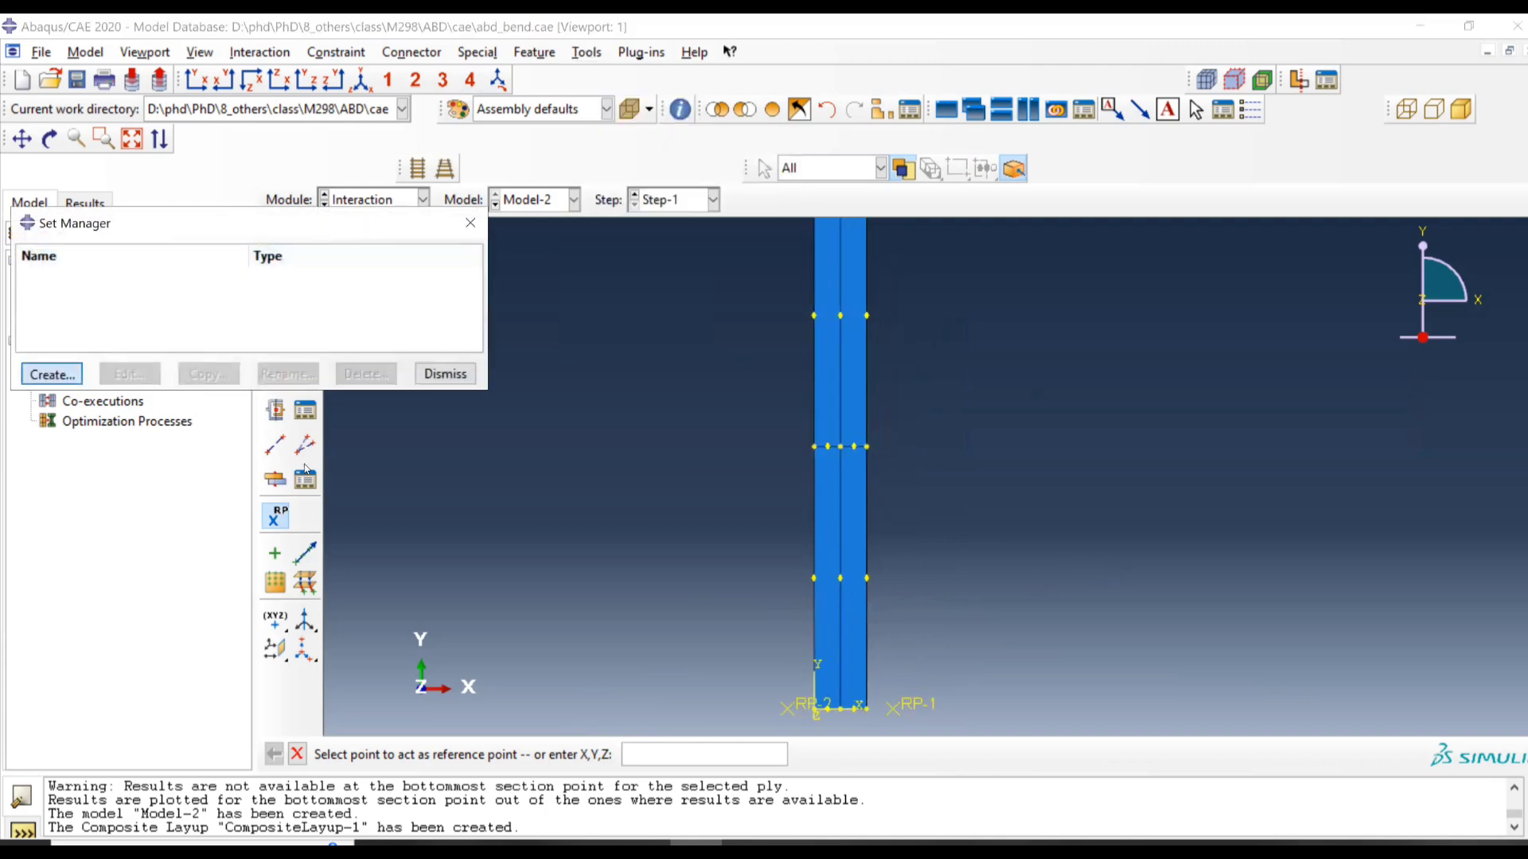
type("Iref1")
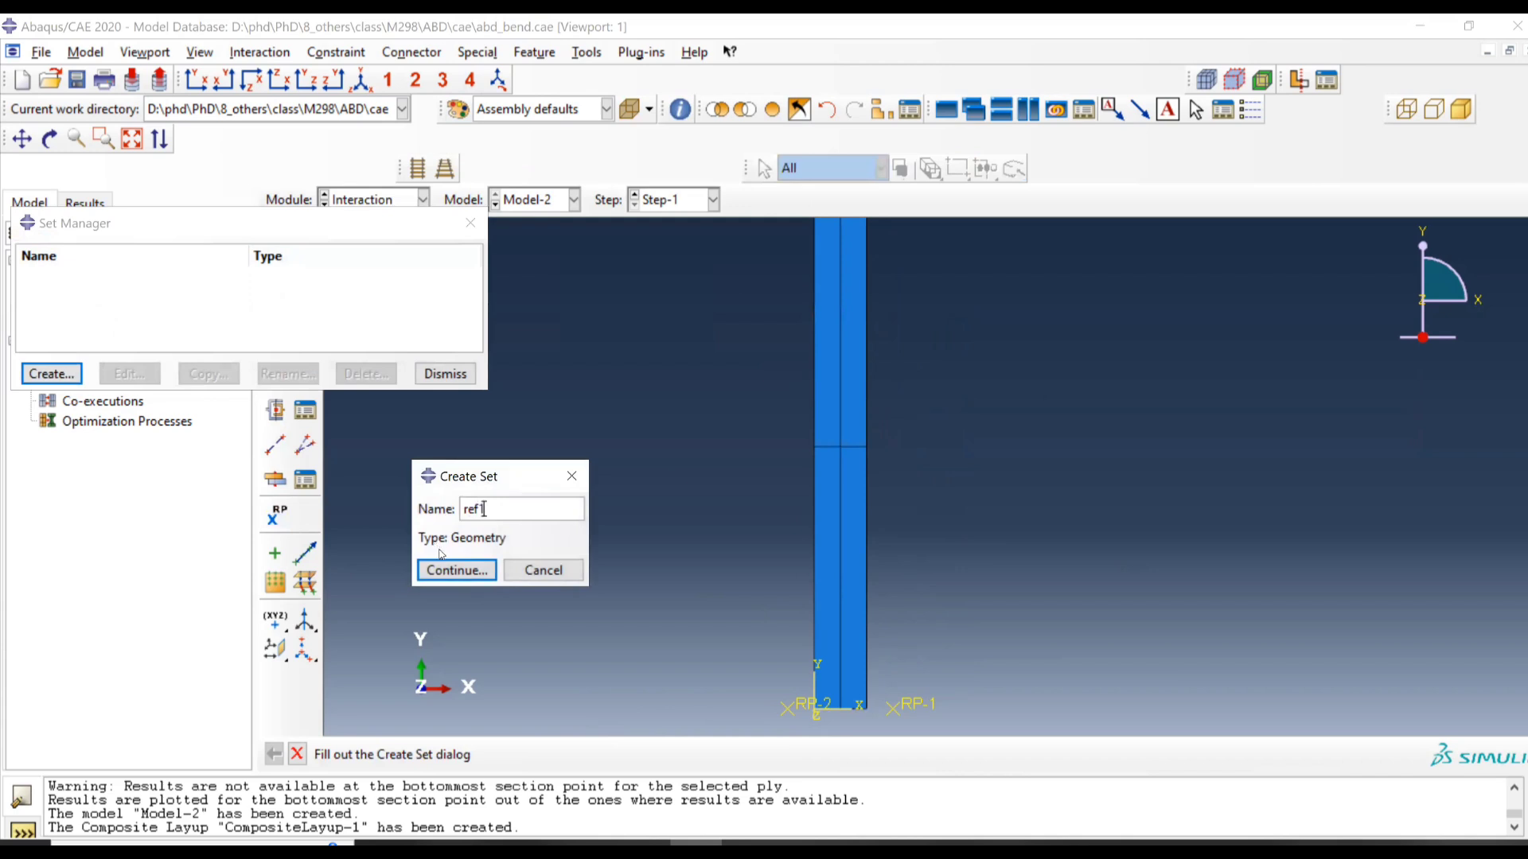
middle_click(889, 629)
Step: Create a geometry set named ref2 containing reference point RP-2
left_click(50, 372)
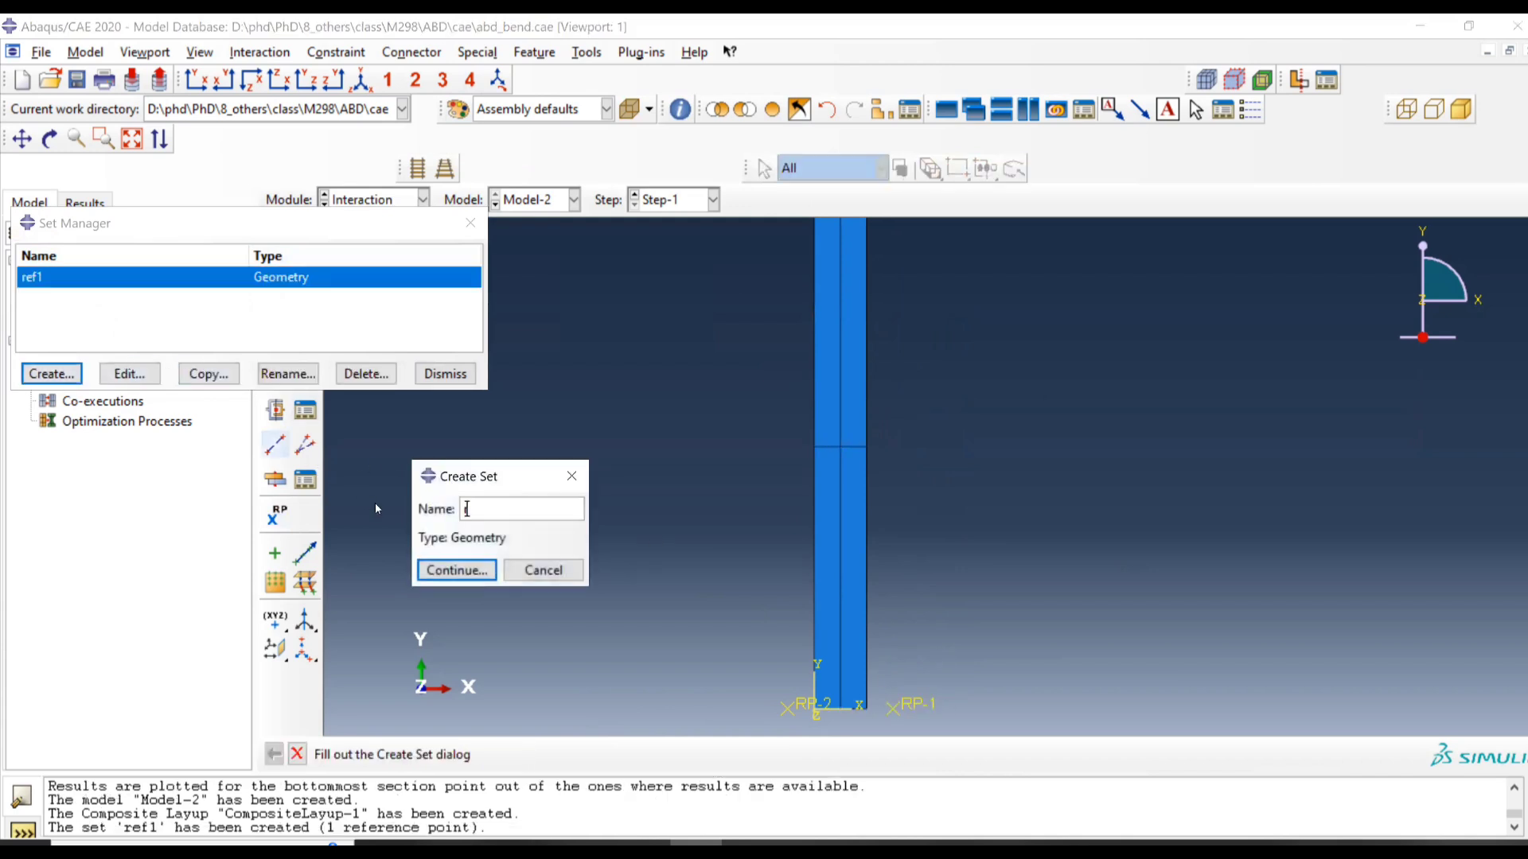
type("ref2")
key("Return")
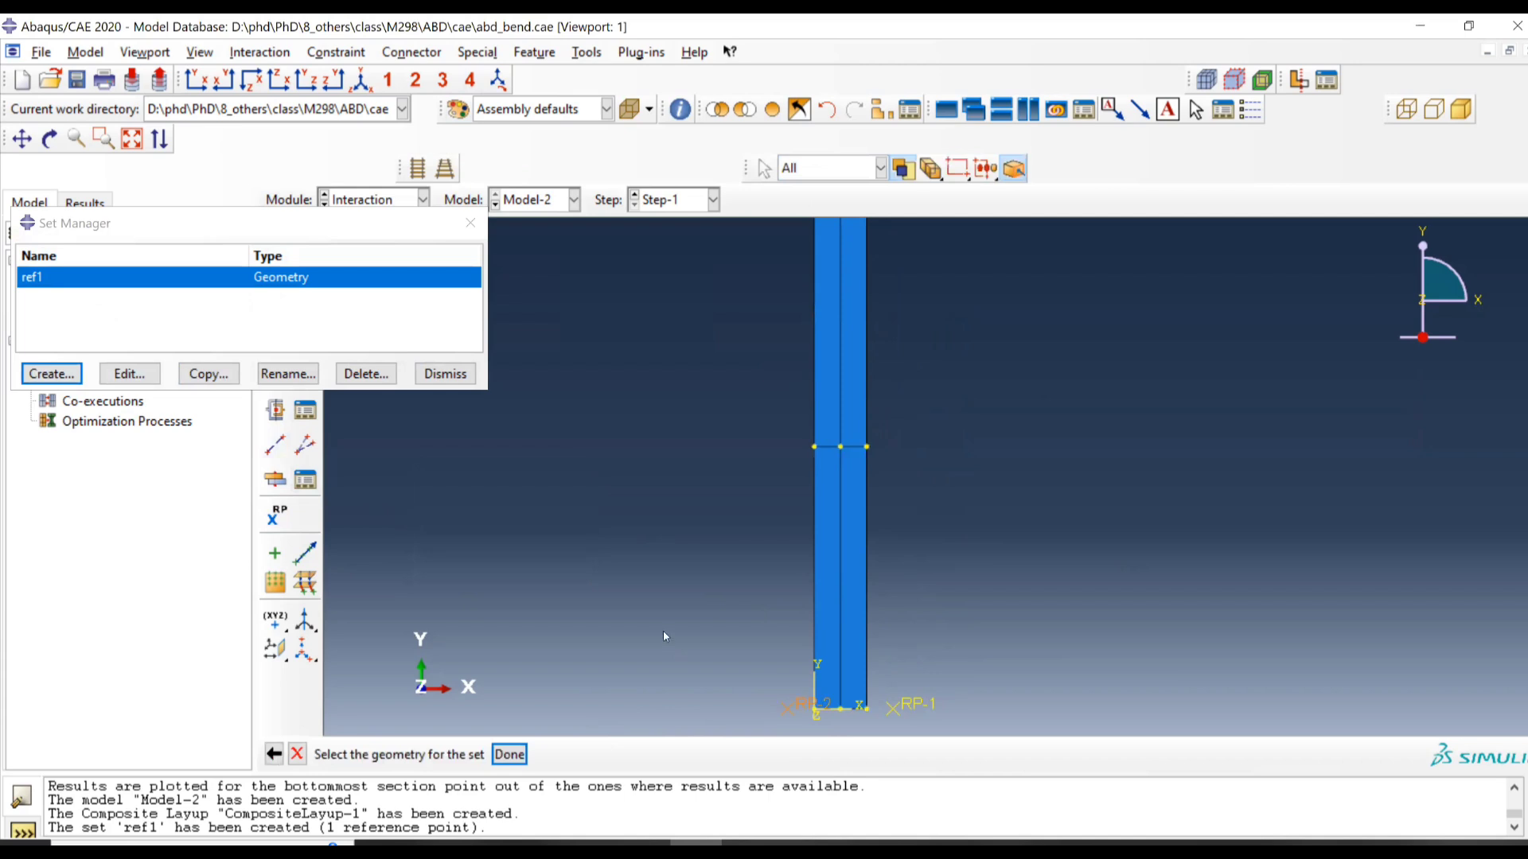
middle_click(664, 630)
Step: Create a geometry set named sur1 from both segments of the strip's long edge on the RP-1 side
left_click(75, 384)
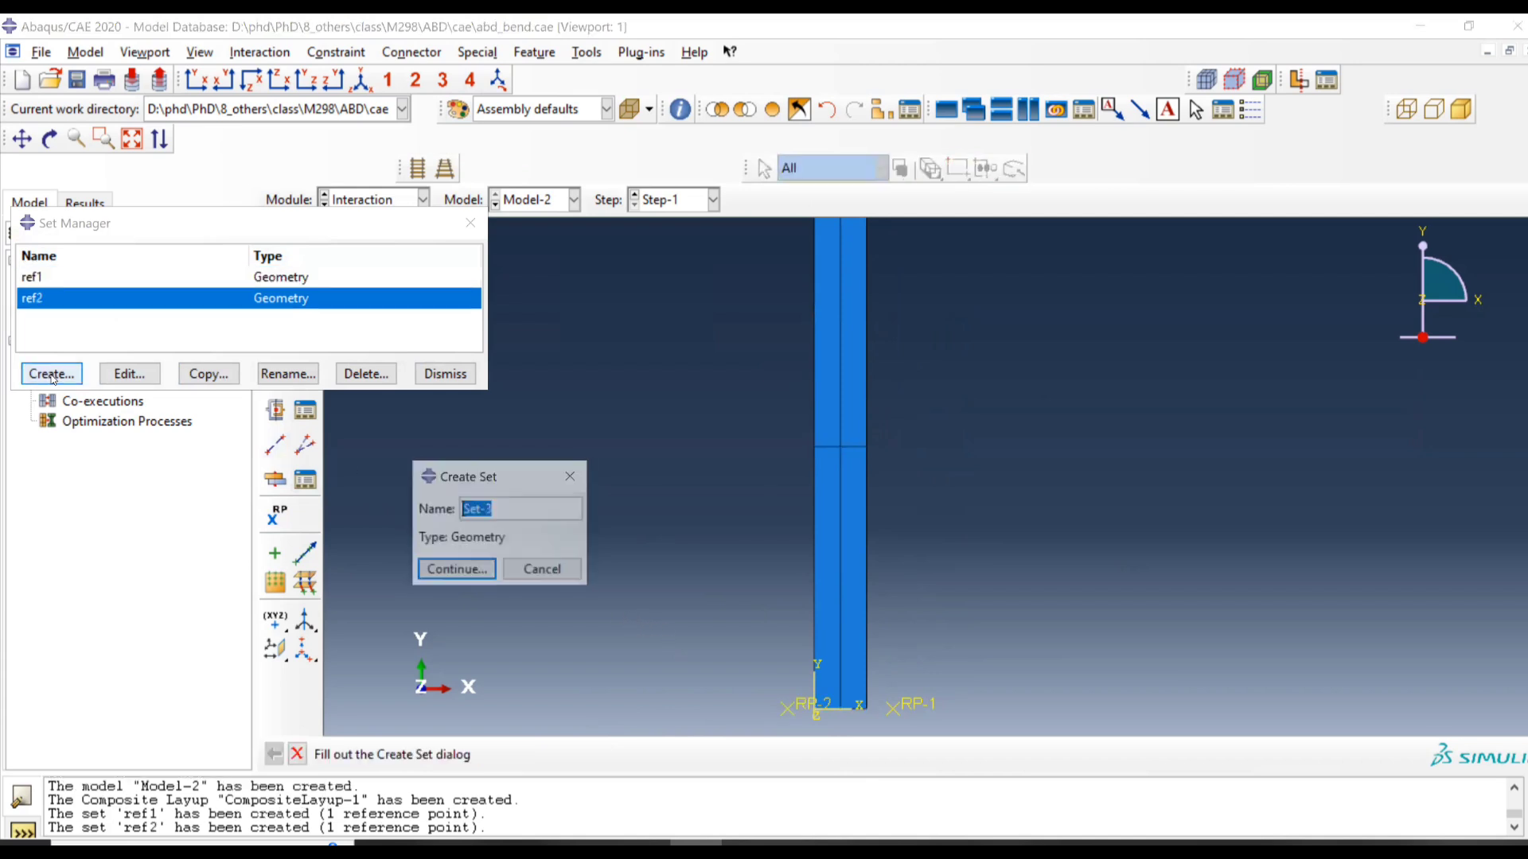
type("sur")
type("f")
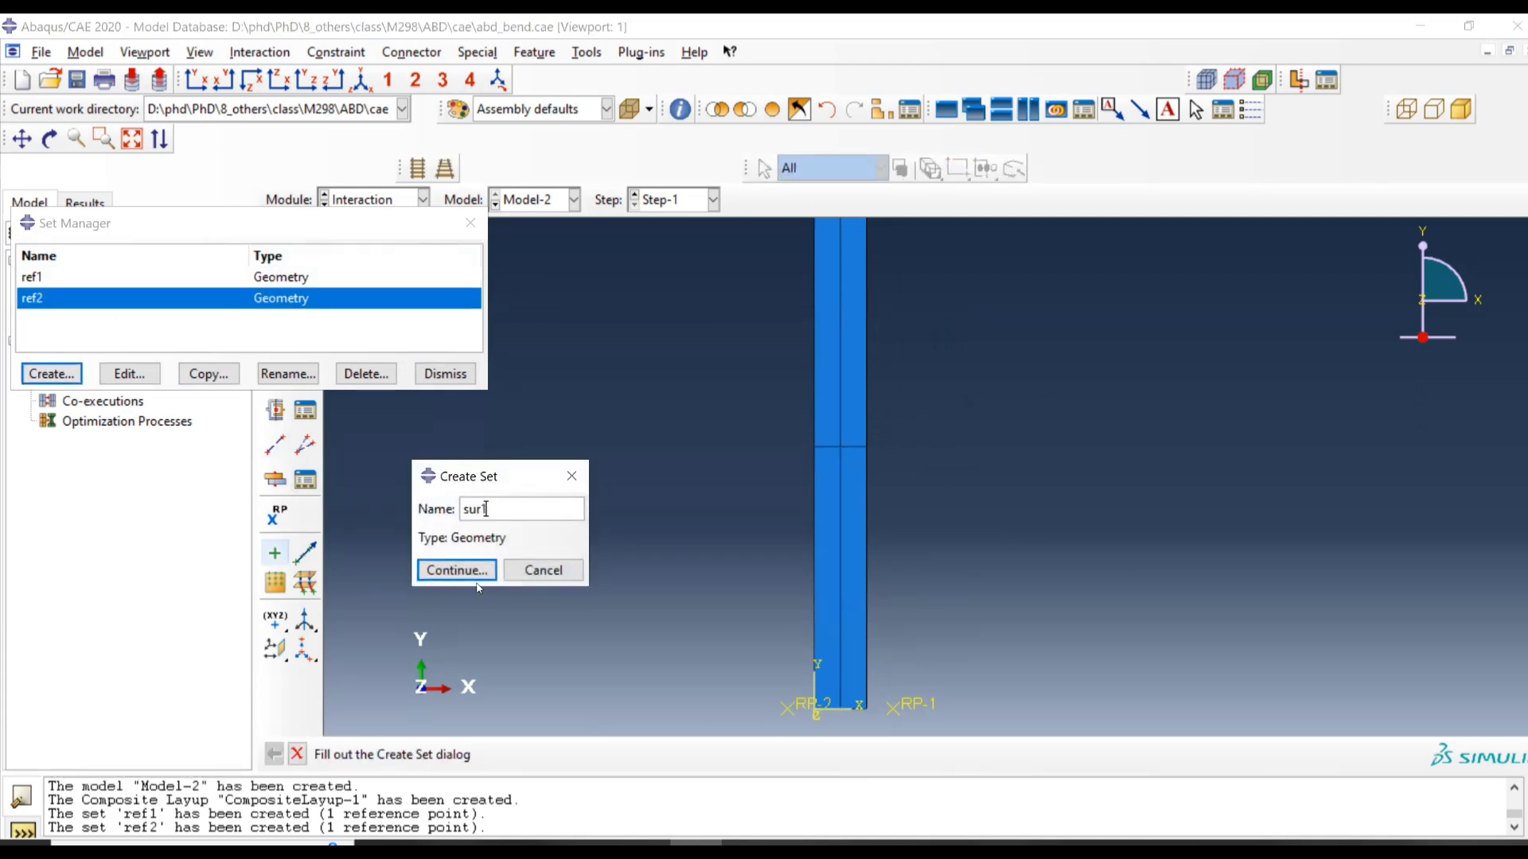
left_click(457, 571)
left_click(867, 429)
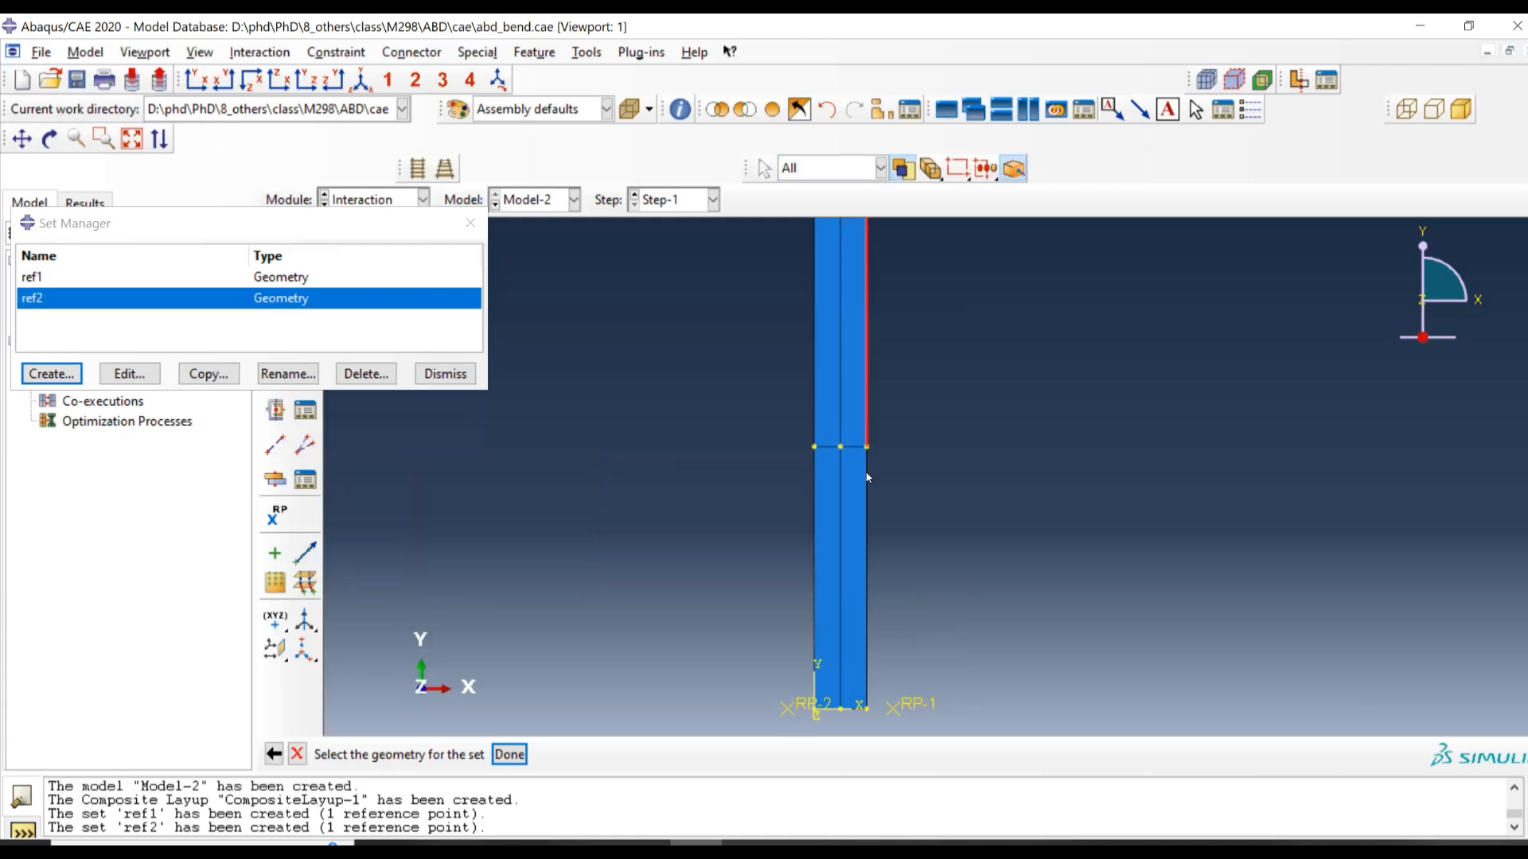
left_click(867, 558, "shift")
middle_click(570, 457)
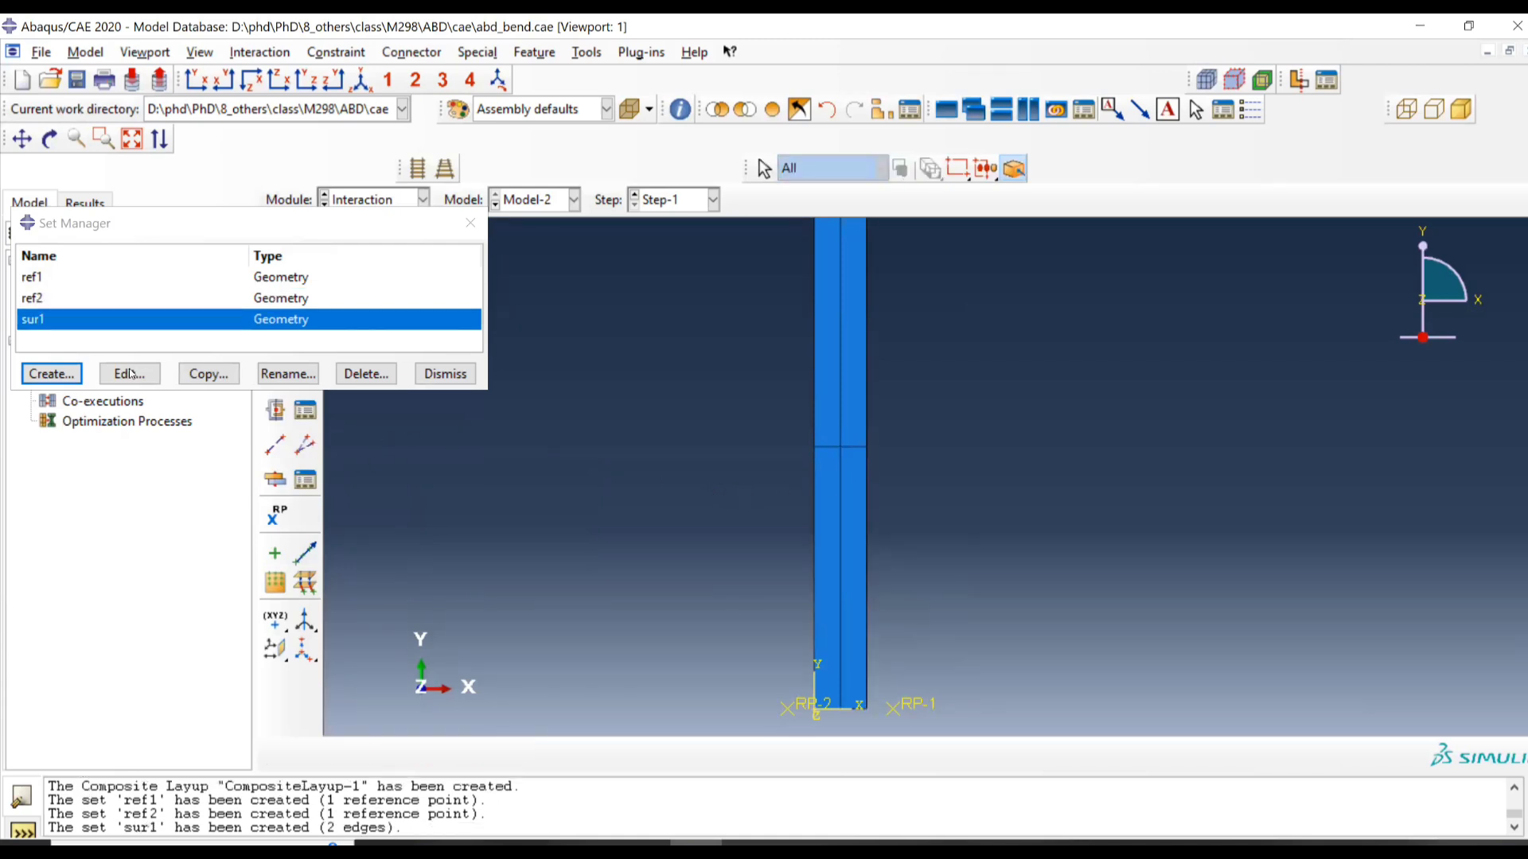
Step: Create a geometry set named sur2 from both long-edge segments on the RP-2 side, and close the set manager
left_click(51, 374)
type("sur")
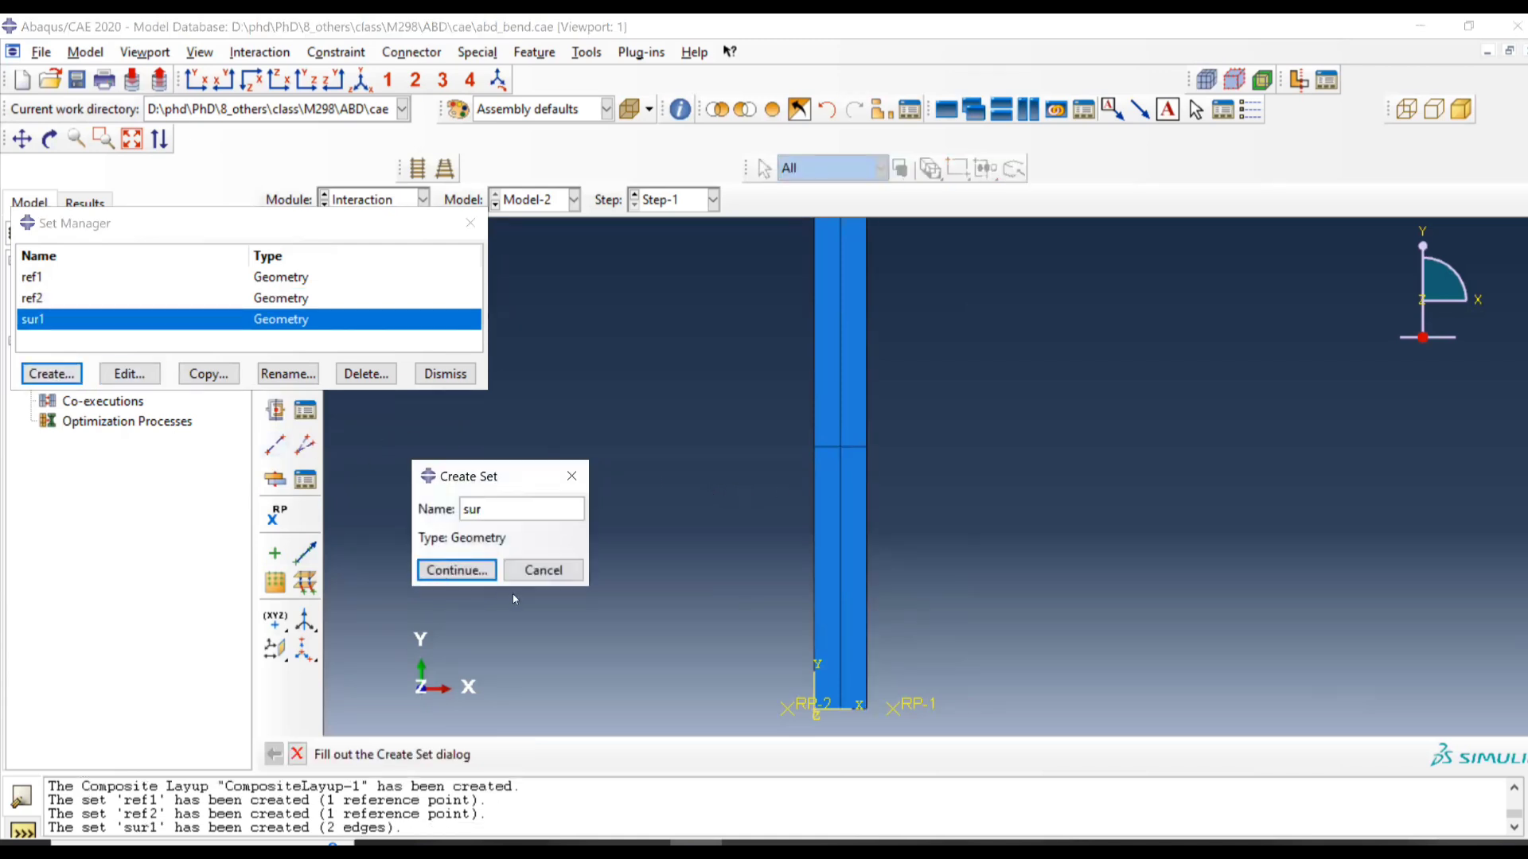
type("2")
left_click(457, 571)
left_click(814, 541)
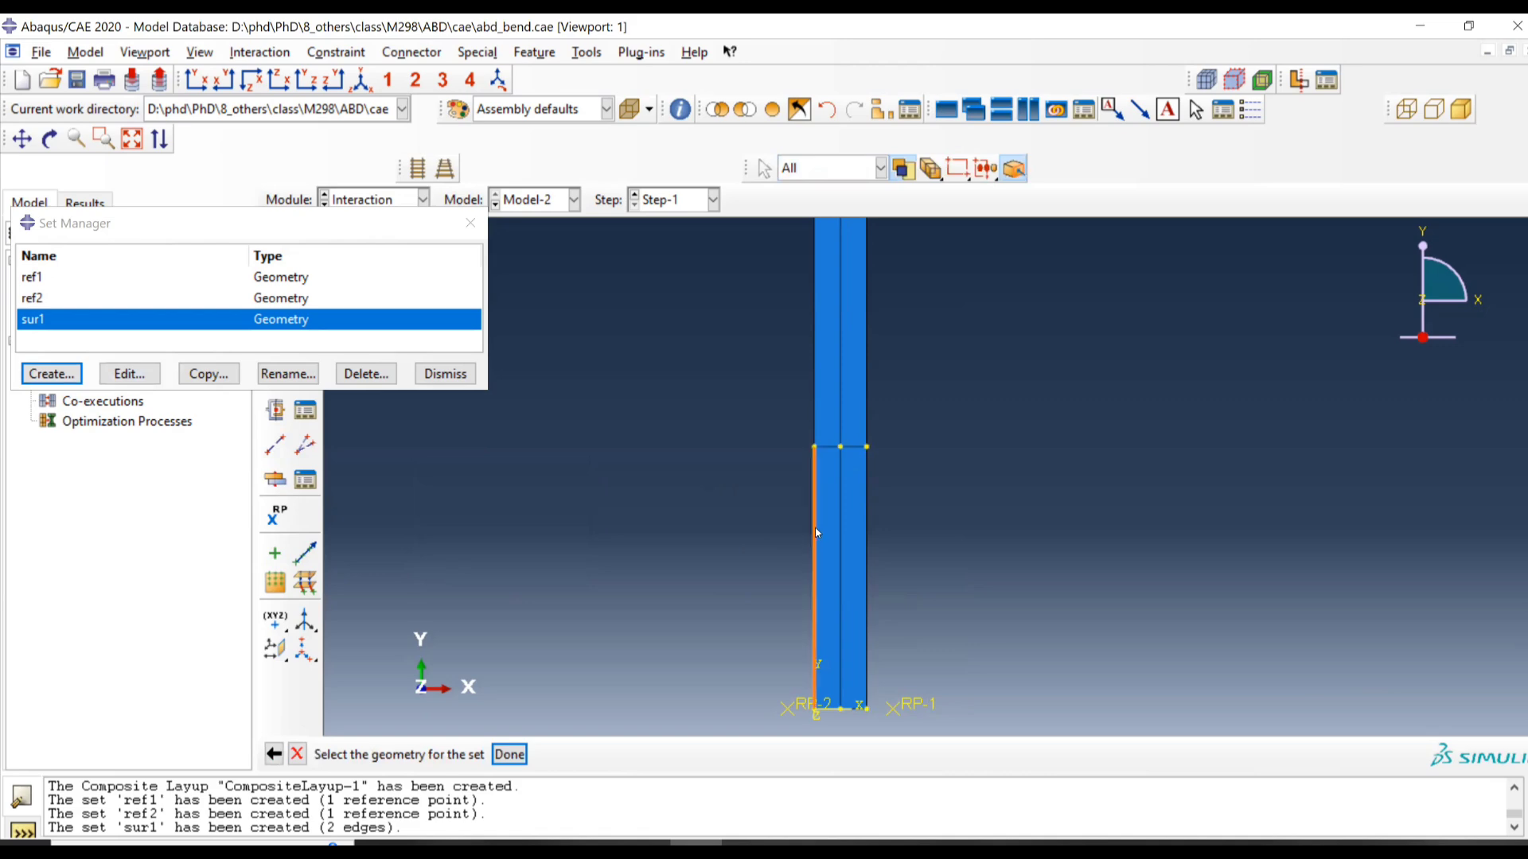
left_click(813, 409, "shift")
middle_click(587, 397)
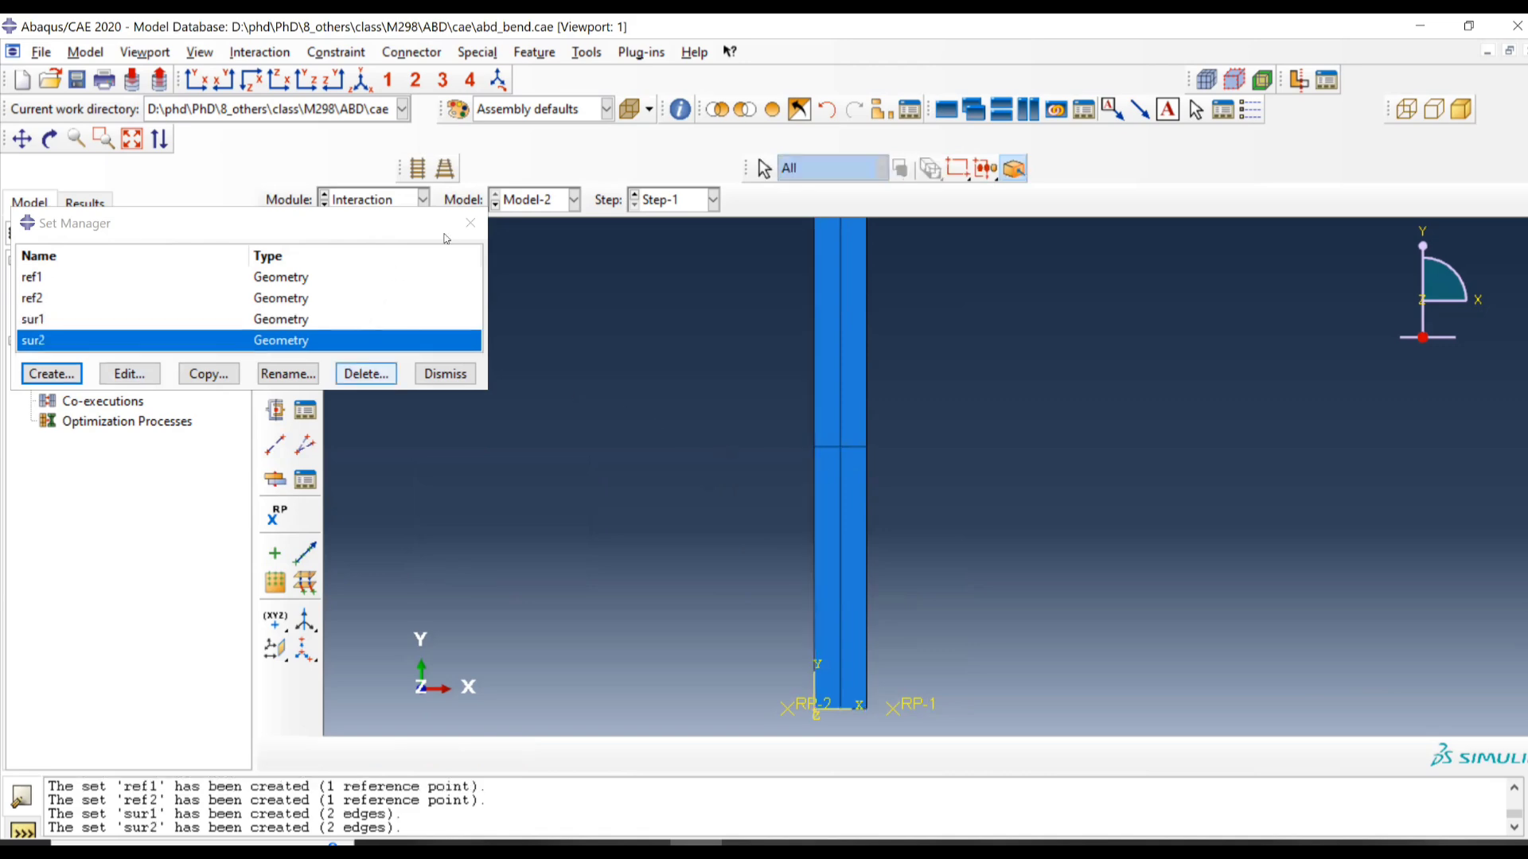
left_click(470, 223)
Step: Create an Equation constraint with coefficients 1 and -1 for its two terms
left_click(275, 307)
left_click(208, 474)
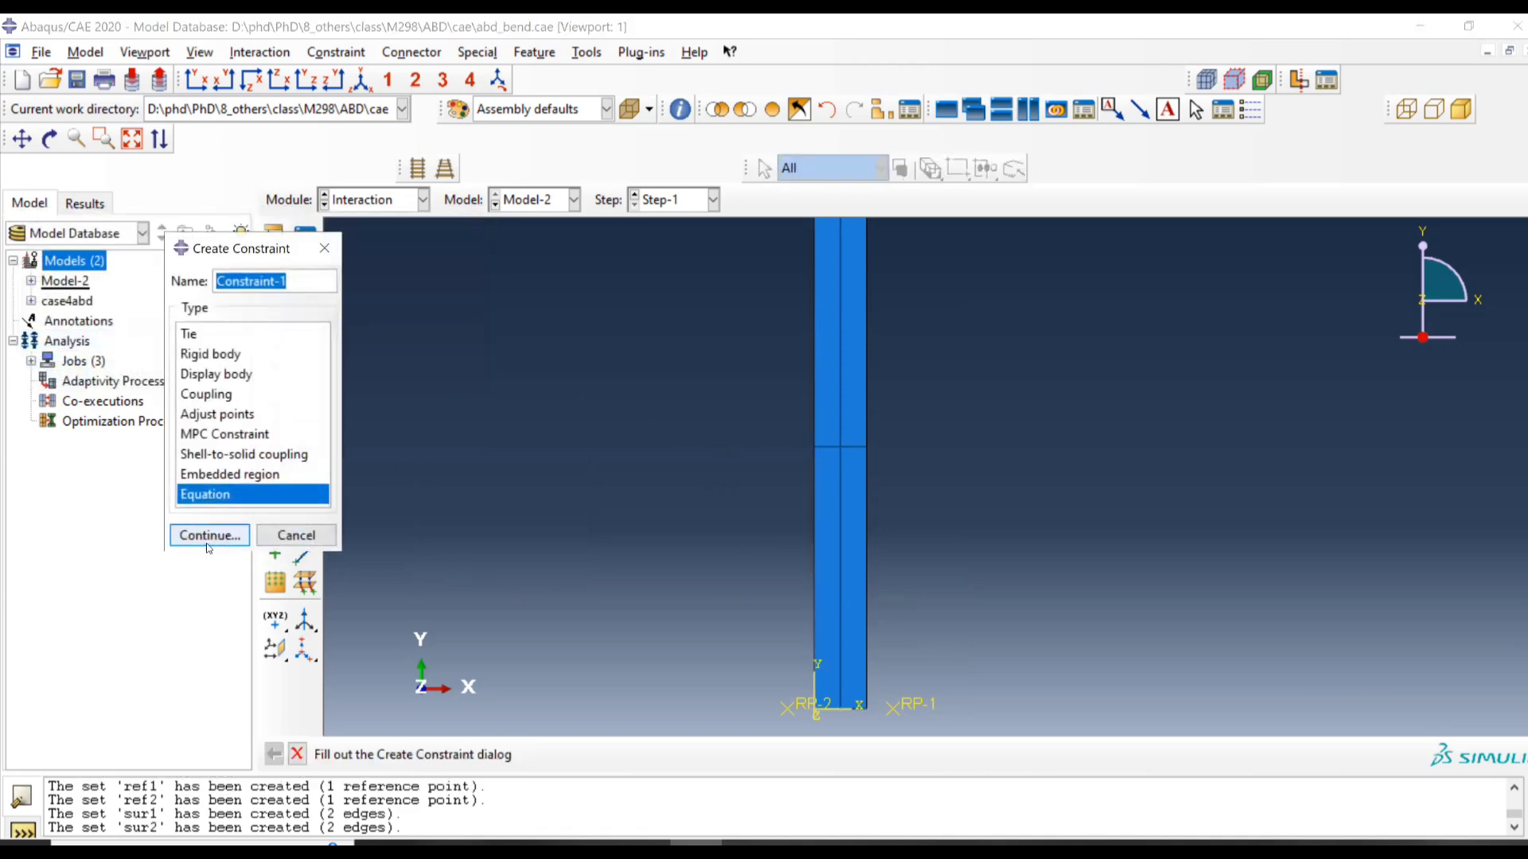
left_click(208, 537)
left_click(192, 227)
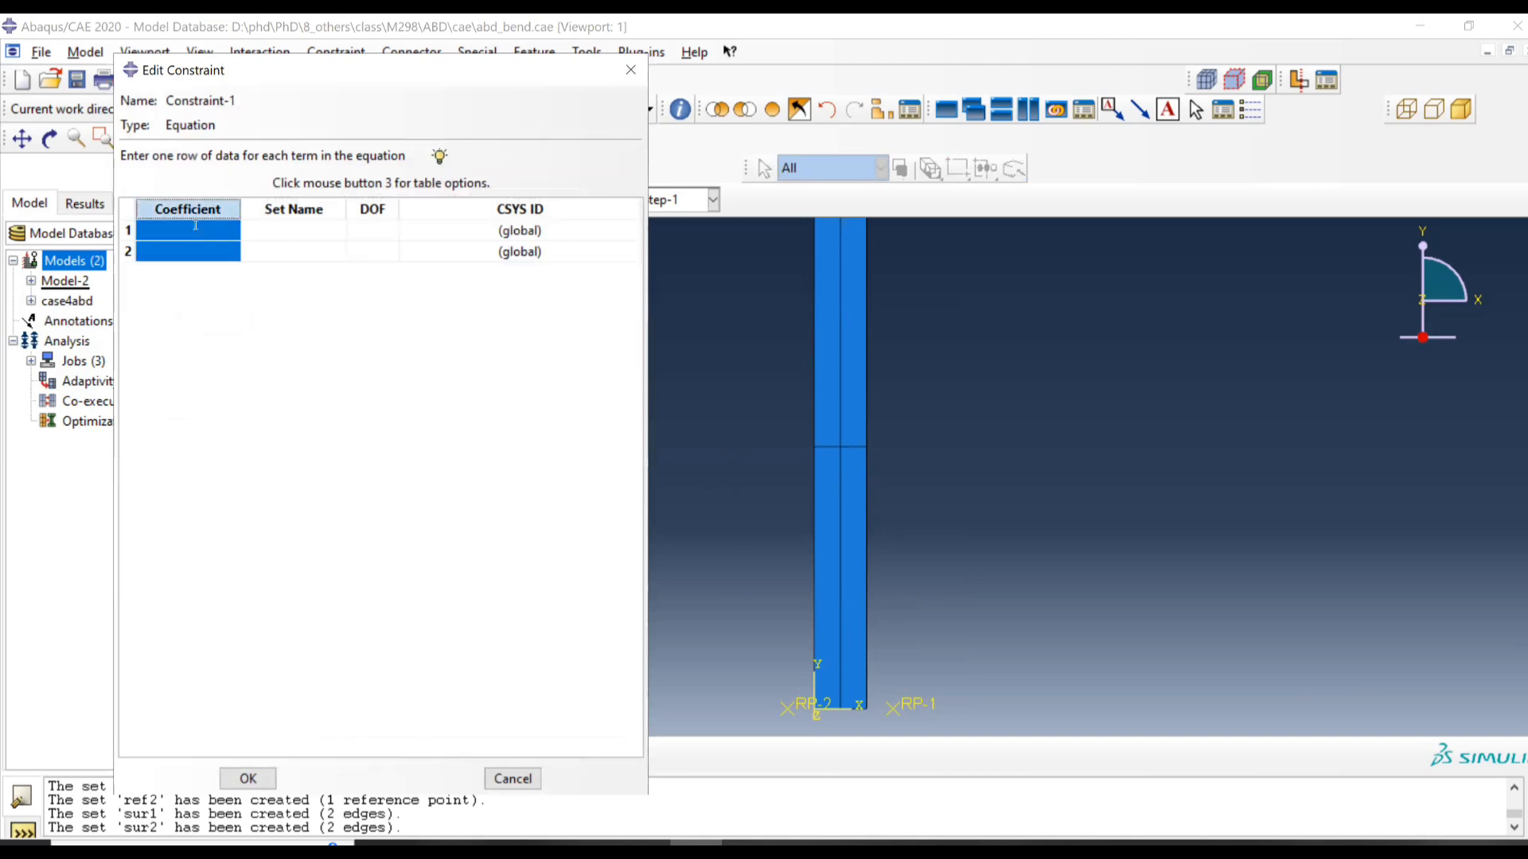
type("1")
key("Return")
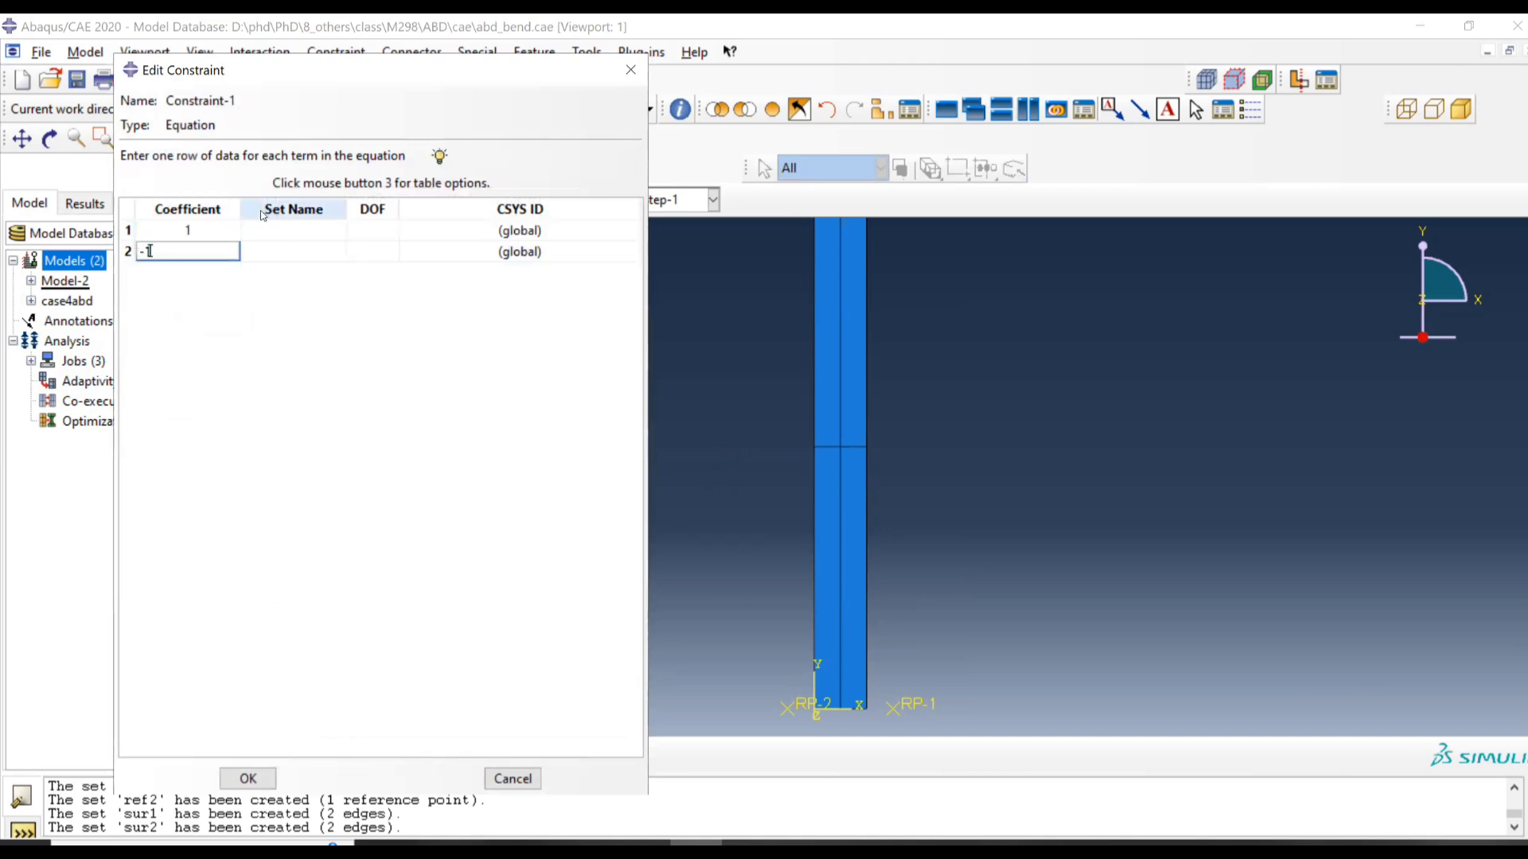
Step: Assign set sur1 to the first term of Constraint-1 and ref1 to the second
left_click(288, 230)
left_click(339, 230)
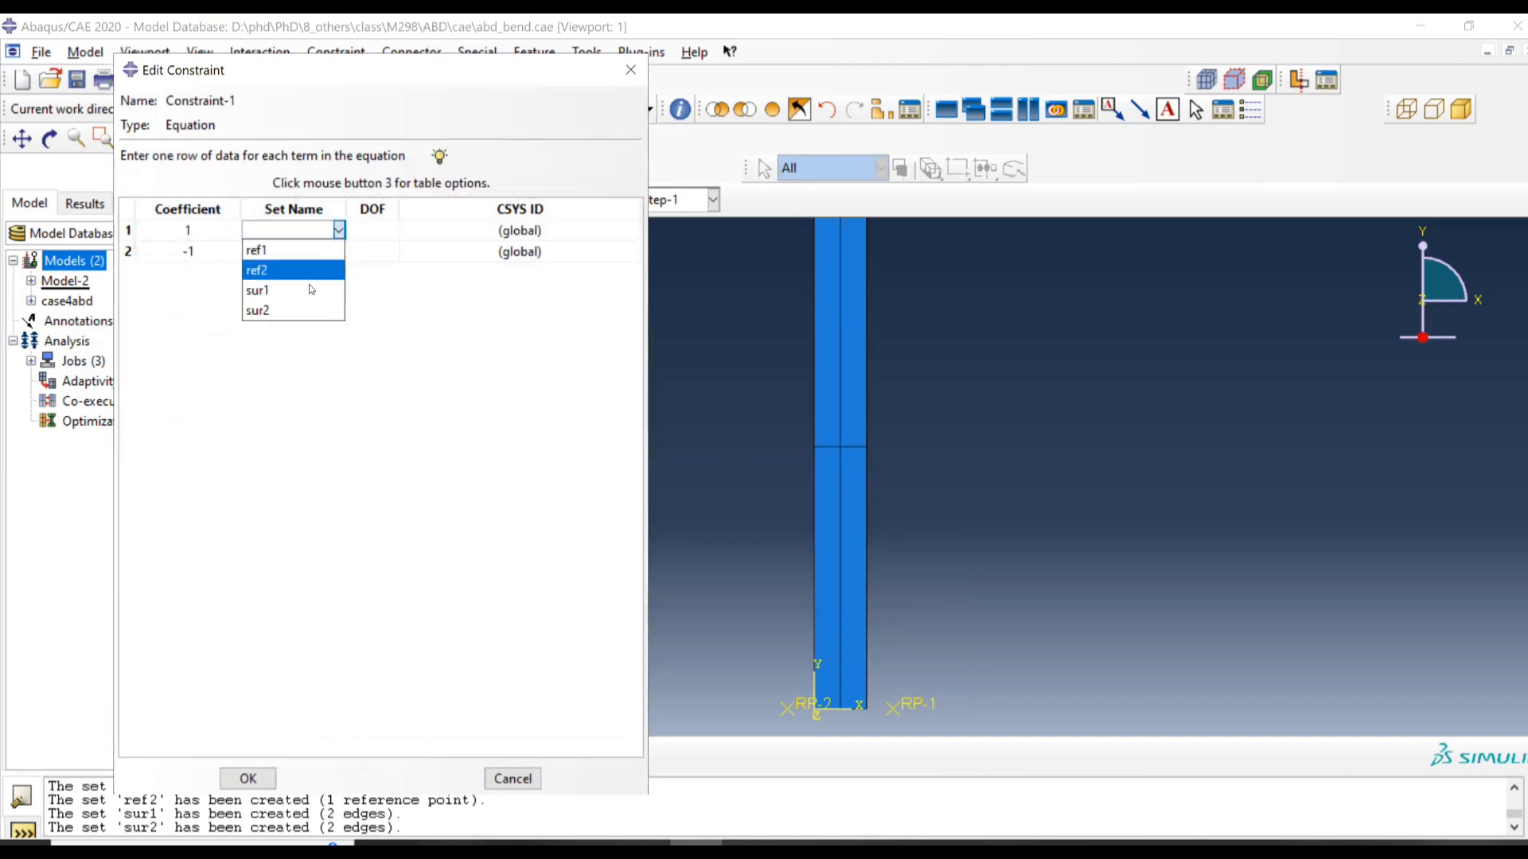
left_click(308, 290)
left_click(315, 252)
left_click(339, 251)
left_click(331, 273)
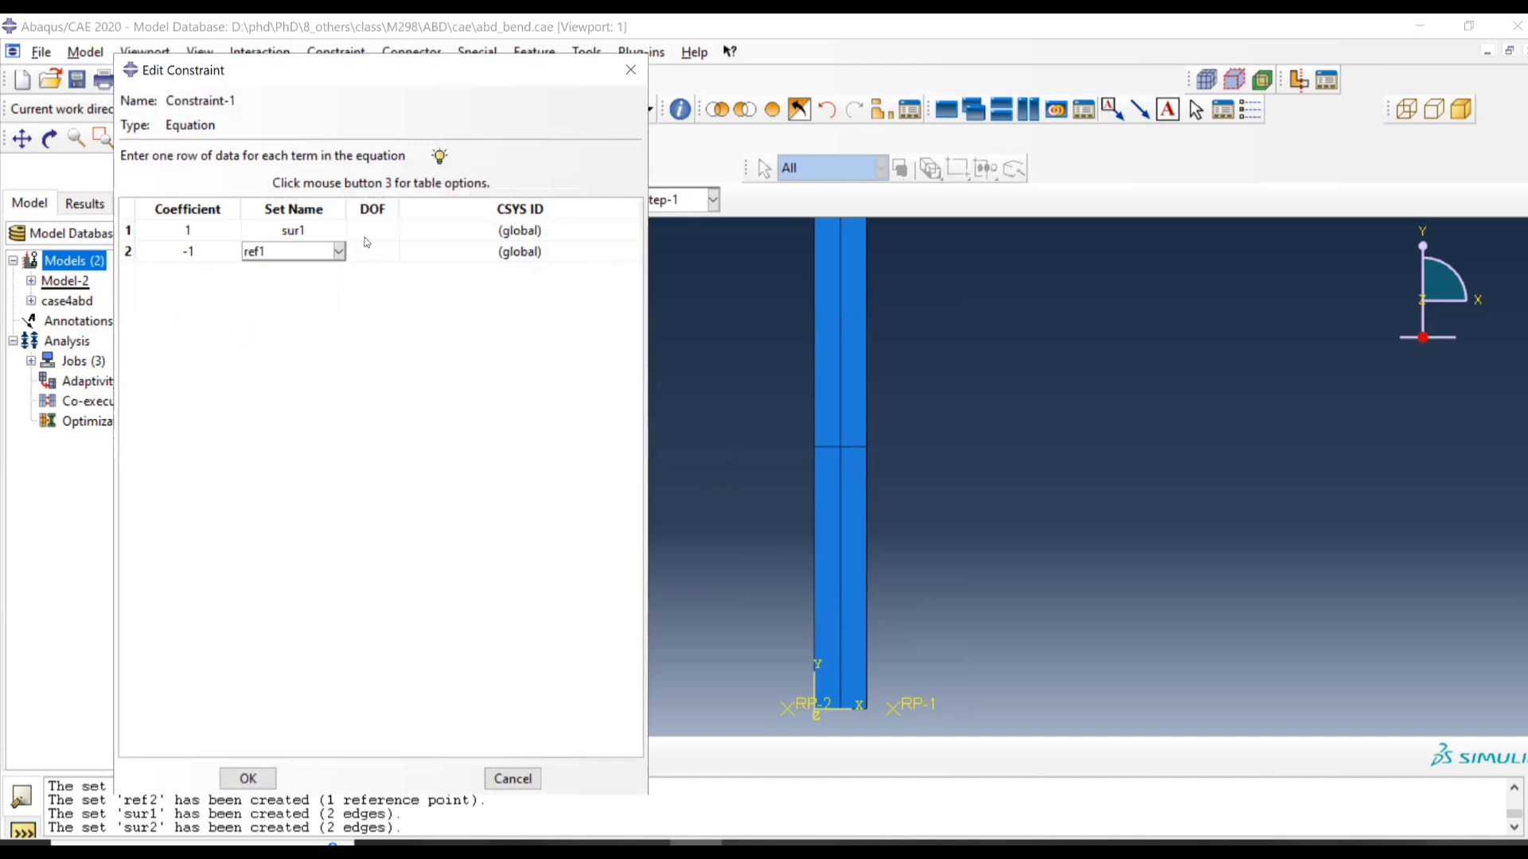
Step: Set DOF 1 for both terms of Constraint-1 and save the constraint
left_click(370, 227)
type("1")
key("Return")
type("1")
key("Return")
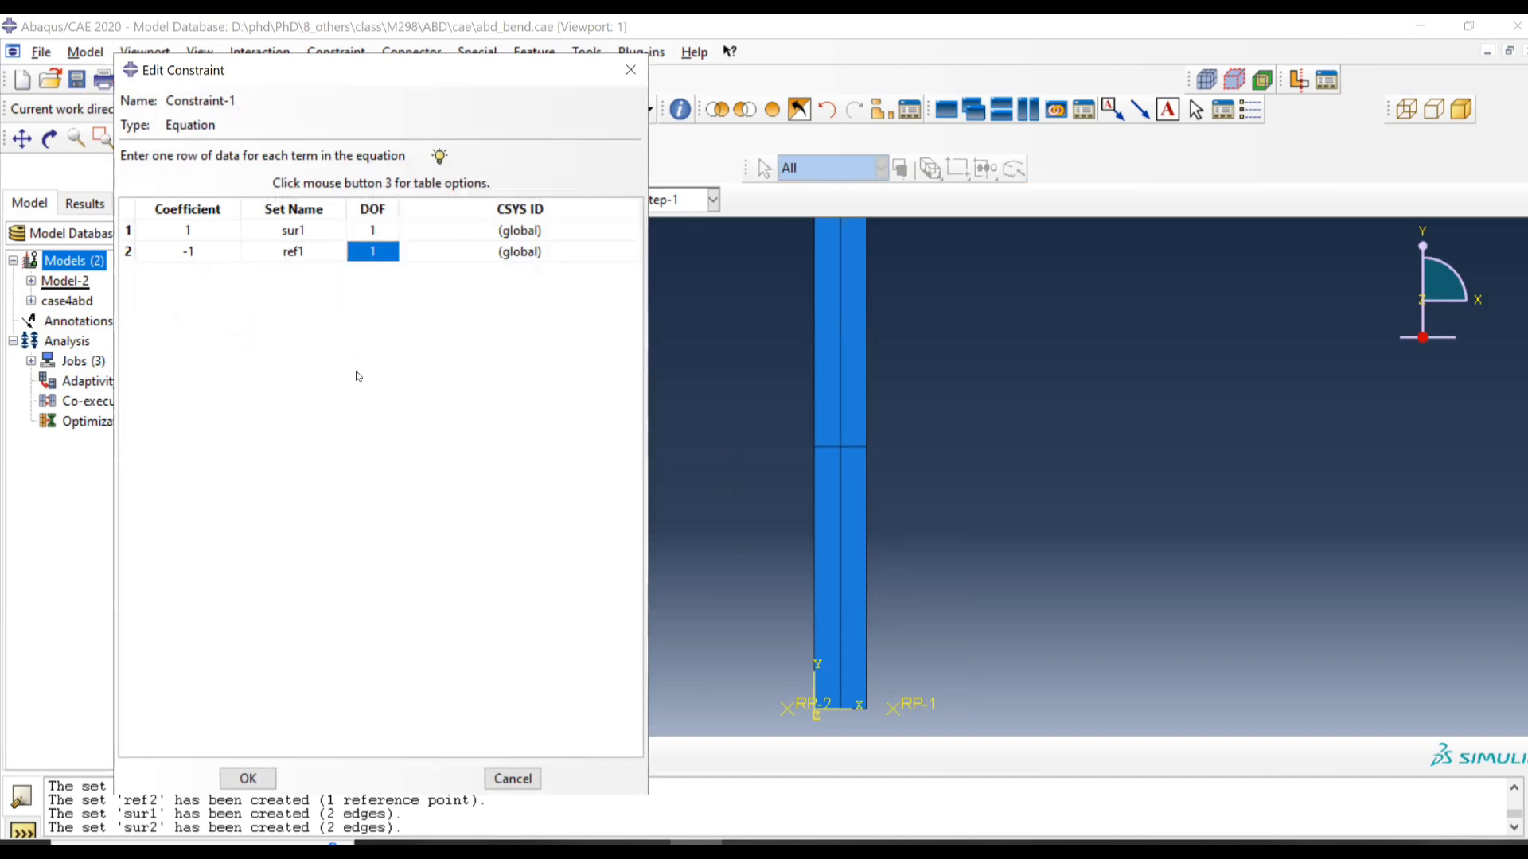
left_click(248, 779)
Step: Create a second Equation constraint with term coefficients 1 and -1
left_click(275, 302)
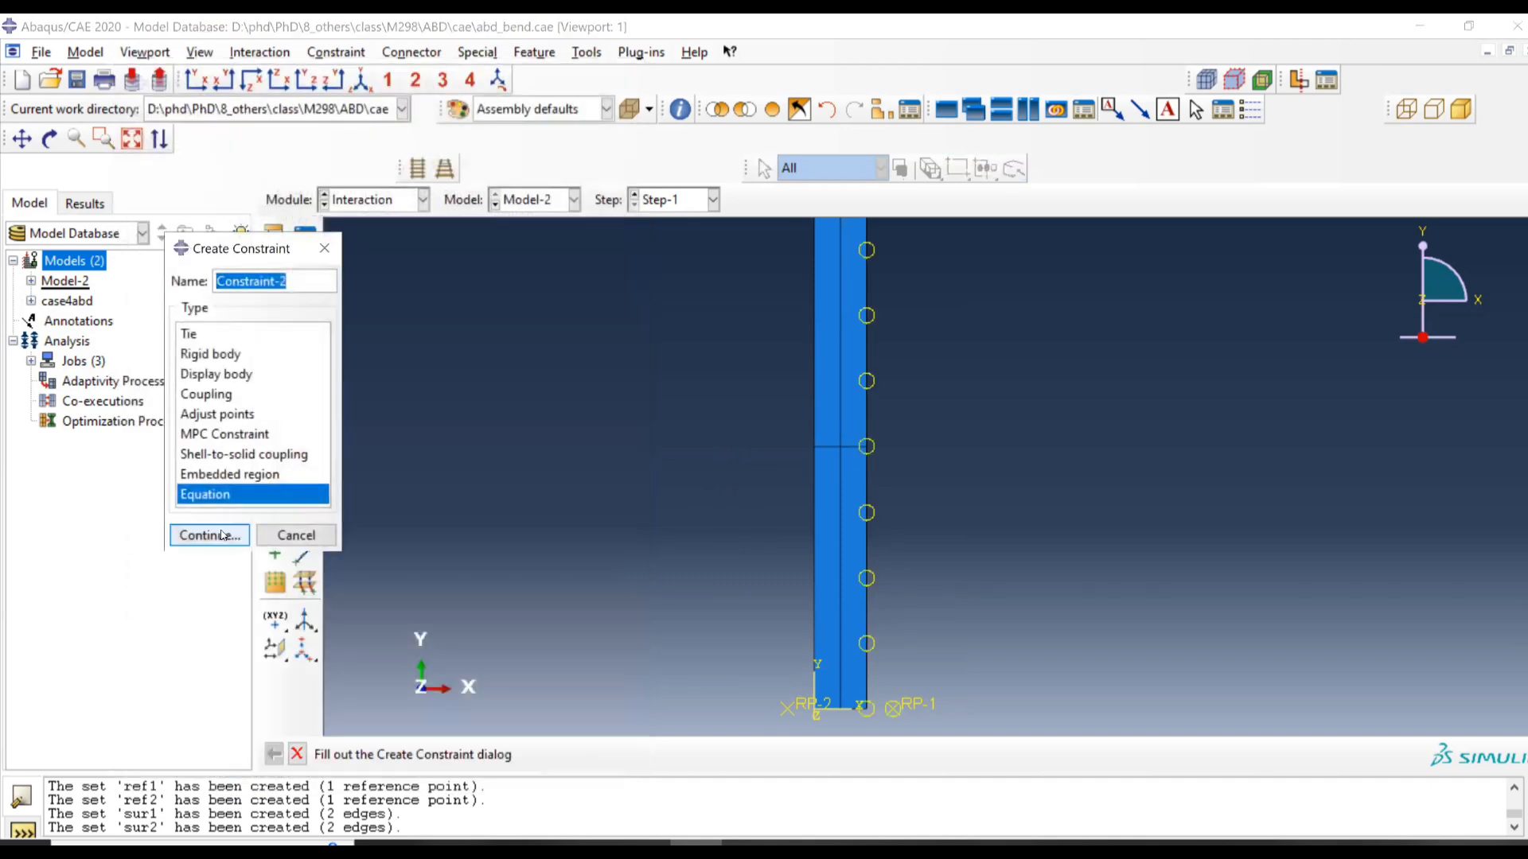
left_click(224, 536)
left_click(171, 231)
type("1")
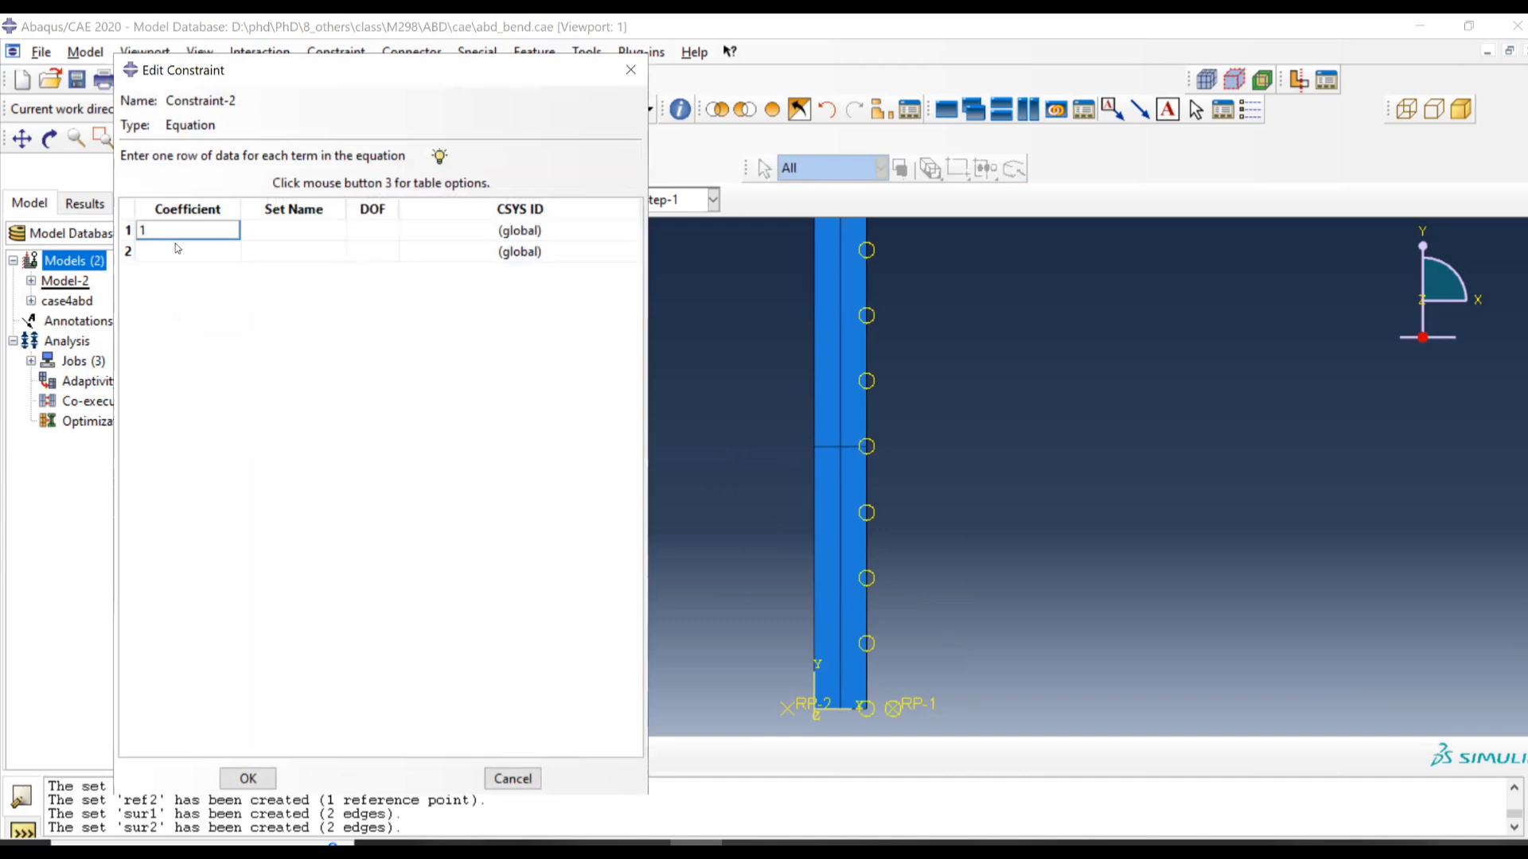
key("Return")
type("-1")
Step: Assign set sur2 to the first term of Constraint-2 and ref2 to the second
left_click(326, 237)
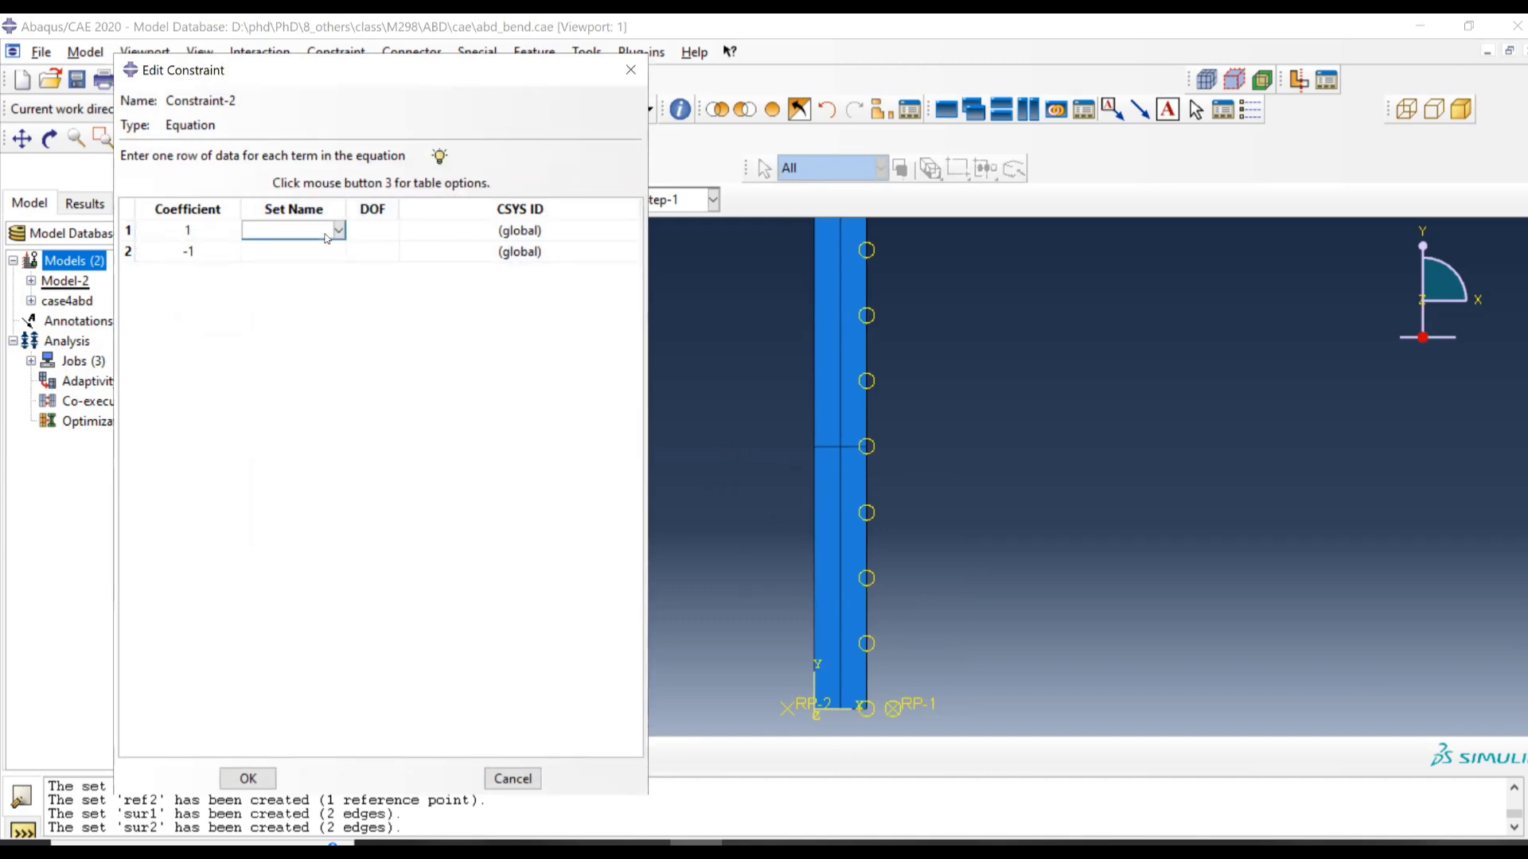
left_click(334, 233)
left_click(291, 312)
left_click(299, 253)
left_click(299, 253)
left_click(298, 288)
Step: Set DOF 1 for both terms of Constraint-2 and save the constraint
left_click(362, 230)
type("1")
left_click(368, 252)
type("1")
key("Return")
left_click(250, 780)
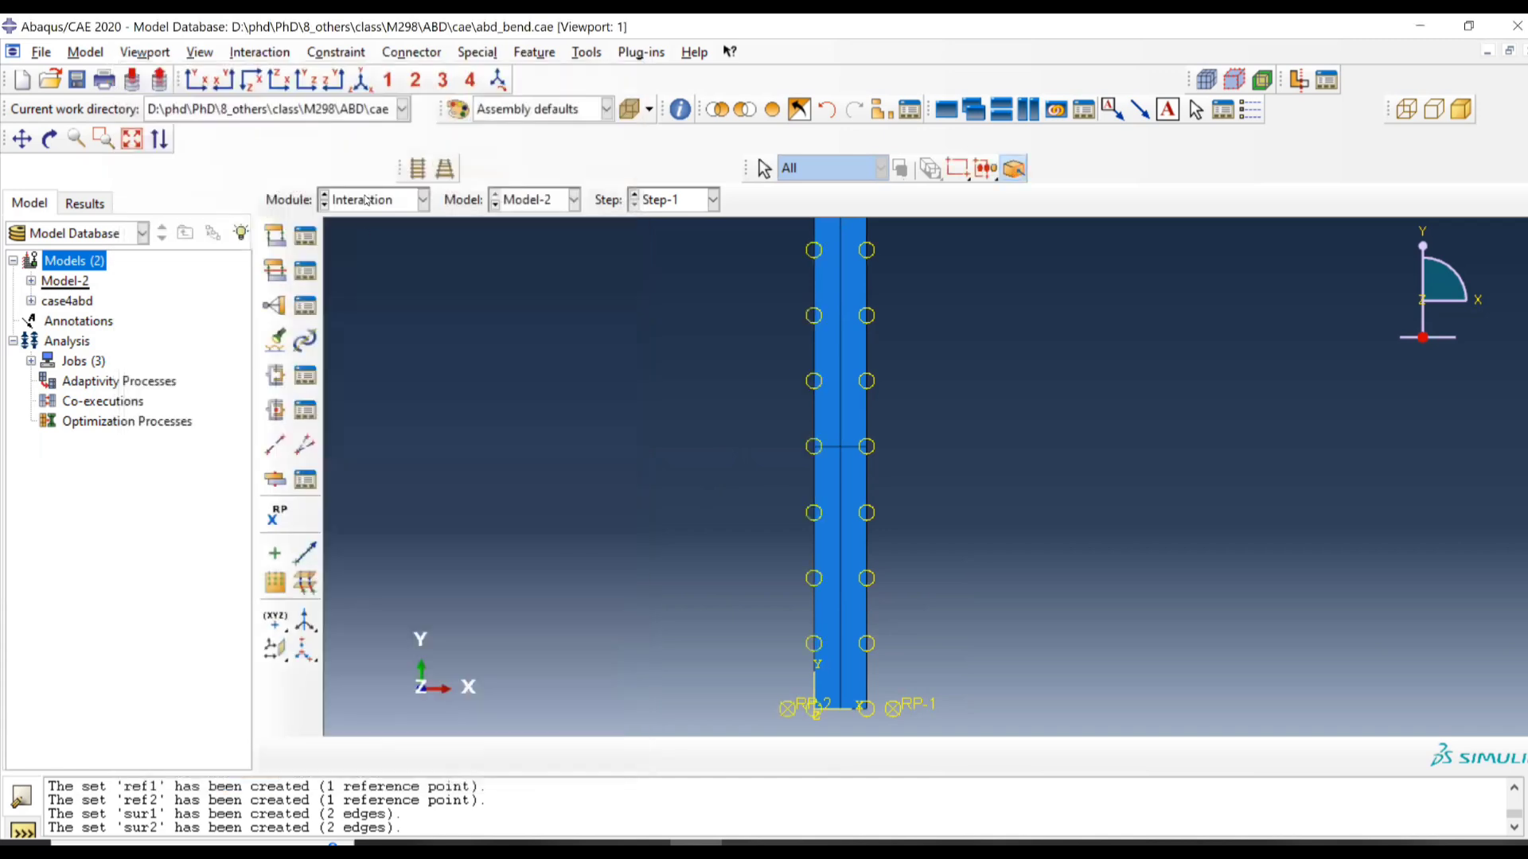
Step: In the Load module, create a Displacement/Rotation boundary condition in Step-1 on both segments of the strip's short edge between the reference points
left_click(364, 200)
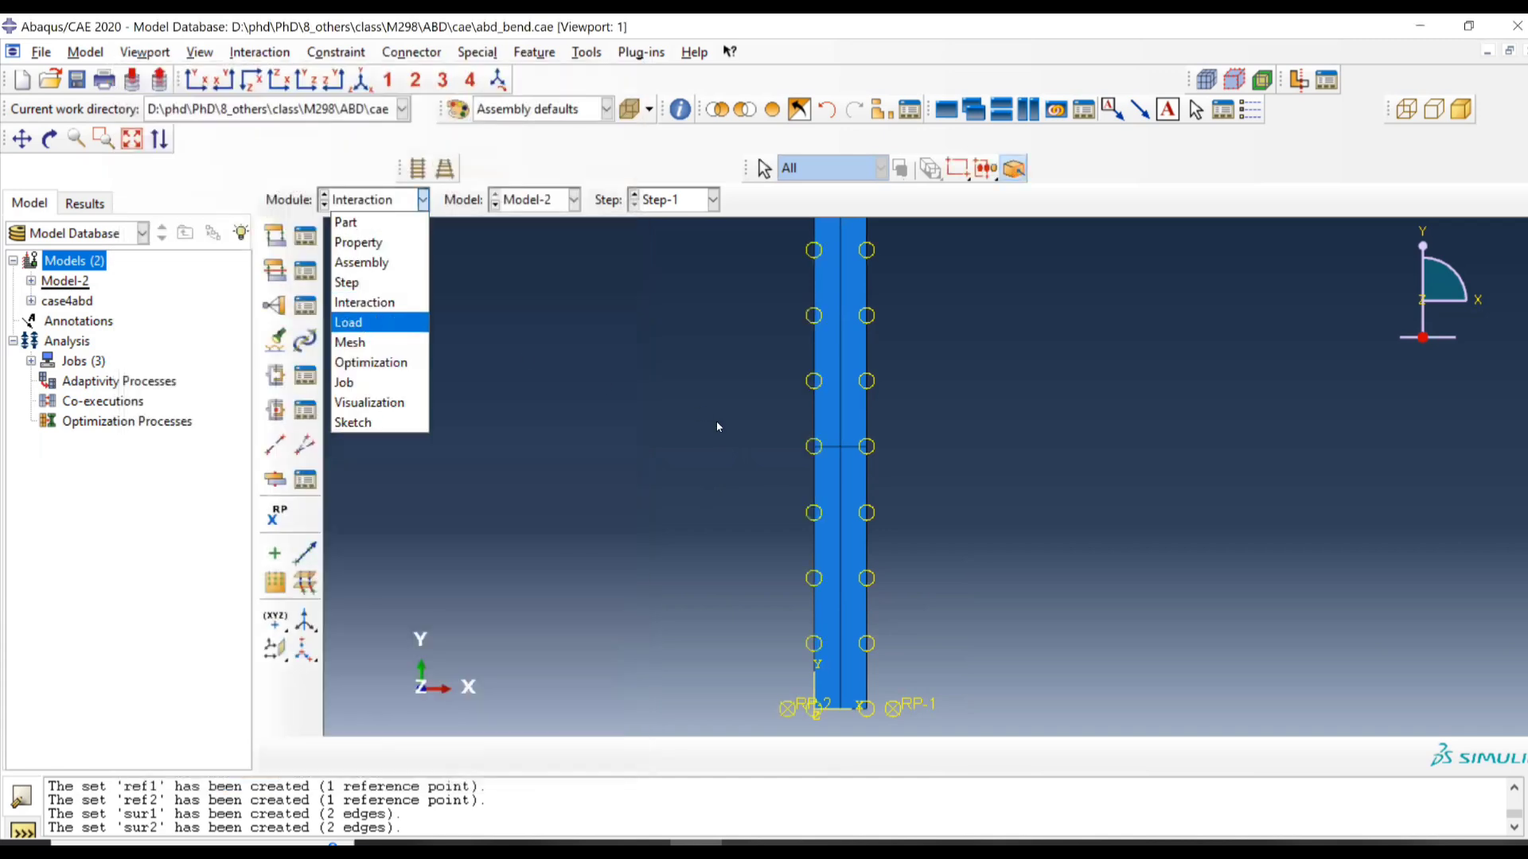
key("Return")
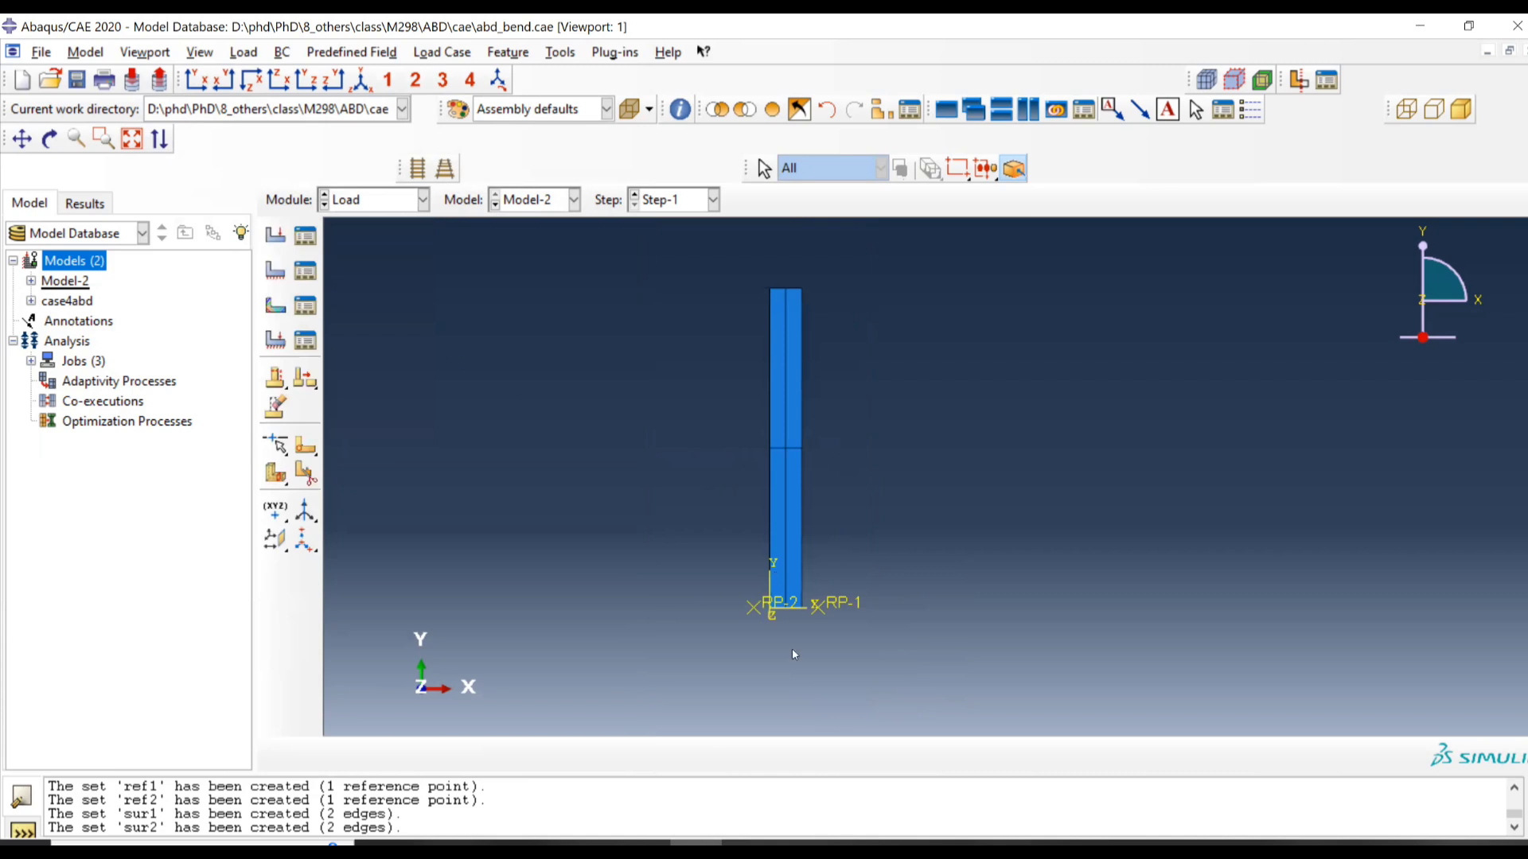
scroll(802, 606, "up", 1)
left_click(274, 281)
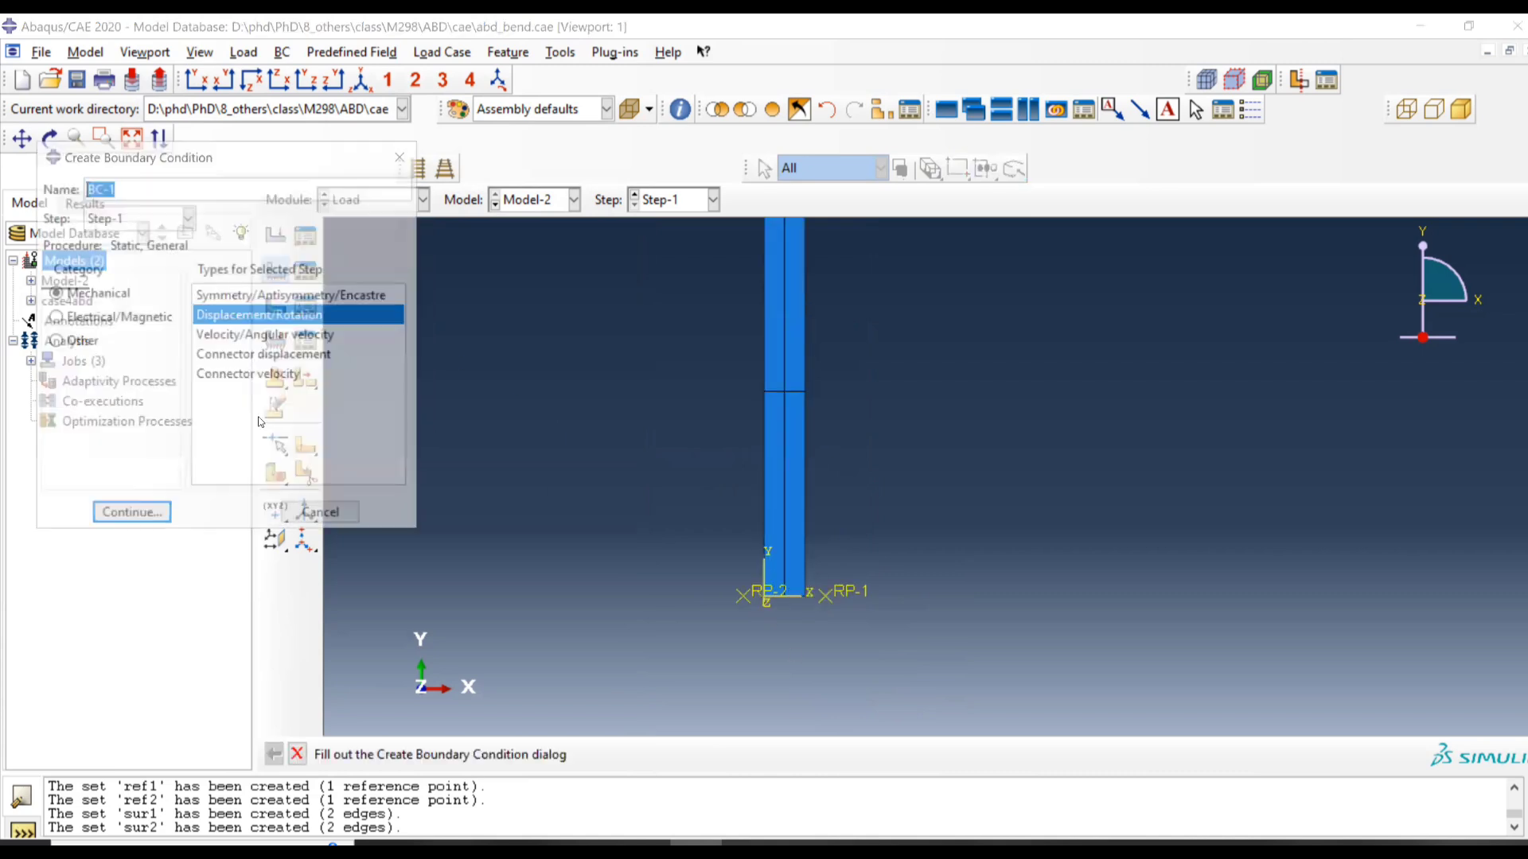
left_click(132, 518)
scroll(768, 510, "up", 5)
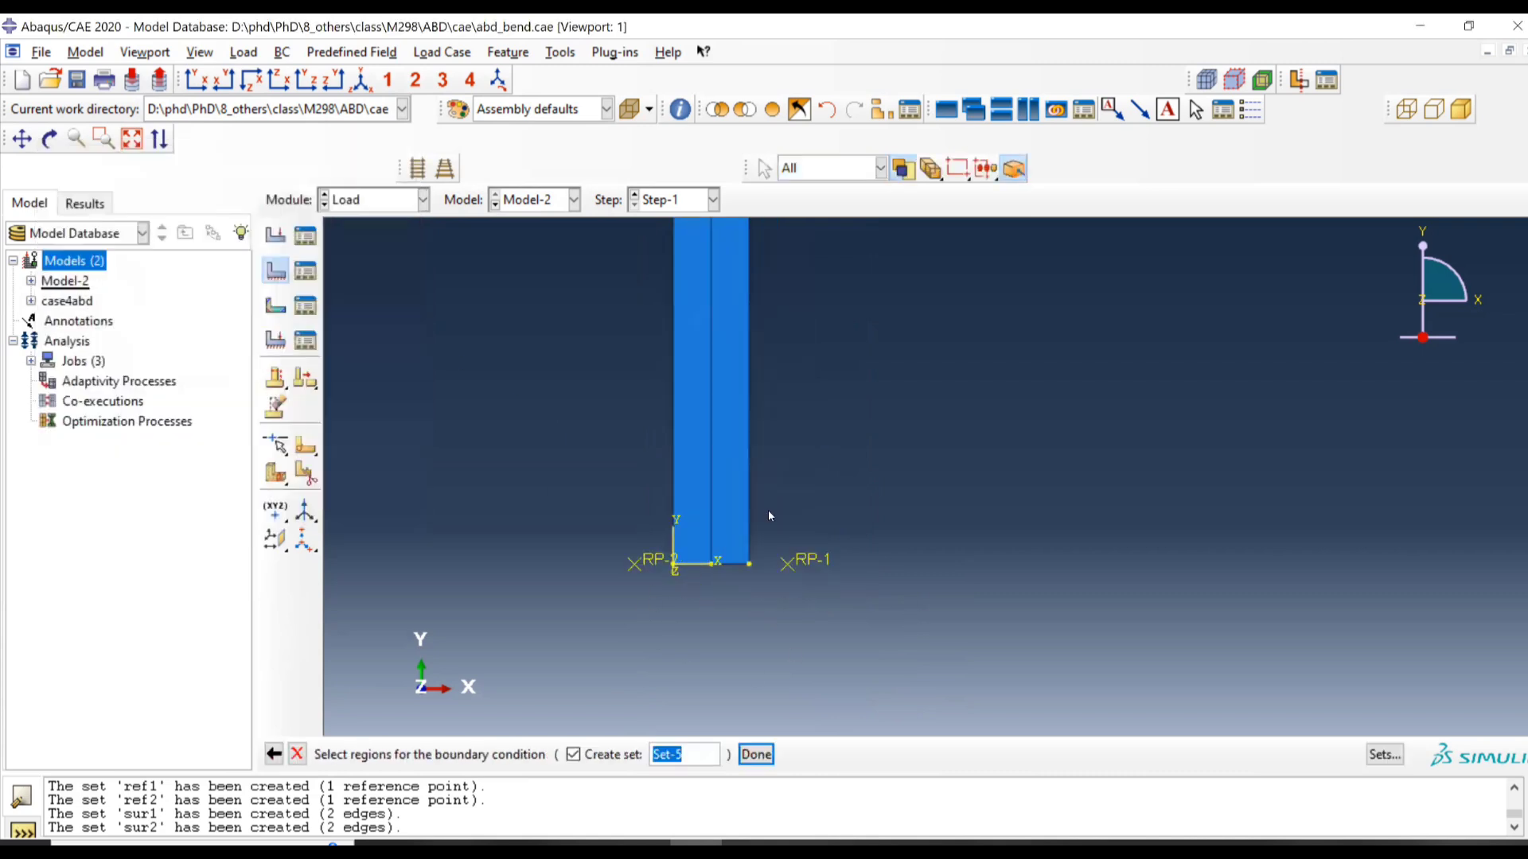
left_click(760, 527)
left_click(784, 529, "shift")
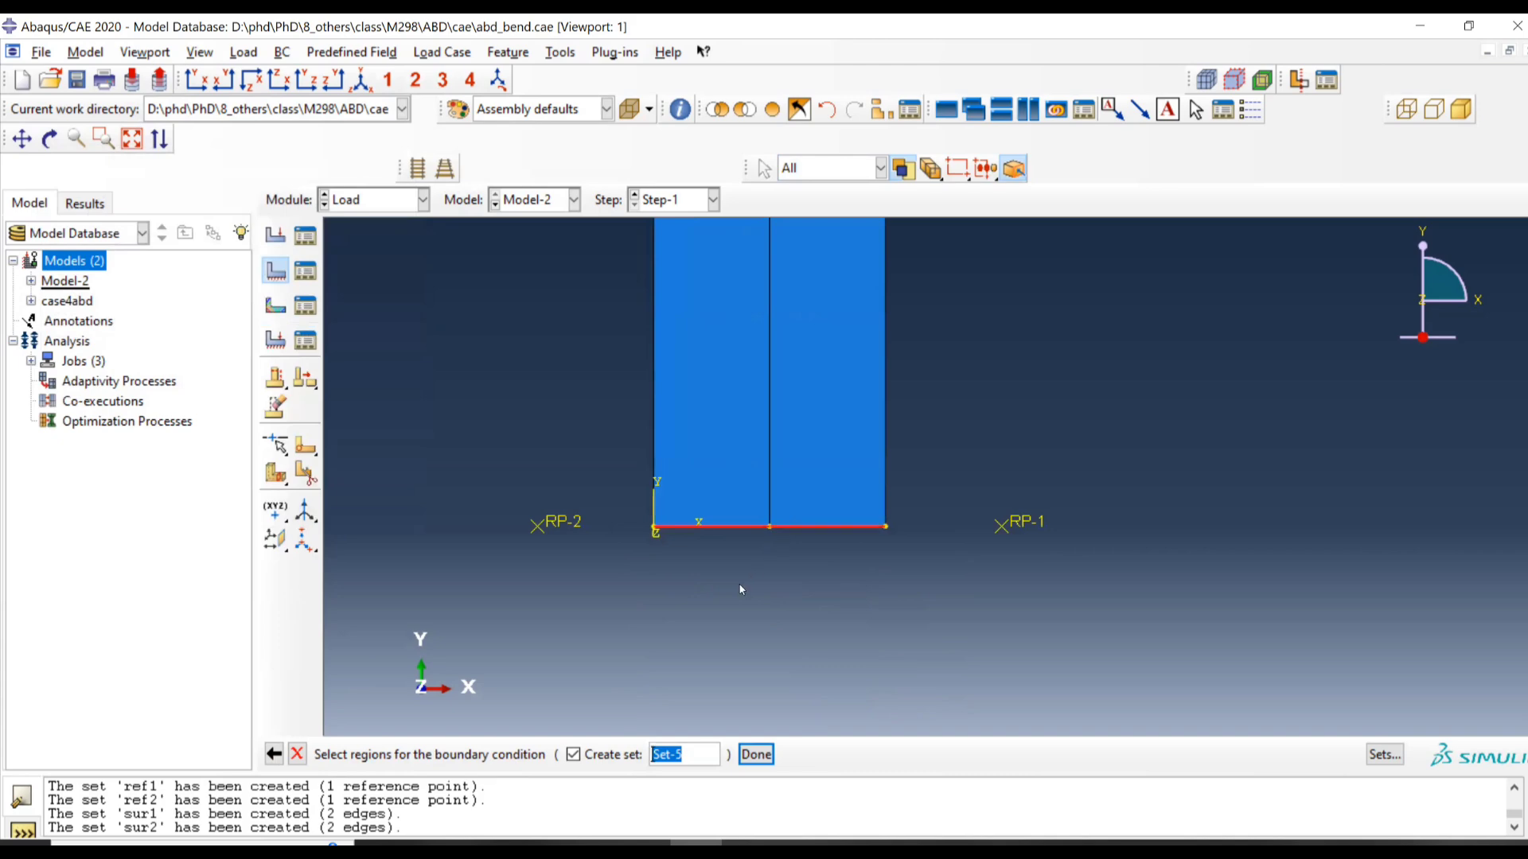
left_click(756, 755)
Step: Fix U1, U2, U3, UR1, UR2 and UR3 at 0 for BC-1 and save the boundary condition
left_click(198, 406)
double_click(193, 434)
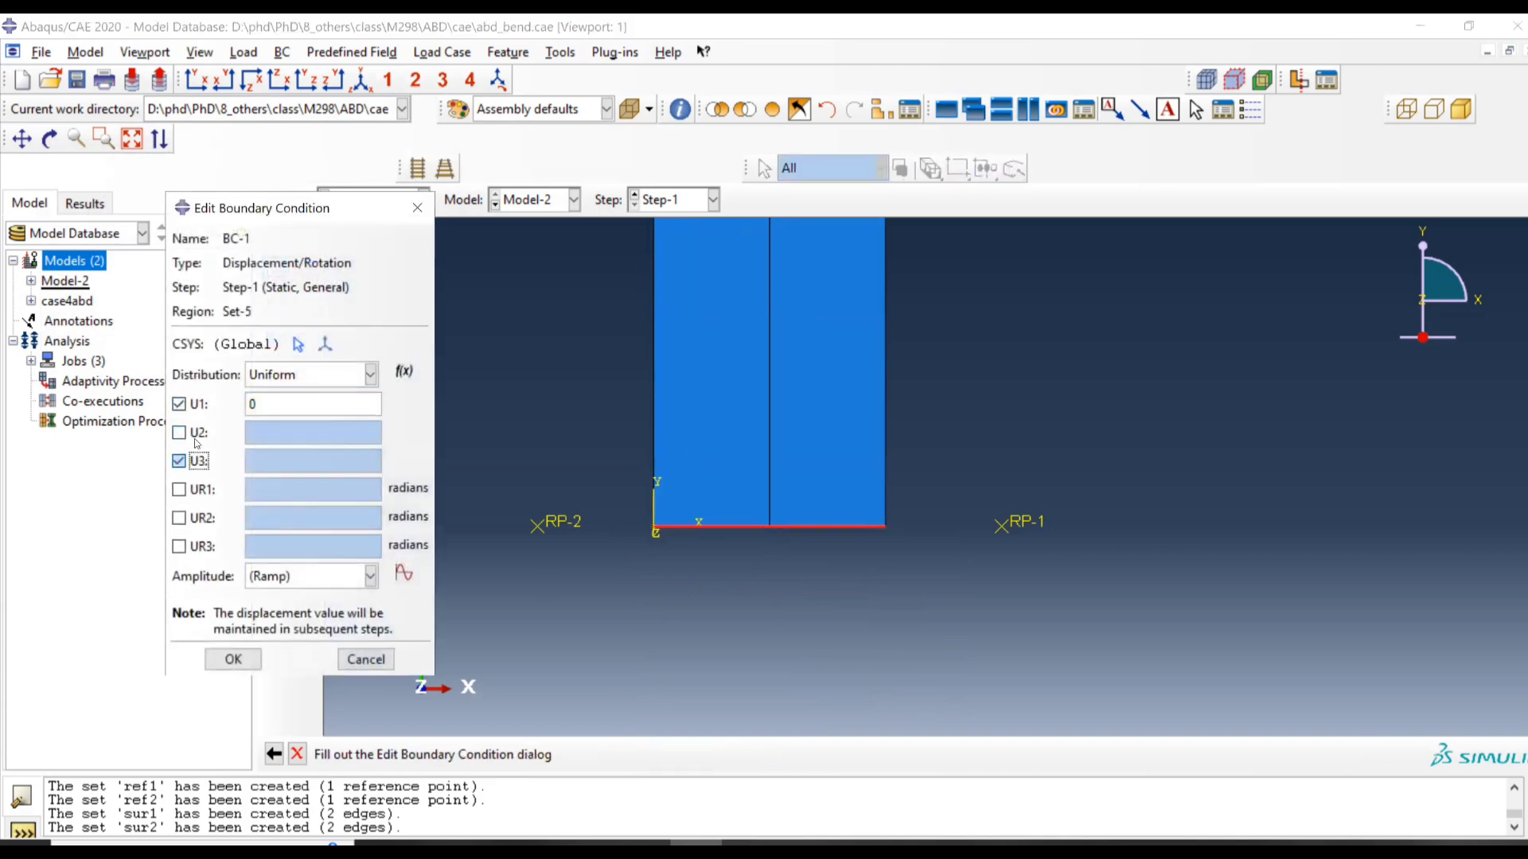
left_click(195, 462)
left_click(195, 434)
left_click(199, 490)
left_click(200, 518)
left_click(199, 546)
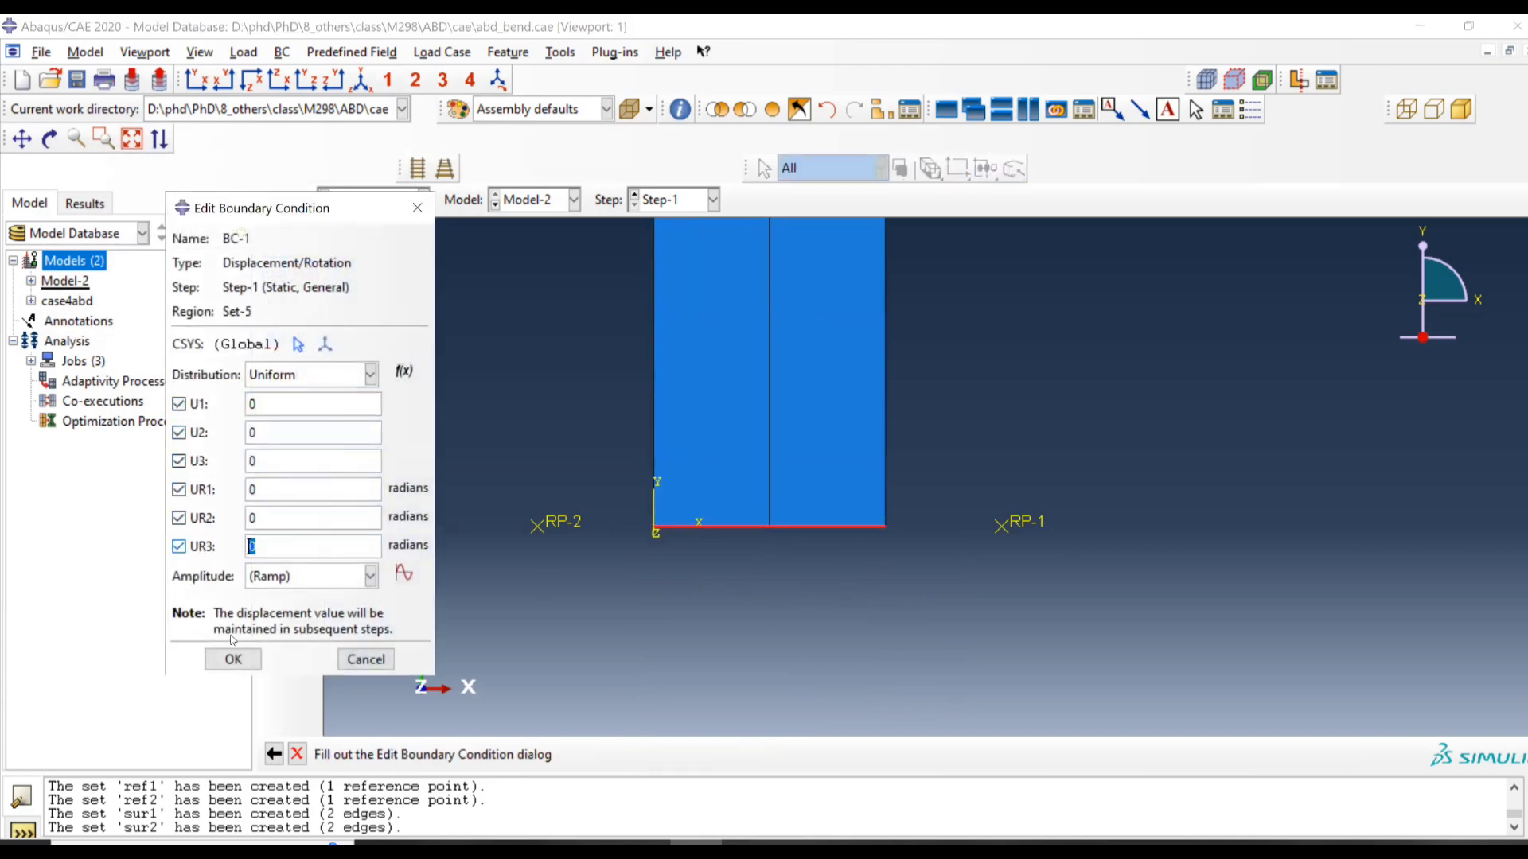
key("Return")
Step: Create a Displacement/Rotation boundary condition in Step-1 on reference point RP-2 with U1 fixed at 0
scroll(572, 600, "down", 10)
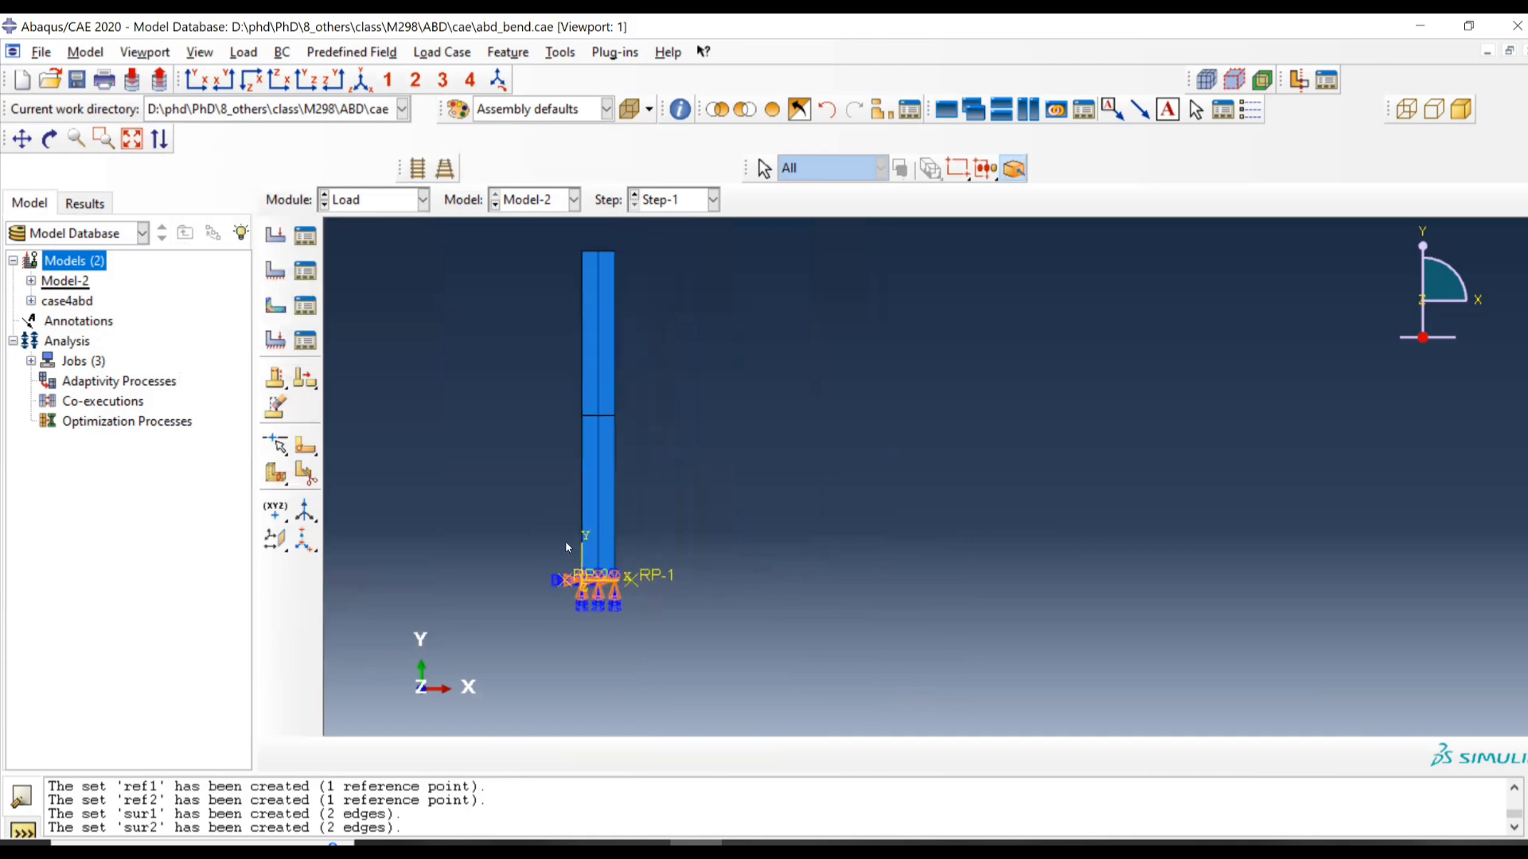
scroll(534, 599, "up", 8)
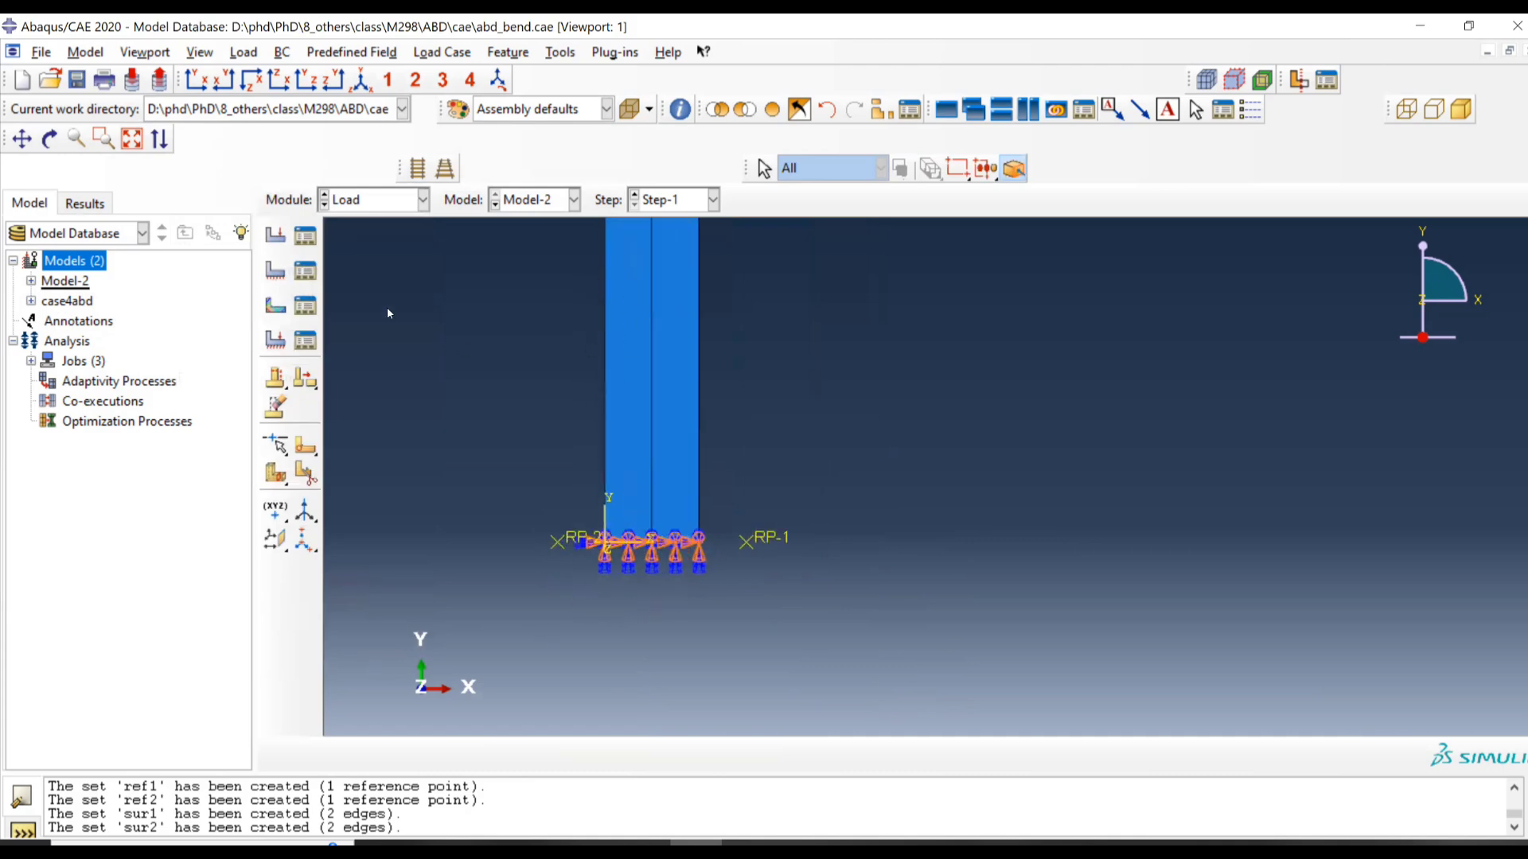
left_click(268, 277)
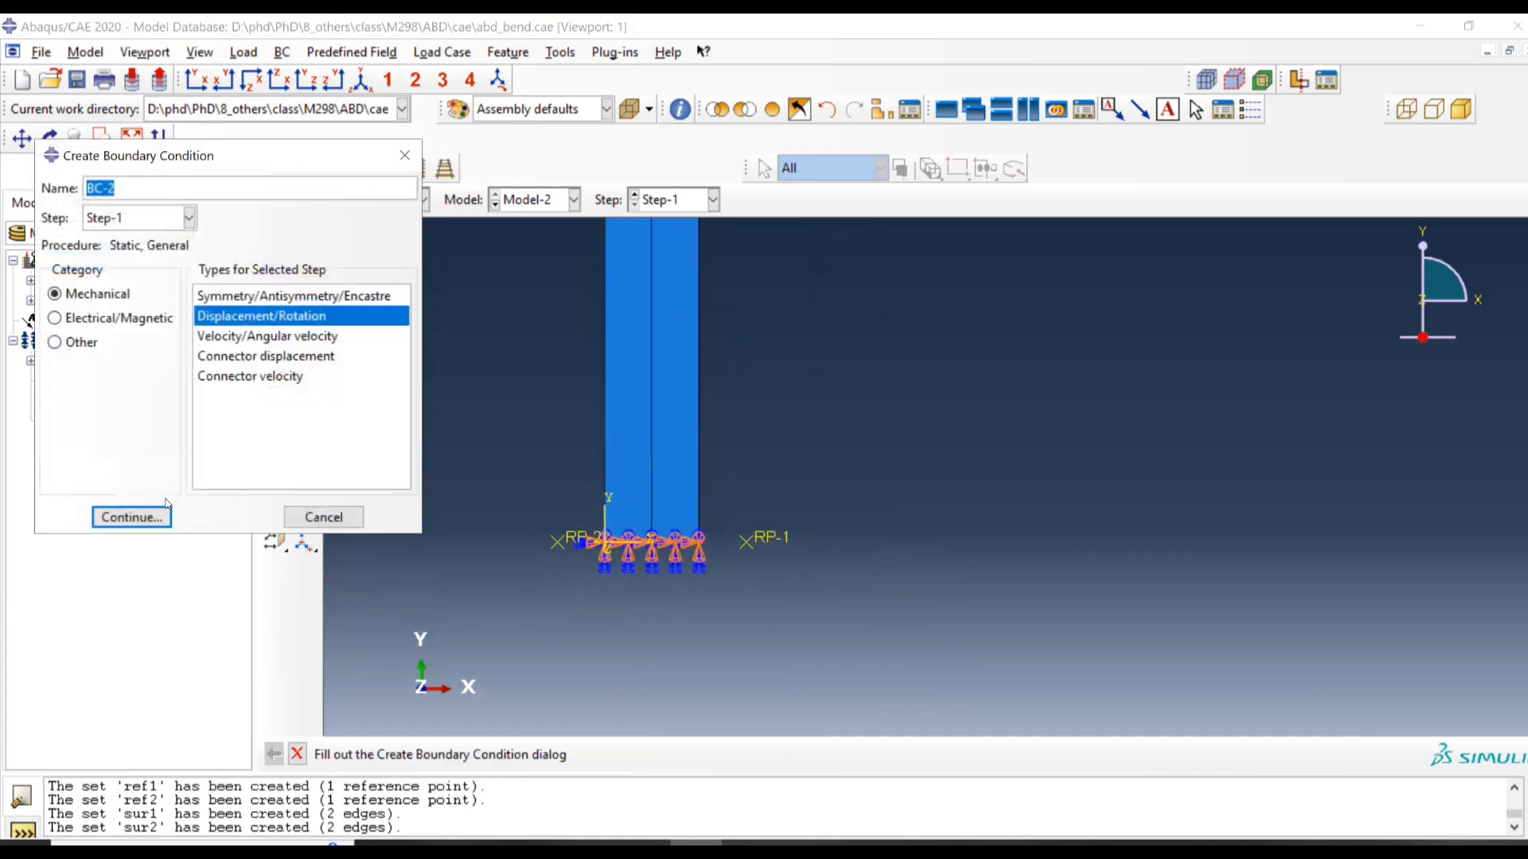
key("Return")
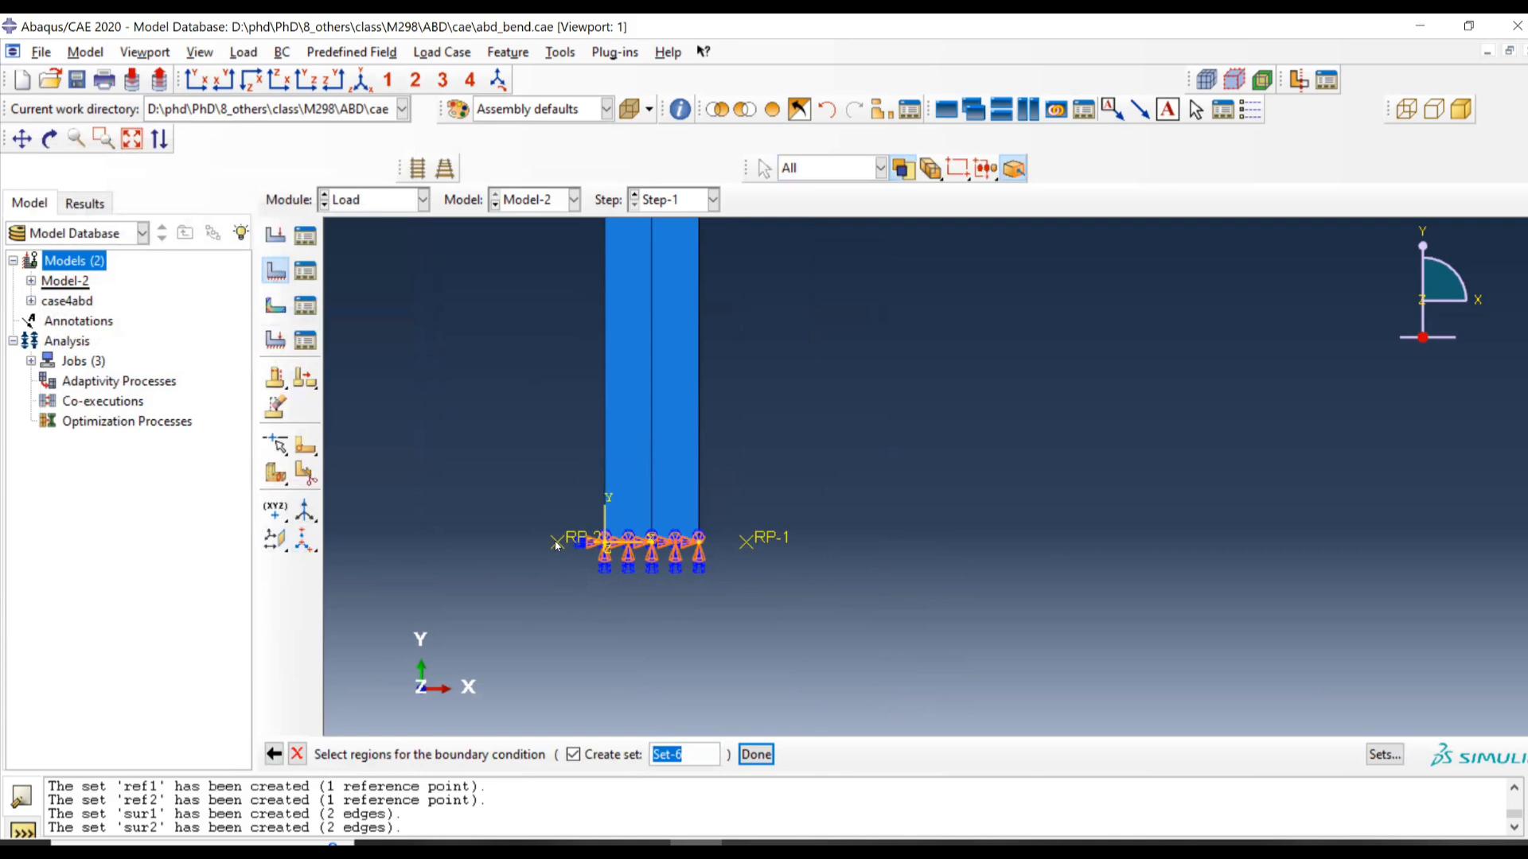
left_click(557, 544)
key("Return")
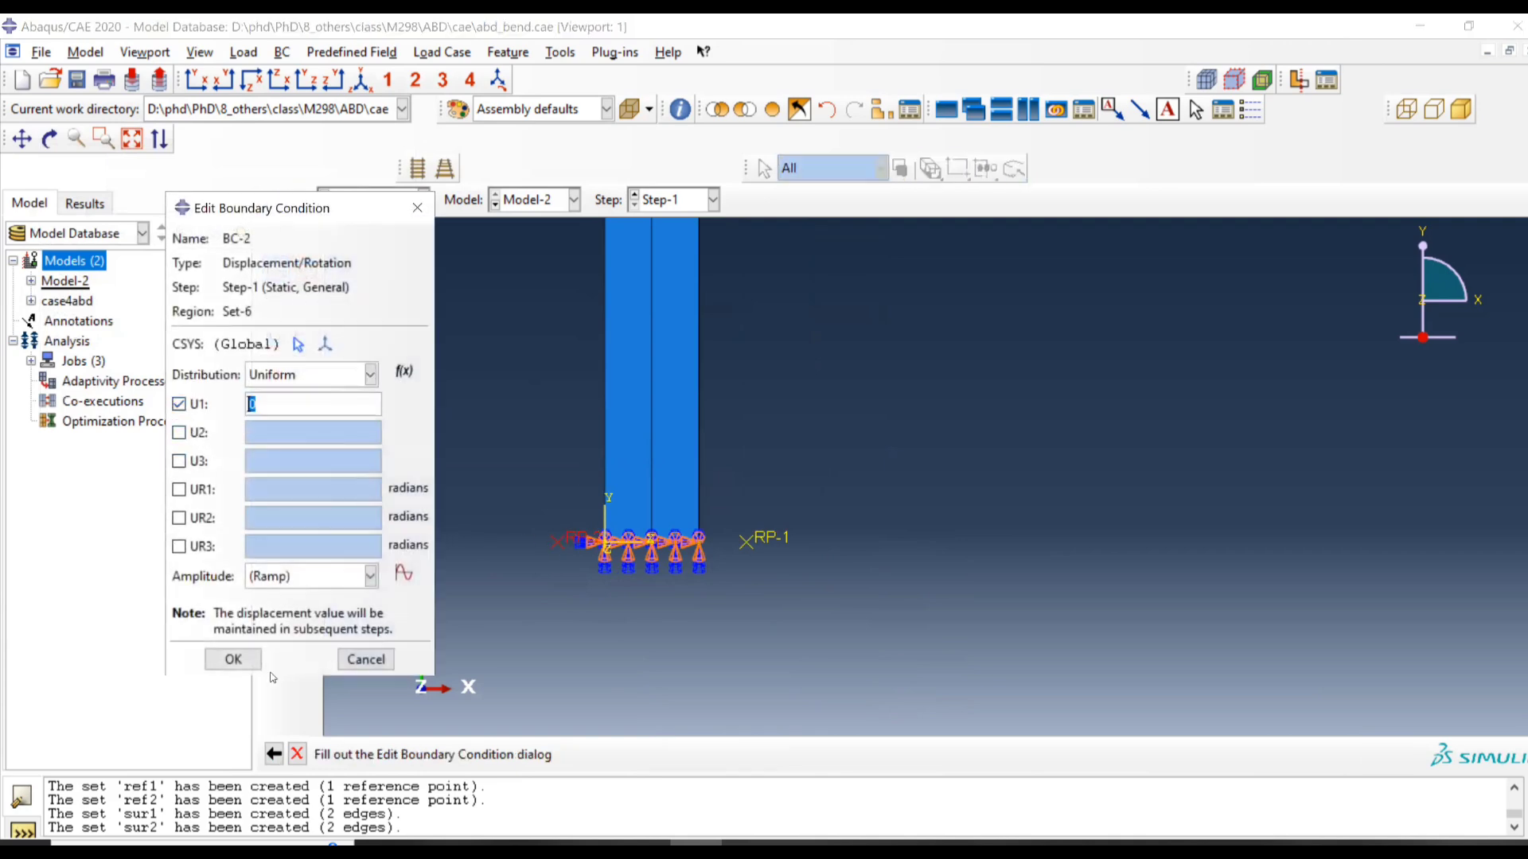
left_click(249, 657)
Step: Create a shell edge load in Step-1 on both segments of the strip's free short edge, opposite the reference points
scroll(498, 576, "down", 6)
middle_click_drag(565, 223, 553, 568, "ctrl+alt")
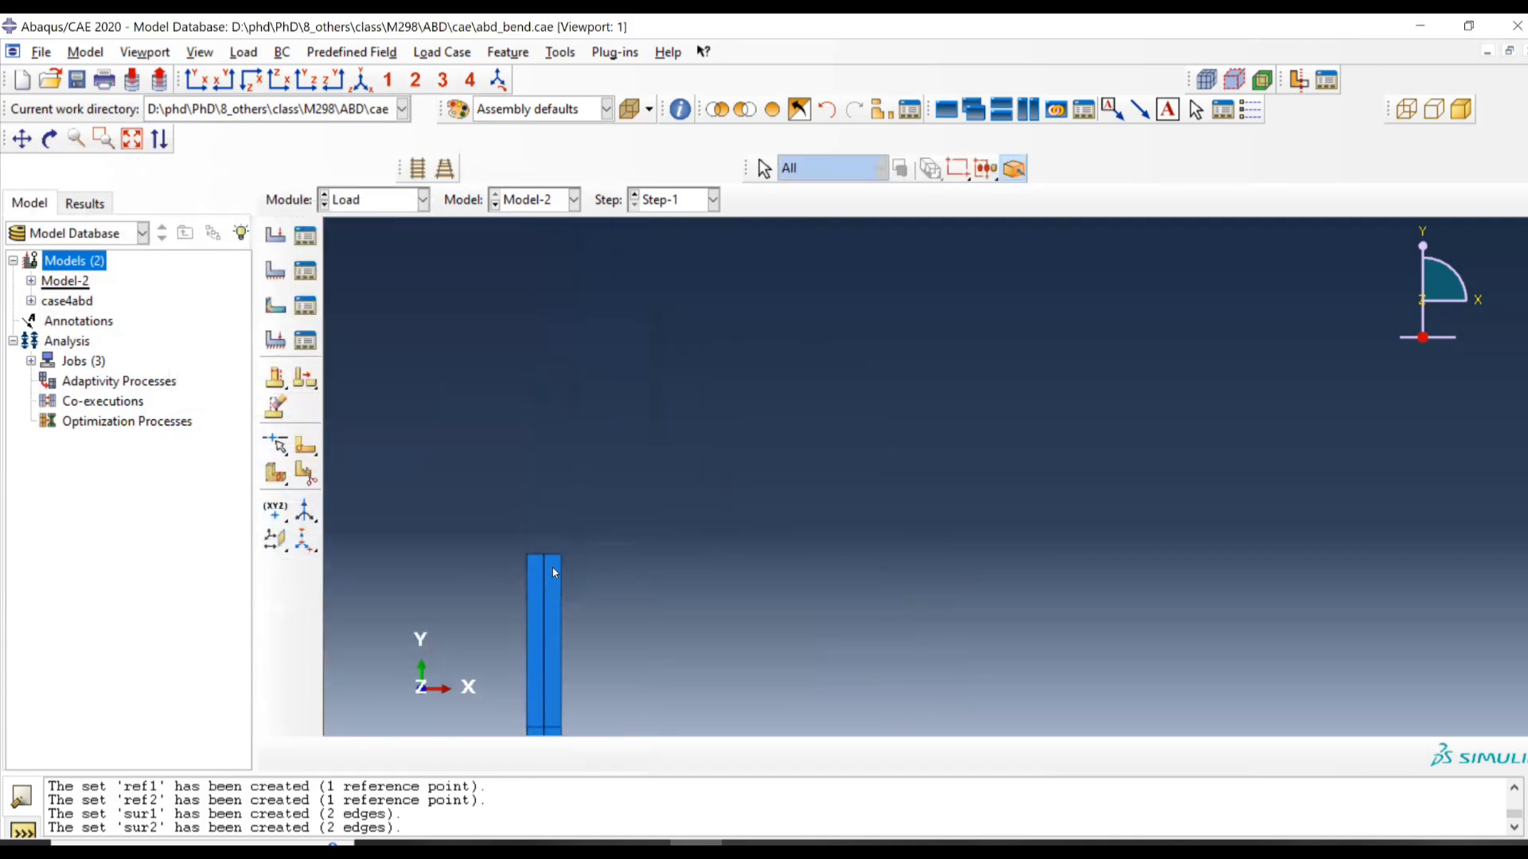
scroll(536, 613, "up", 4)
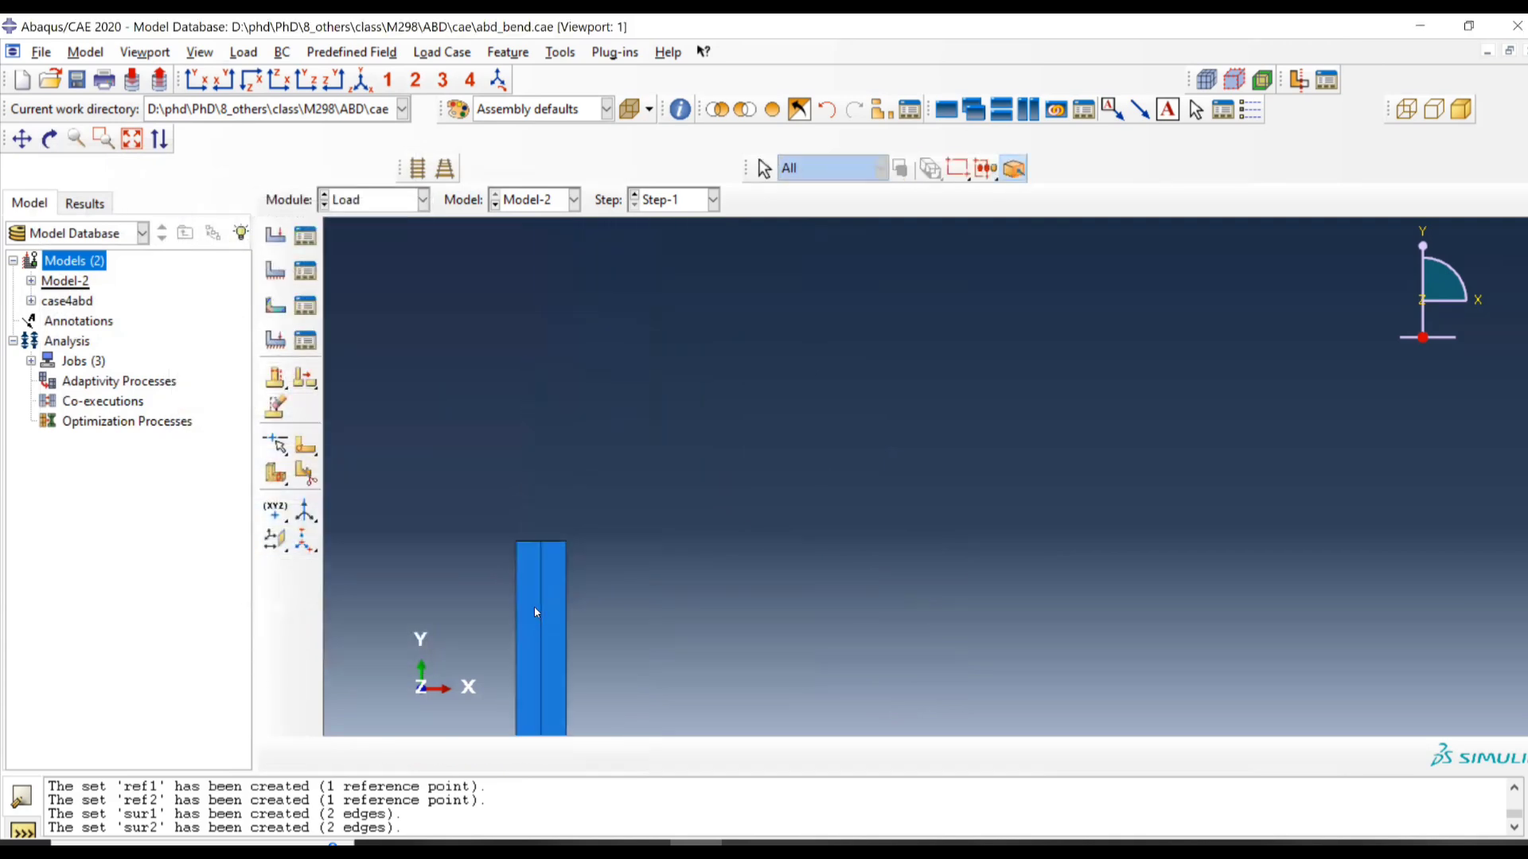
left_click(275, 239)
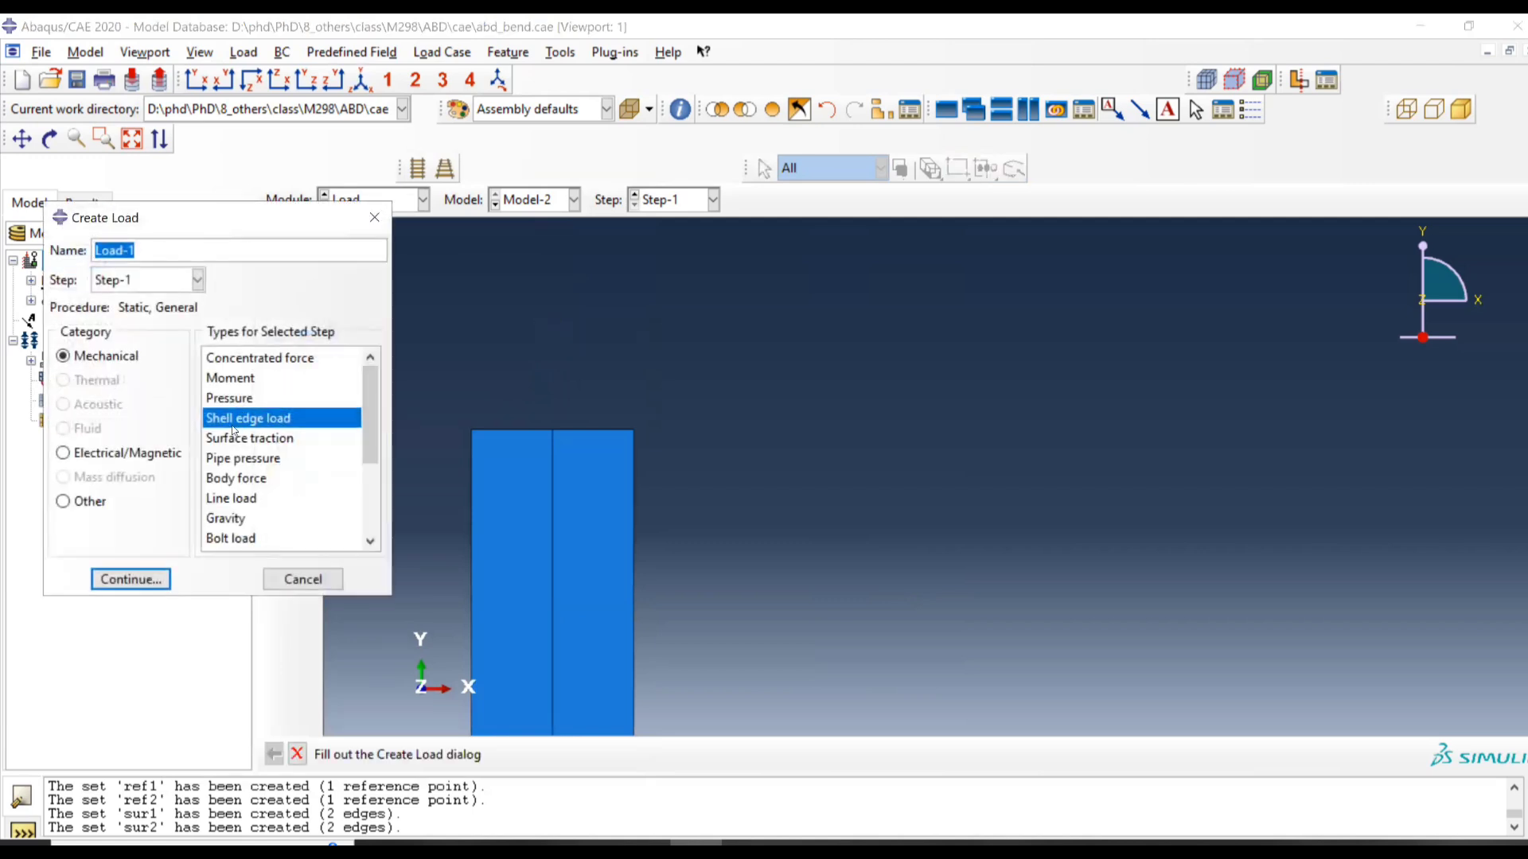
left_click(128, 579)
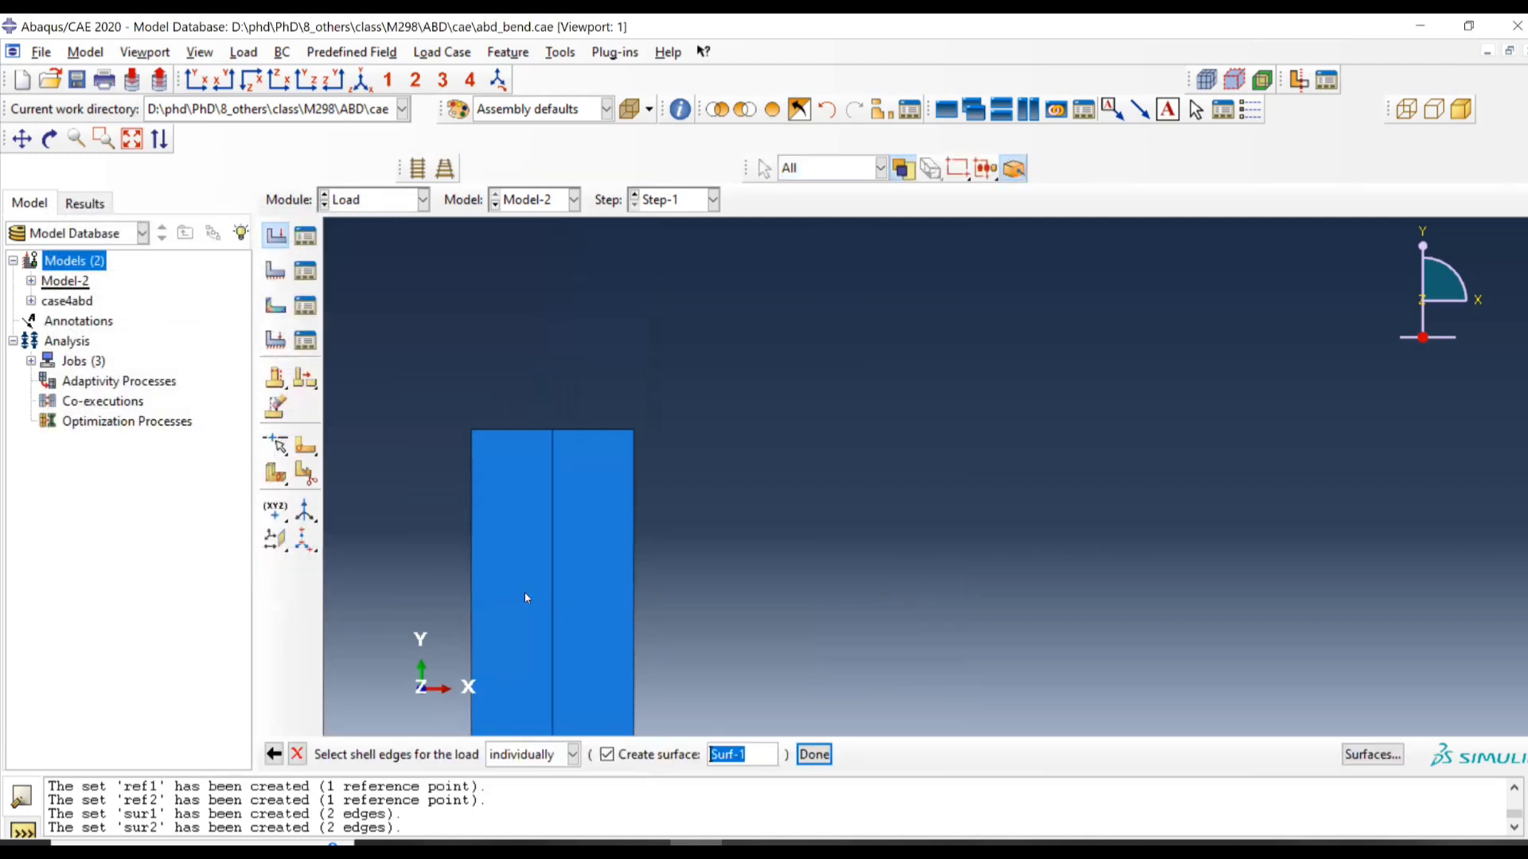
left_click(517, 431)
left_click(600, 431, "shift")
middle_click(713, 485)
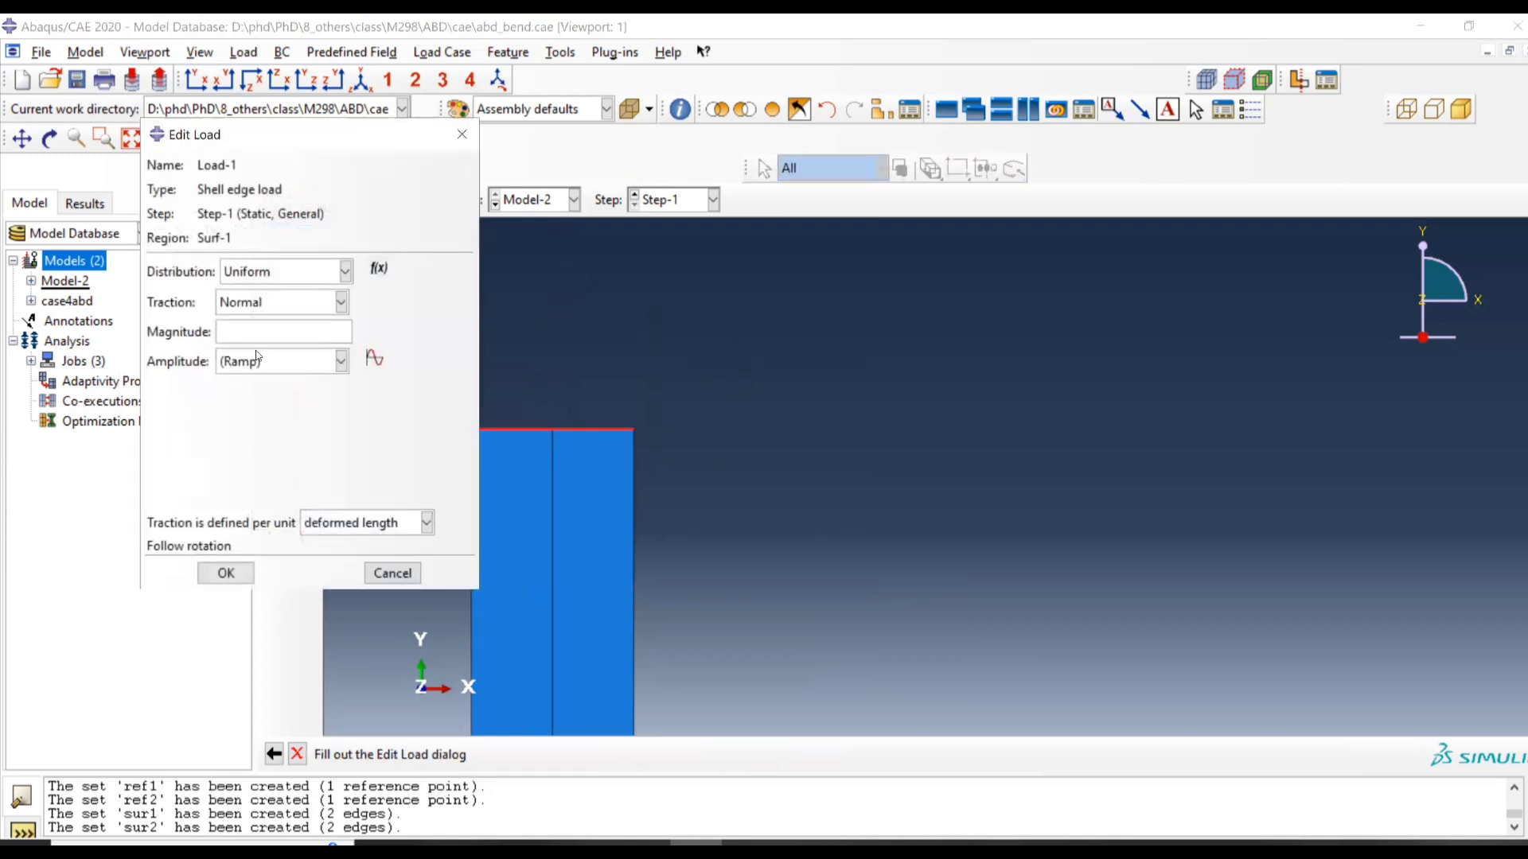
Step: Set Load-1's normal traction magnitude to -45, check the forces on the PowerPoint exercise slide, and save the load
type("-45")
key("alt+Tab")
left_click(114, 748)
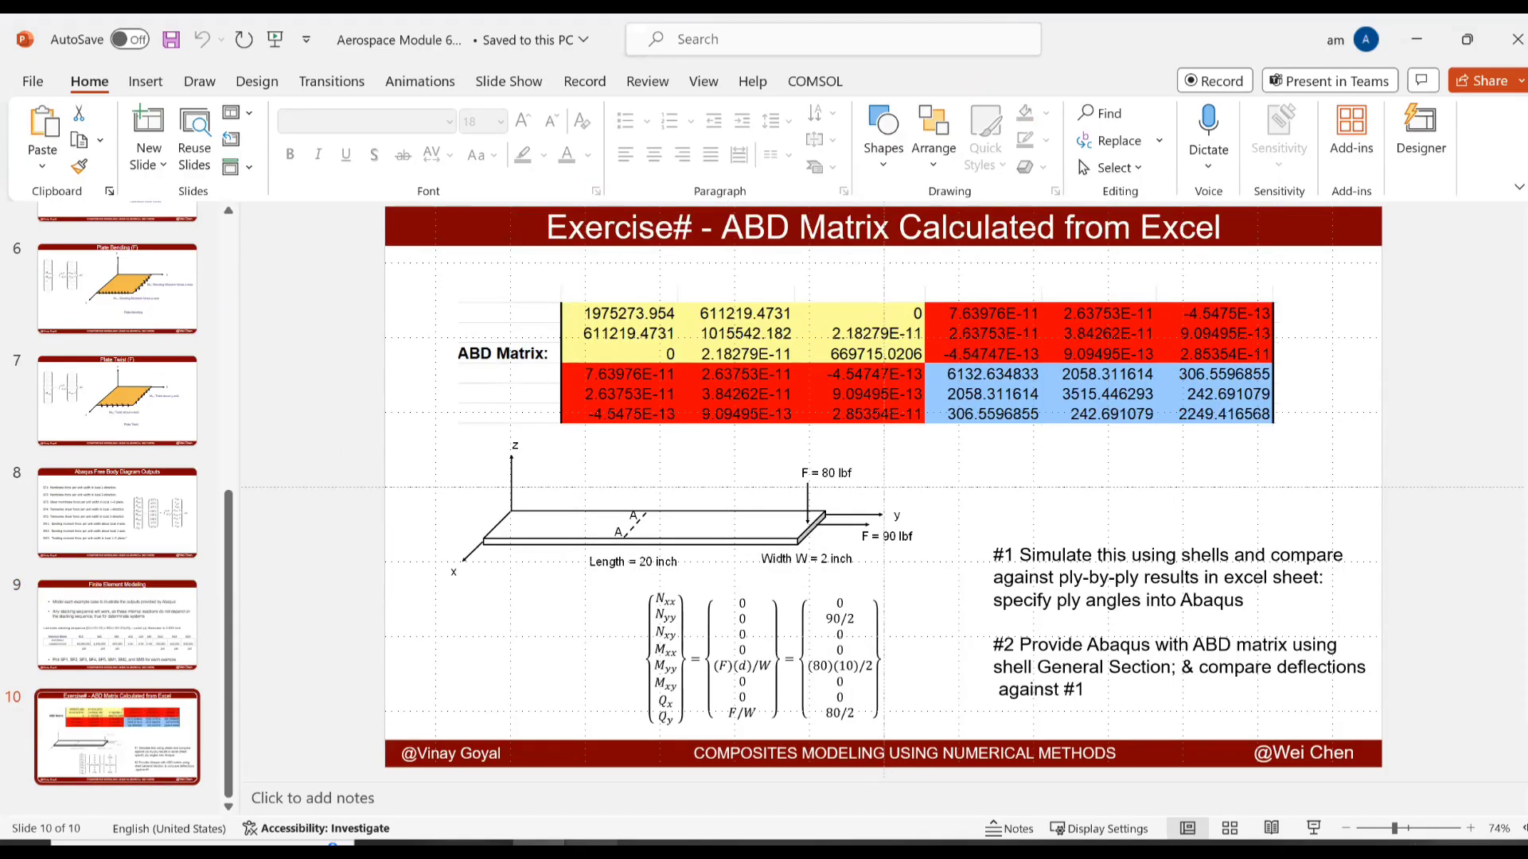
mouse_move(538, 844)
key("alt+Tab")
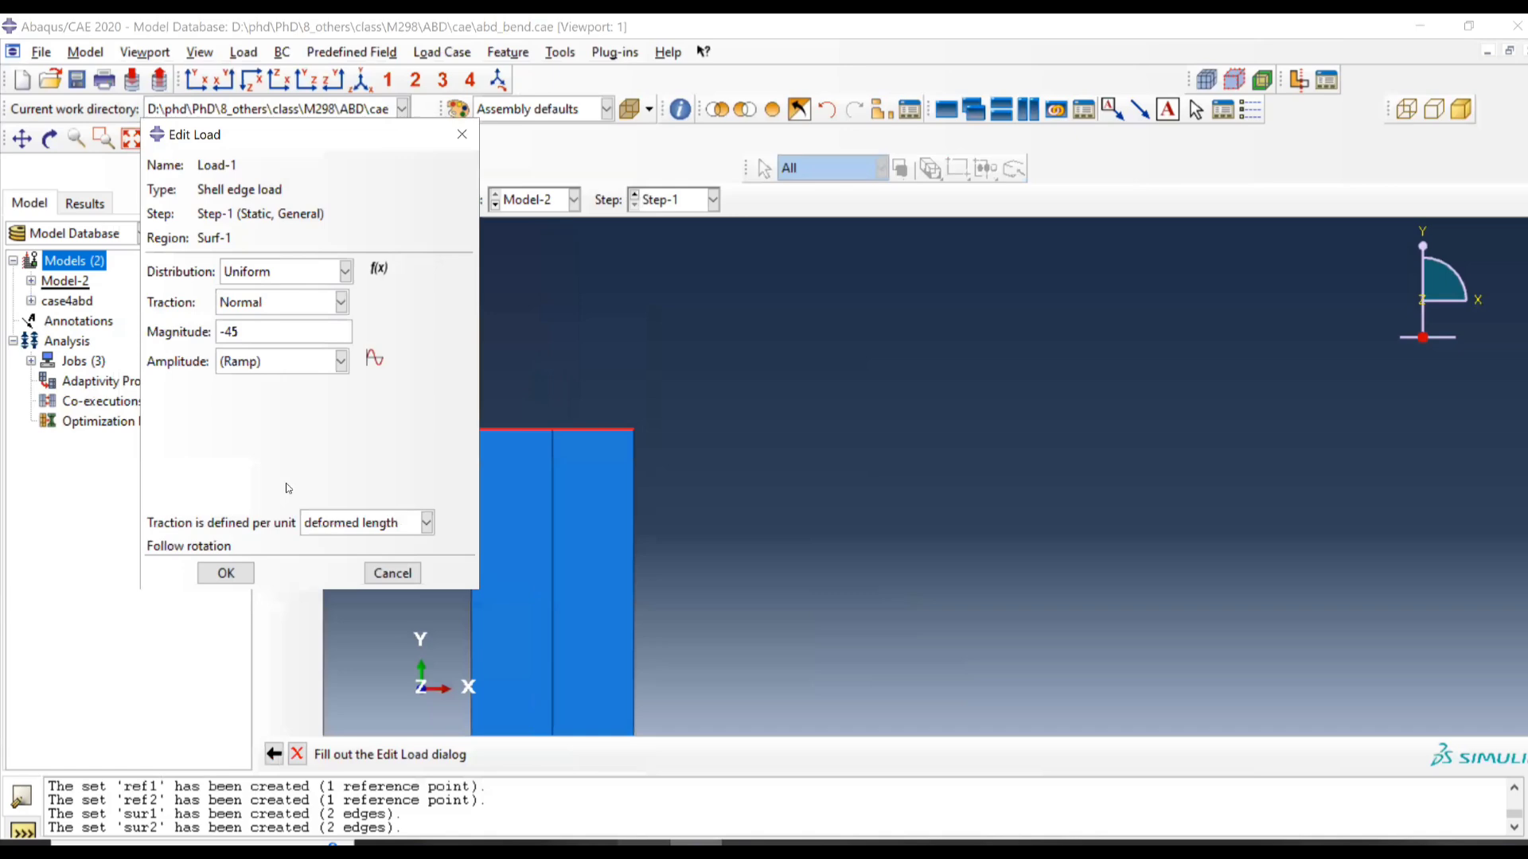
left_click(236, 570)
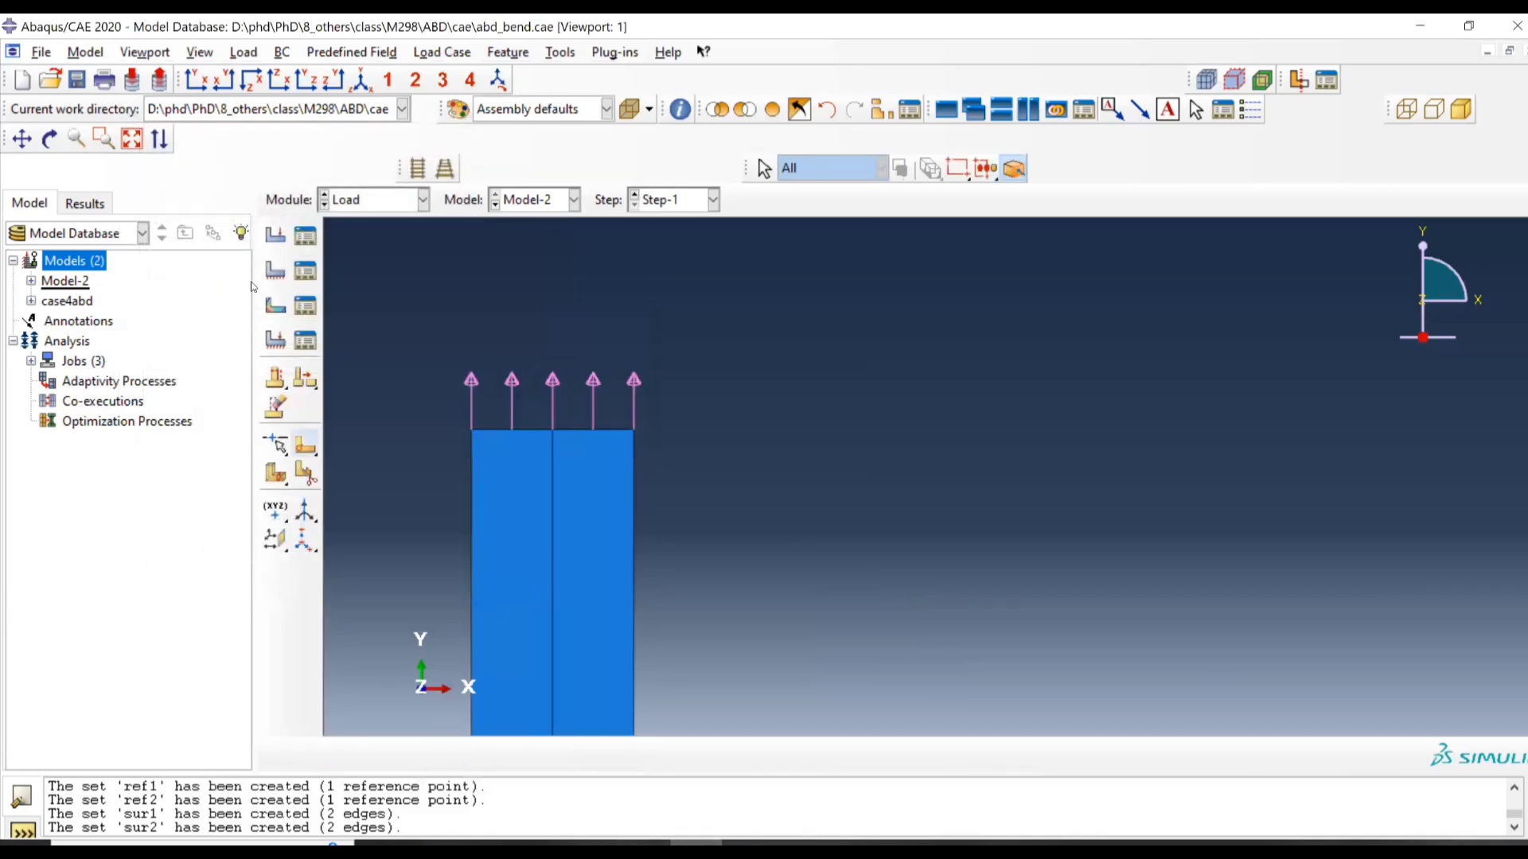
Step: Create a second shell edge load in Step-1 on the same two segments of the strip's free short edge
left_click(276, 236)
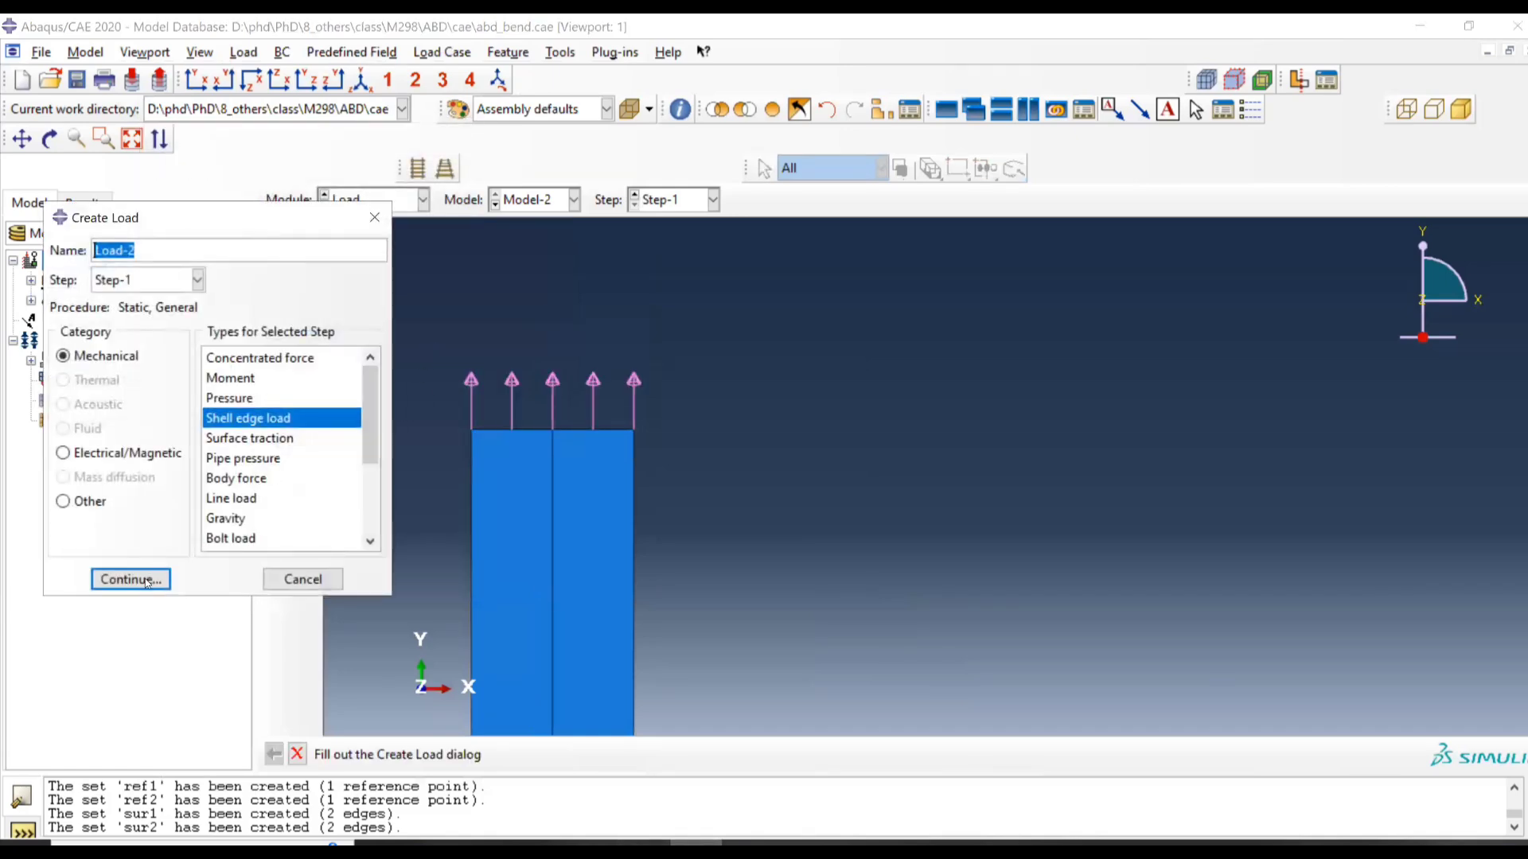
key("Return")
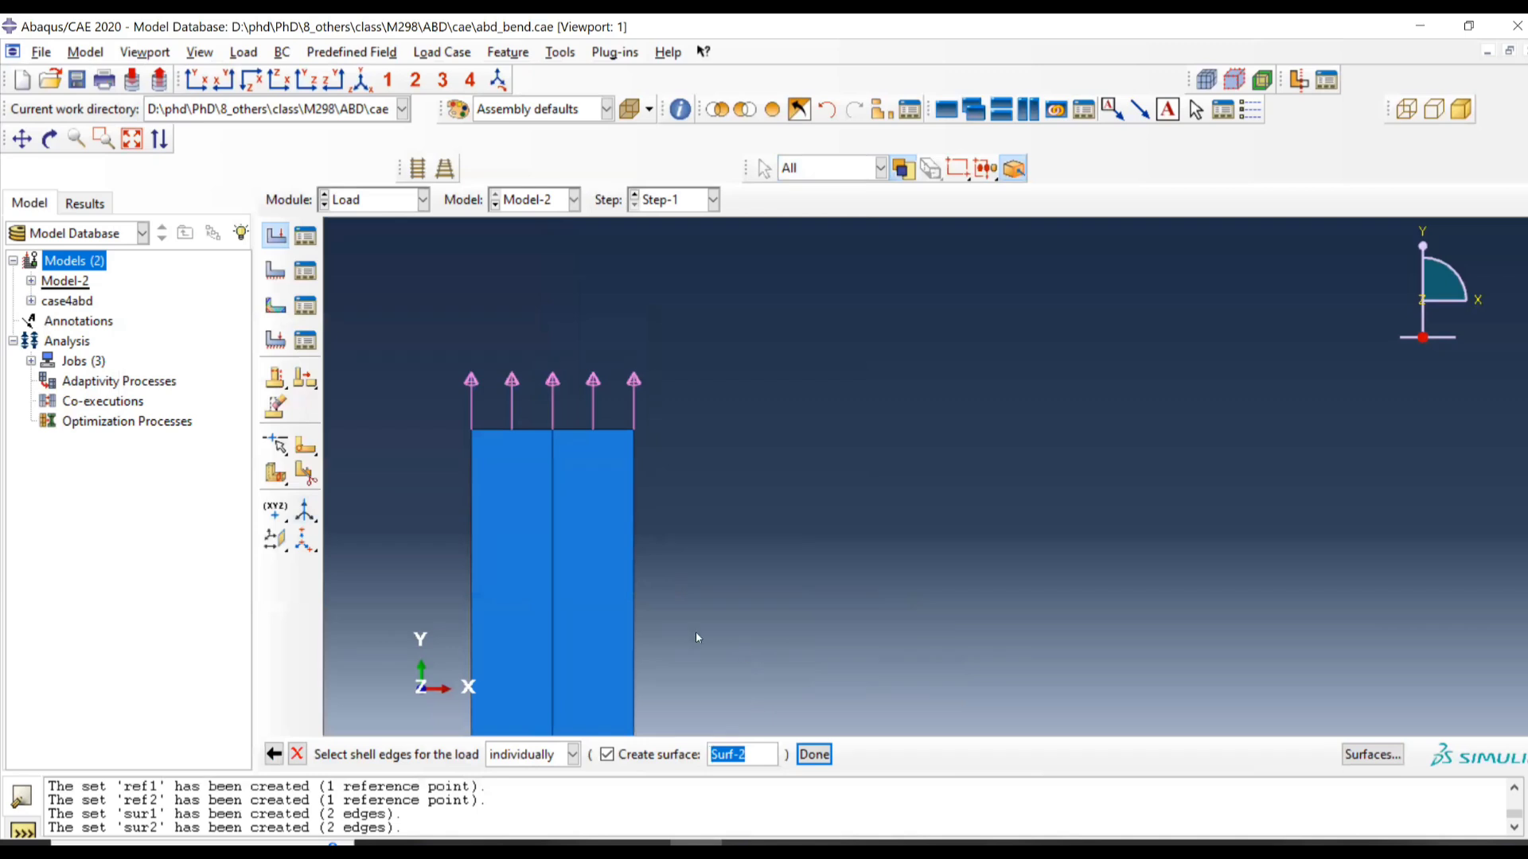
left_click(520, 430)
left_click(586, 429, "shift")
middle_click(576, 477)
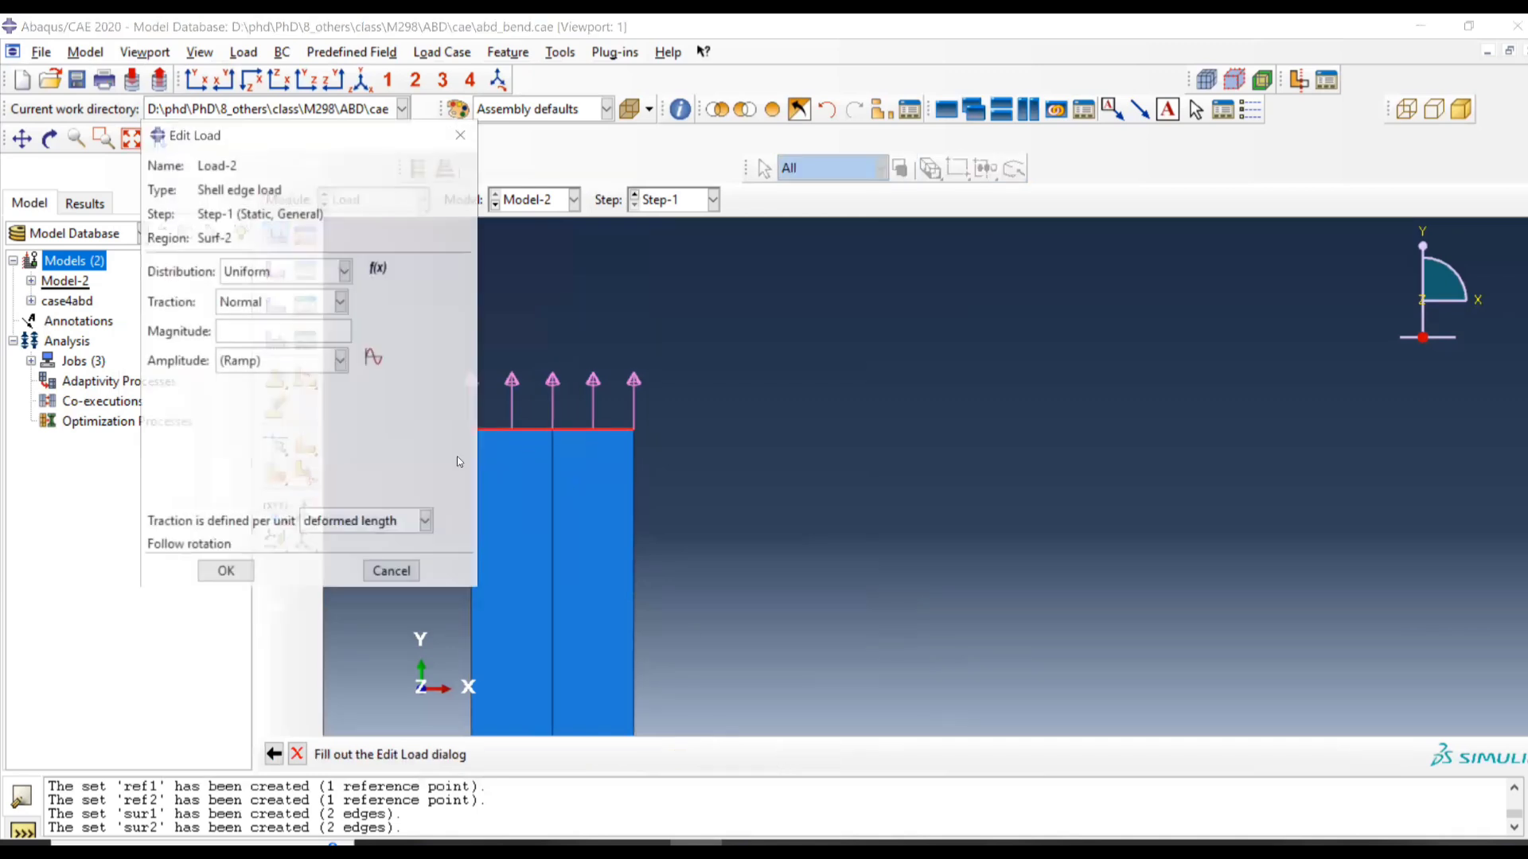
Step: Set Load-2 to a transverse traction with magnitude -40 and save the load
left_click(242, 305)
left_click(252, 344)
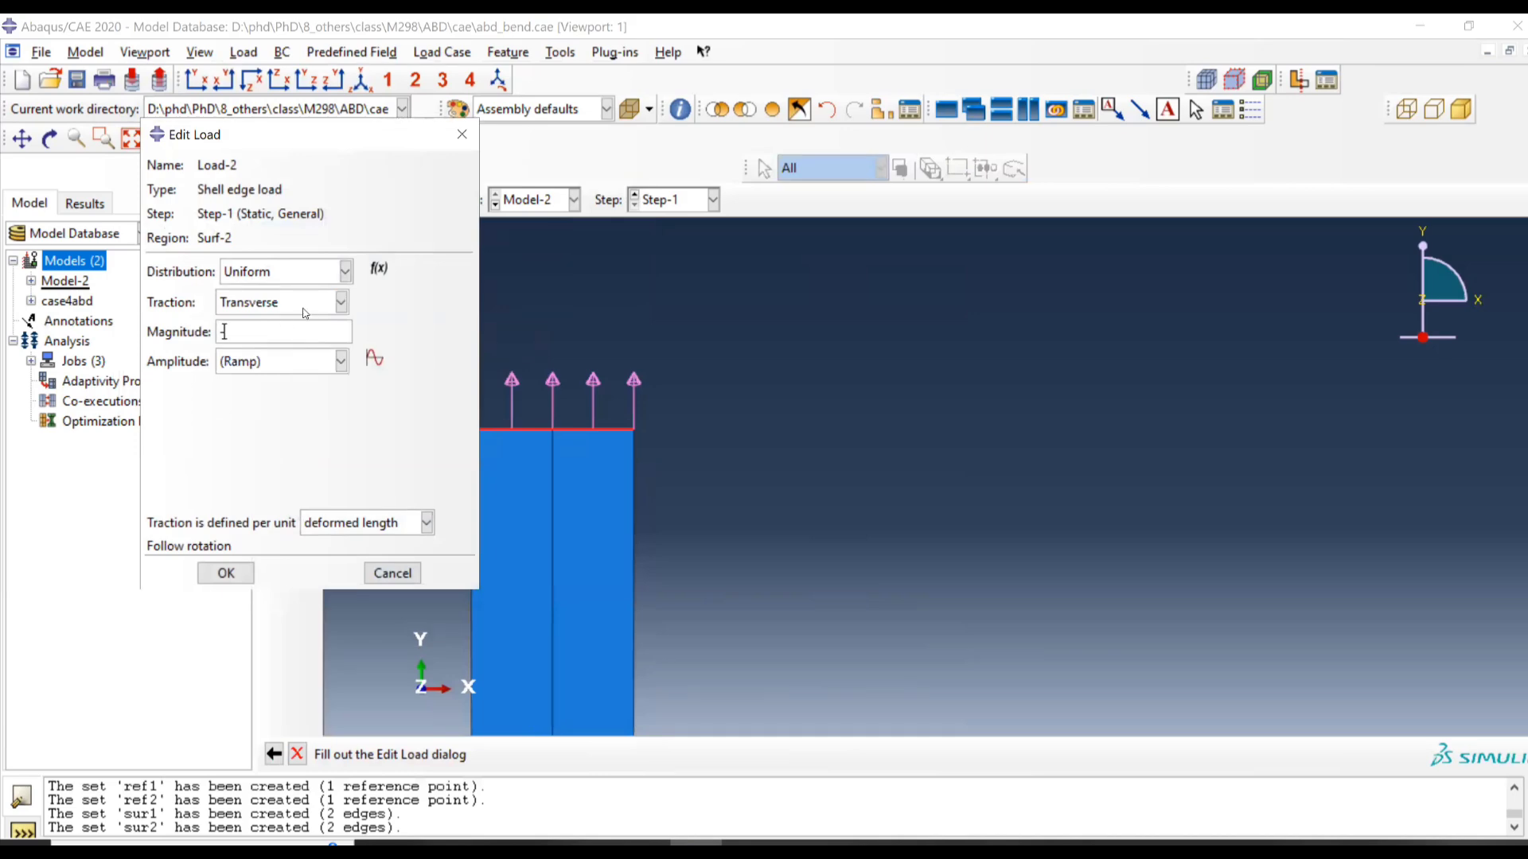
type("-40")
left_click(226, 573)
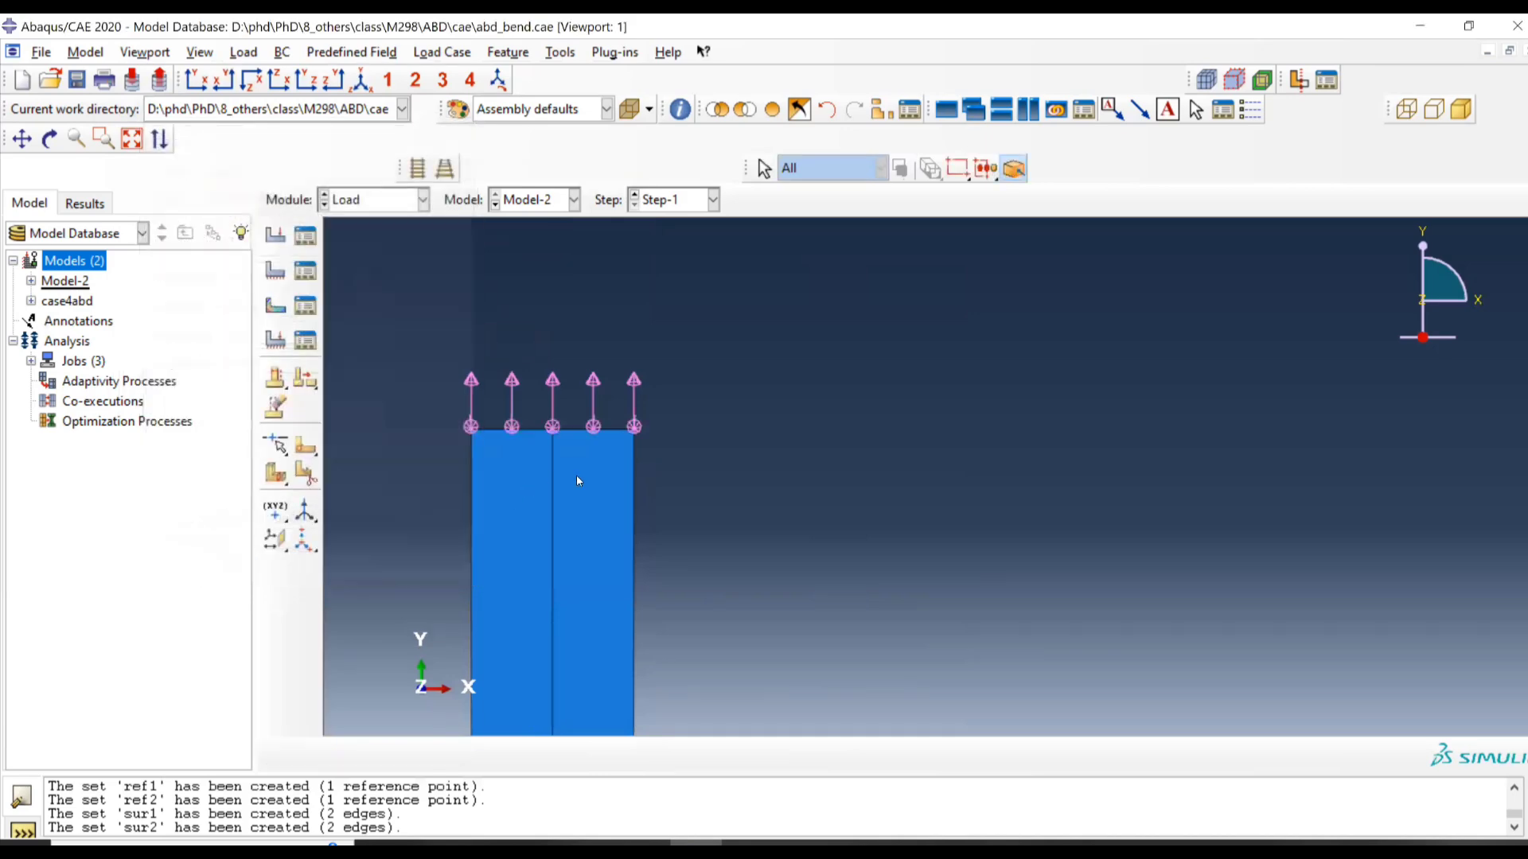
Step: In the Mesh module, assign quad element shape and the structured technique to all faces of Part-1
scroll(567, 471, "down", 3)
left_click(374, 200)
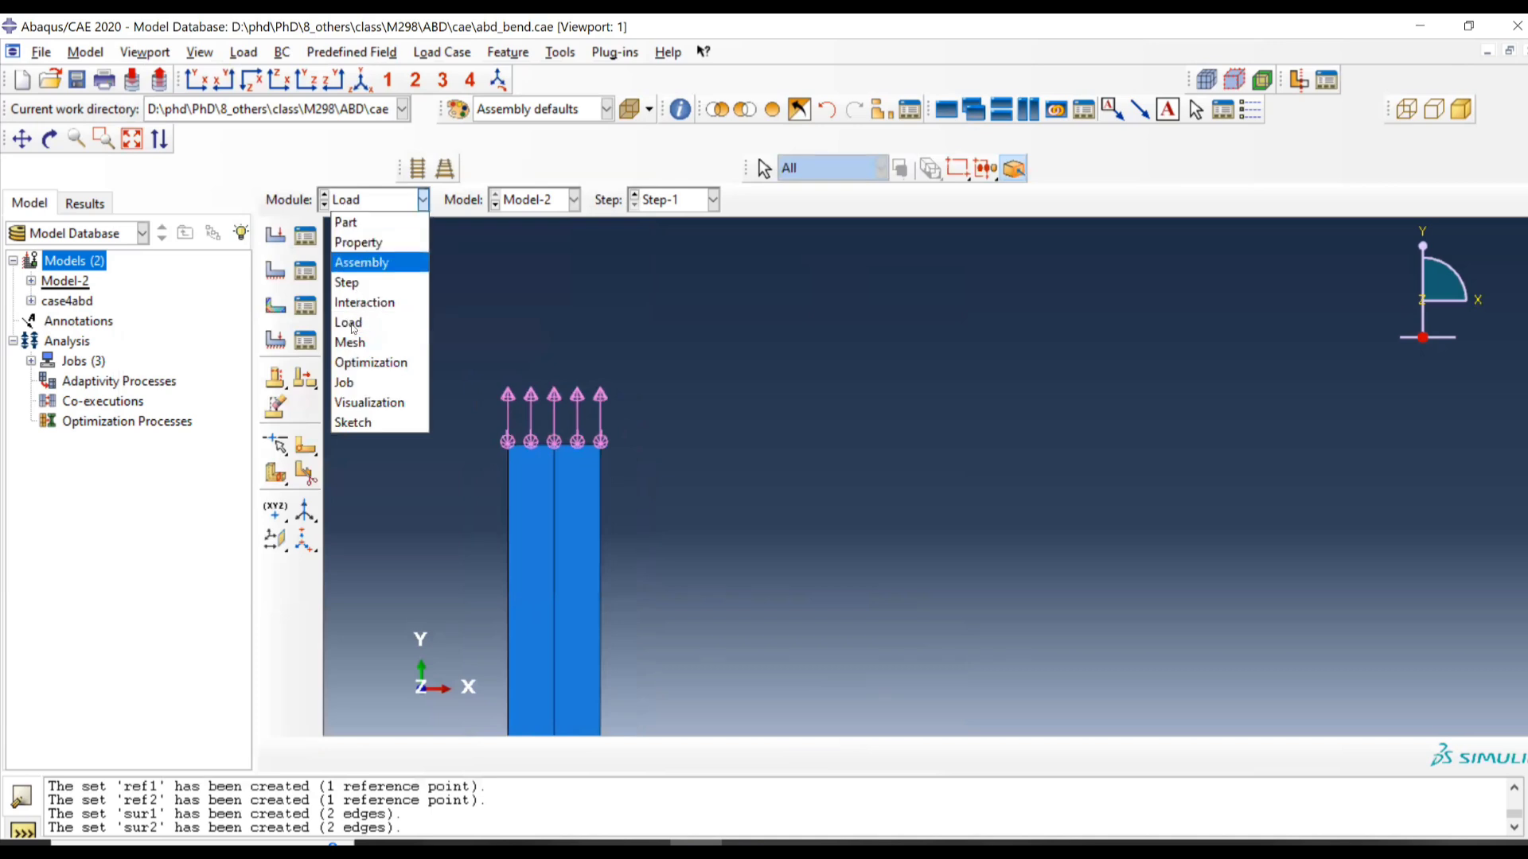
left_click(351, 338)
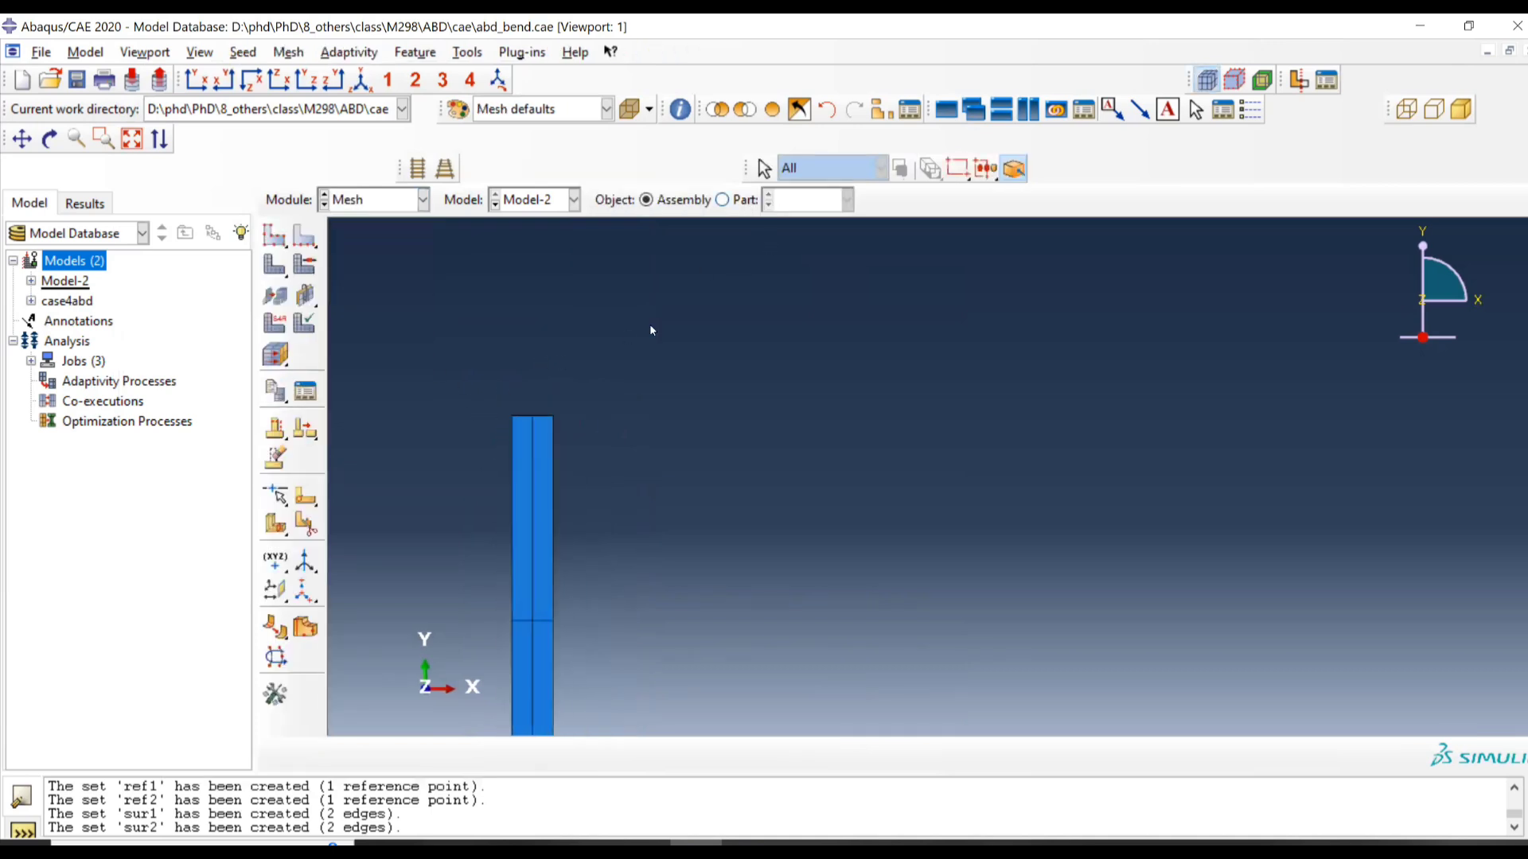
left_click(721, 199)
left_click_drag(617, 267, 813, 505)
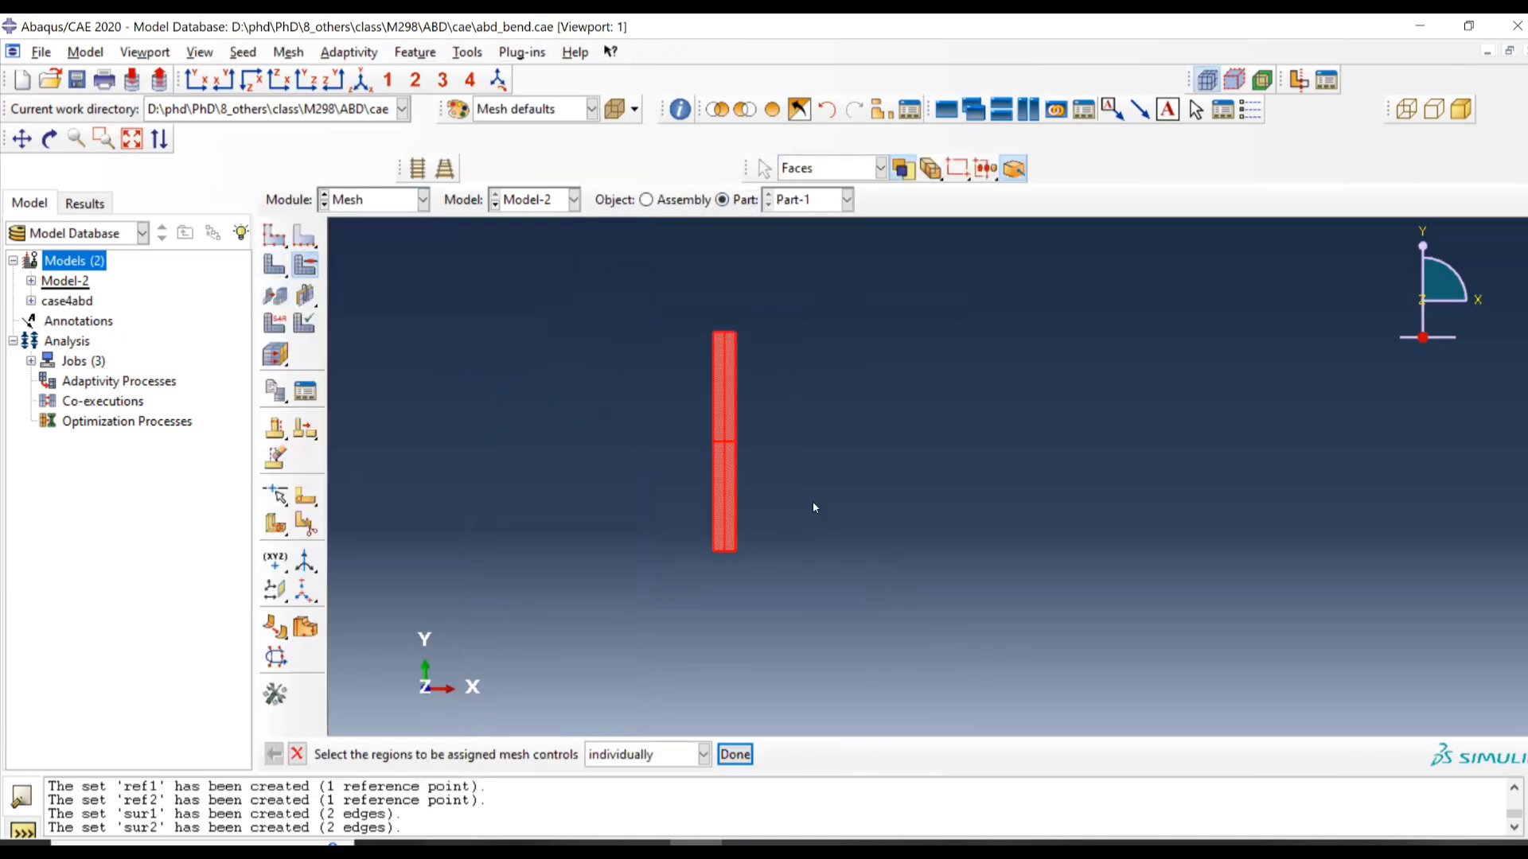
middle_click(813, 504)
left_click(226, 328)
left_click(231, 431)
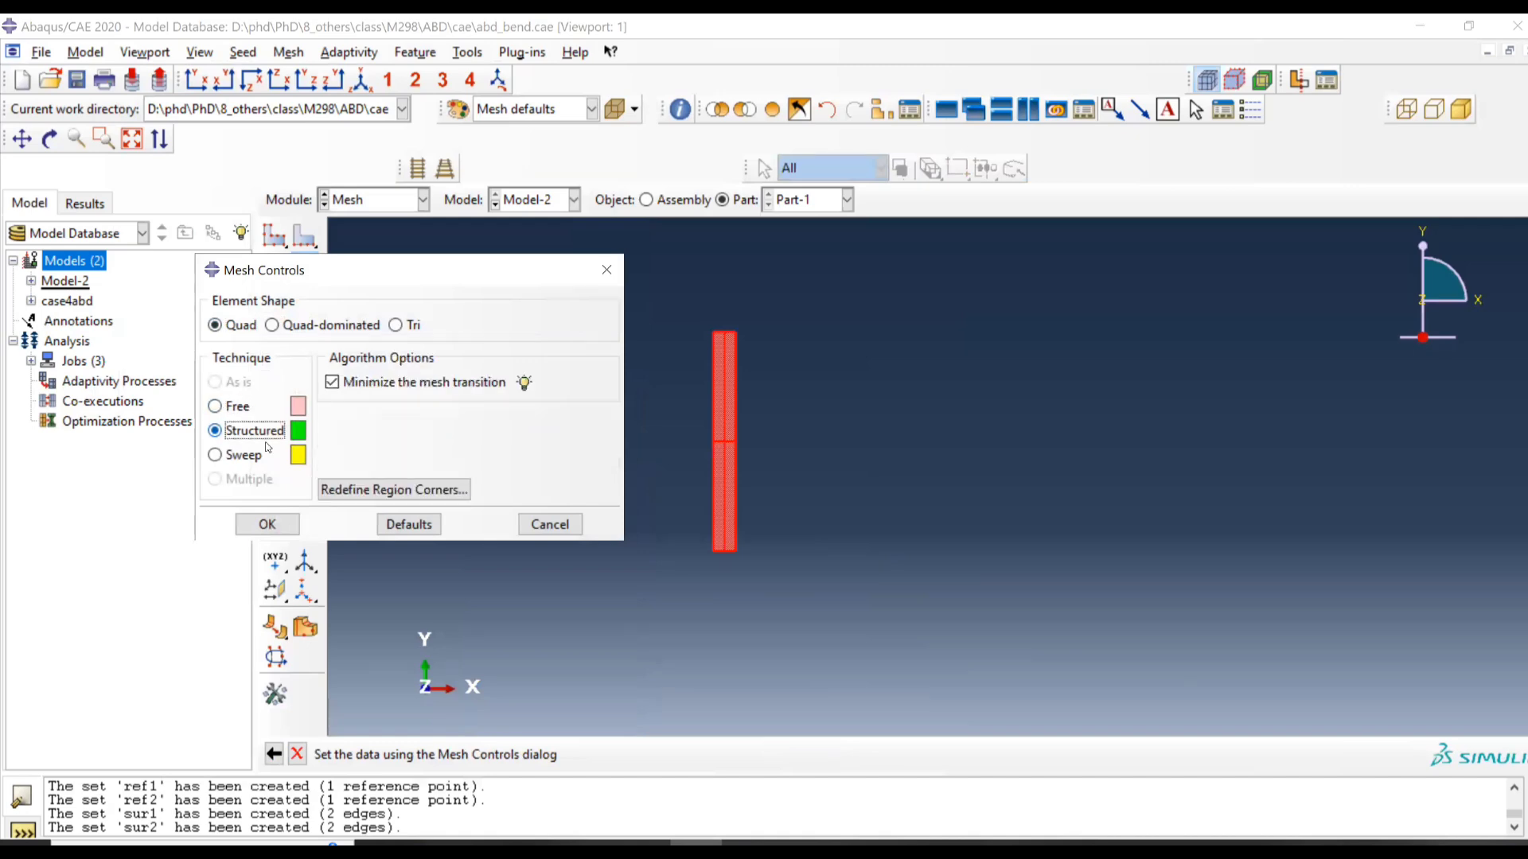
left_click(270, 519)
Step: Apply global seeds to Part-1 and mesh the part
scroll(409, 417, "up", 2)
scroll(374, 373, "down", 4)
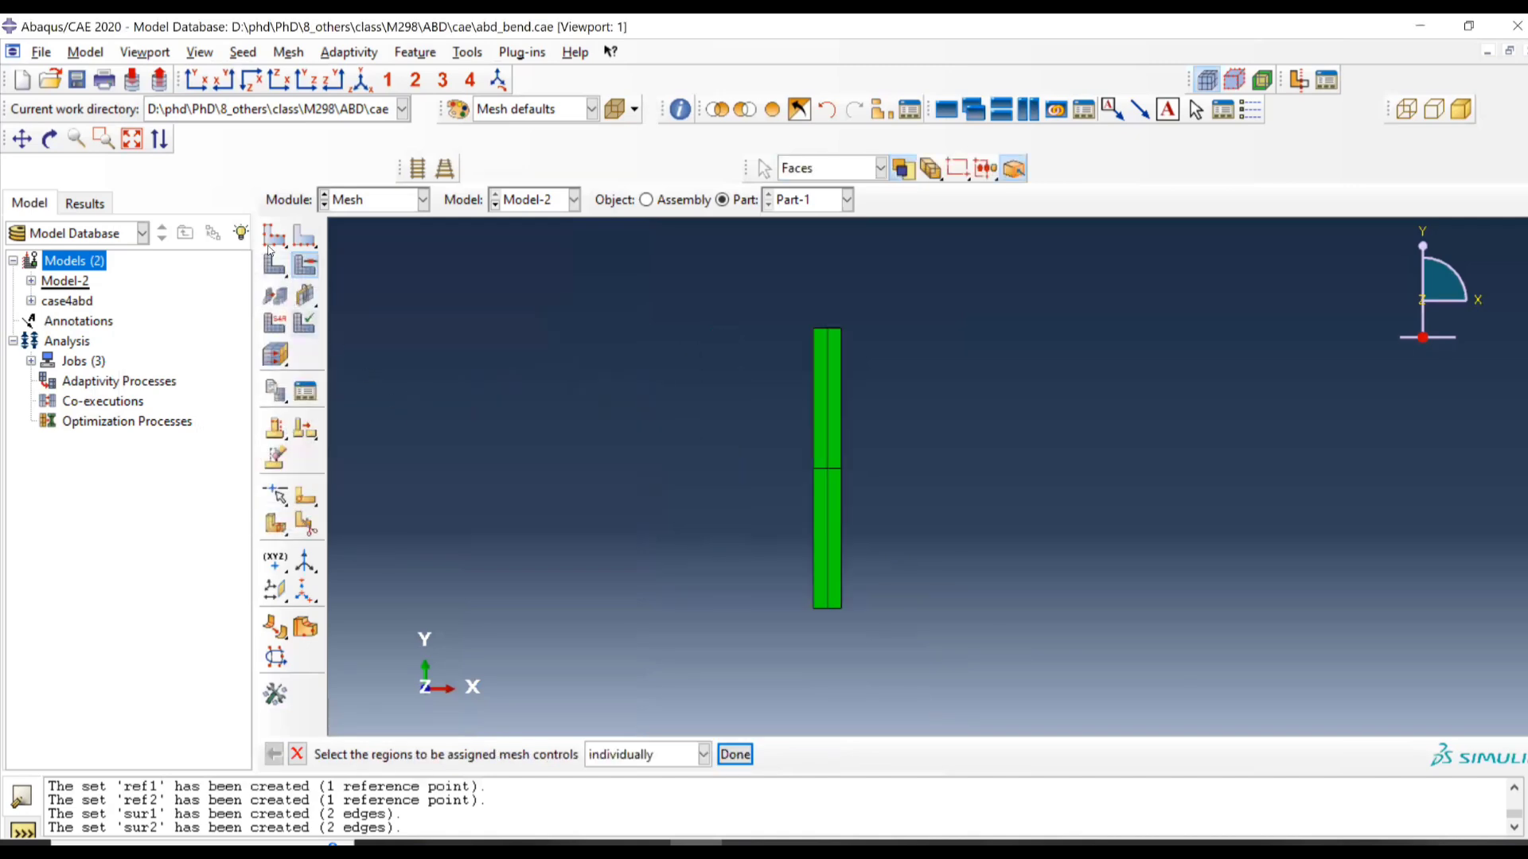
left_click(276, 236)
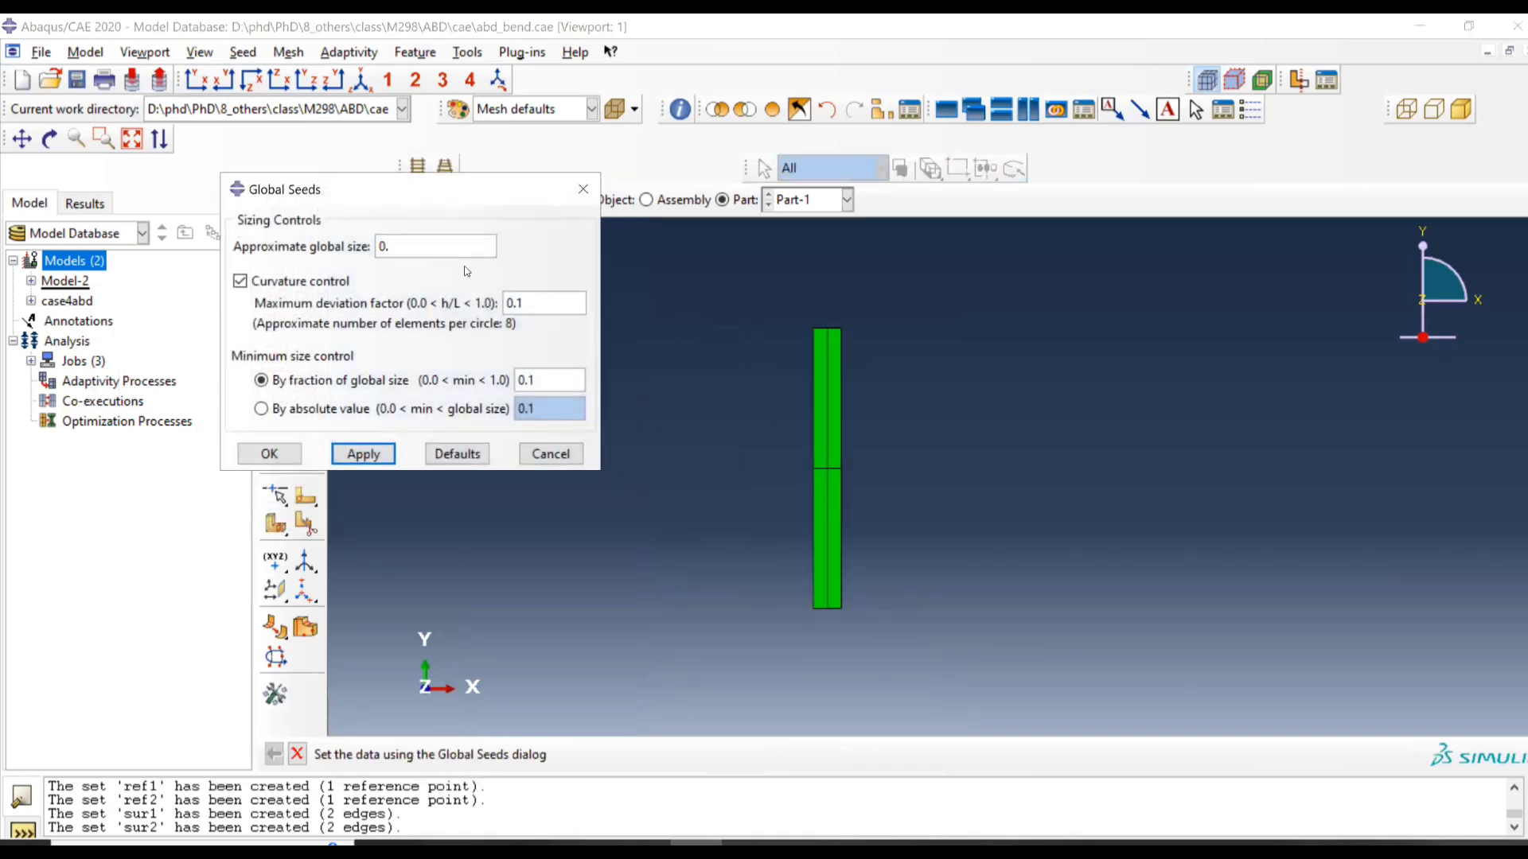
left_click(269, 453)
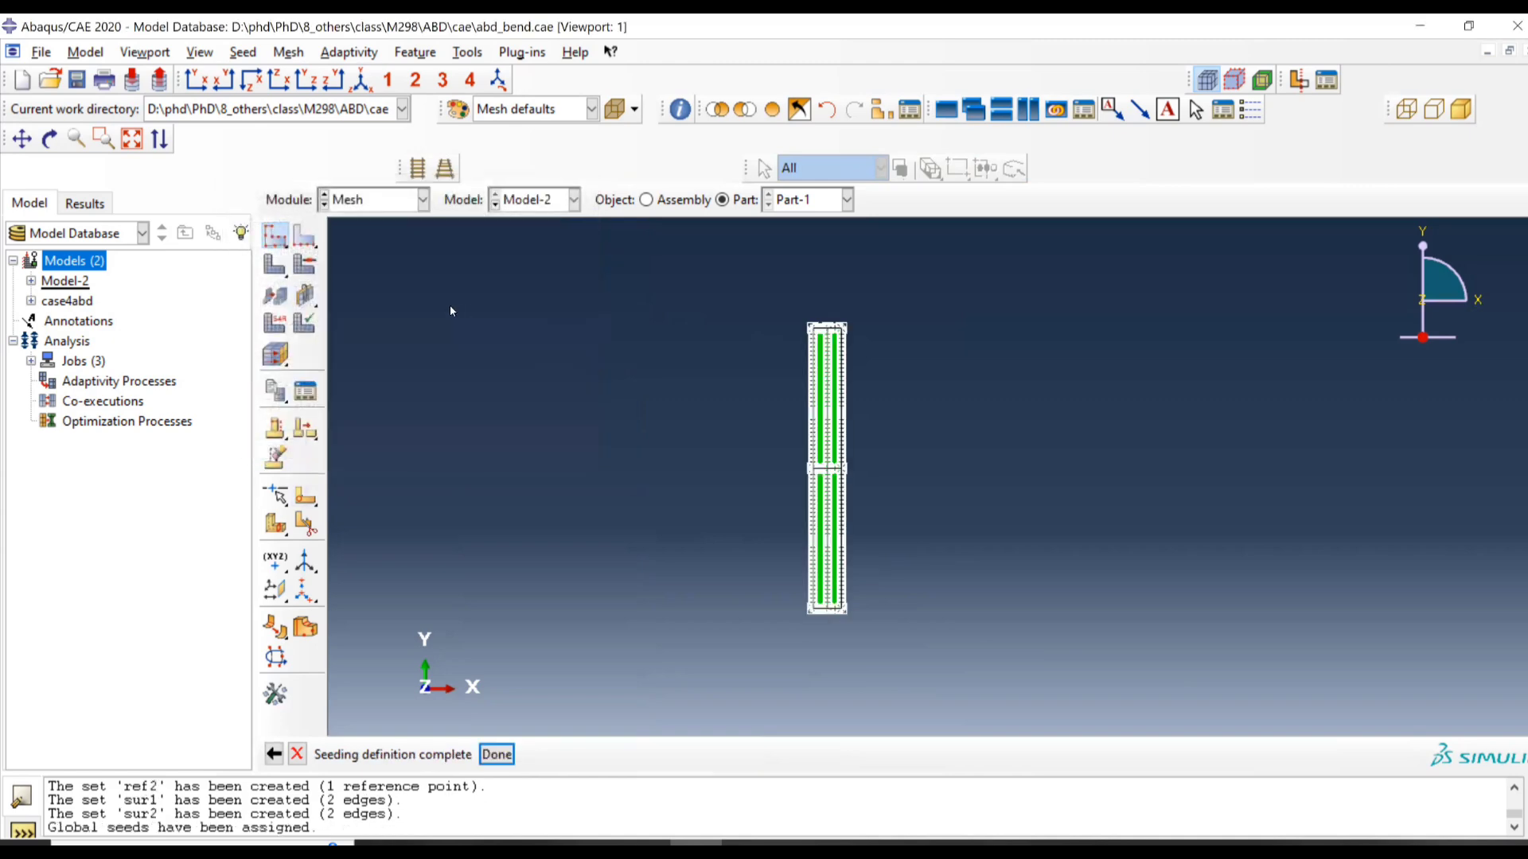
left_click(279, 265)
middle_click(397, 302)
Step: Assign standard linear shell elements without reduced integration (S4) to the whole part
left_click(278, 321)
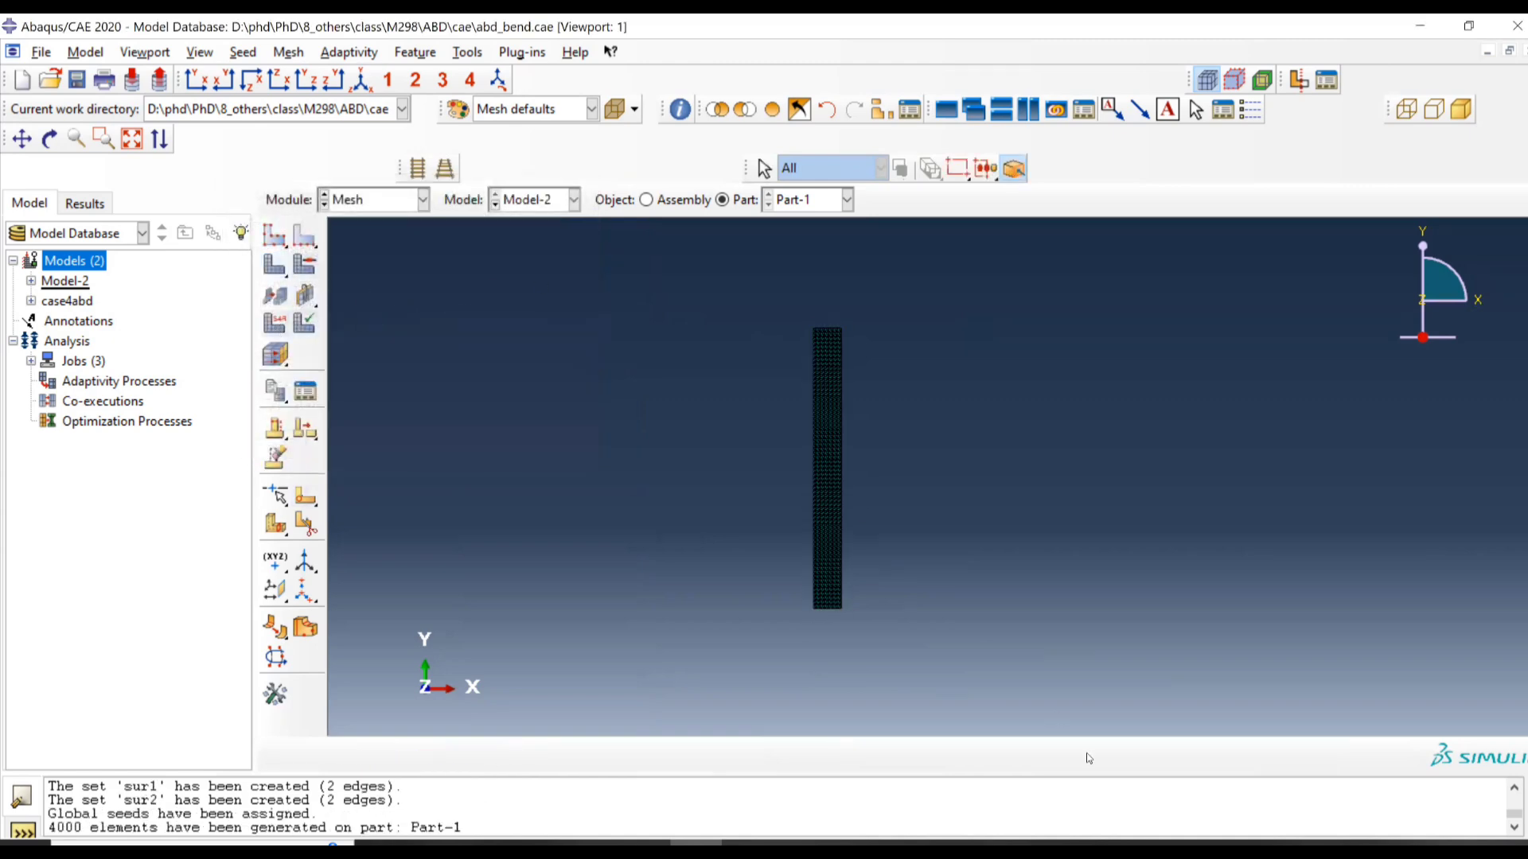
left_click_drag(1027, 700, 688, 318)
middle_click(671, 518)
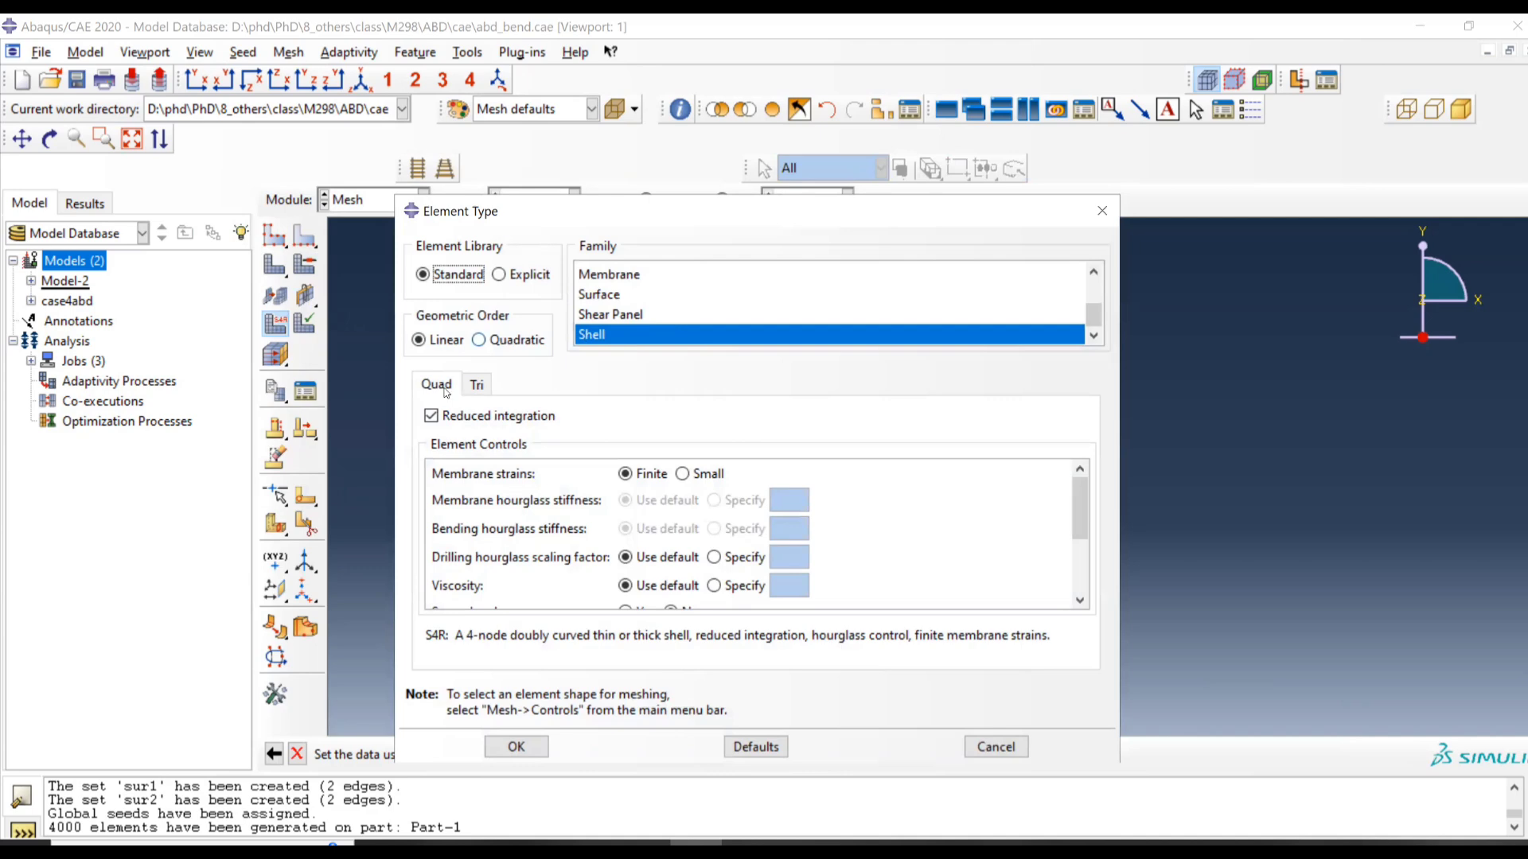
left_click(432, 416)
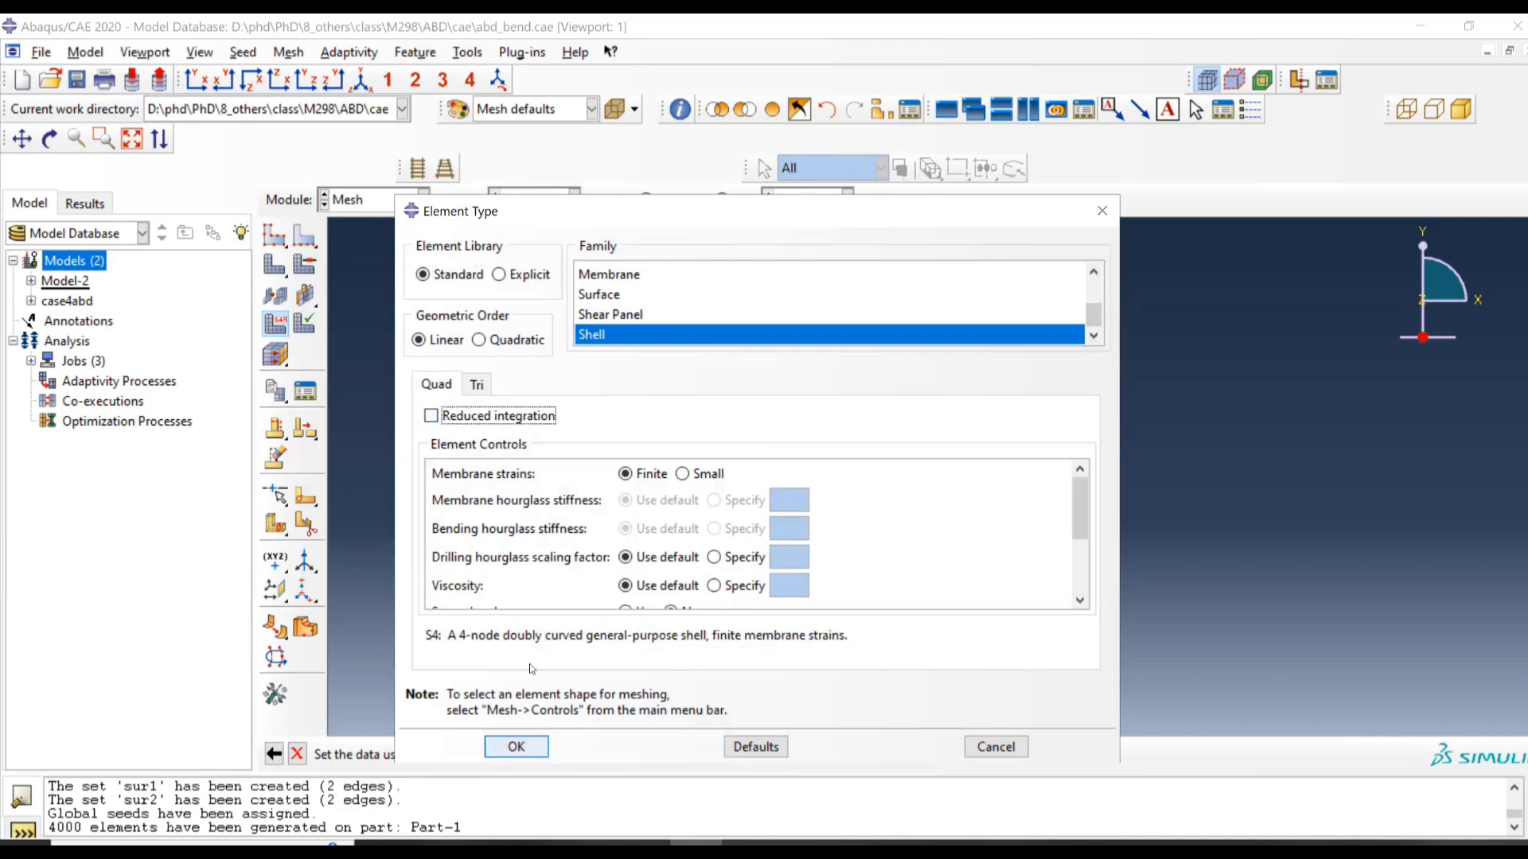
left_click(517, 746)
key("Escape")
Step: Reopen CompositeLayup-1 in the Property module, ensure its calculated sections are made symmetric, and save the layup
left_click(374, 199)
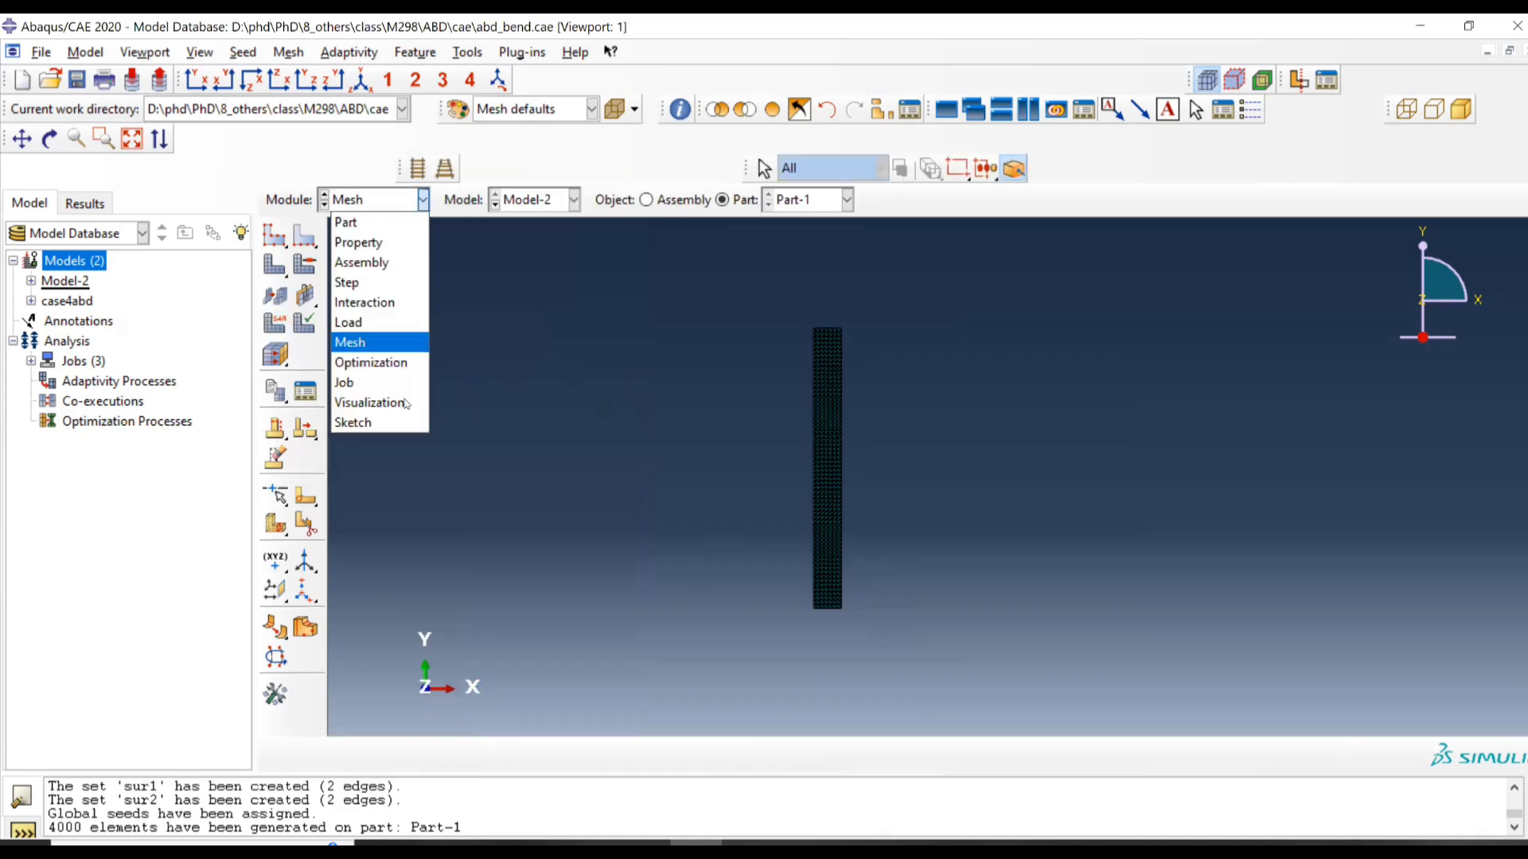
left_click(360, 242)
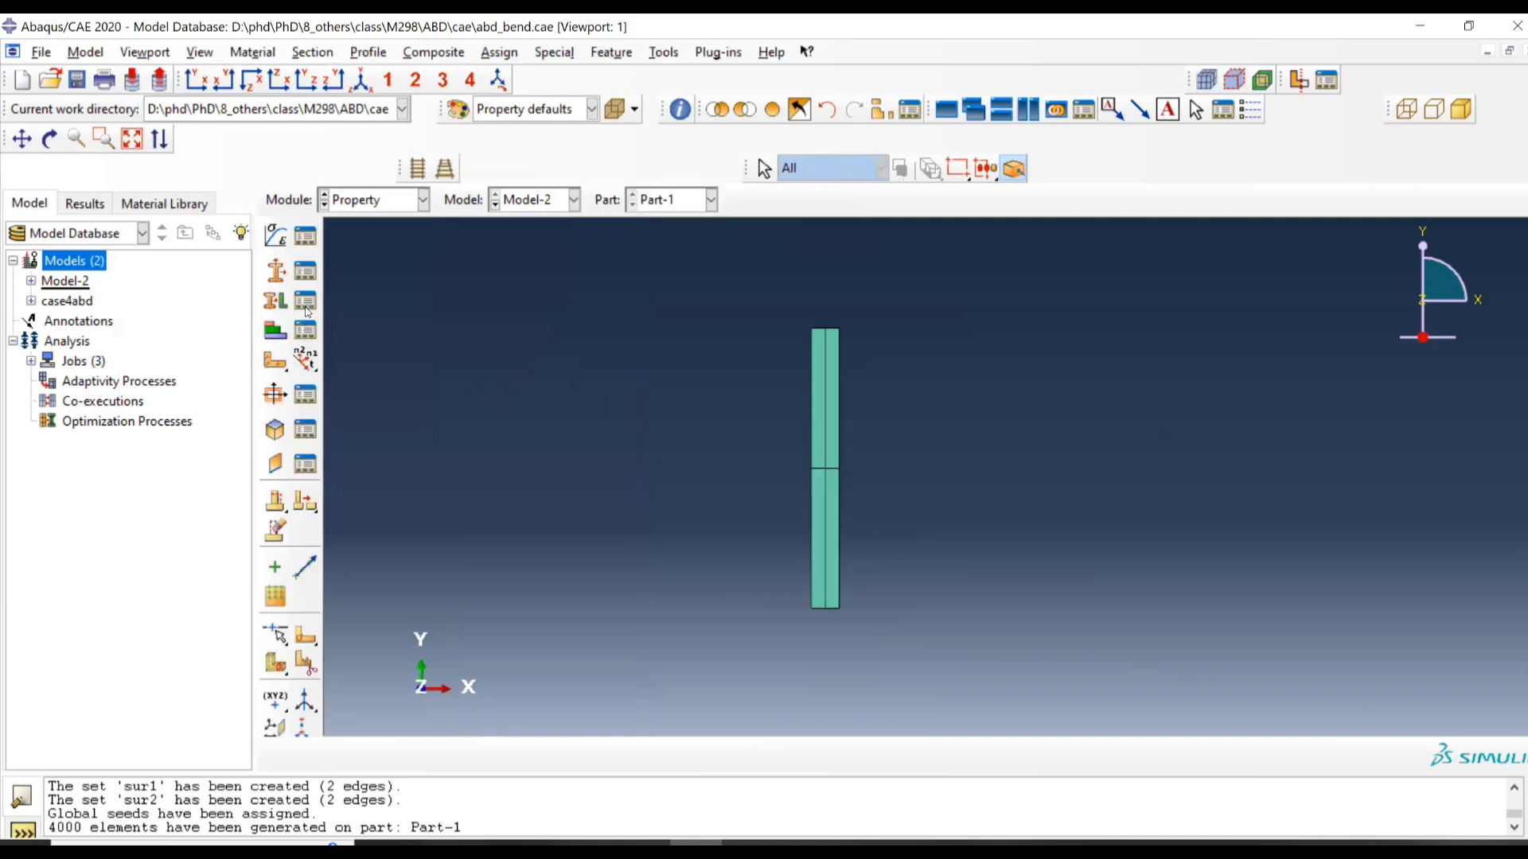
left_click(305, 330)
left_click(762, 265)
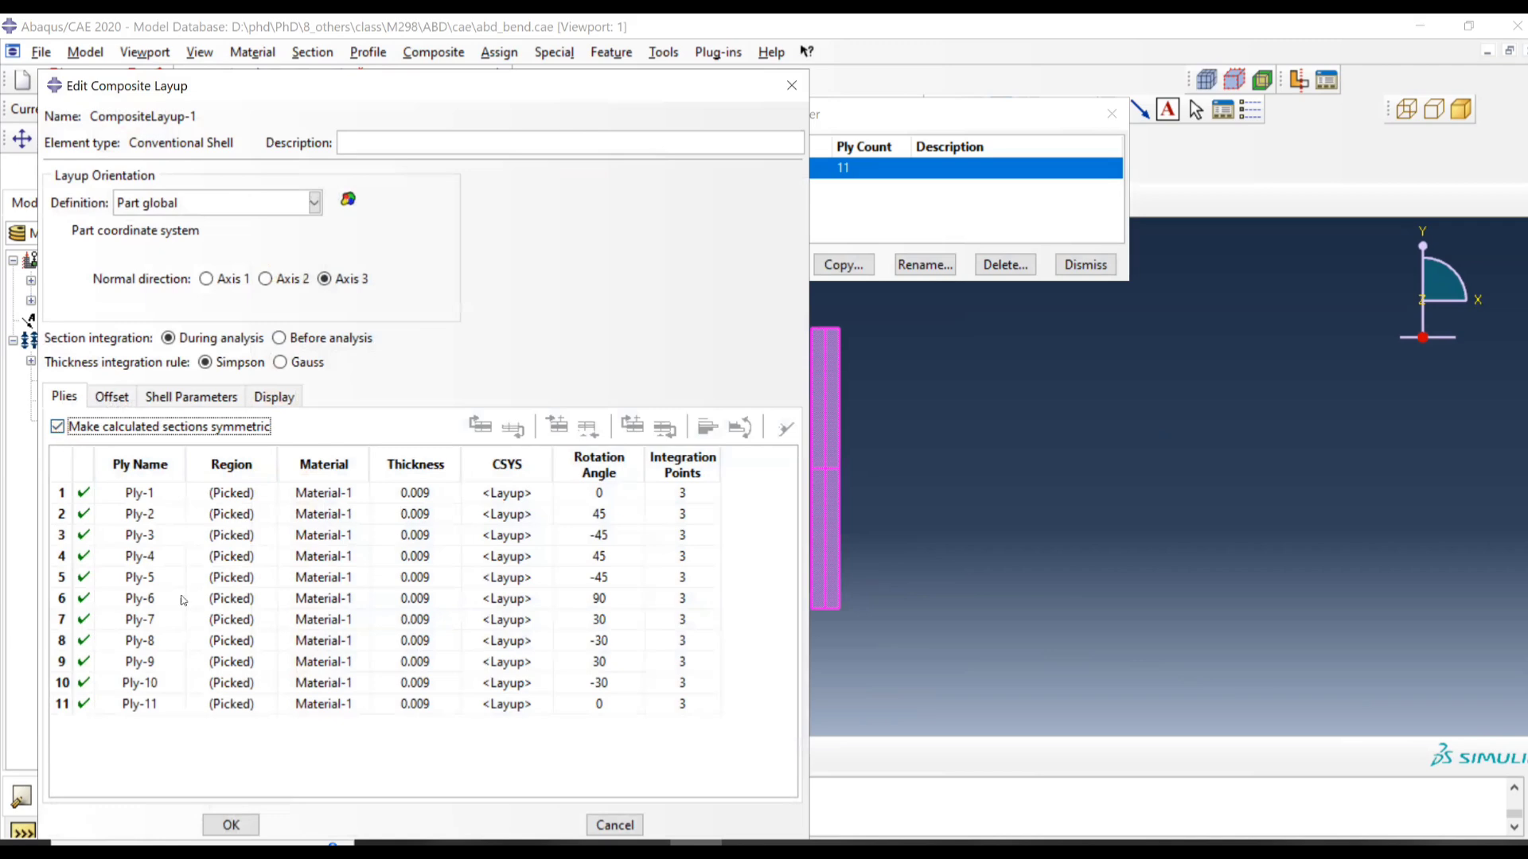
left_click(231, 824)
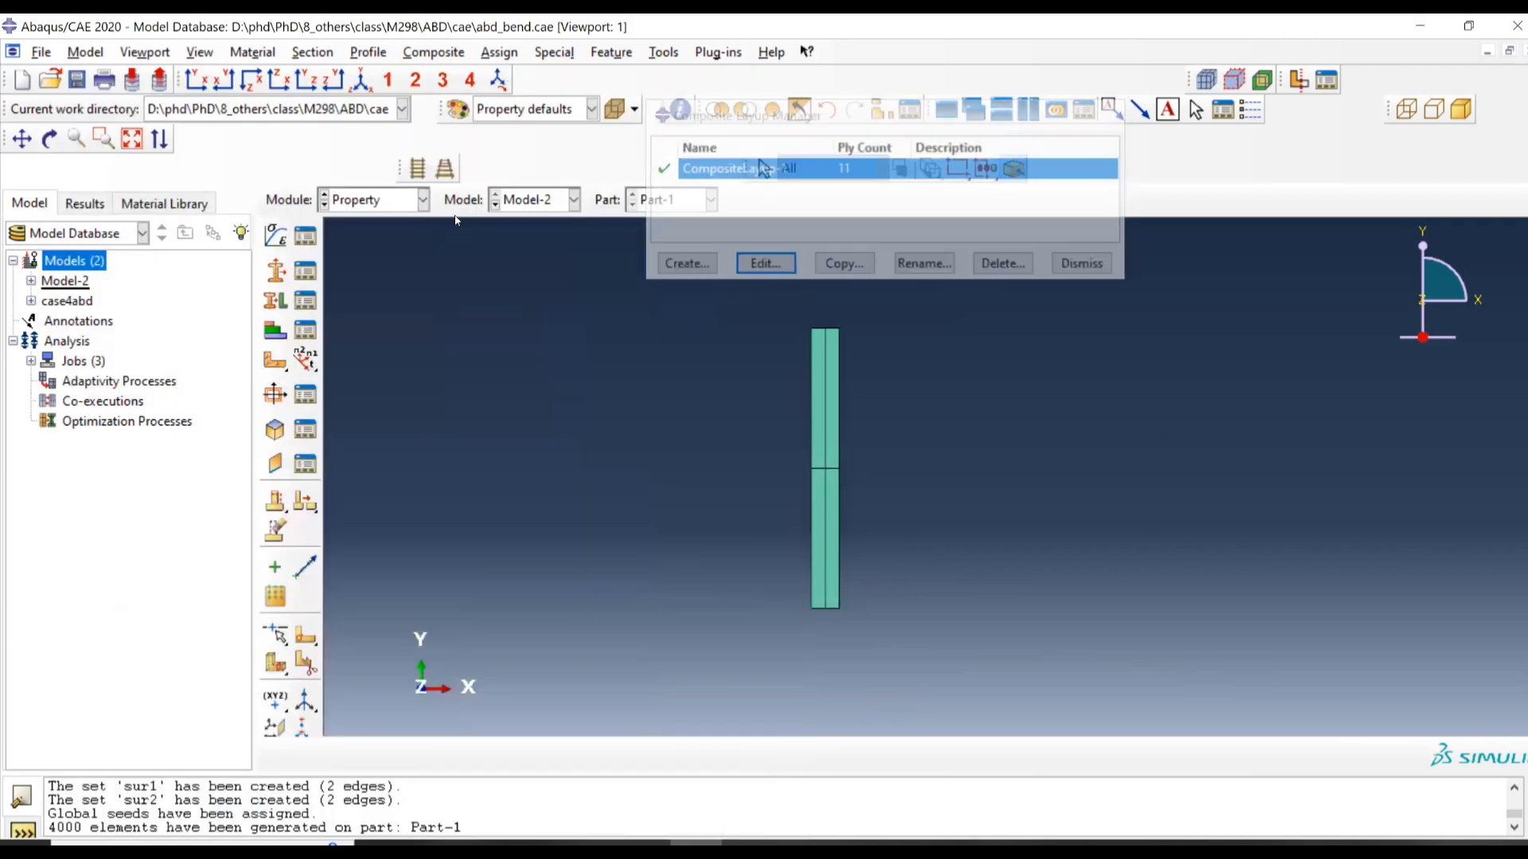
Step: Resubmit the case4_composite job in the Job module, overwriting its existing files, and open its results
left_click(422, 200)
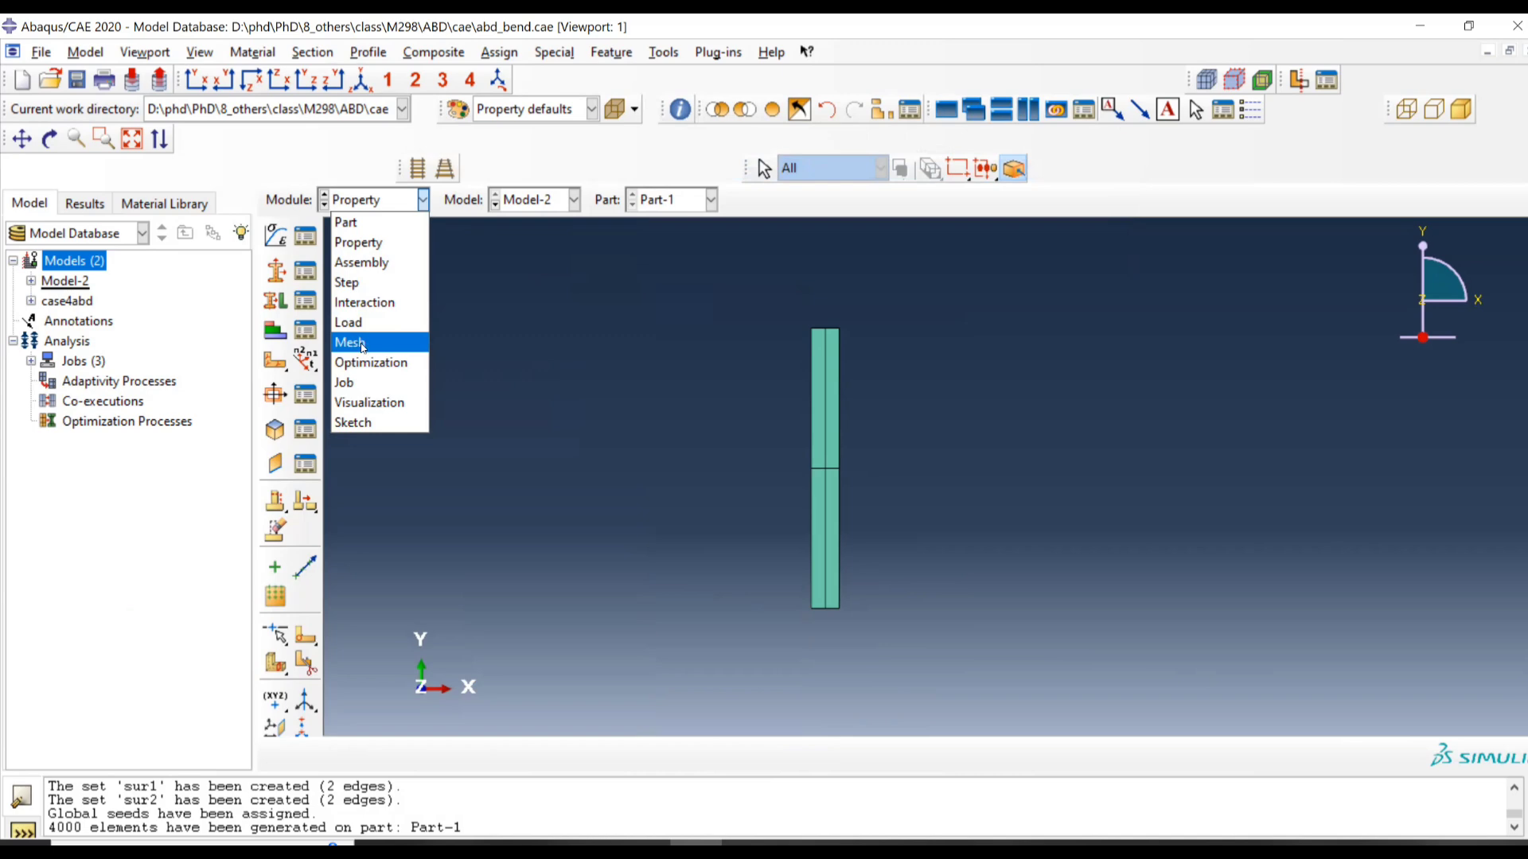
left_click(346, 382)
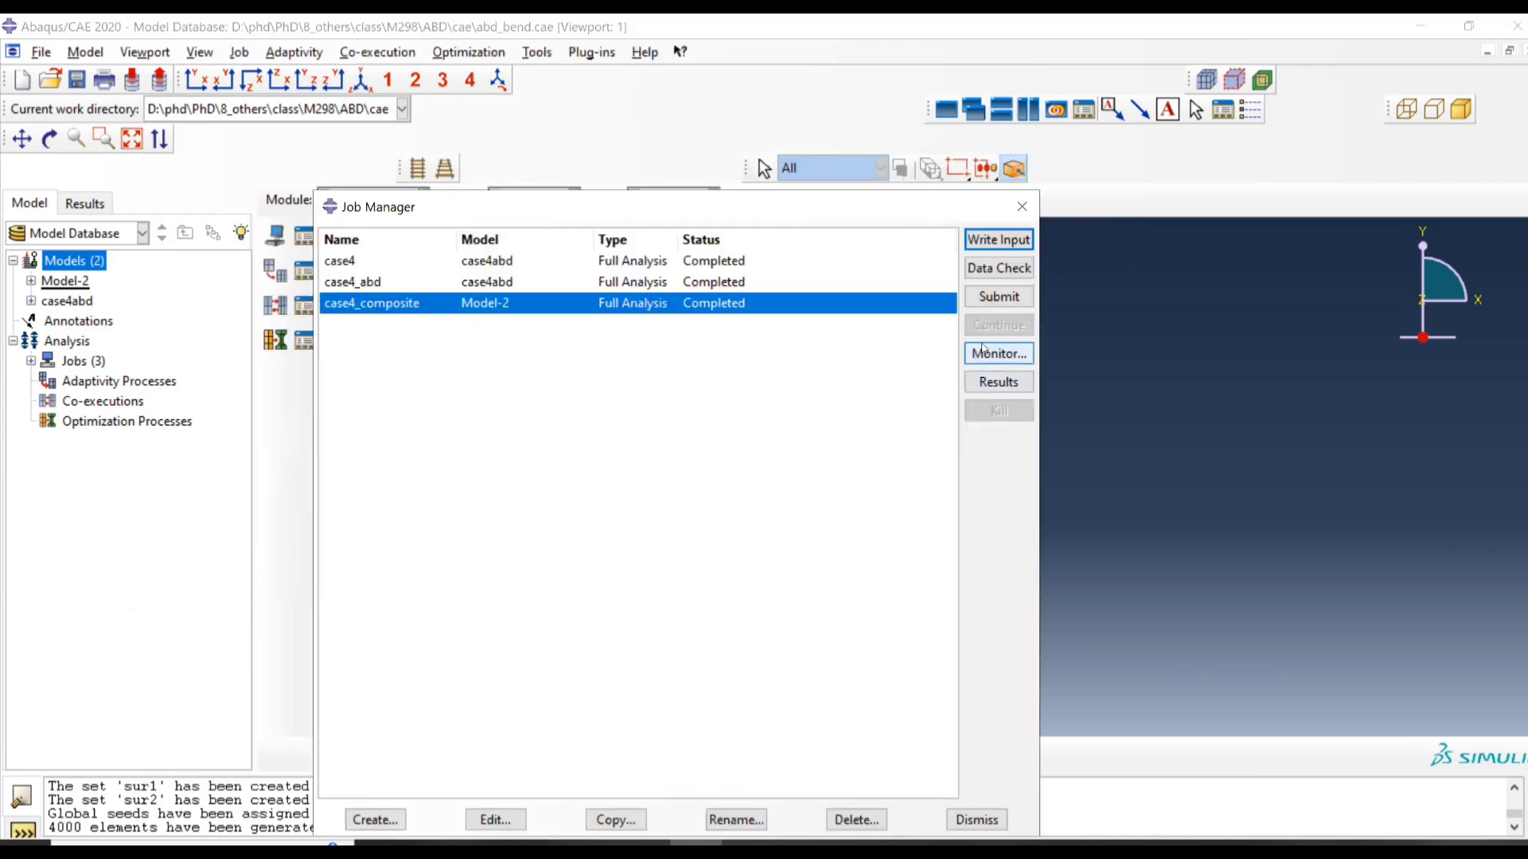
left_click(988, 300)
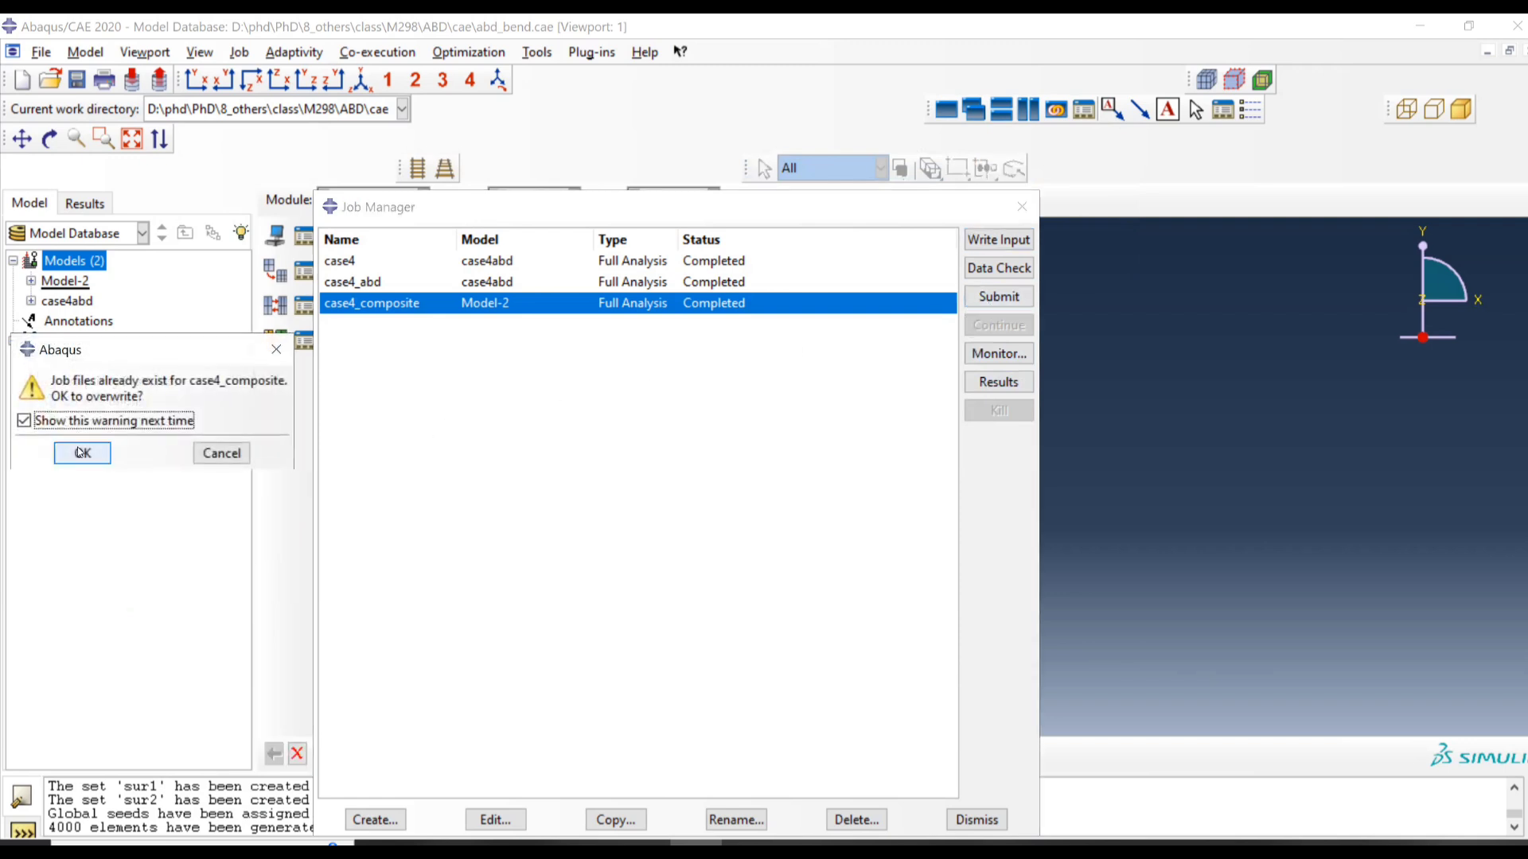
left_click(81, 452)
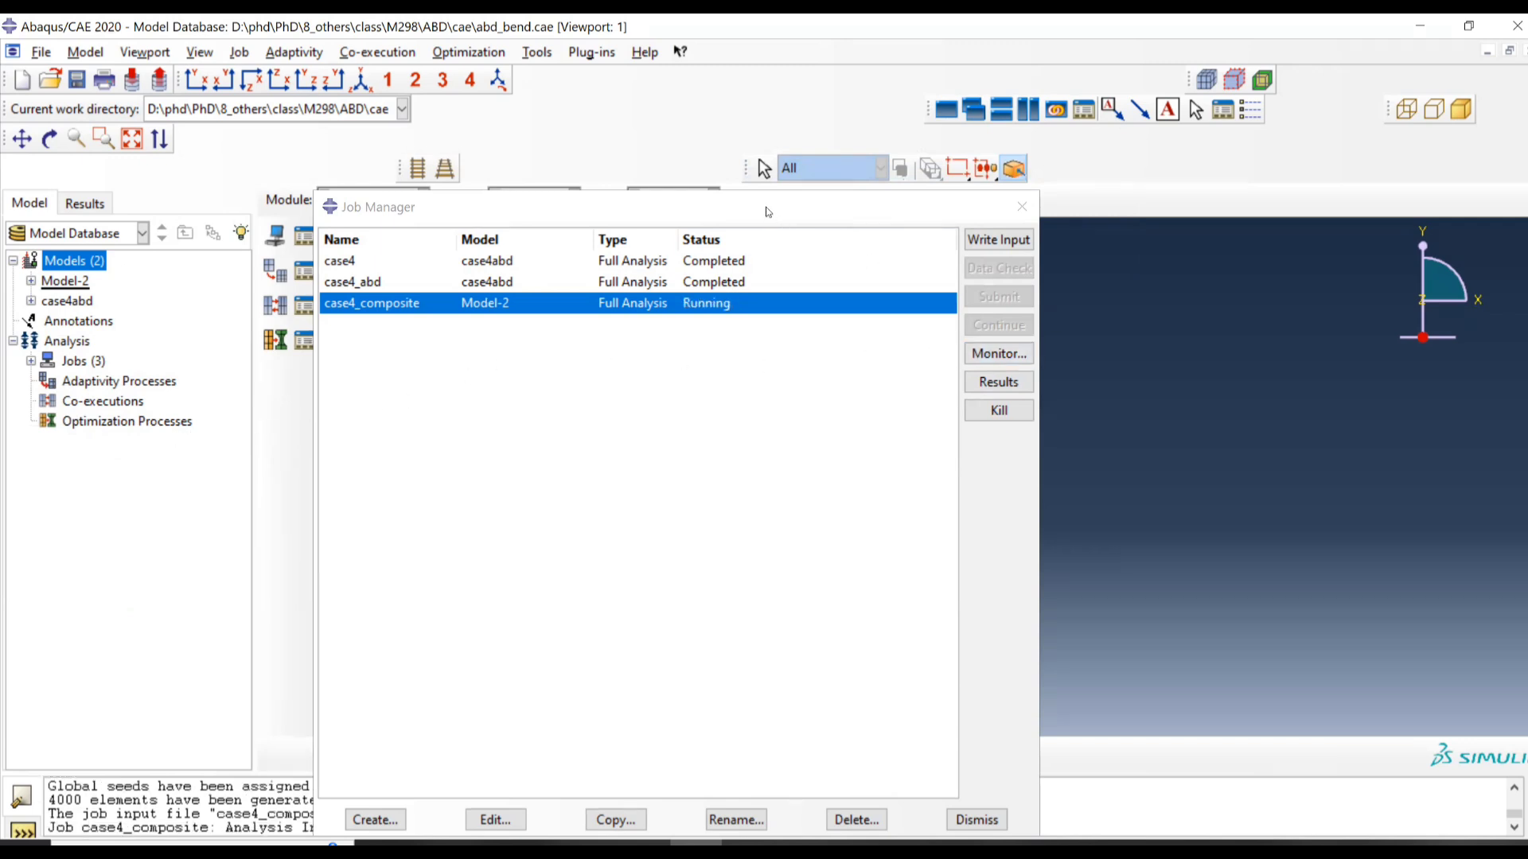
left_click(772, 208)
left_click_drag(777, 212, 787, 120)
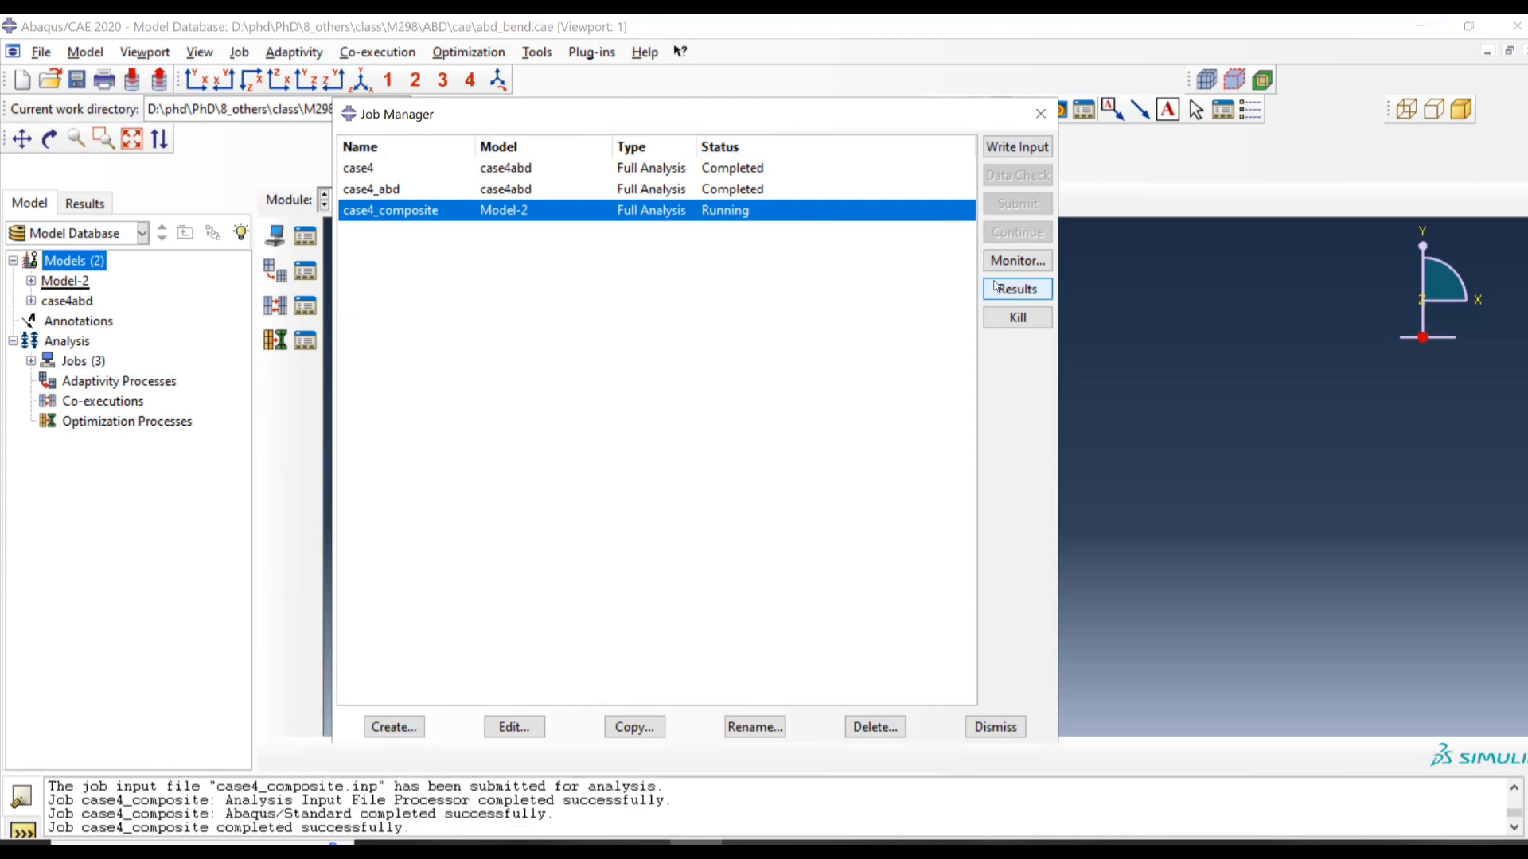
left_click(1004, 288)
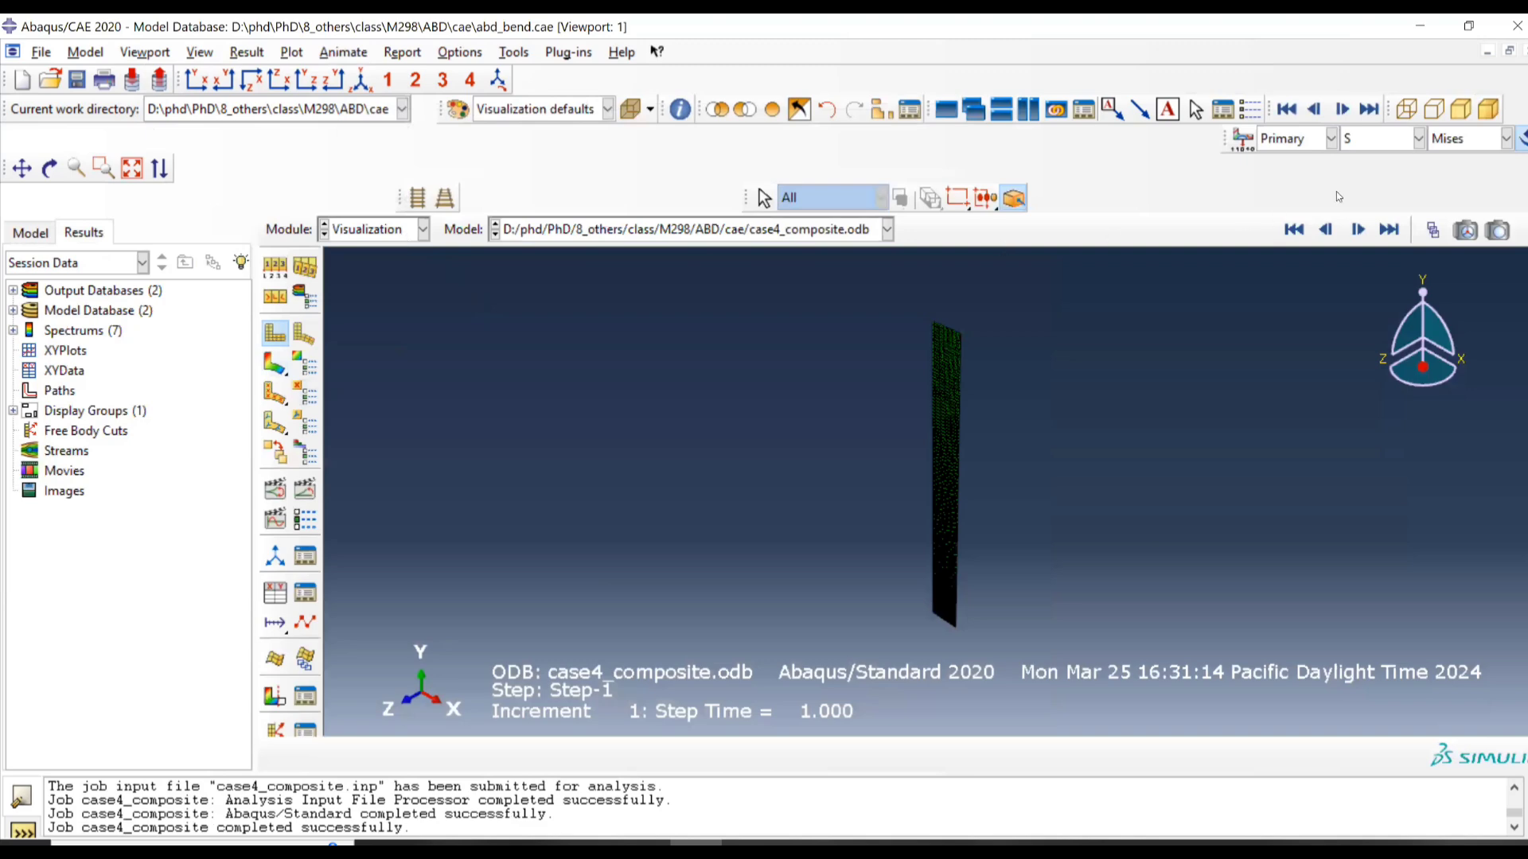
Step: Plot the U1 displacement component as contours on the deformed strip
left_click(1389, 140)
left_click(1383, 242)
left_click(1450, 142)
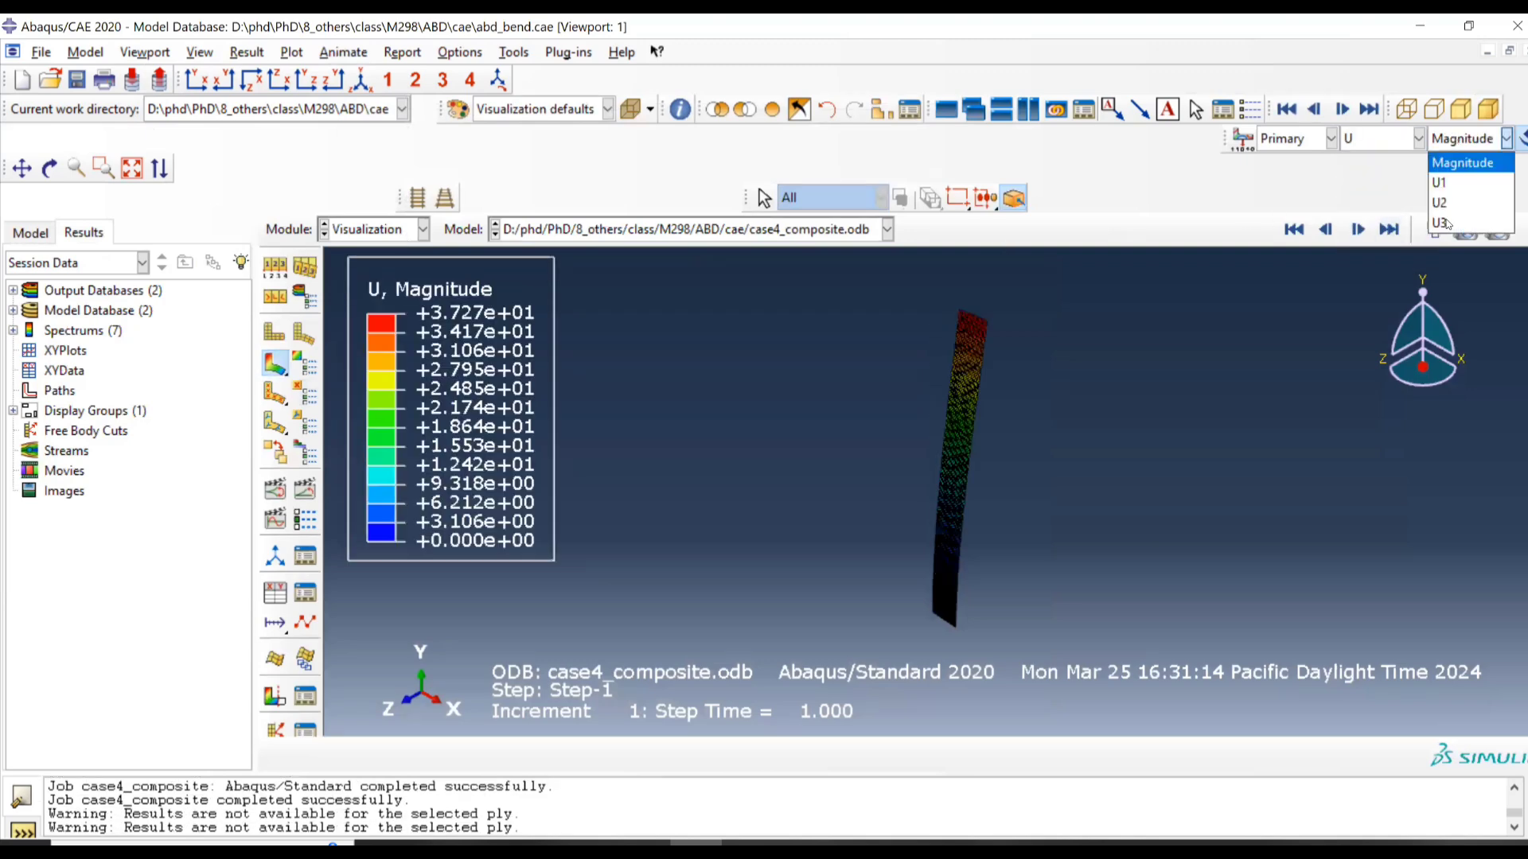
left_click(1451, 186)
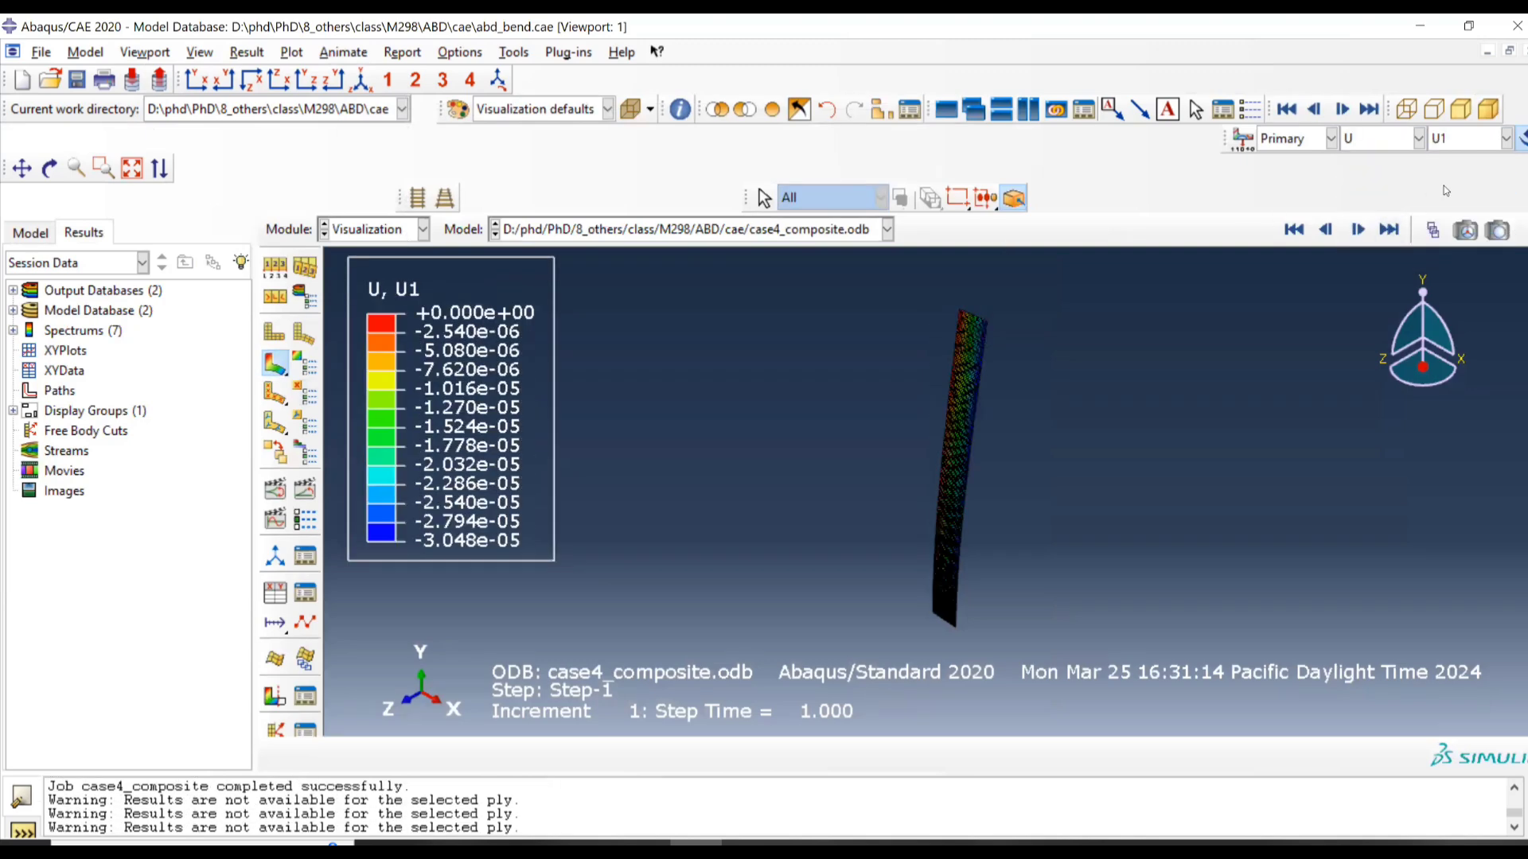
Step: Switch the contour plot to section force SF, component SF2
left_click(1374, 139)
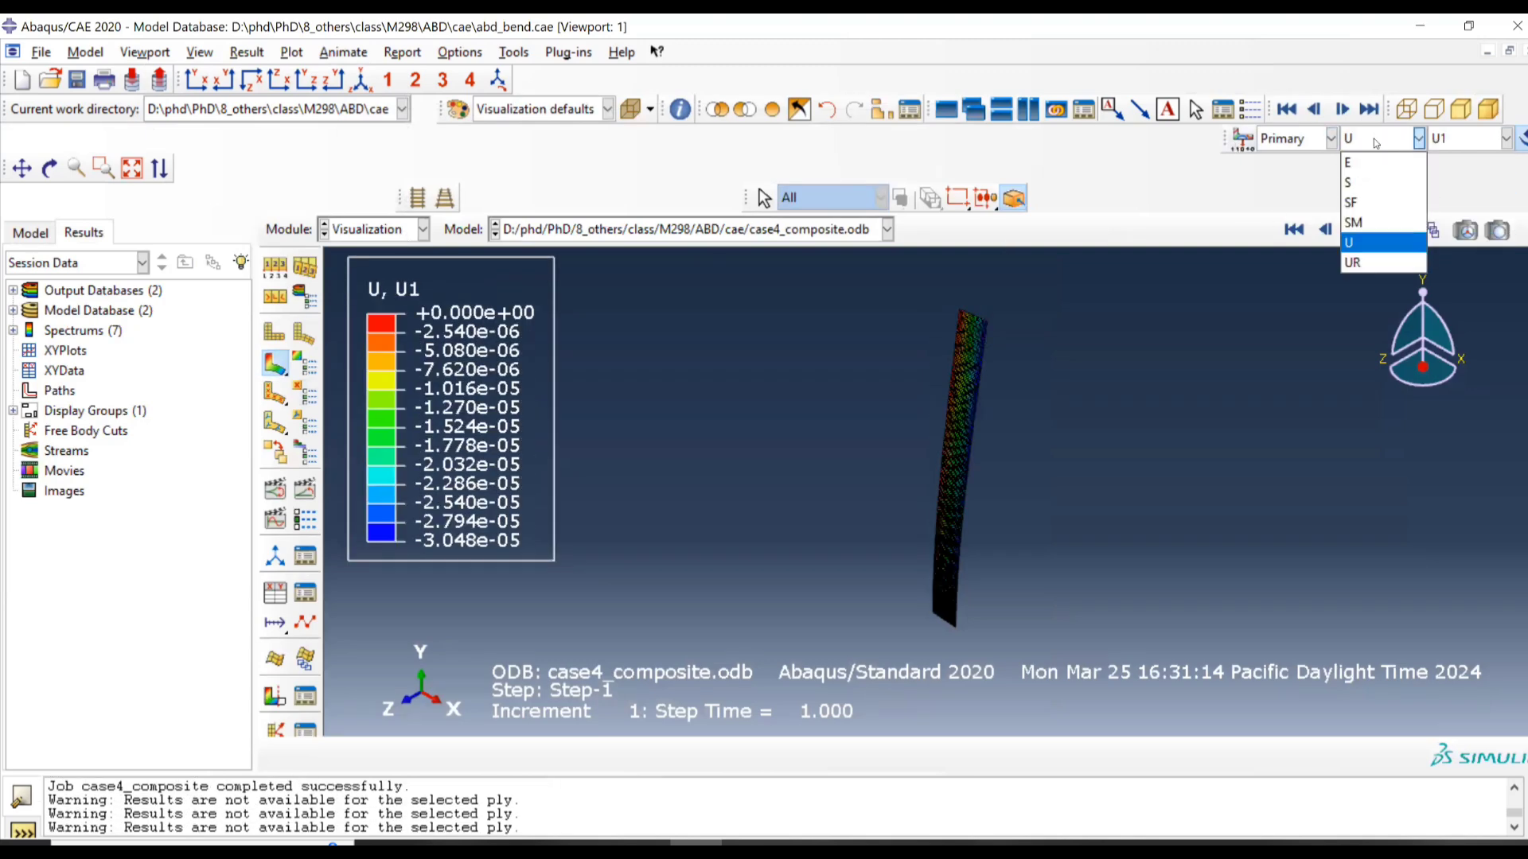
left_click(1383, 202)
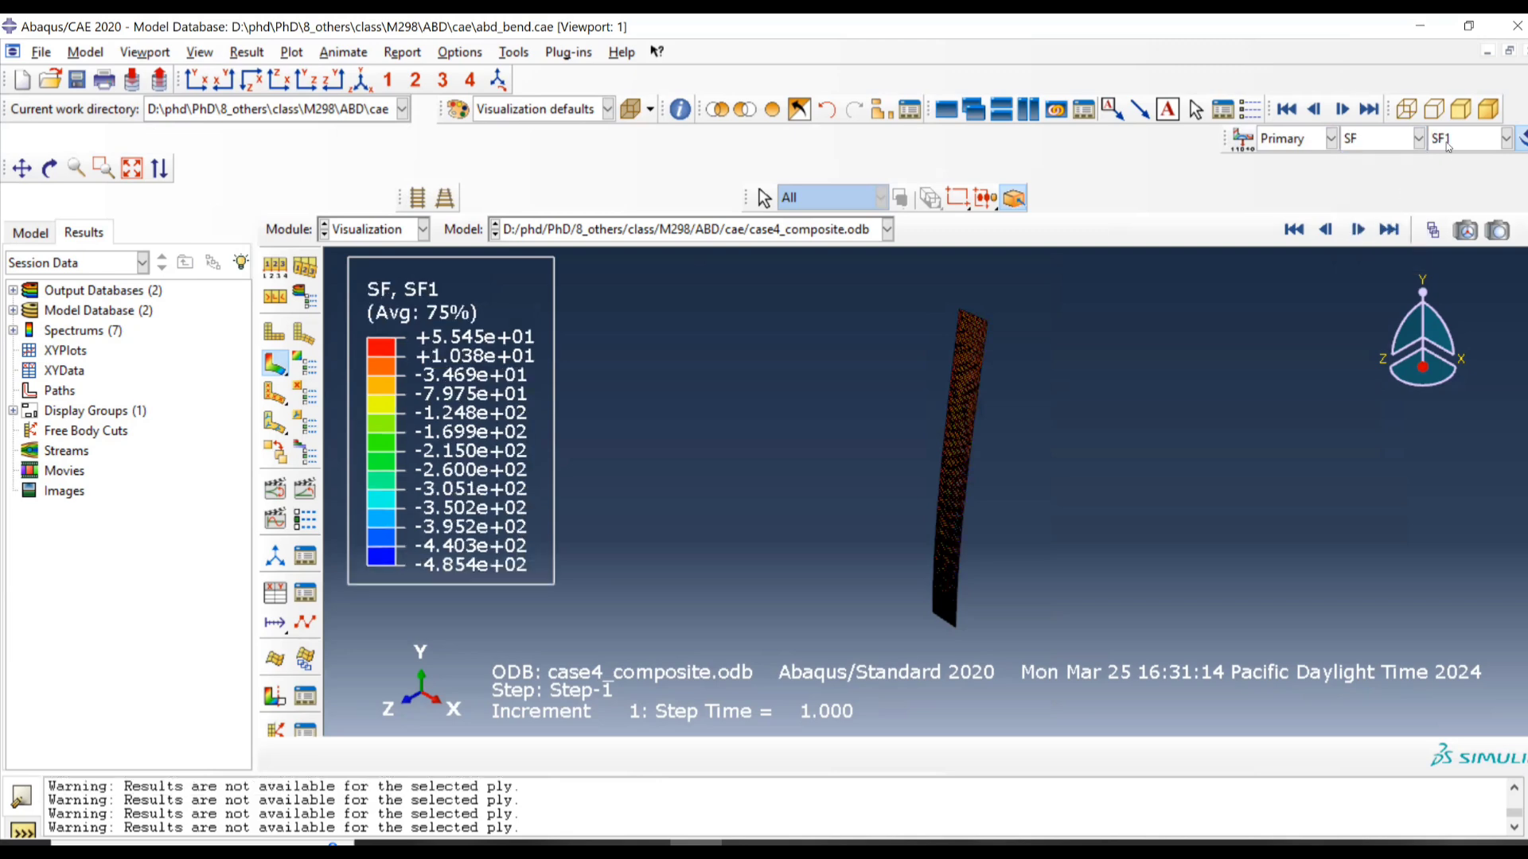
left_click(1448, 145)
left_click(1445, 179)
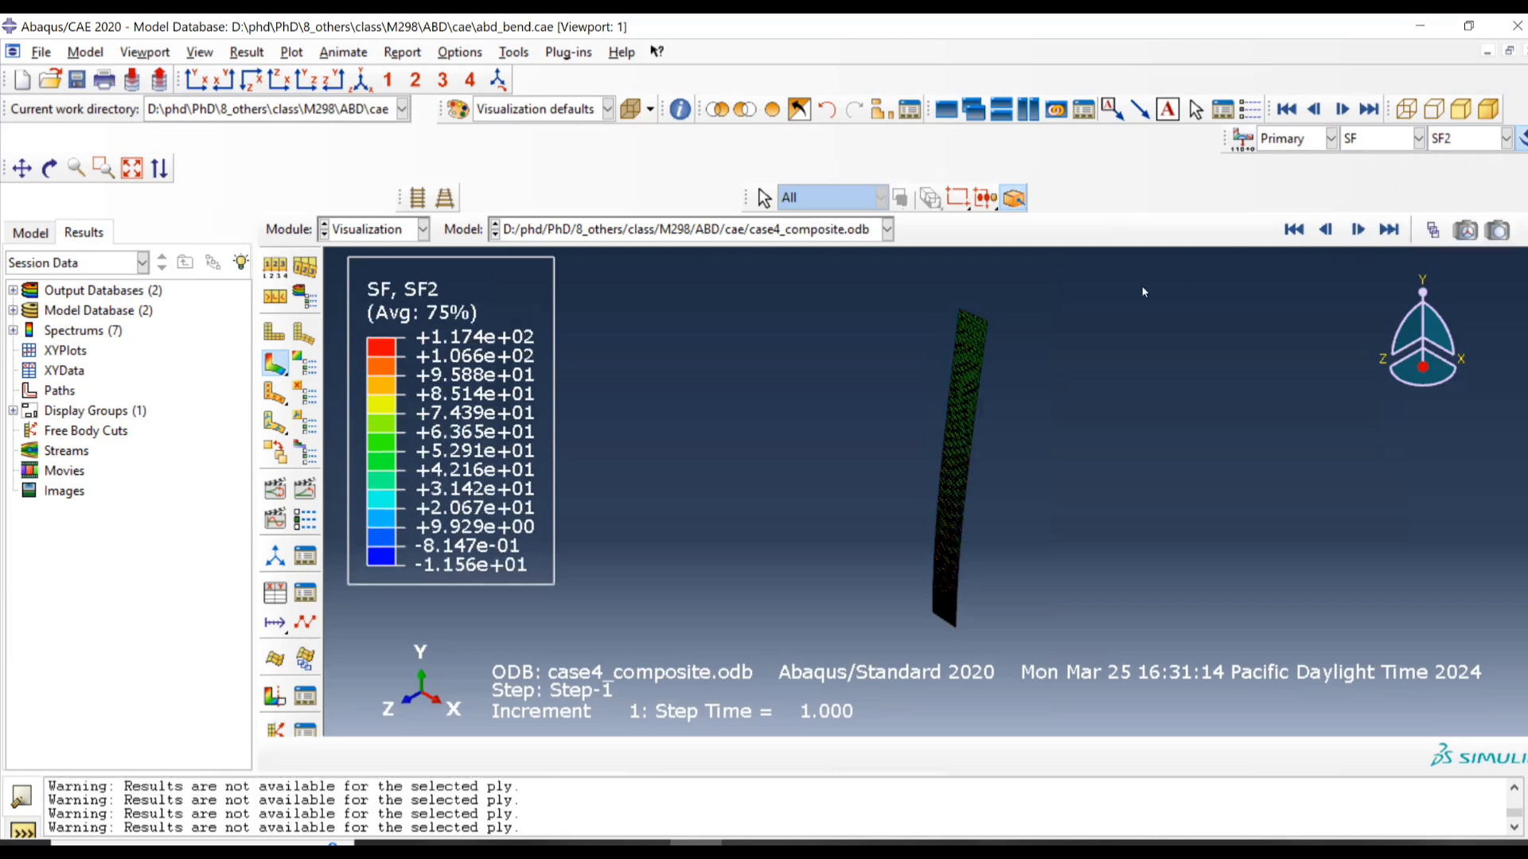
Step: Probe the SF2 section force at nodes near the strip's upper end
scroll(1022, 286, "down", 7)
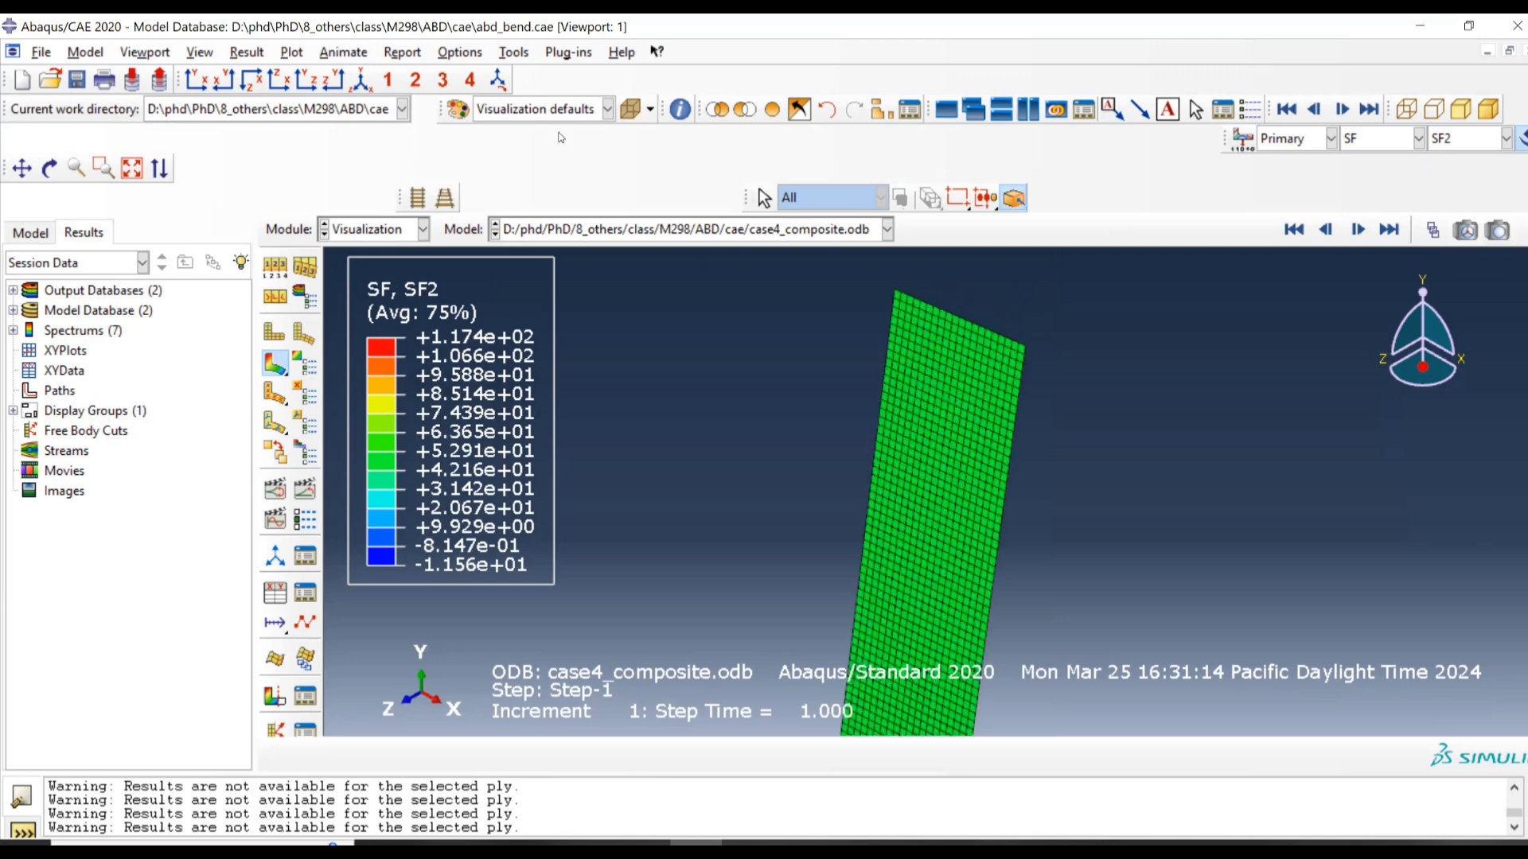
left_click(676, 115)
left_click(175, 688)
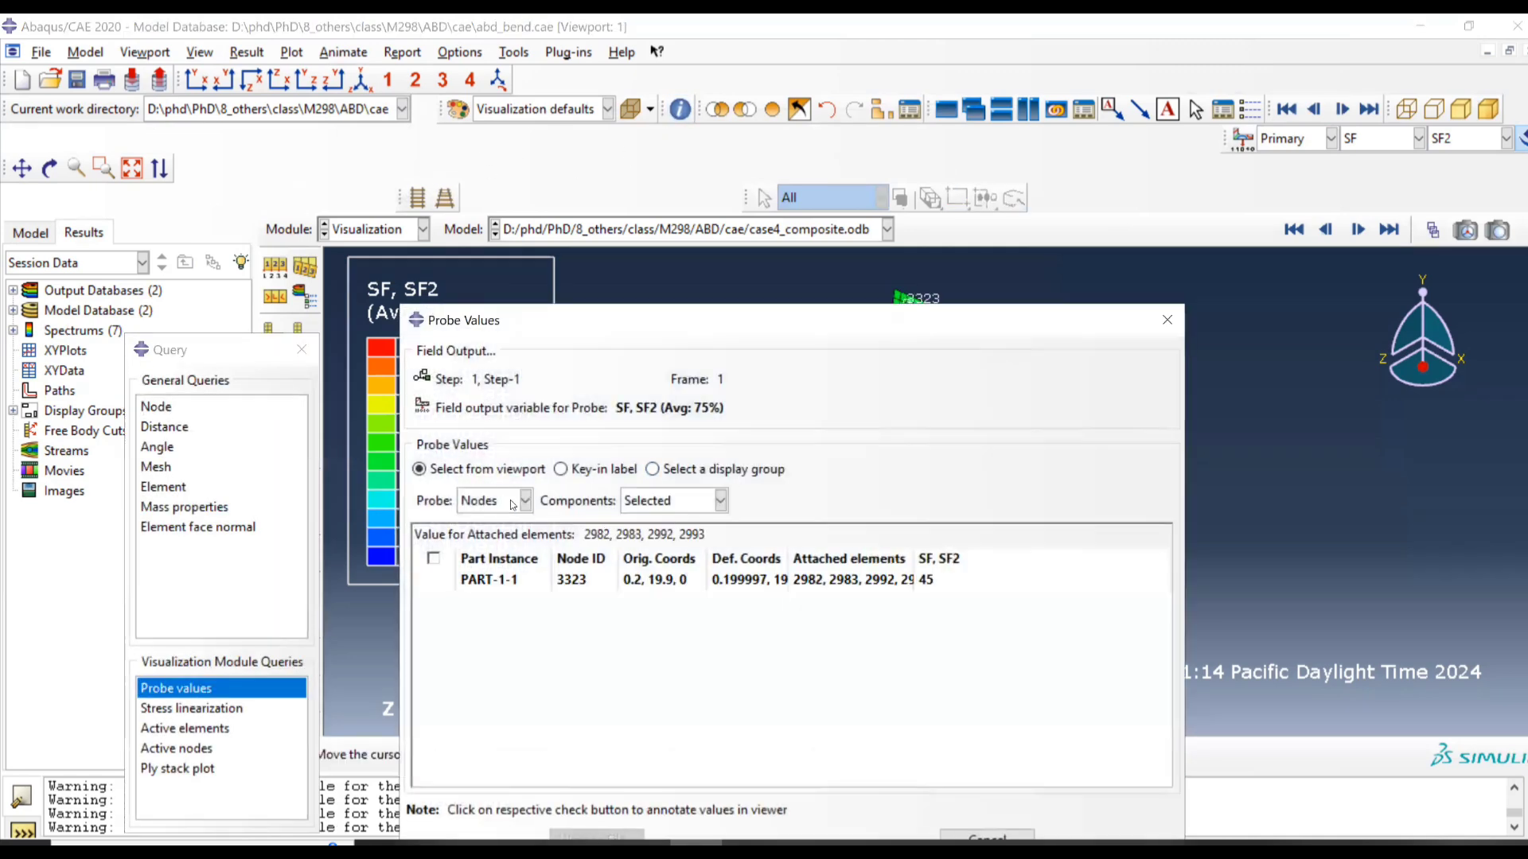
left_click(512, 501)
left_click(812, 345)
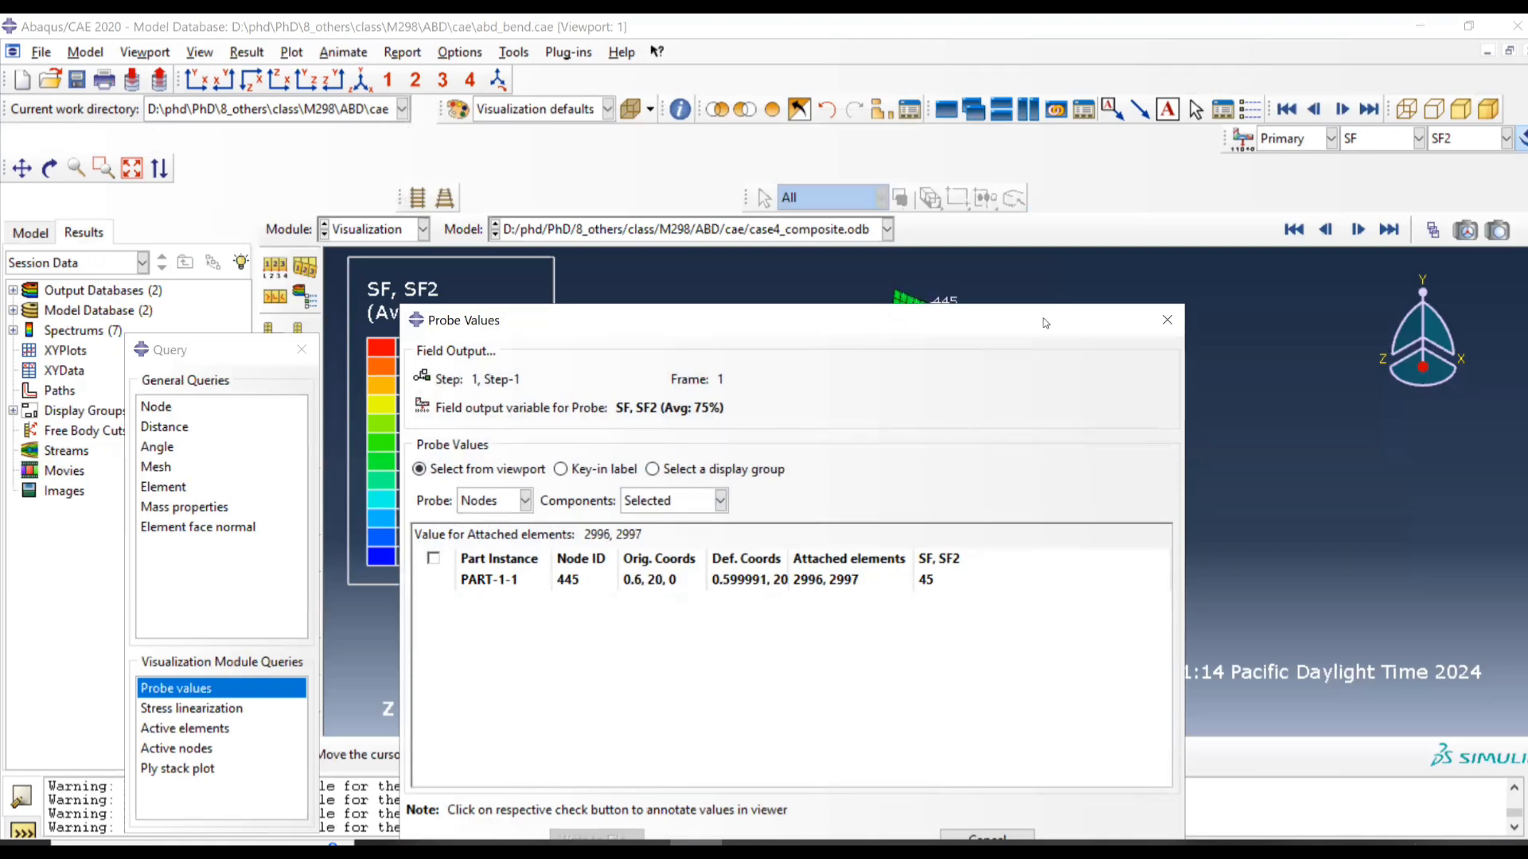
left_click(1168, 320)
Step: Plot section moment SM2 along the strip and check which element sets are available for a display group
left_click(1419, 139)
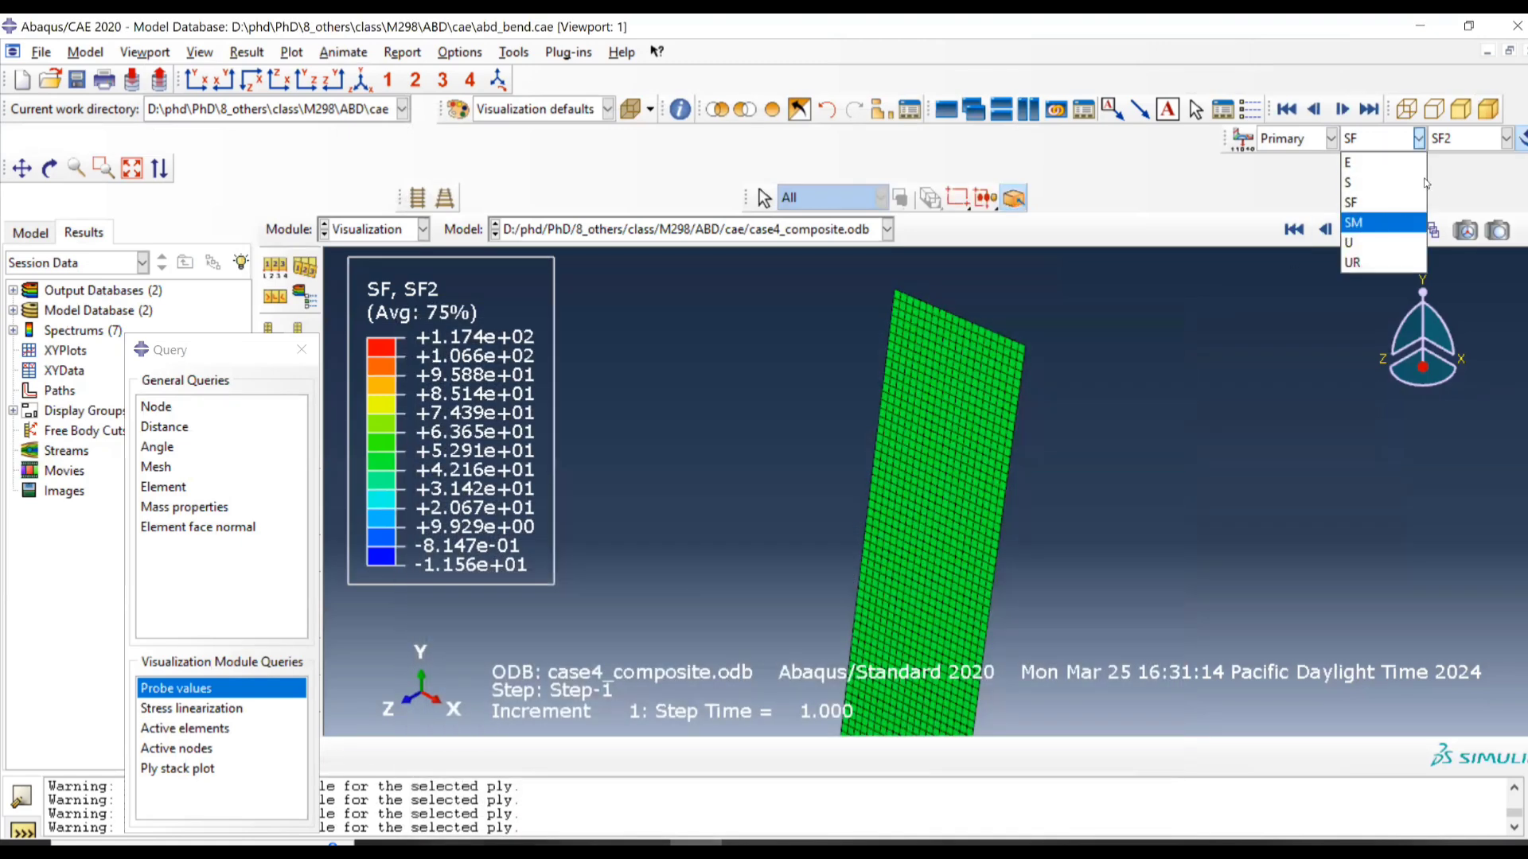
left_click(1383, 223)
left_click(1505, 139)
left_click(912, 406)
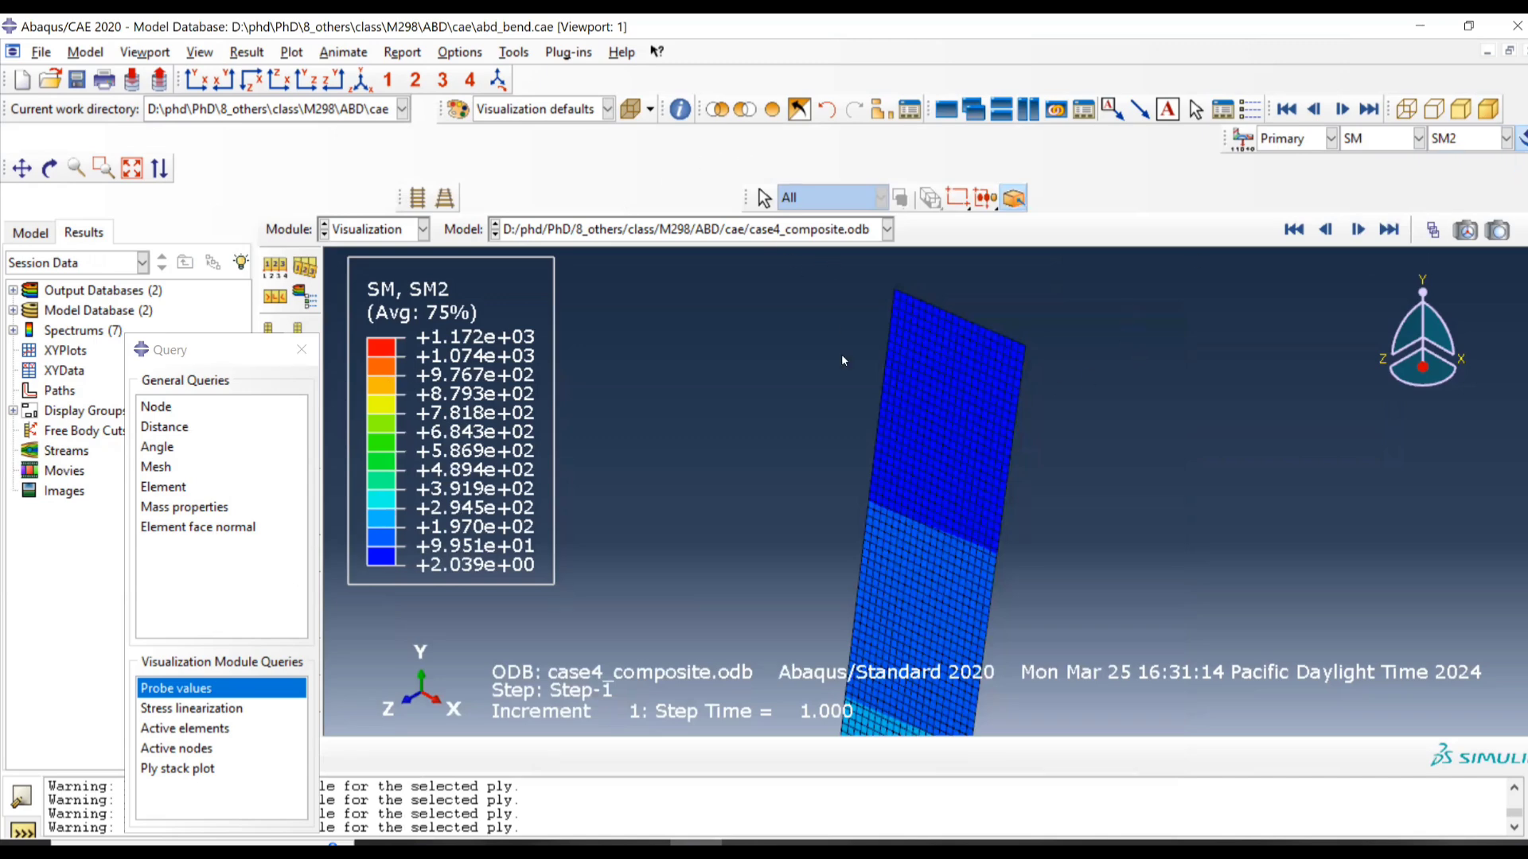
scroll(842, 355, "down", 6)
middle_click_drag(792, 502, 783, 357, "ctrl+alt")
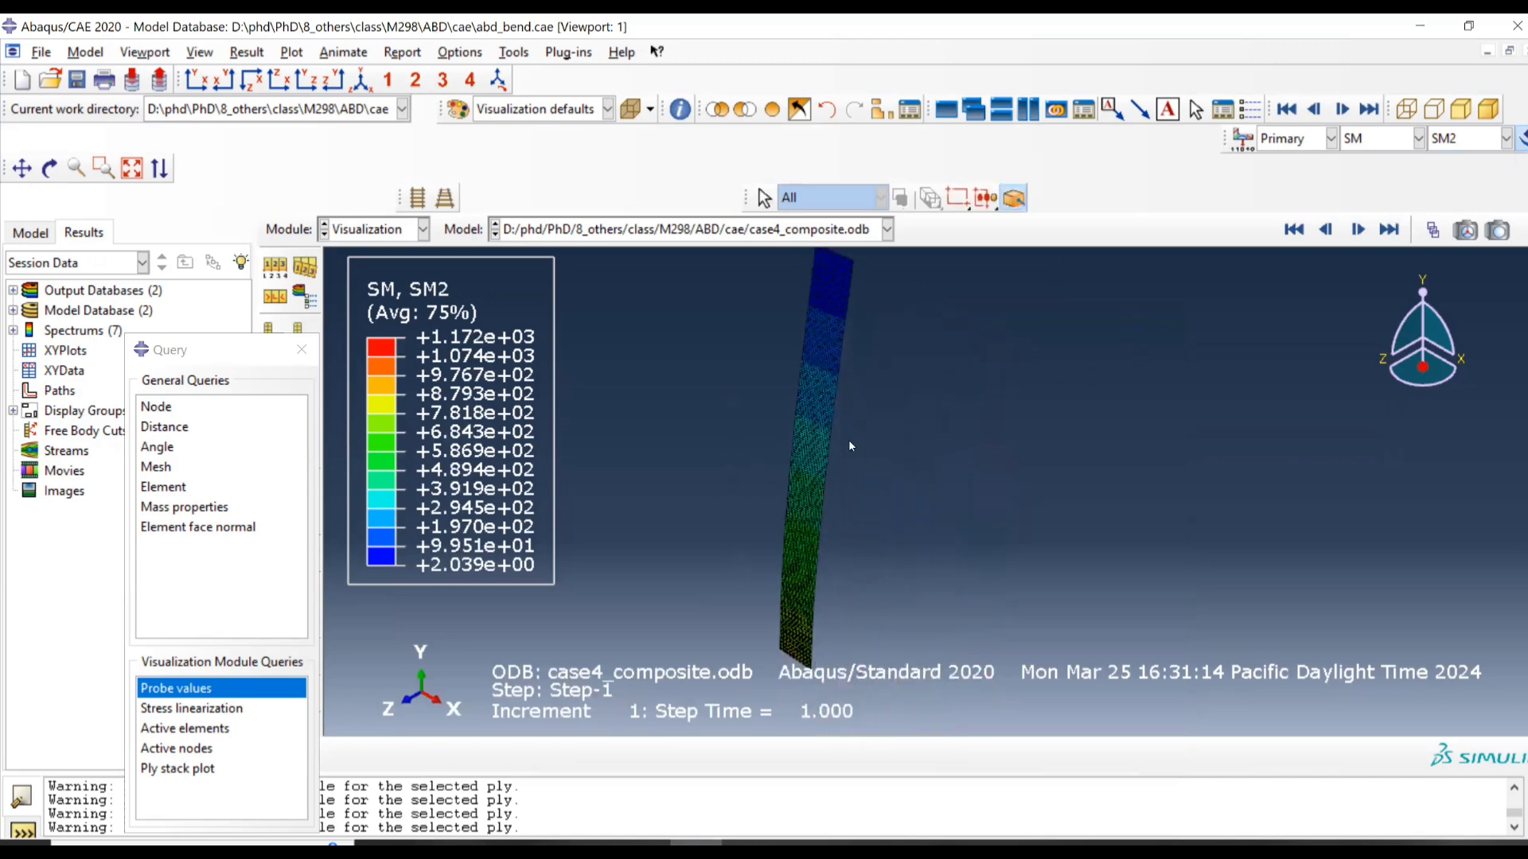
left_click(883, 112)
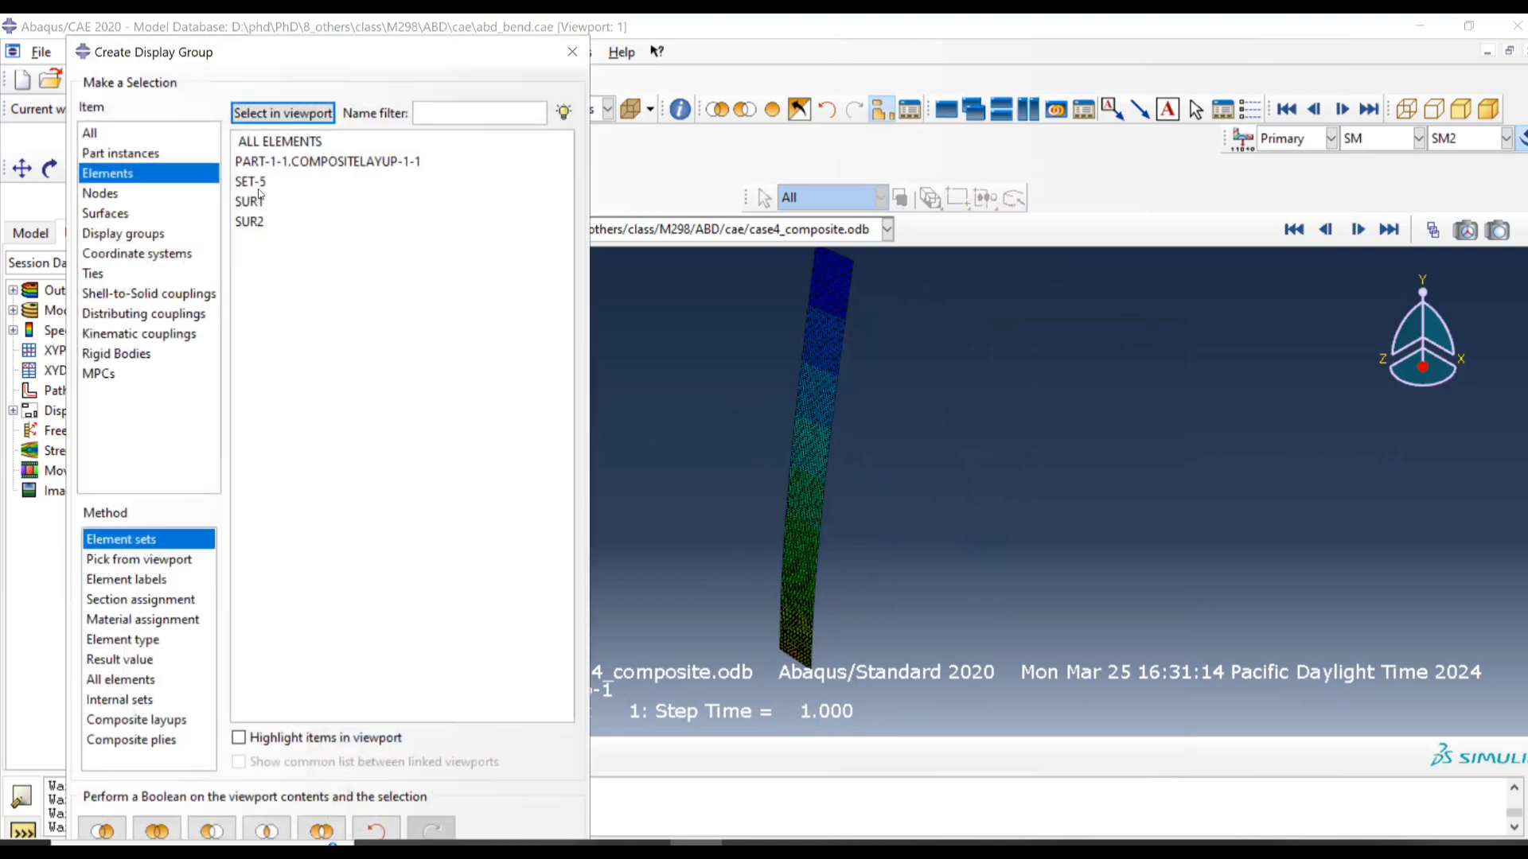
left_click(573, 51)
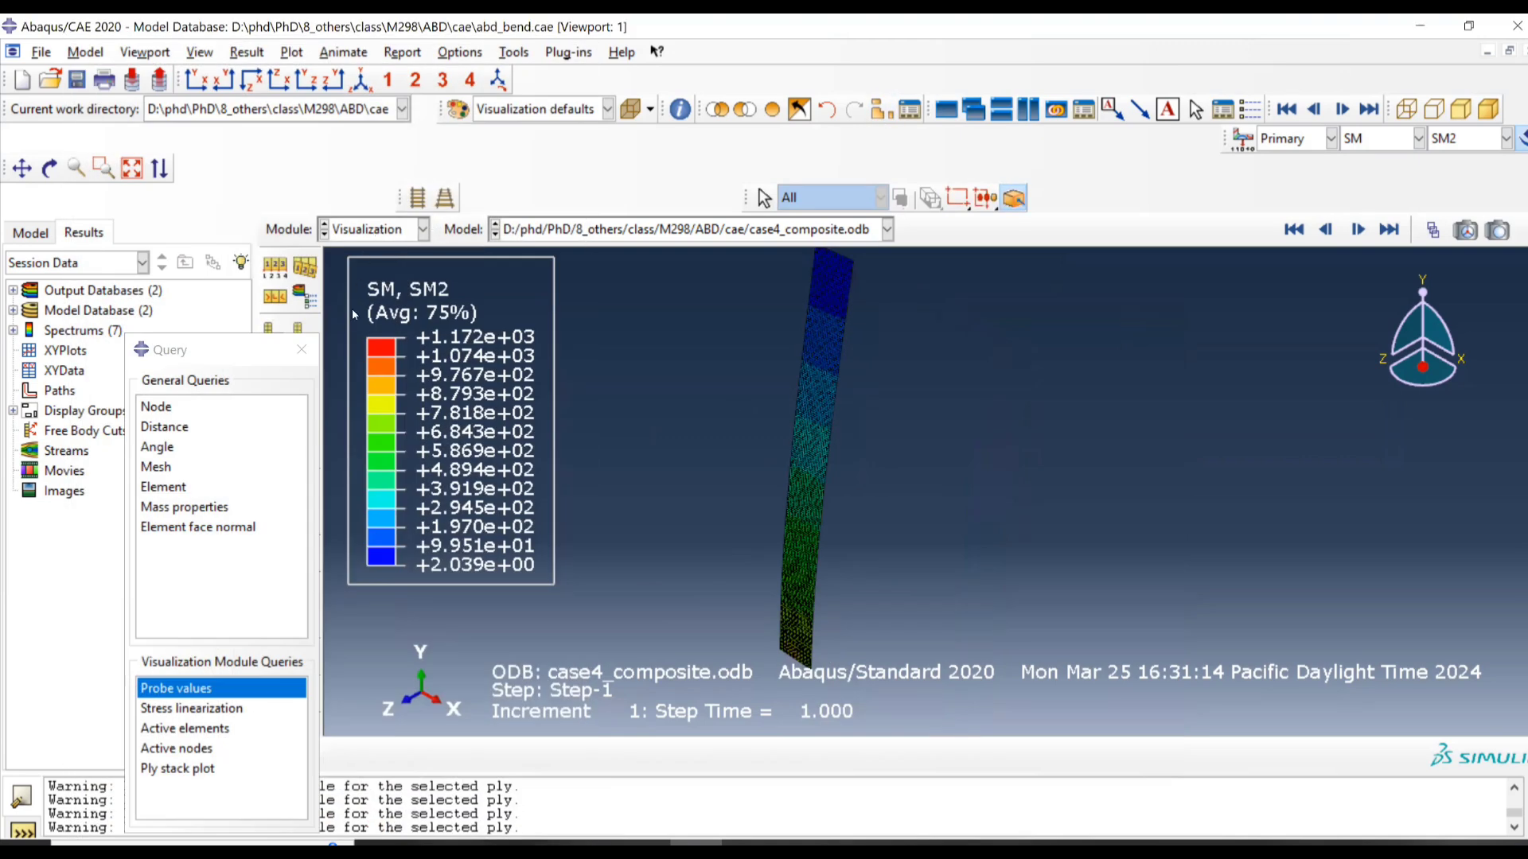
Step: In the Interaction module, create a geometry set named harlf from the two lower faces of the strip
left_click(383, 230)
left_click(366, 332)
scroll(602, 551, "up", 1)
middle_click_drag(630, 562, 658, 413, "ctrl+alt")
scroll(657, 412, "down", 6)
left_click(588, 52)
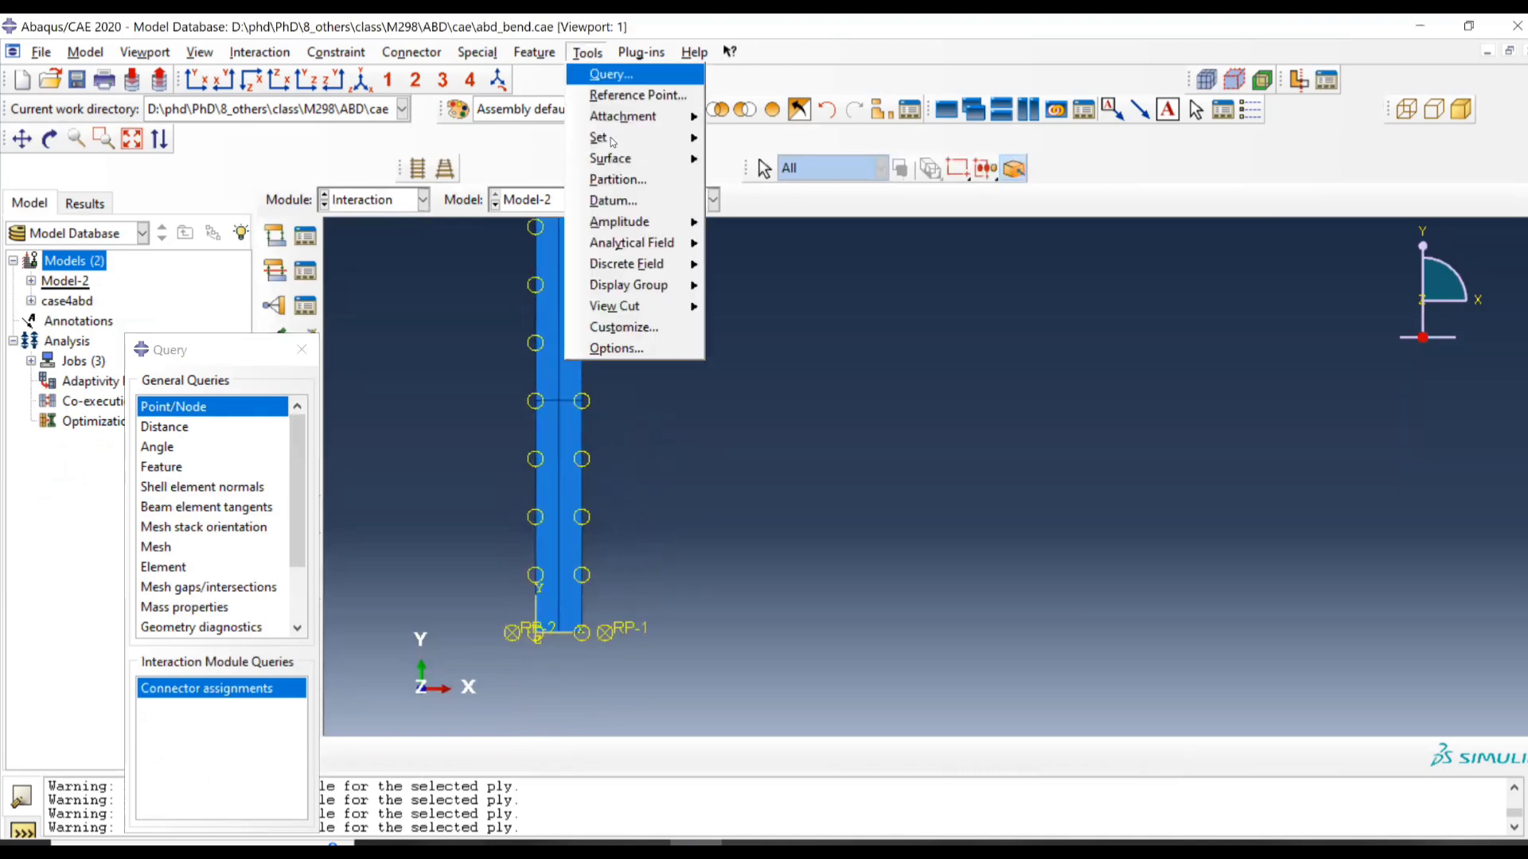
mouse_move(685, 138)
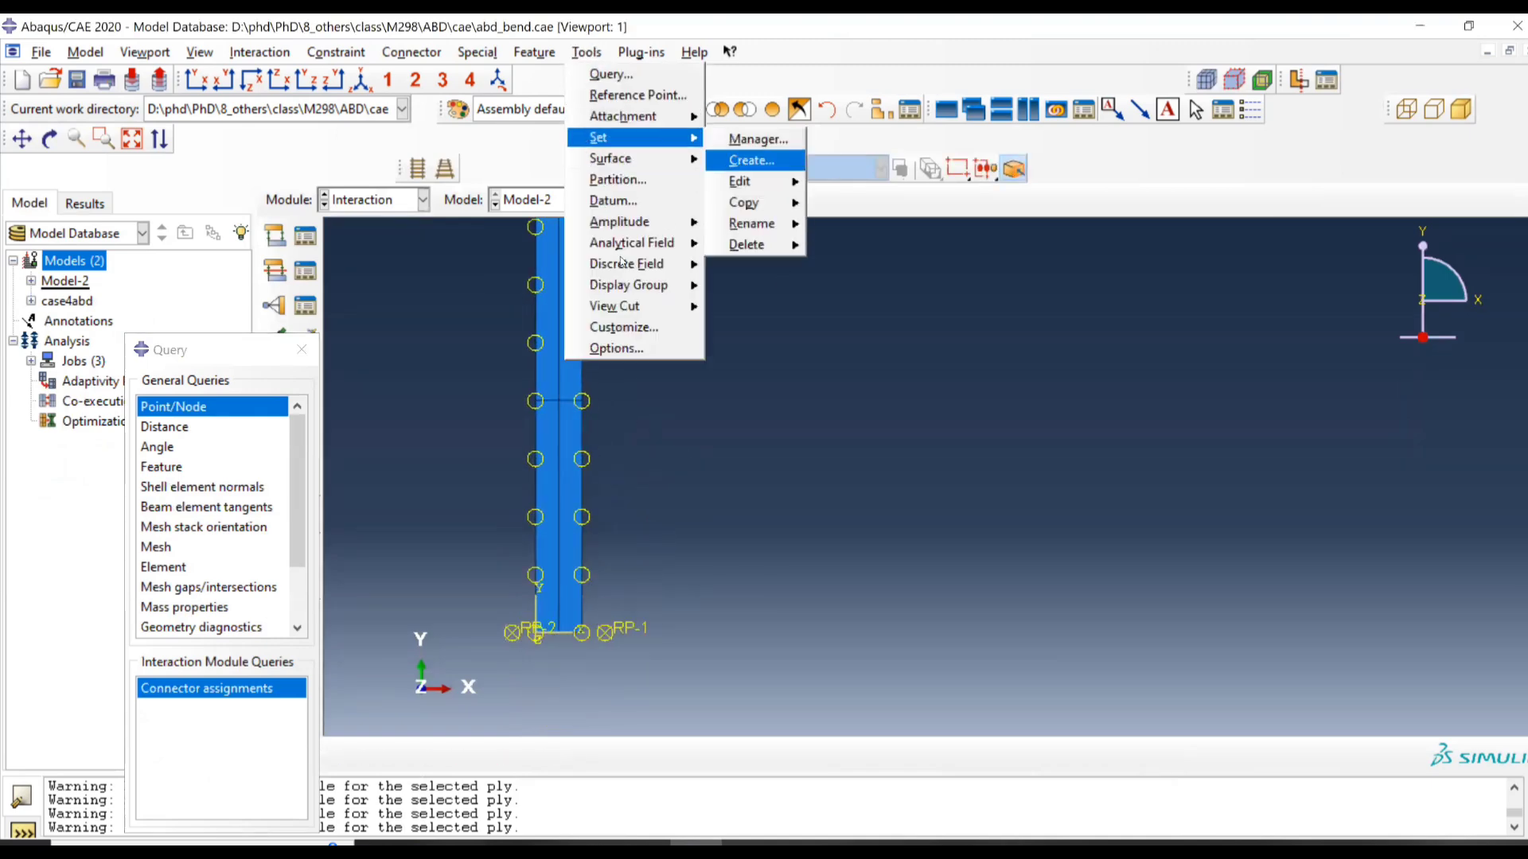
left_click(744, 159)
type("harlf")
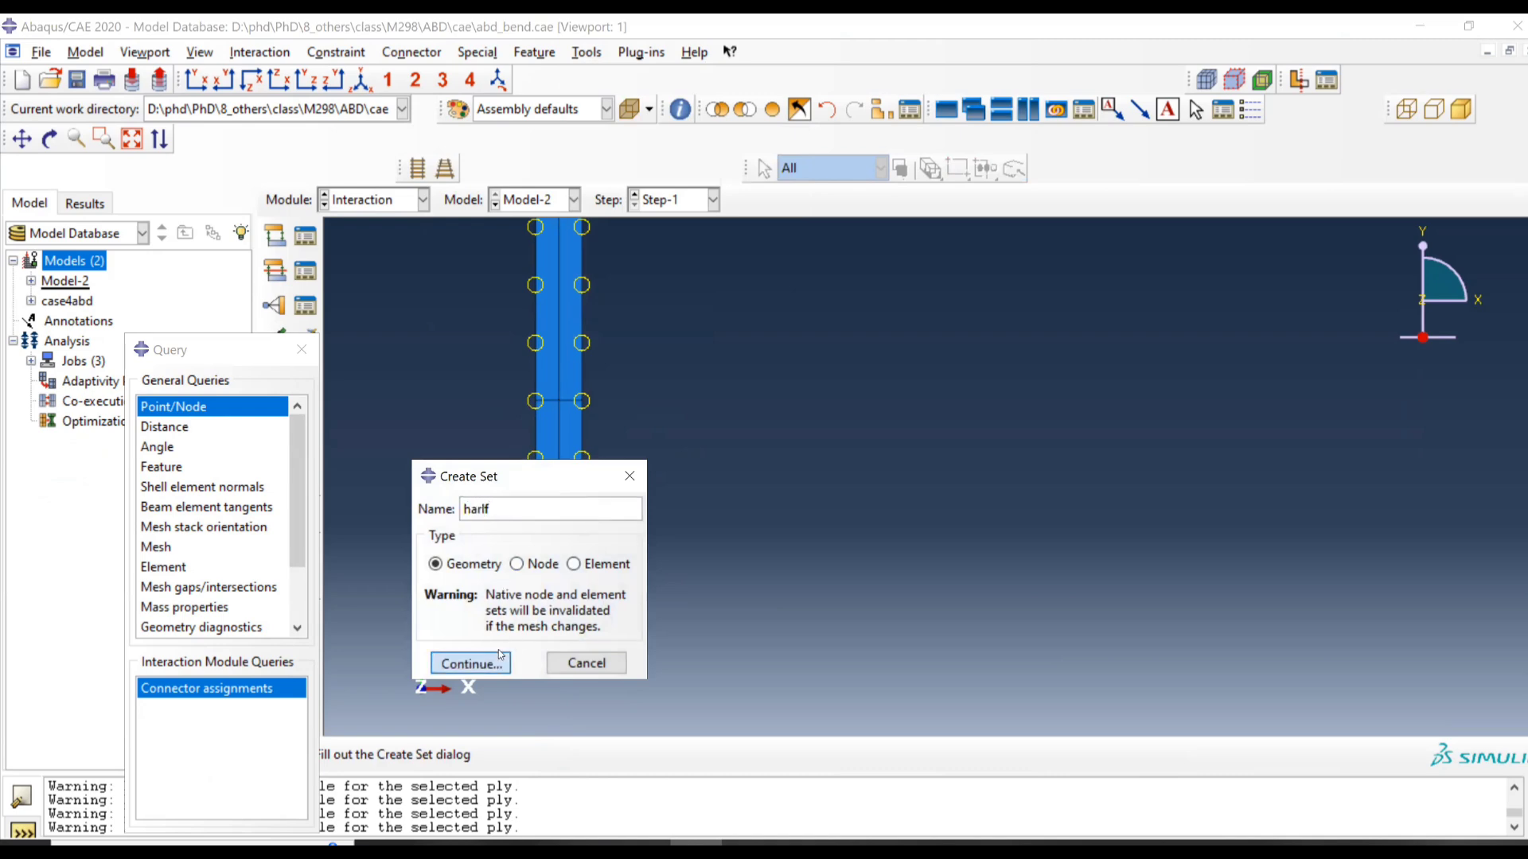
left_click(470, 663)
left_click_drag(653, 521, 648, 520)
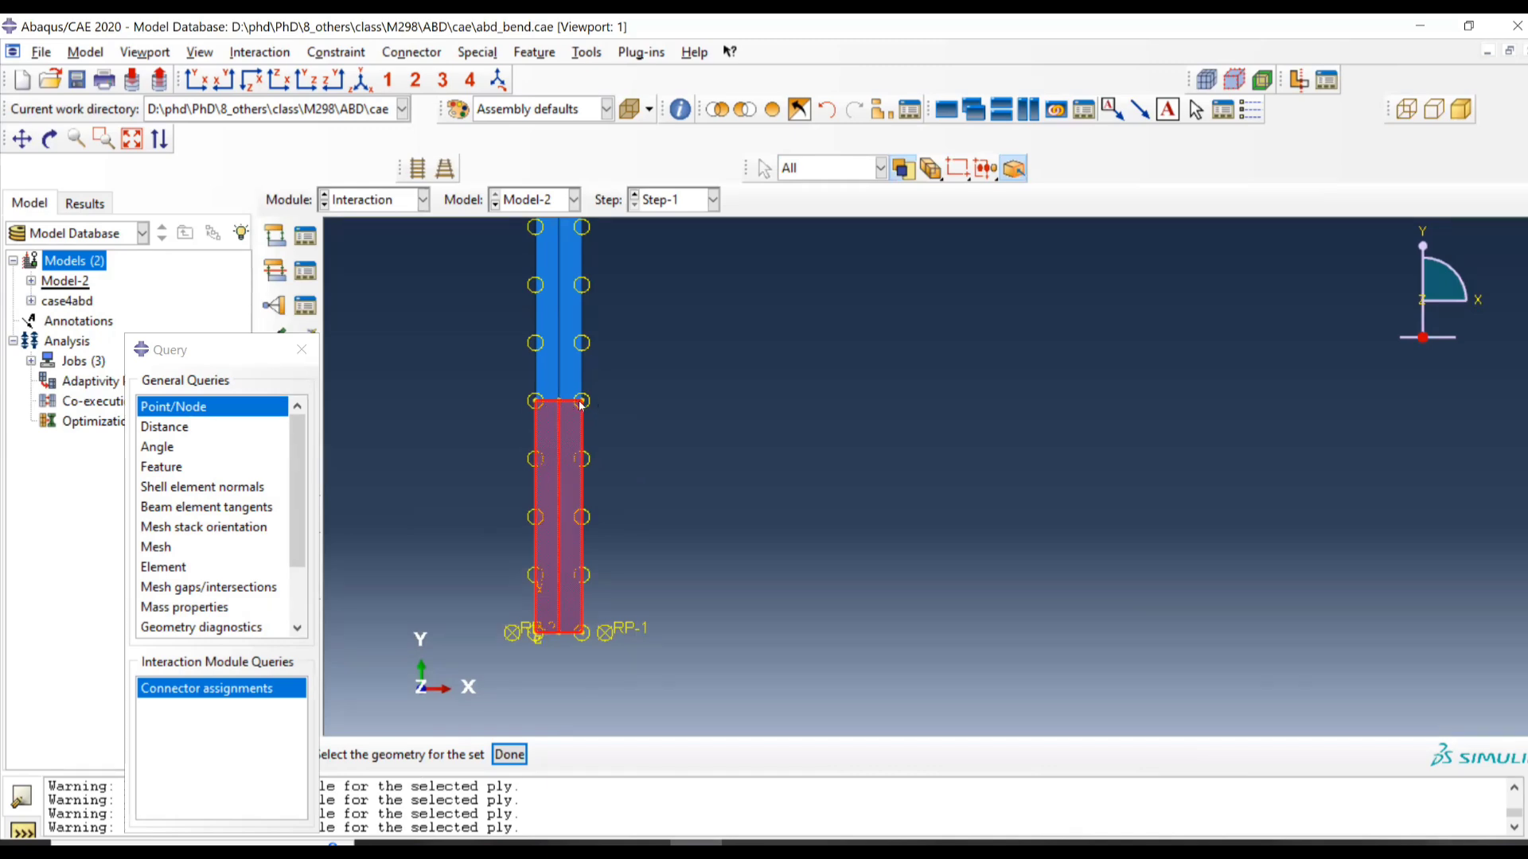
middle_click(661, 442)
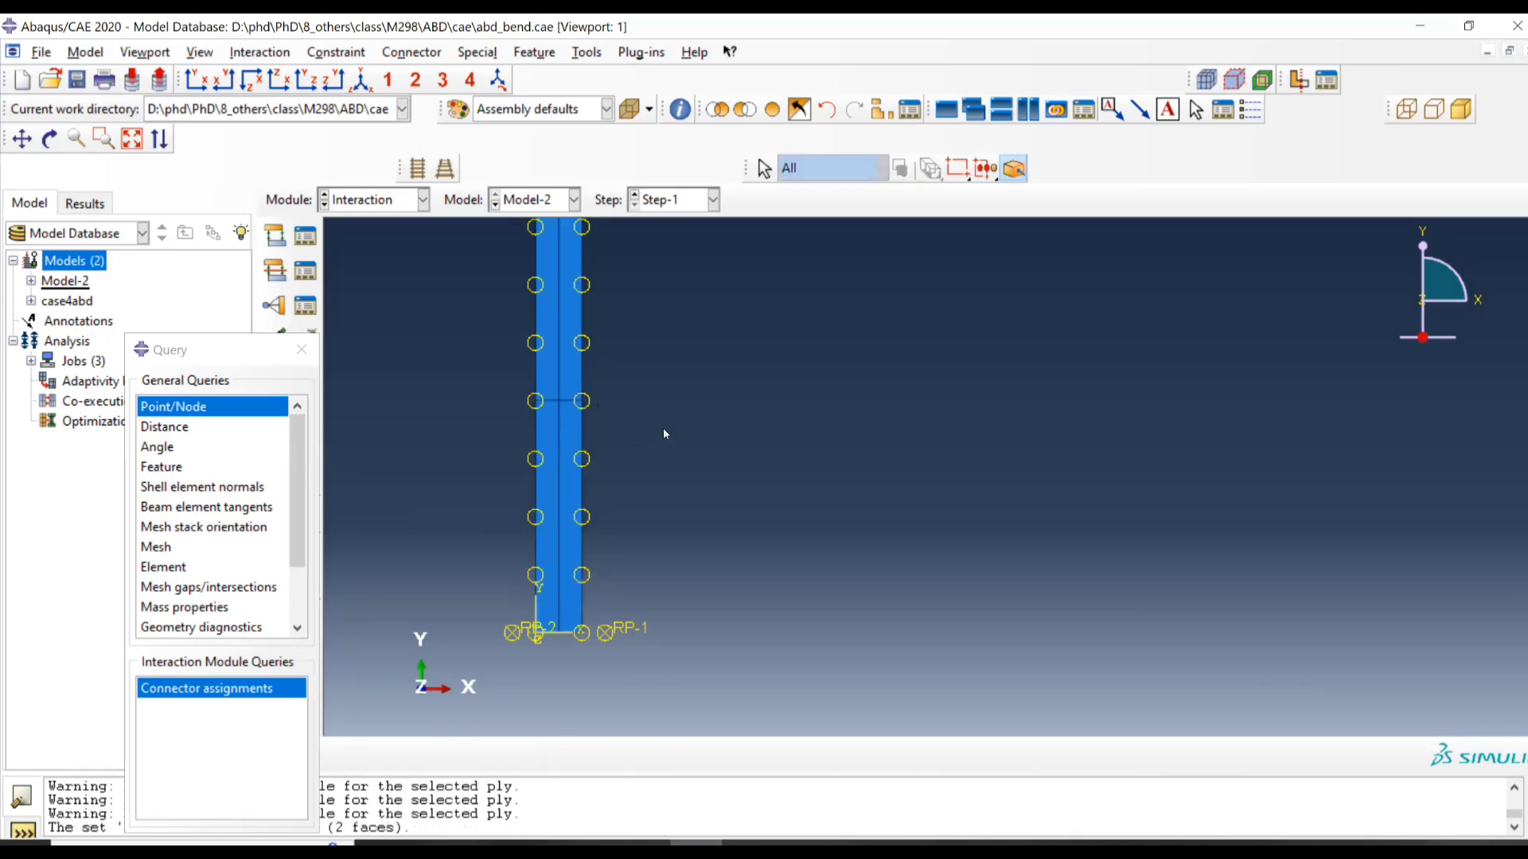
Step: Rerun the case4_composite job with the new set, overwriting the previous files, and load the updated results
left_click(384, 209)
left_click(350, 383)
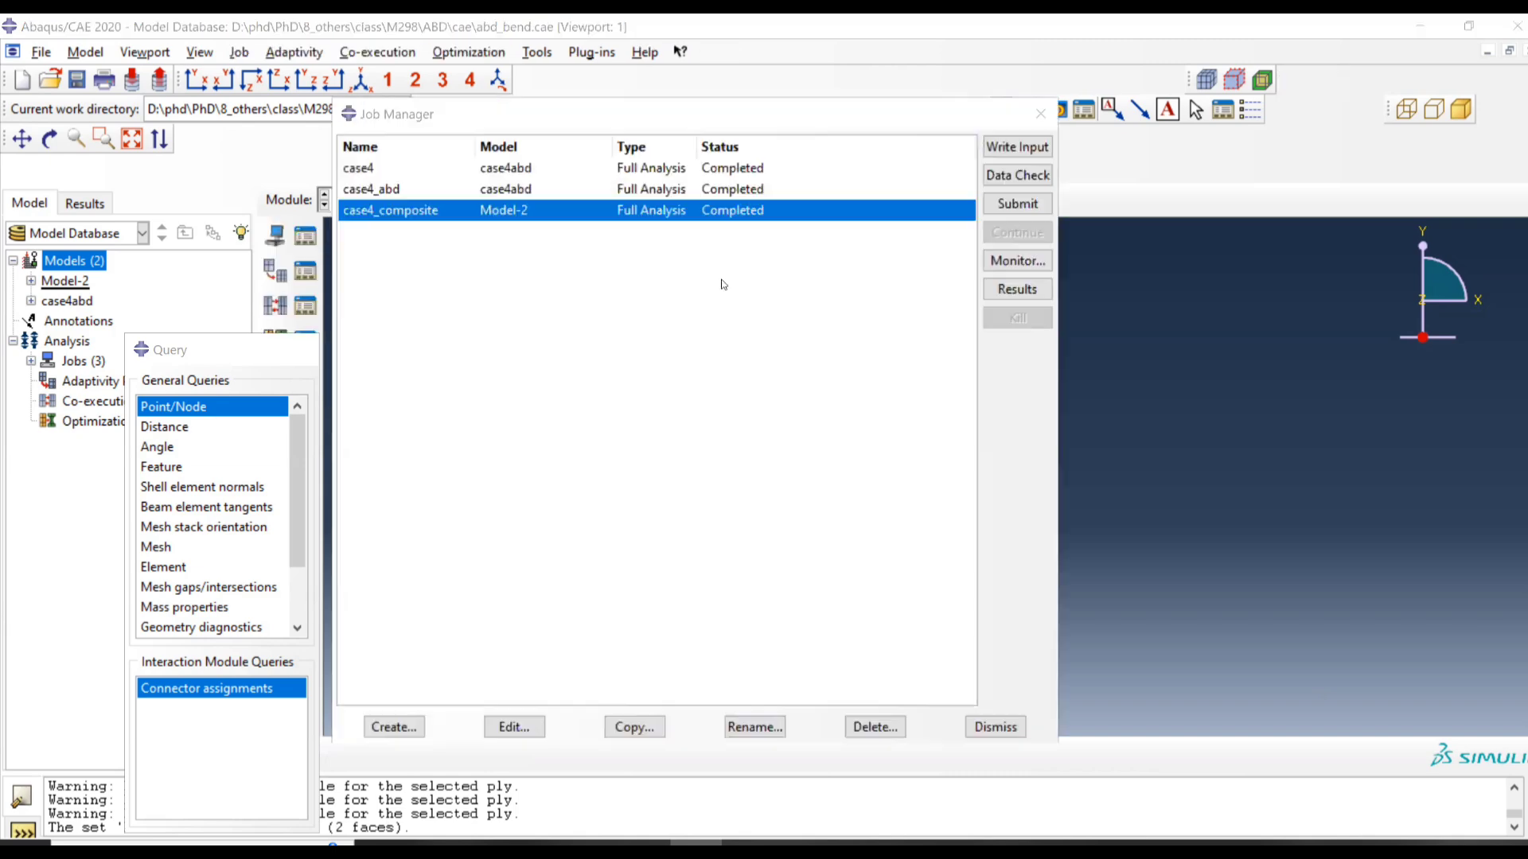
left_click(1003, 206)
left_click(75, 448)
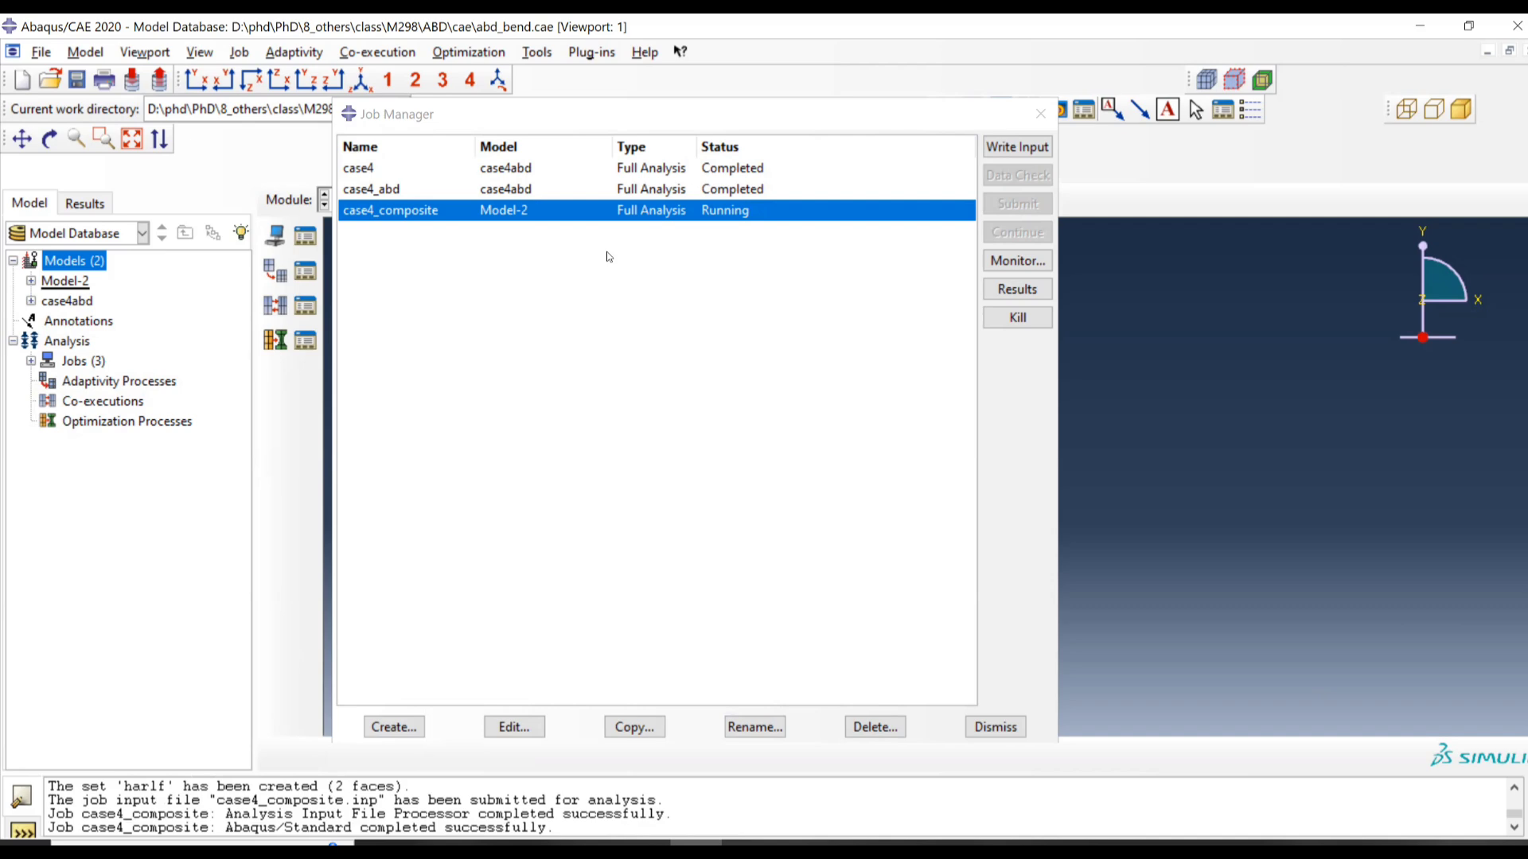
left_click(1018, 290)
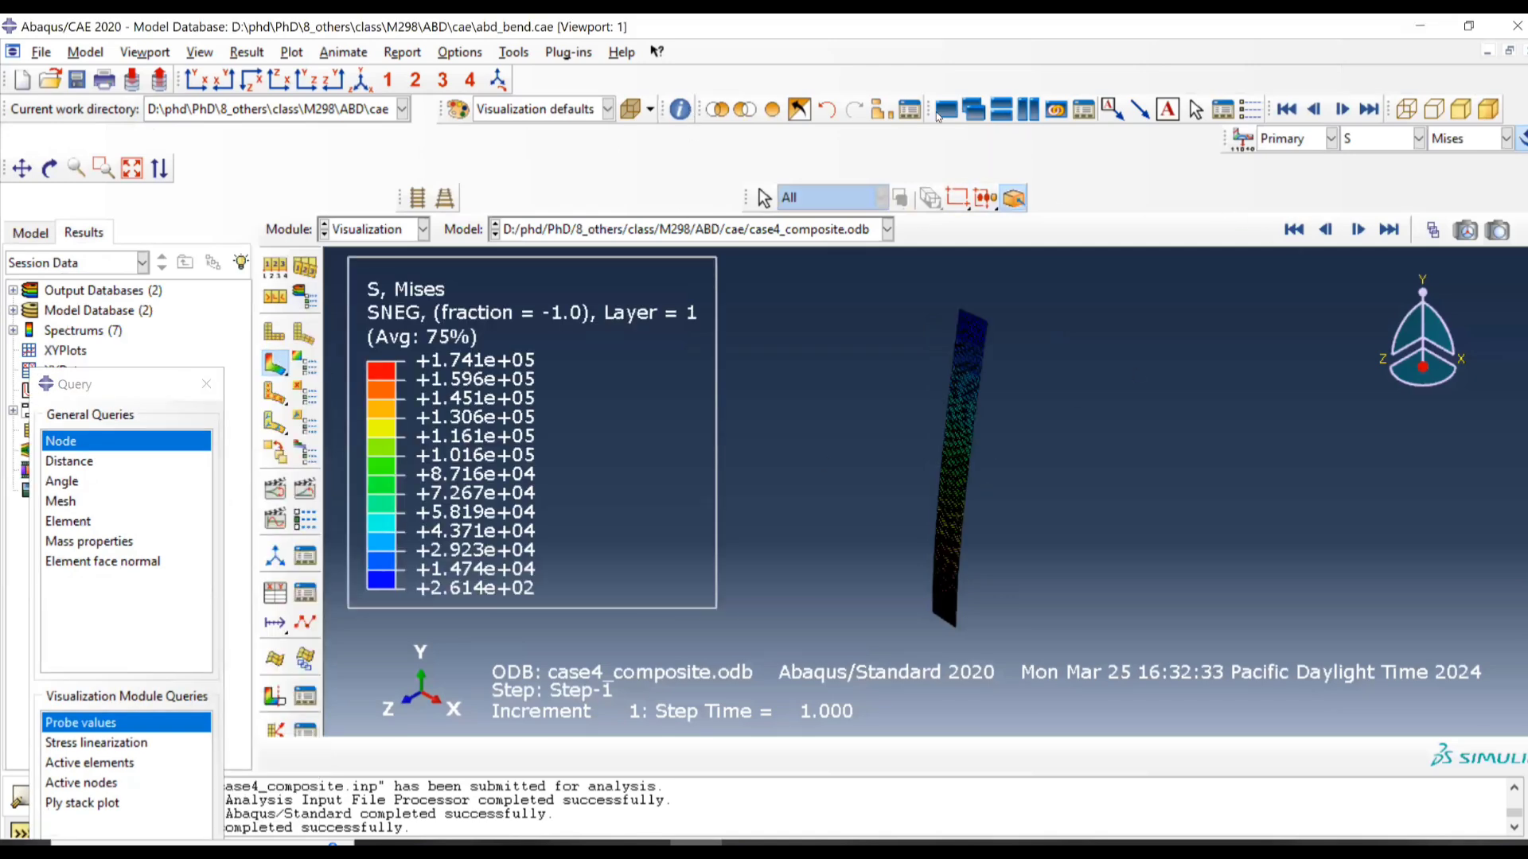
Step: Highlight the HARLF element set and replace the displayed model with only that set
left_click(881, 109)
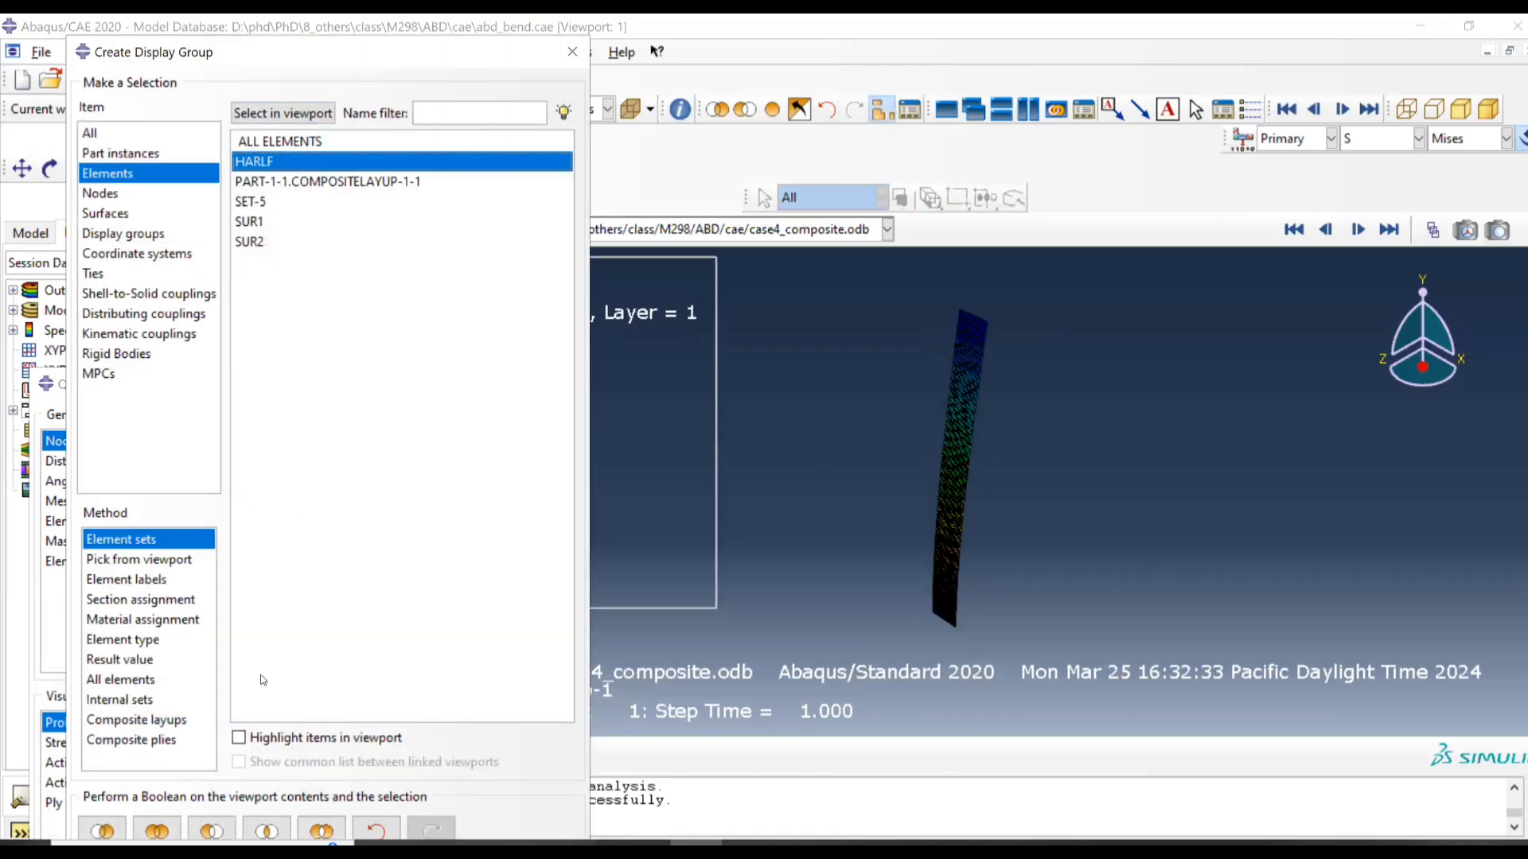
left_click(267, 741)
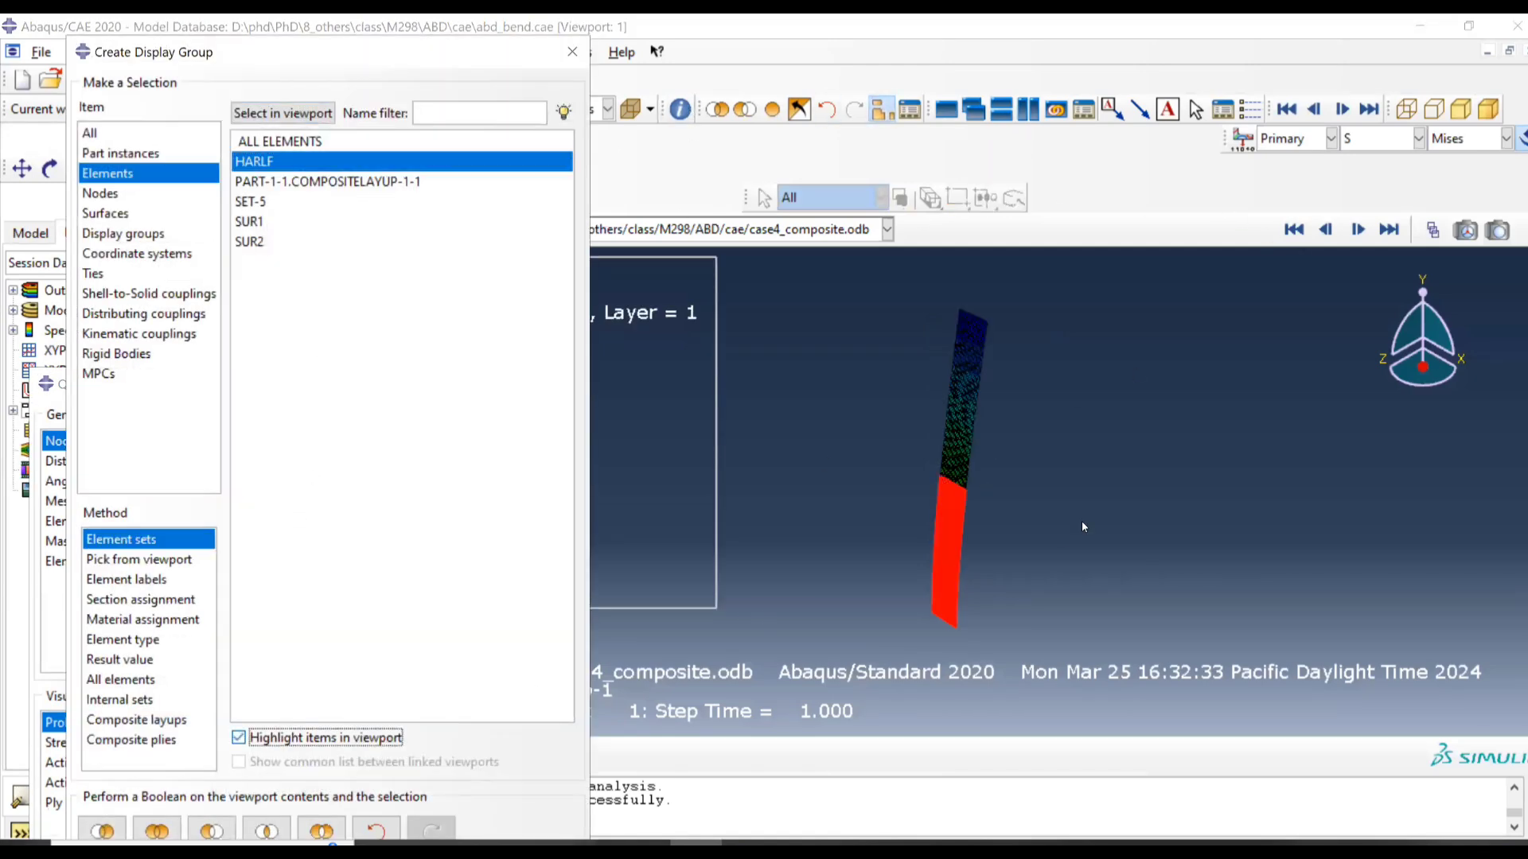
left_click(102, 831)
left_click(1127, 354)
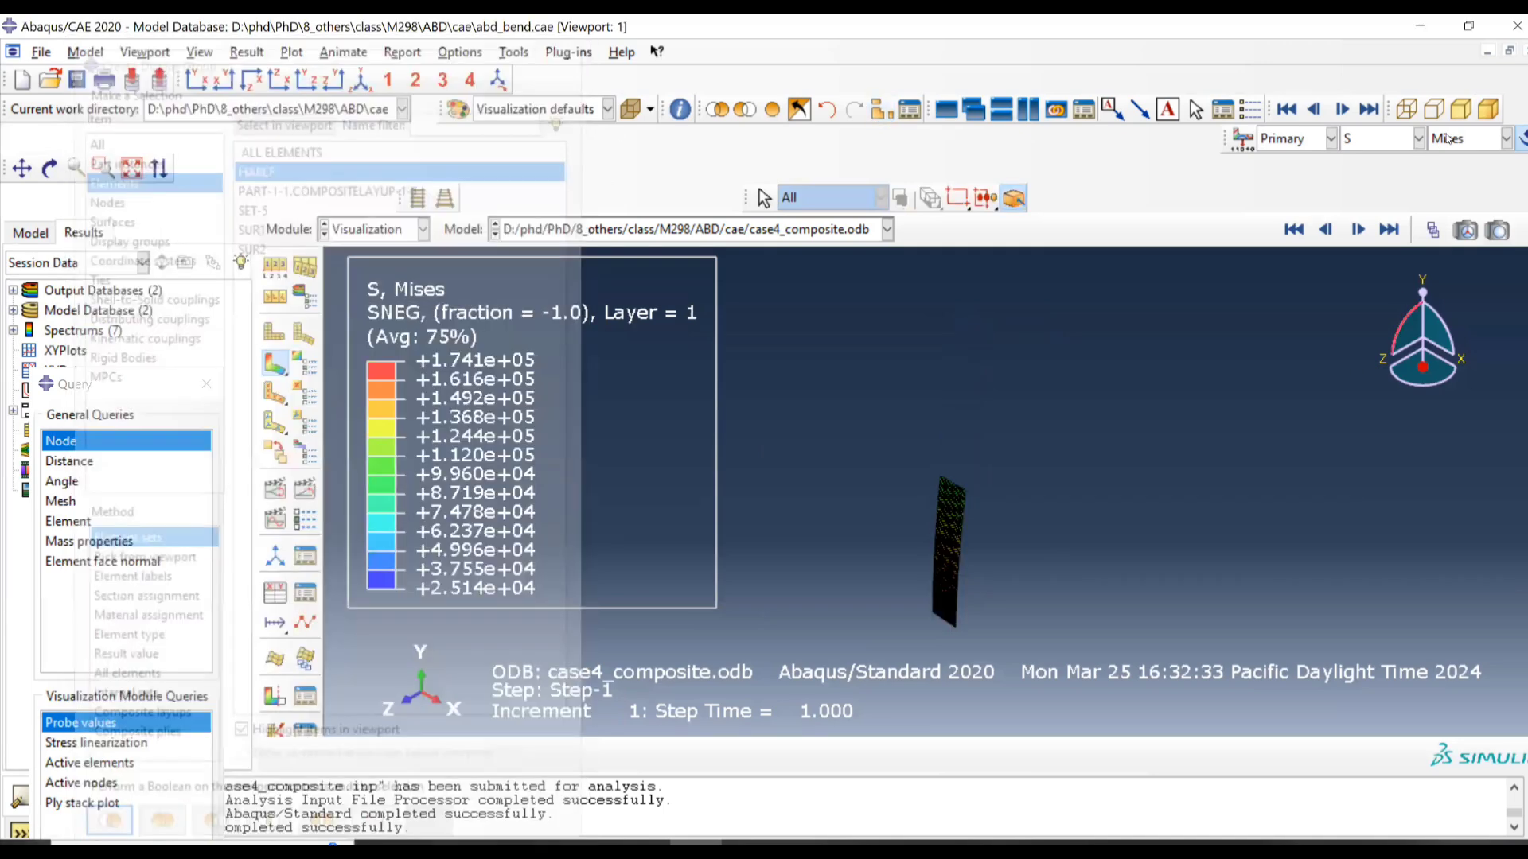
Step: Plot section moment SM2 on the isolated lower half and probe it at nodes along the half's upper edge
left_click(1507, 138)
left_click(1419, 139)
left_click(1381, 202)
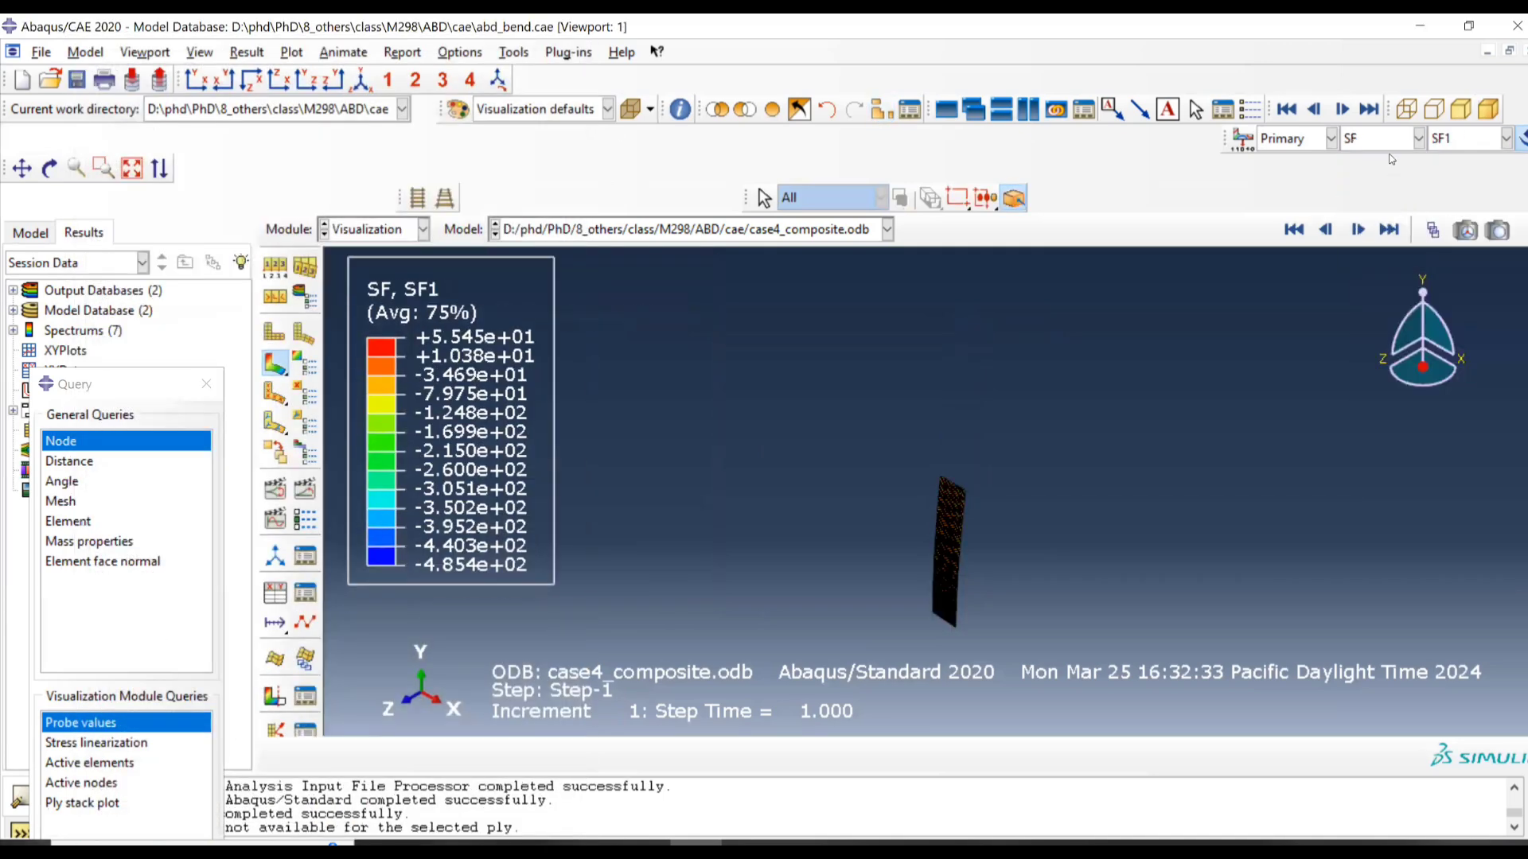
left_click(1419, 139)
left_click(1381, 222)
left_click(1450, 142)
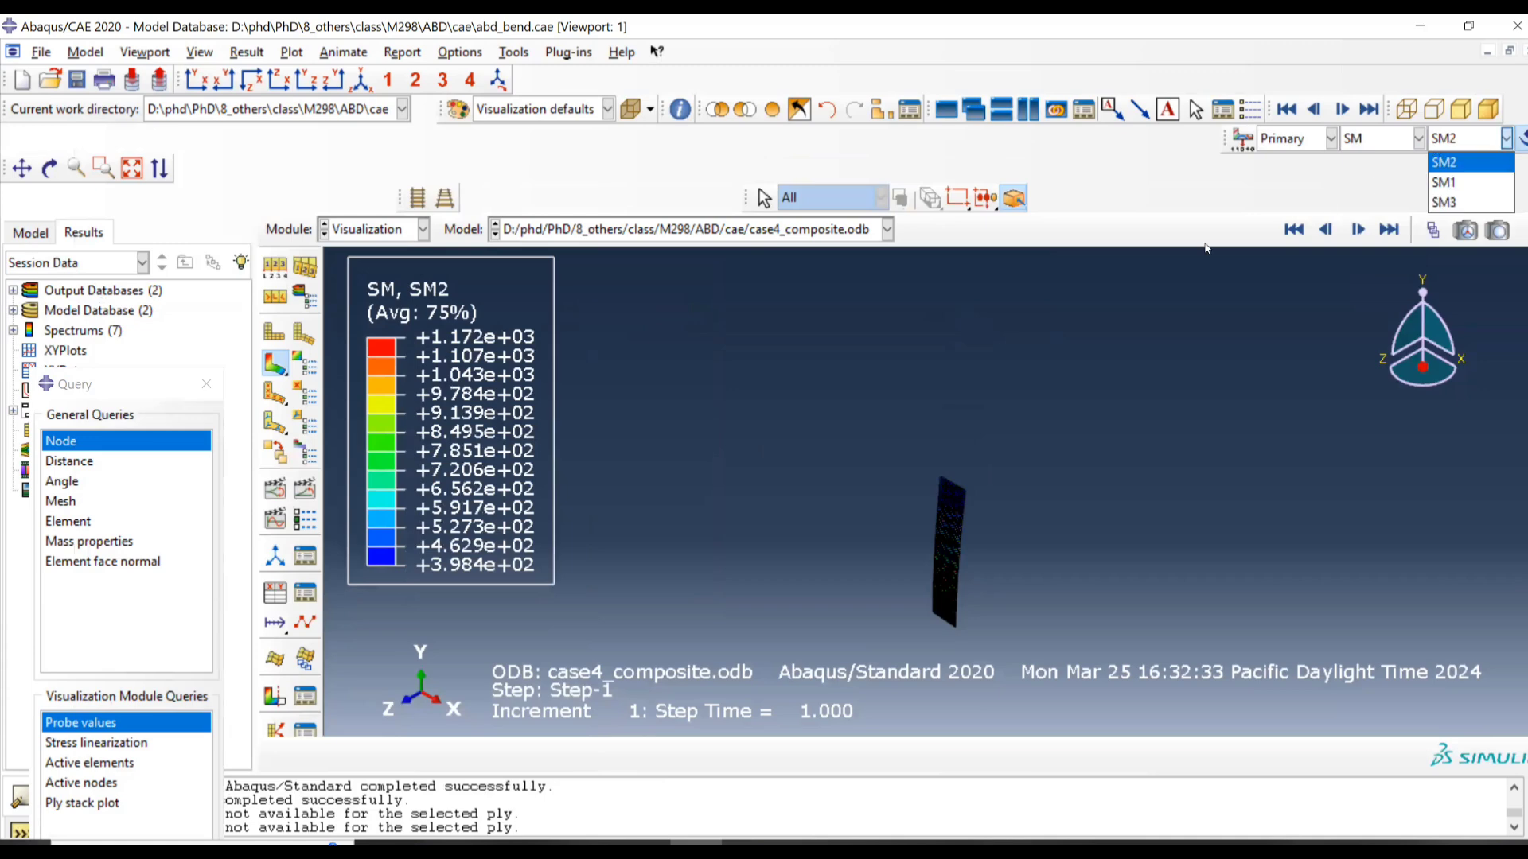
left_click(1465, 157)
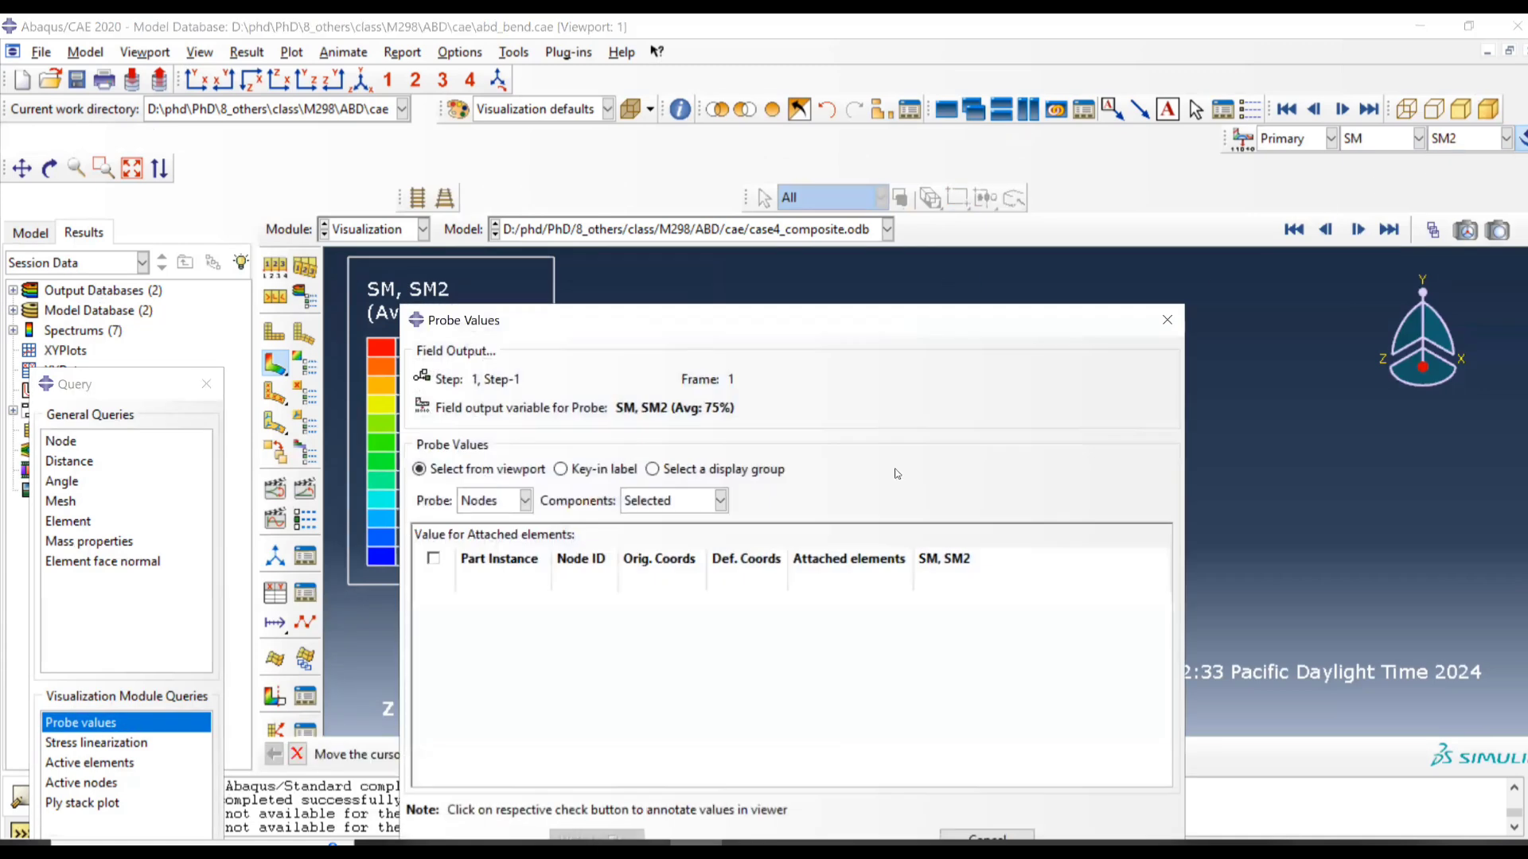
mouse_move(892, 360)
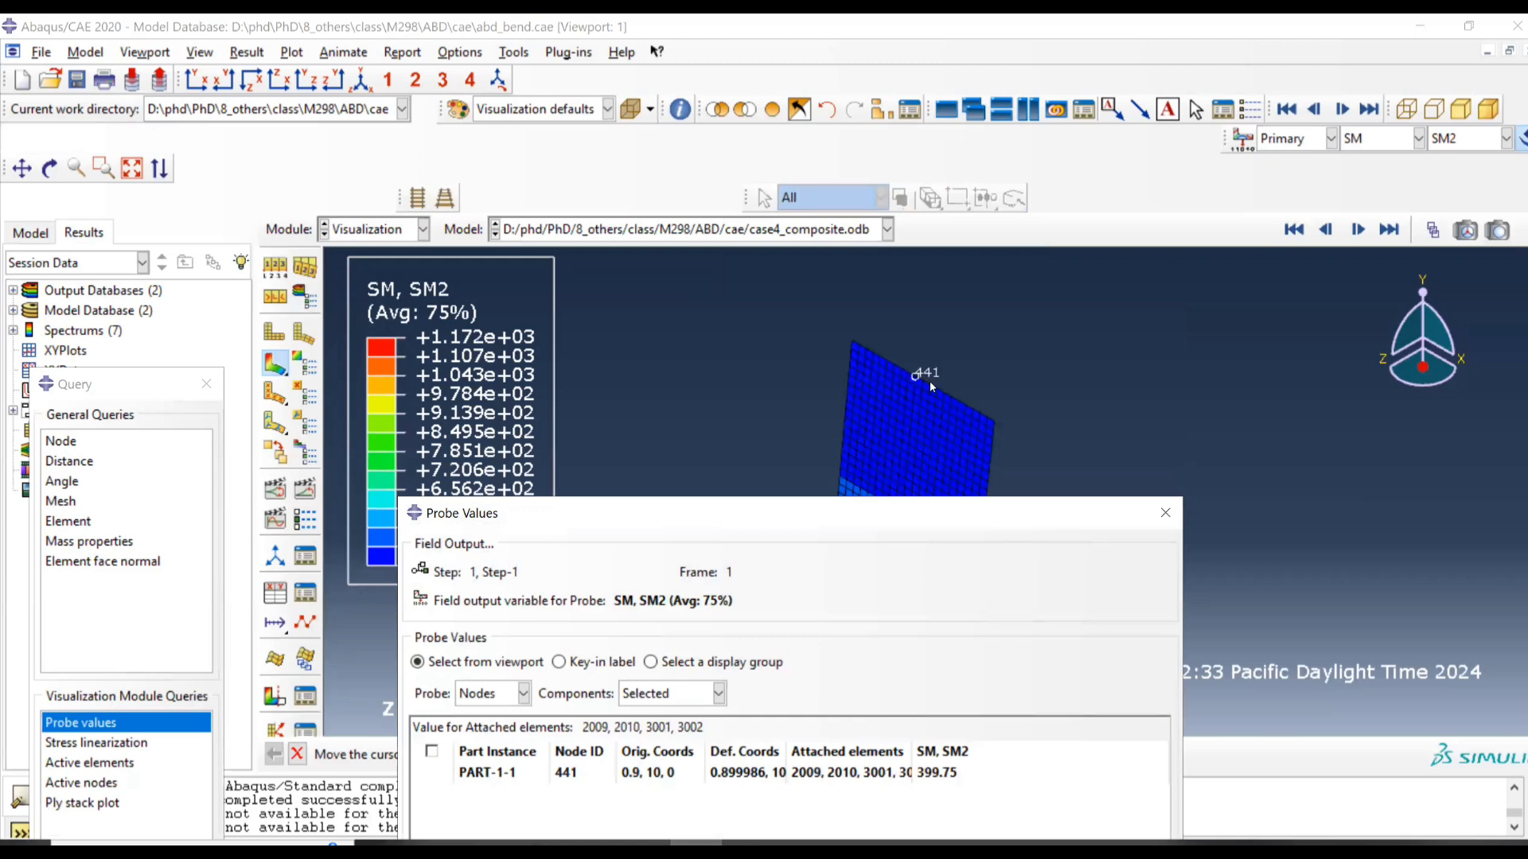
left_click(1165, 513)
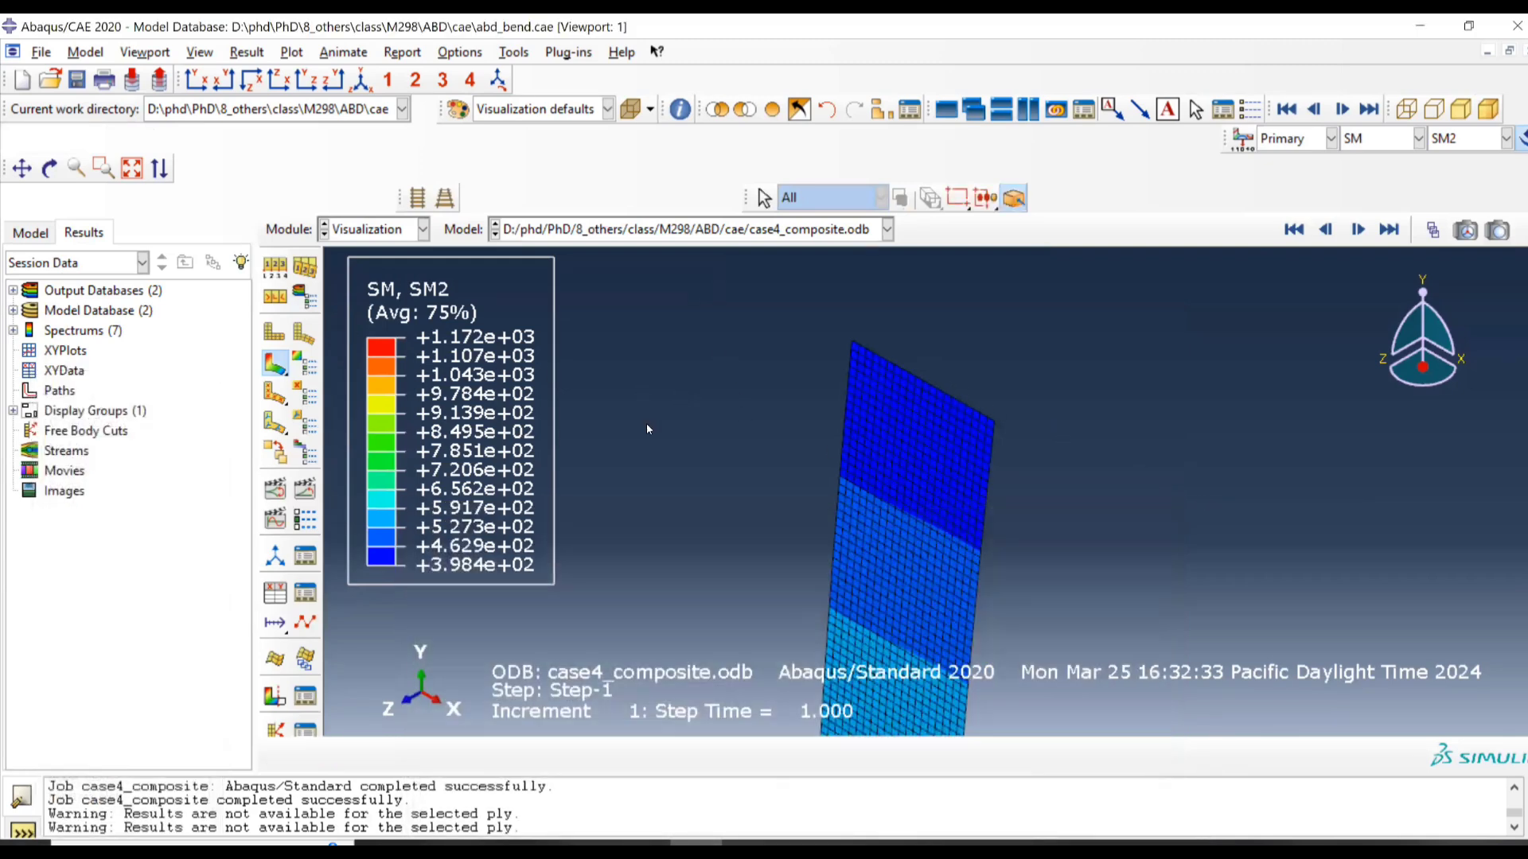
Step: Plot strain component E11 at the bottommost location of PLY-1 and start probing values
scroll(965, 345, "up", 4)
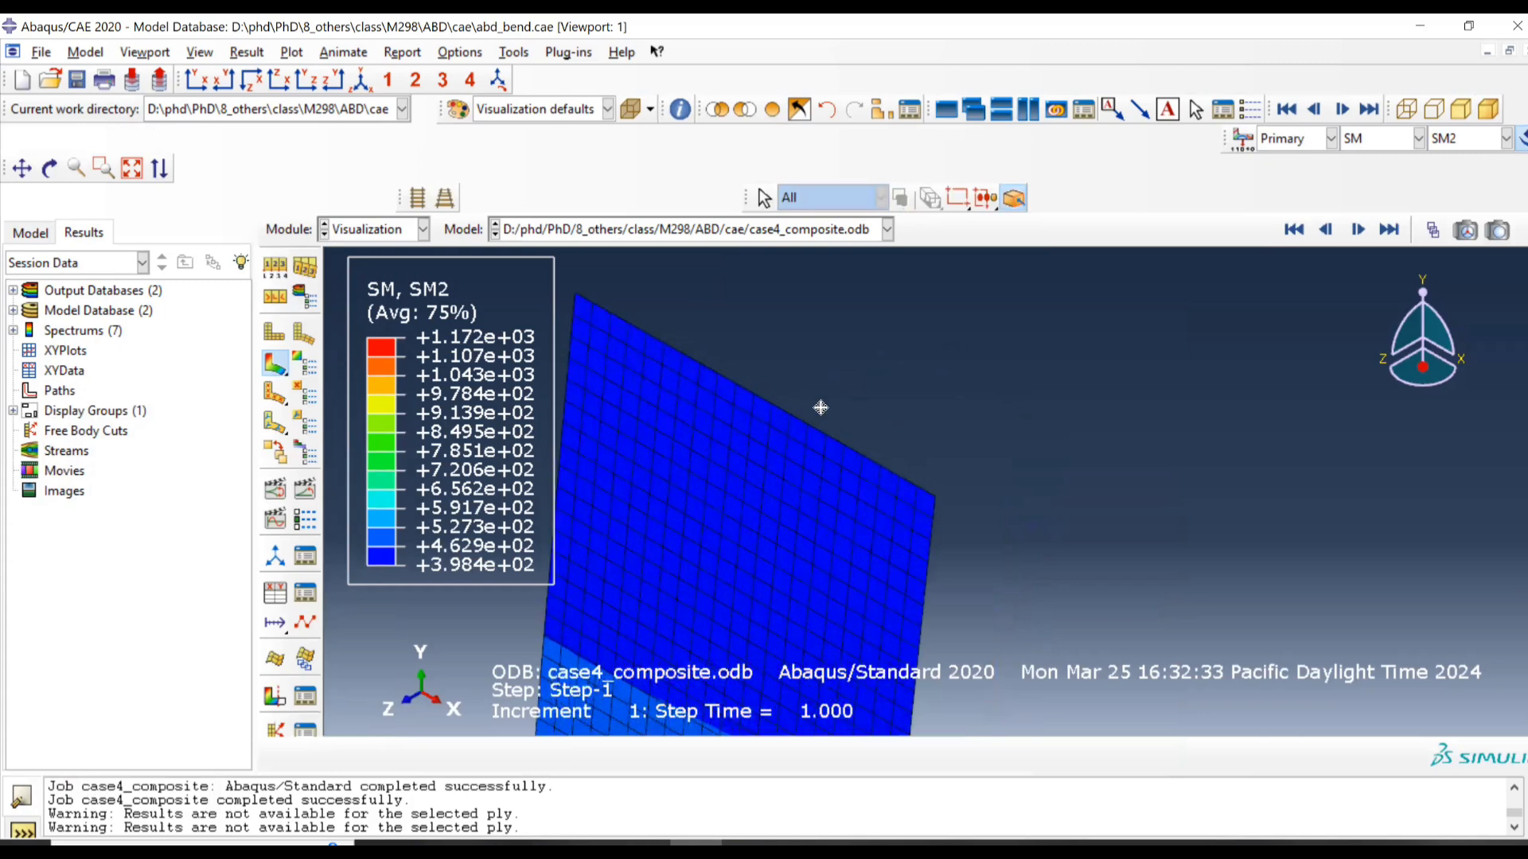
left_click_drag(820, 407, 894, 434)
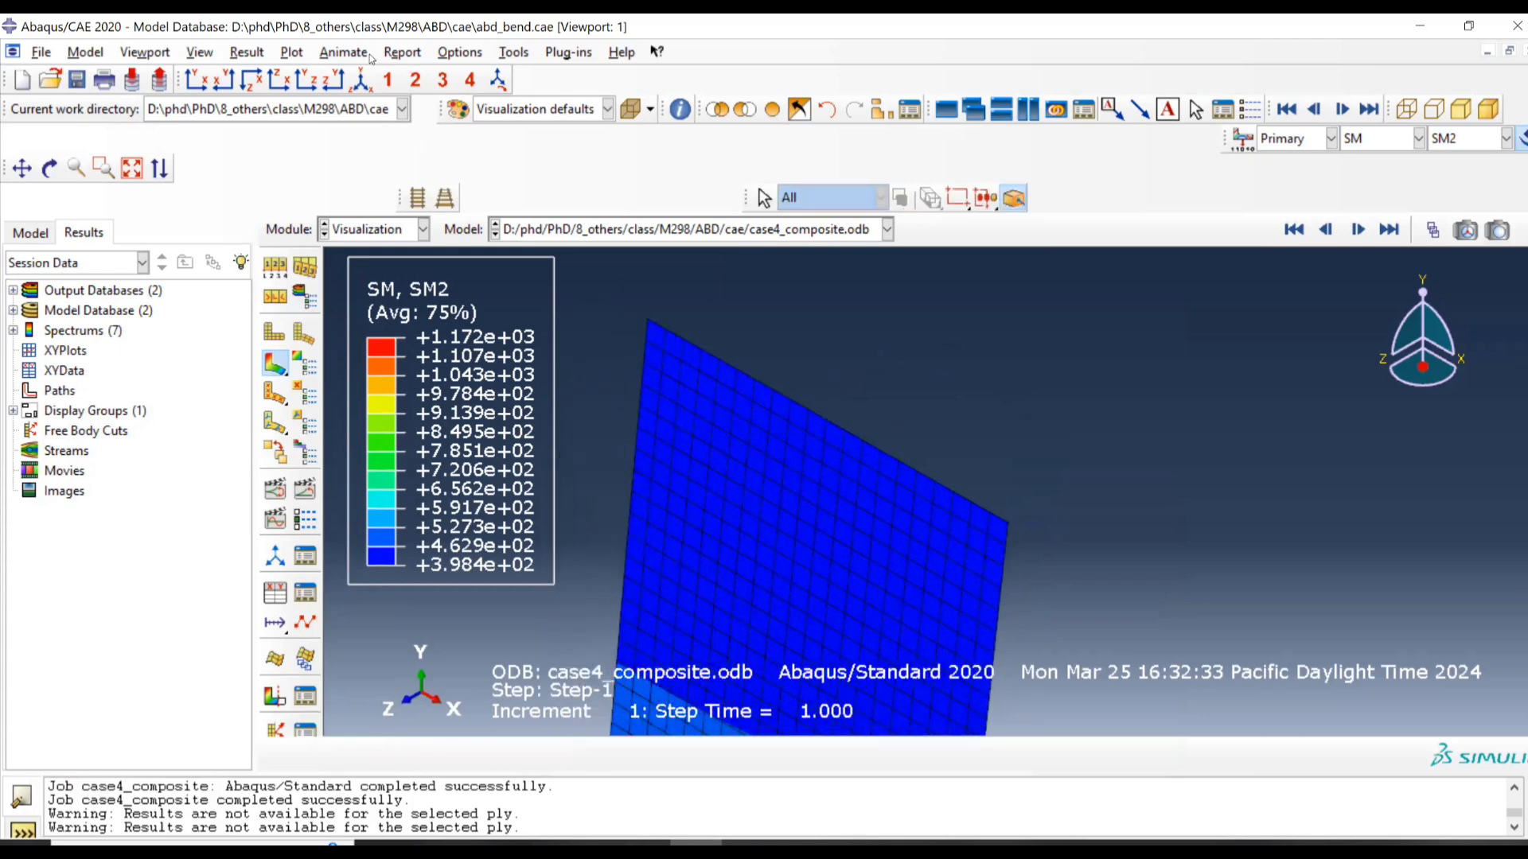
left_click(247, 52)
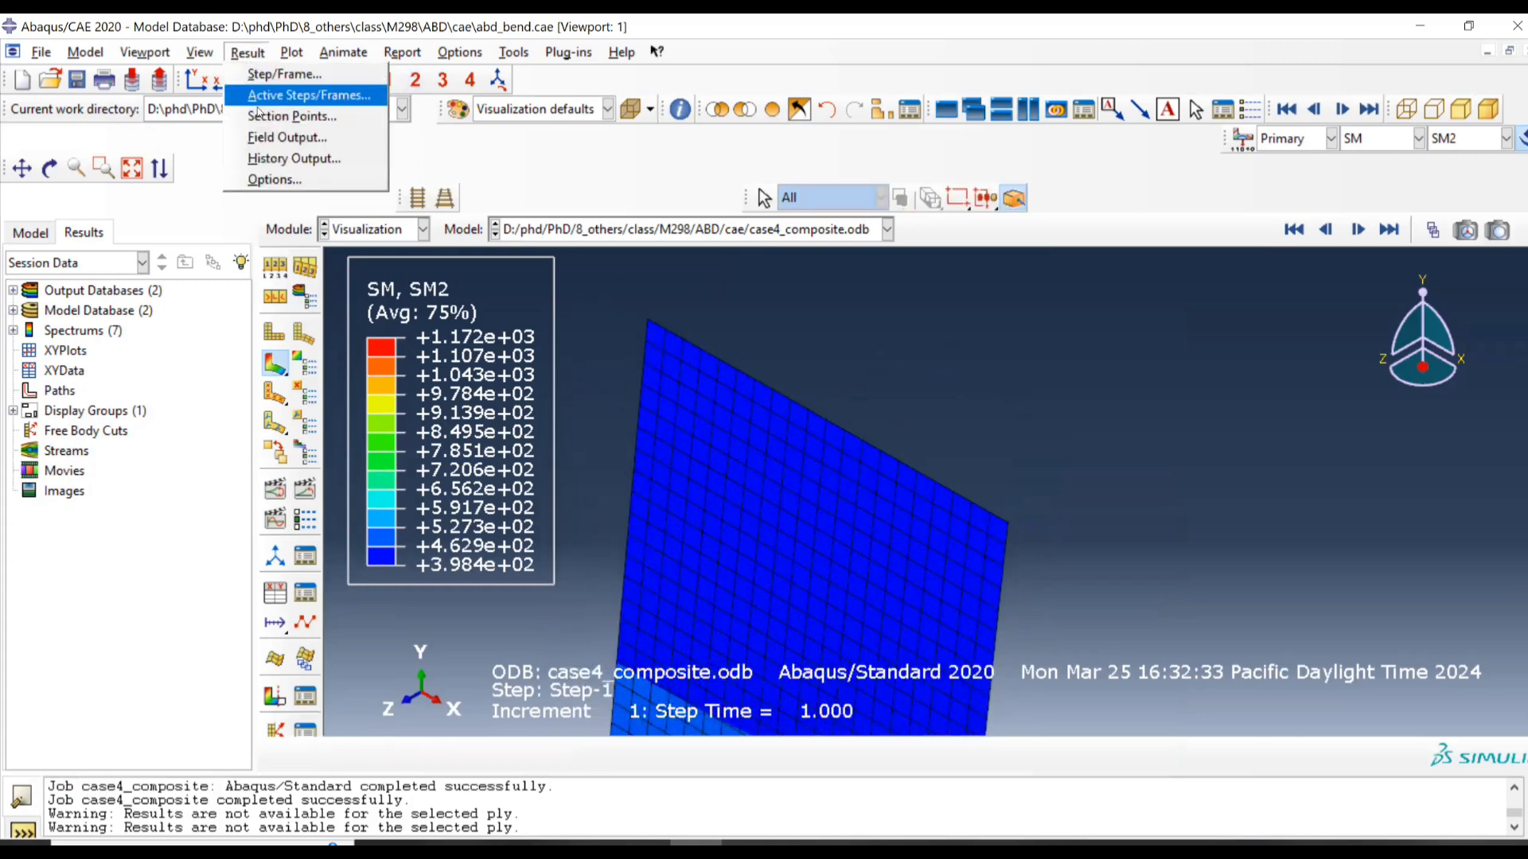
left_click(291, 116)
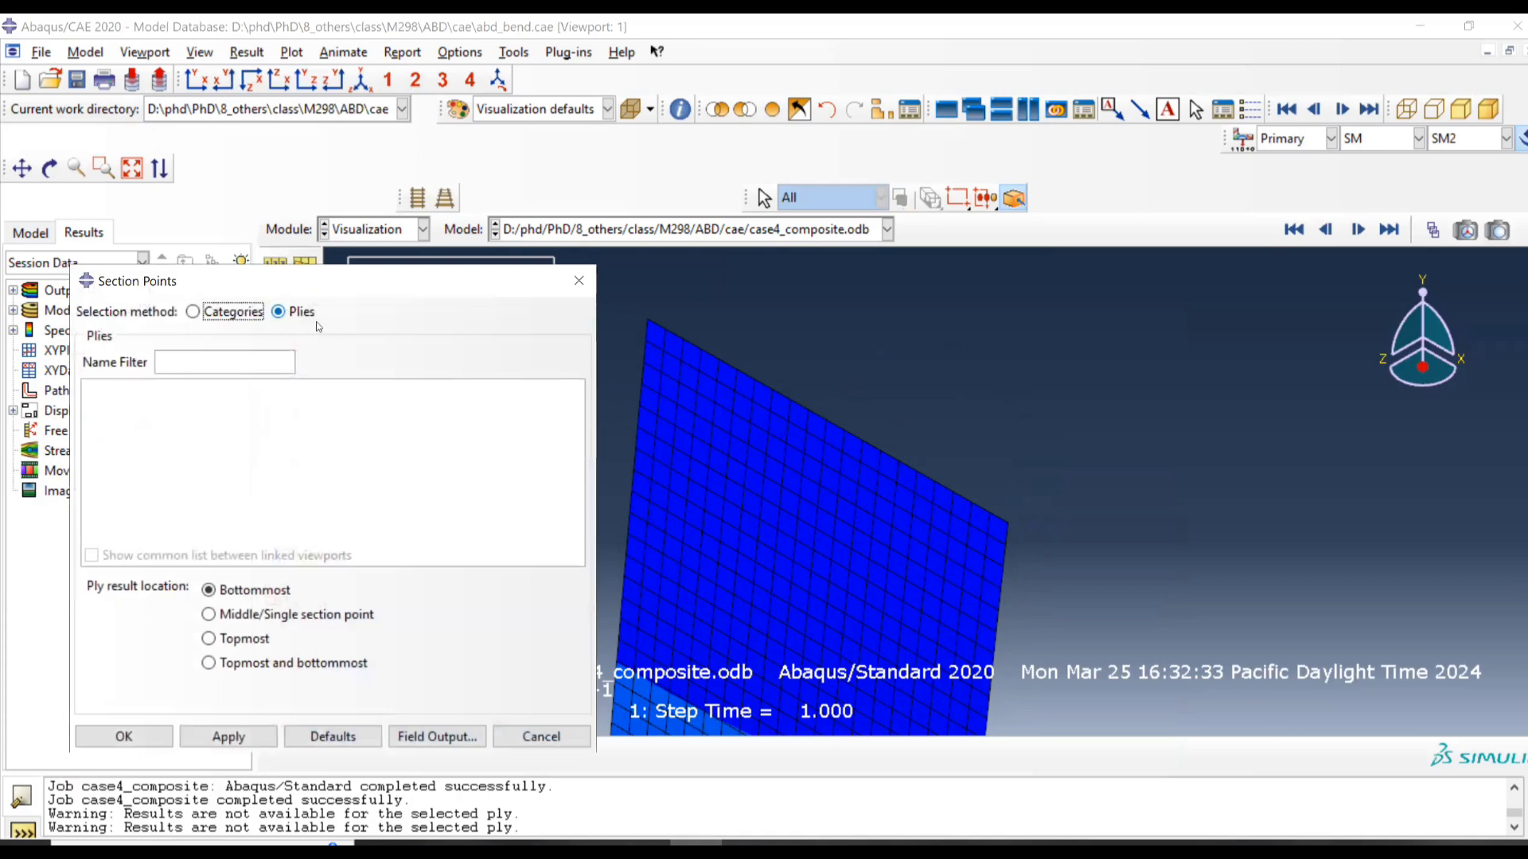
left_click(1376, 138)
left_click(1375, 165)
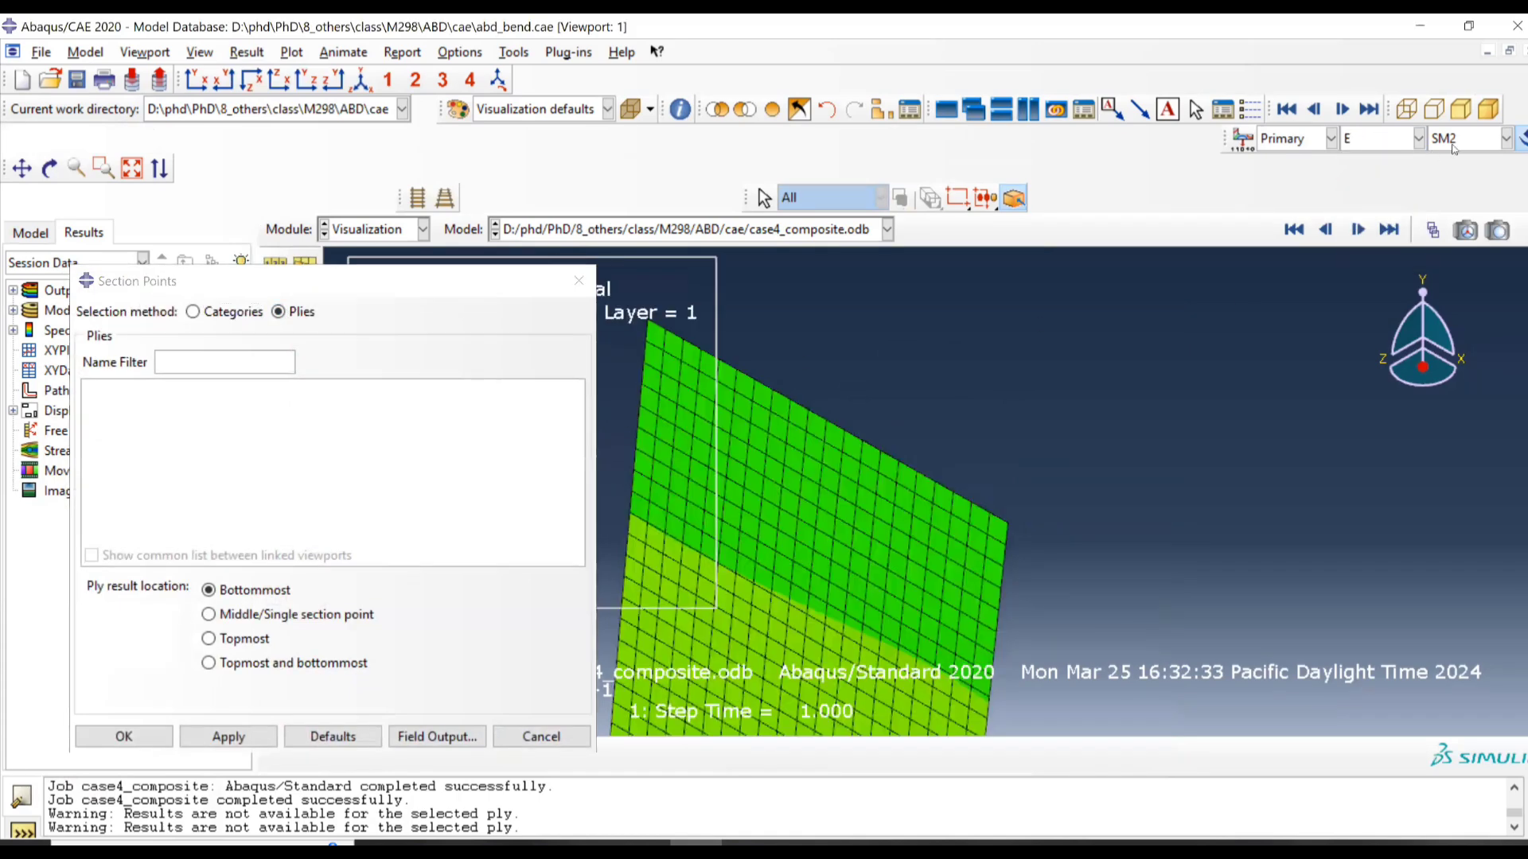
left_click(1461, 139)
left_click(1401, 323)
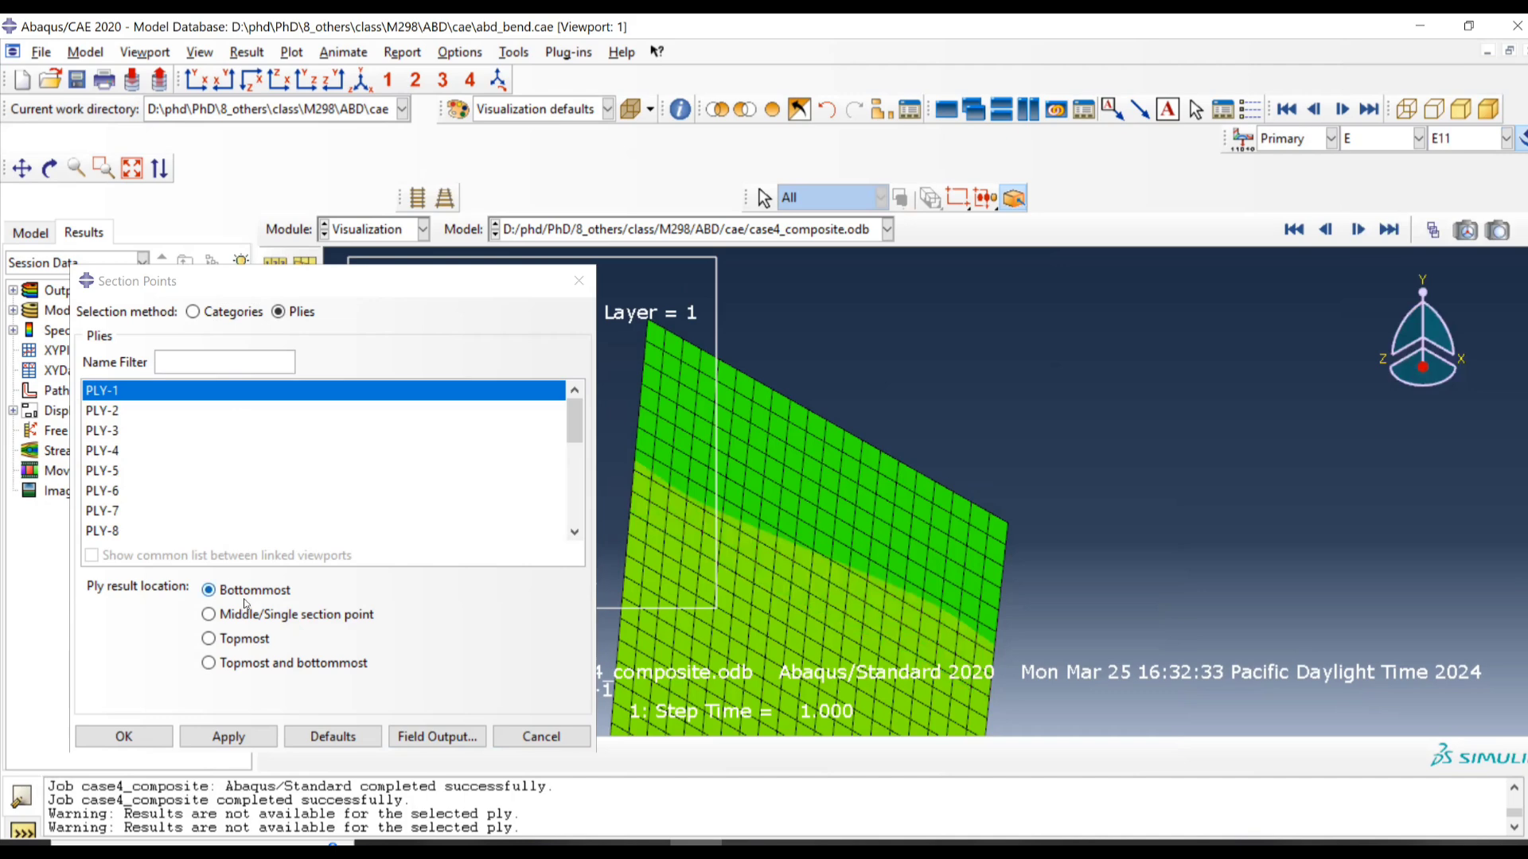
left_click(241, 736)
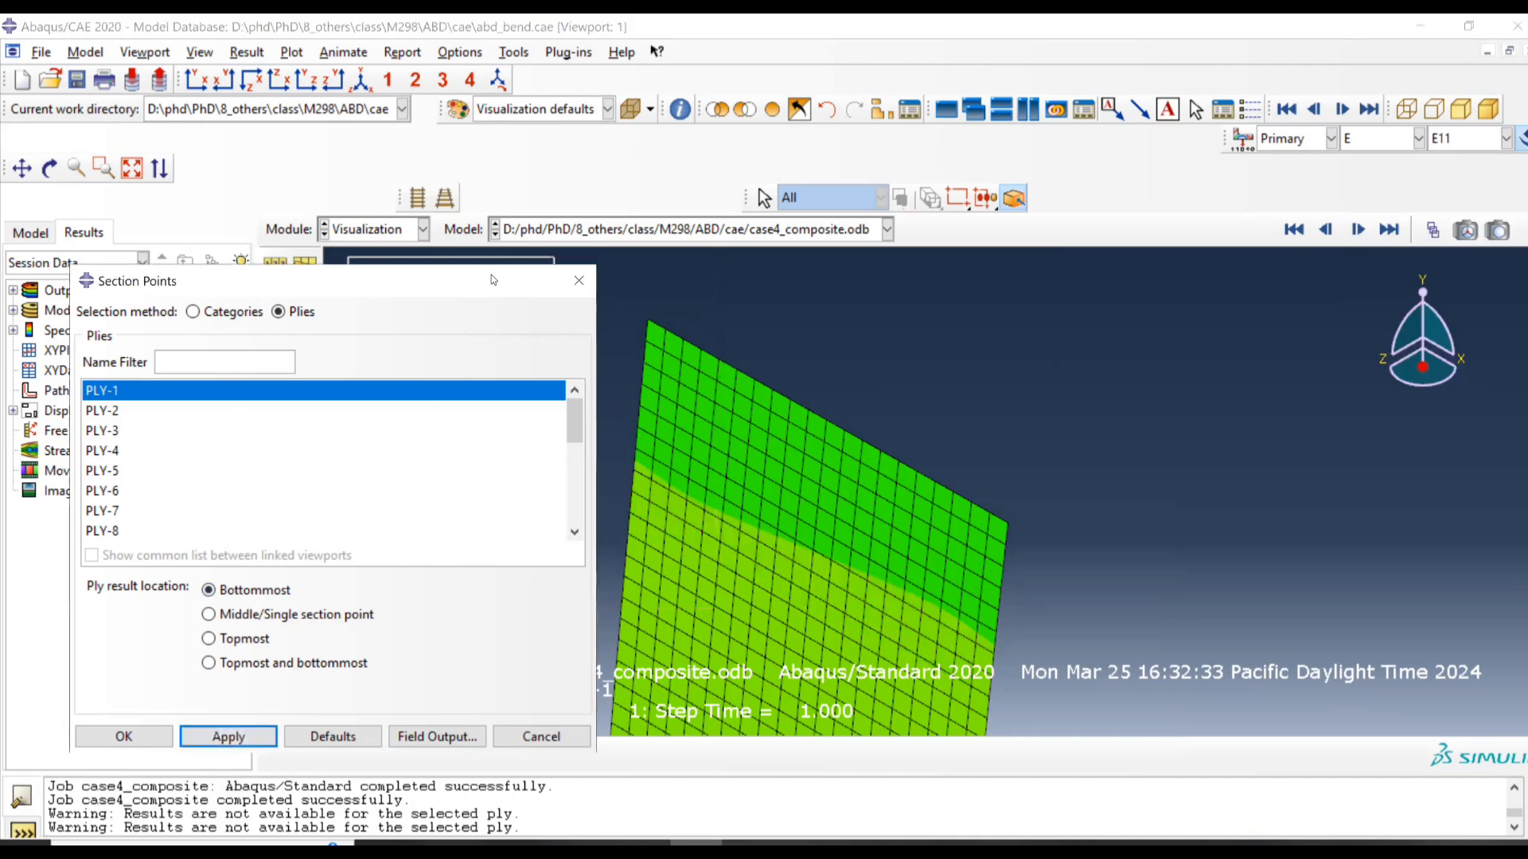
left_click(681, 109)
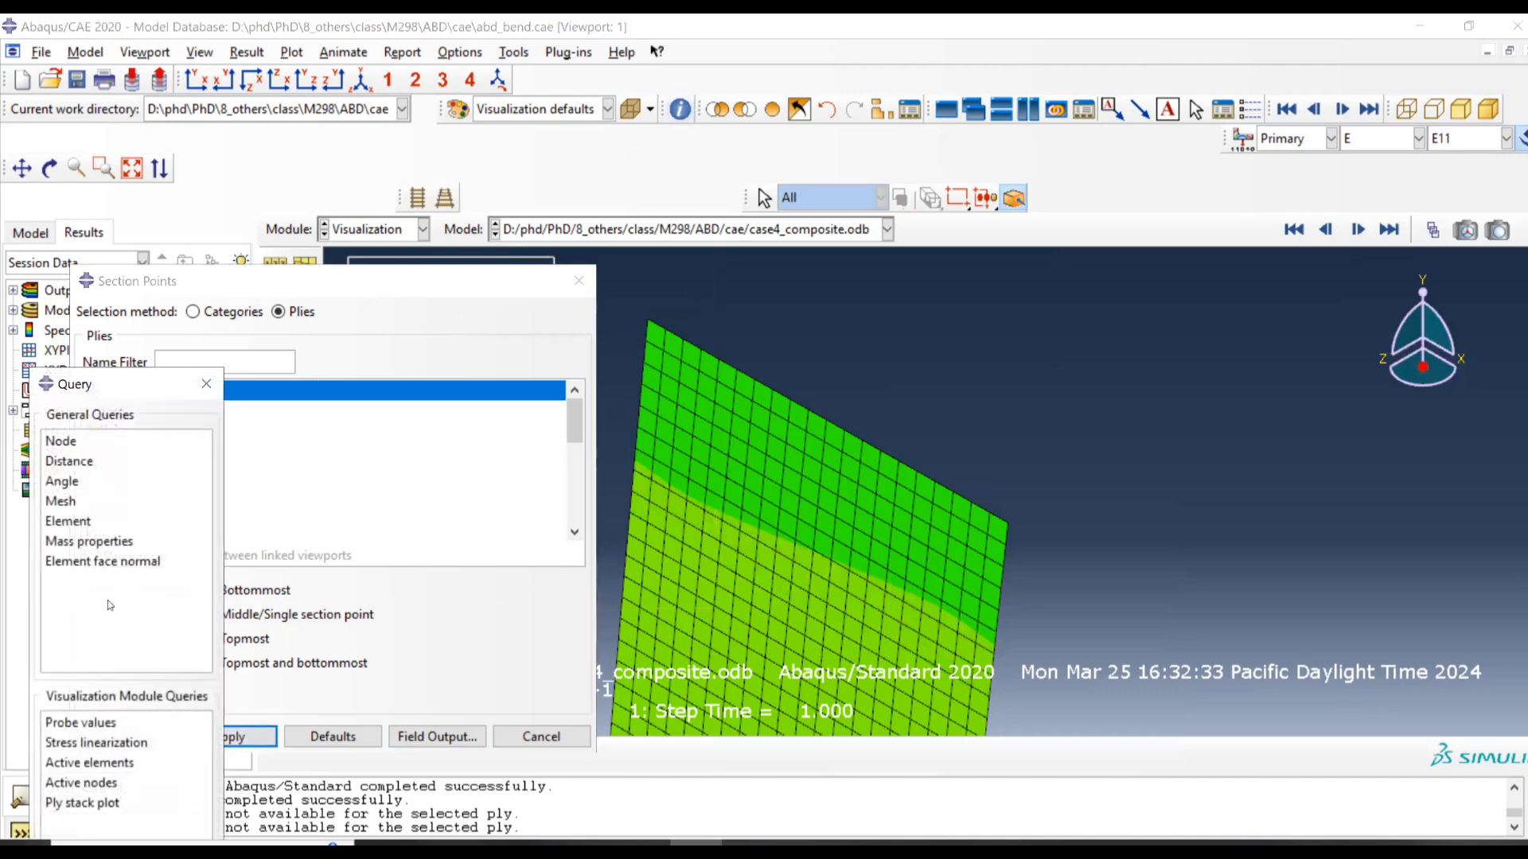
left_click(76, 724)
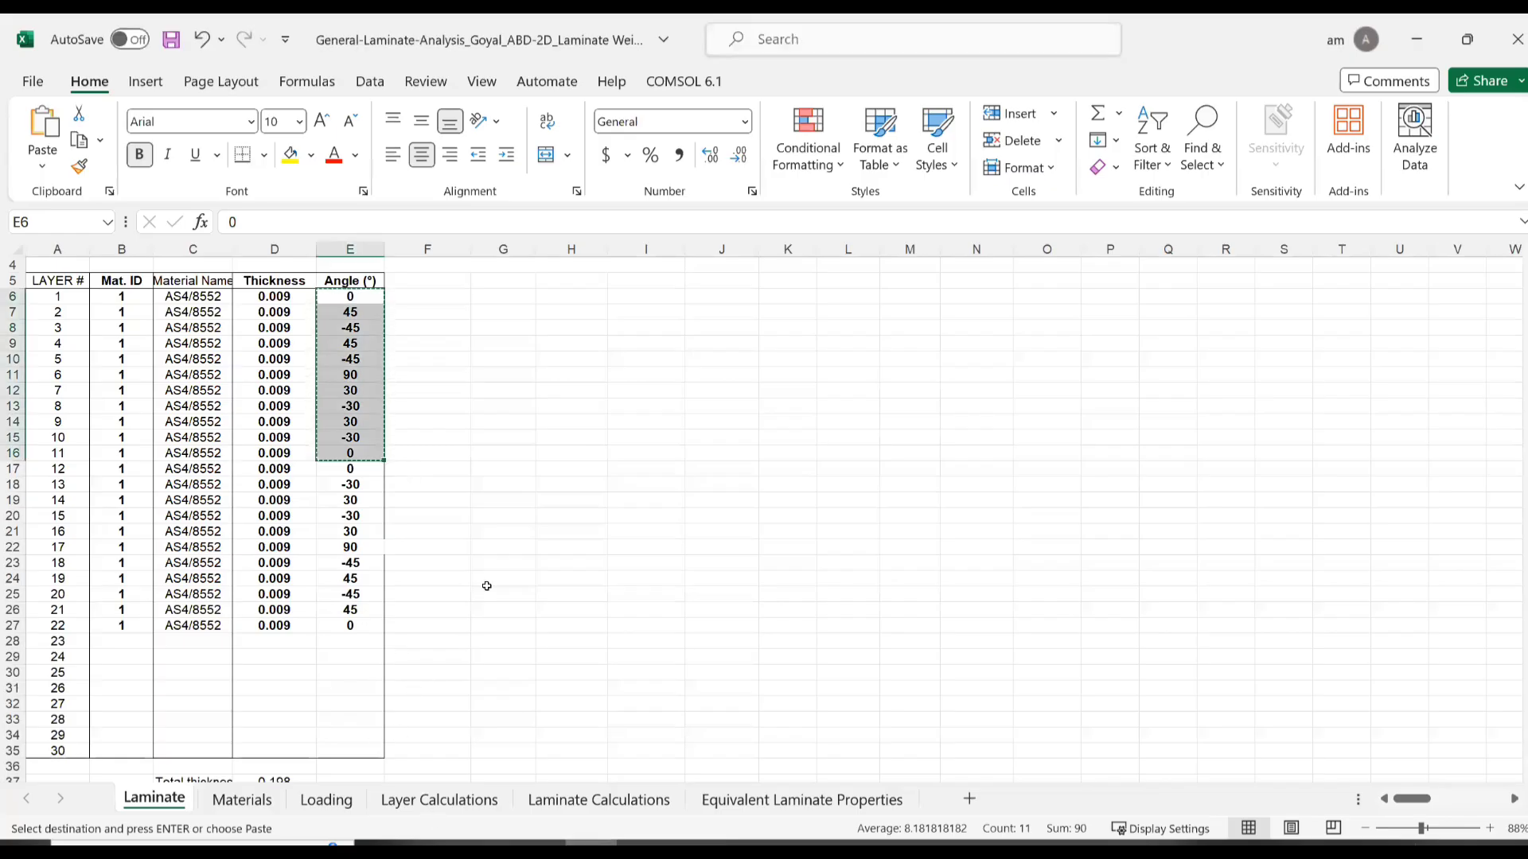
Step: In the Excel laminate workbook, review the thicknesses and angles of layers 1 to 22 and the AS4/8552 material properties
key("Escape")
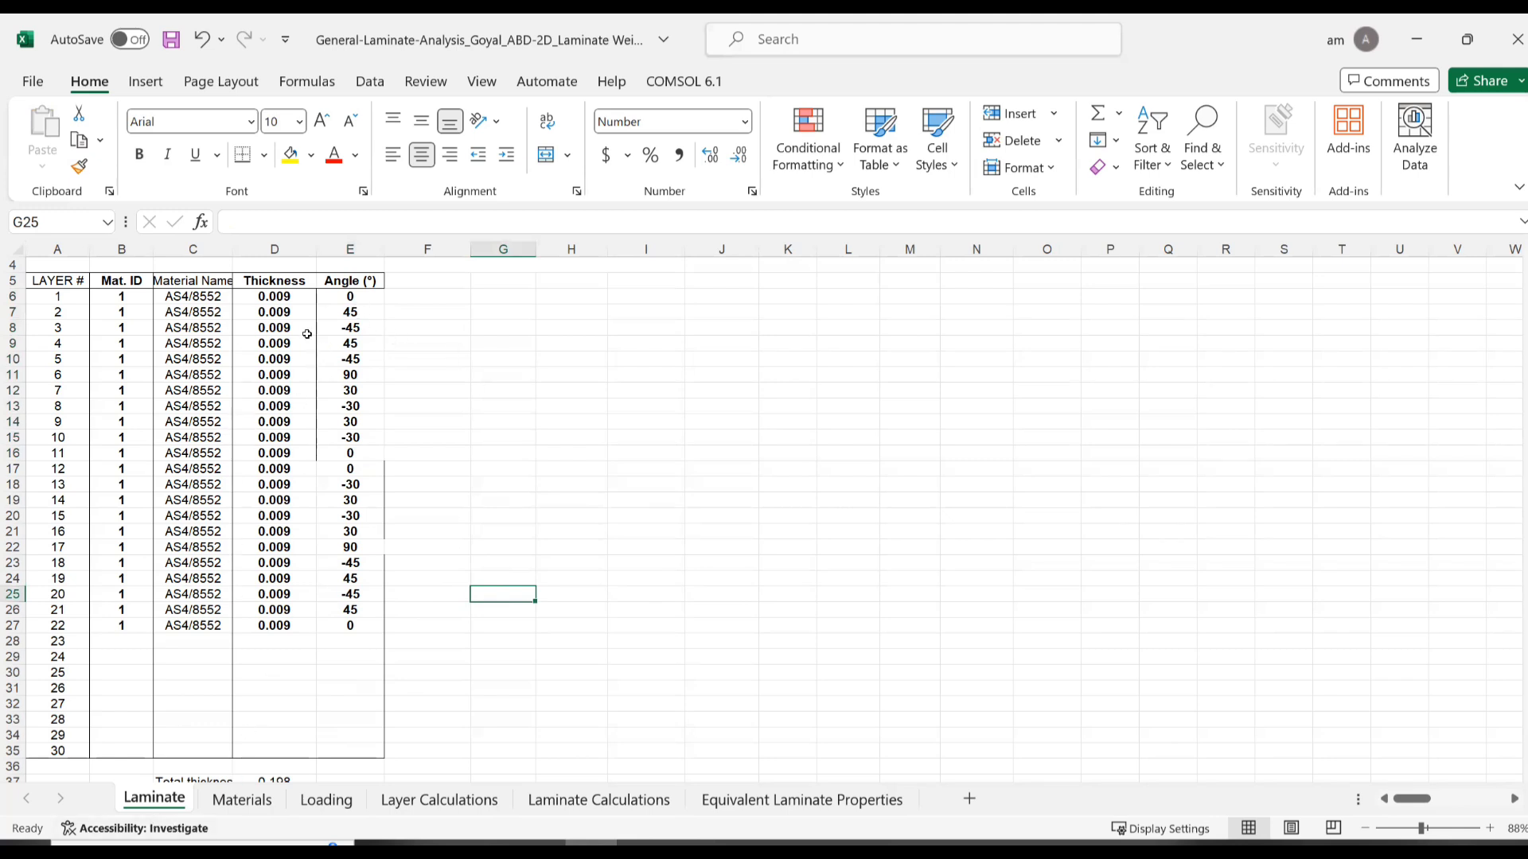
left_click_drag(278, 296, 338, 623)
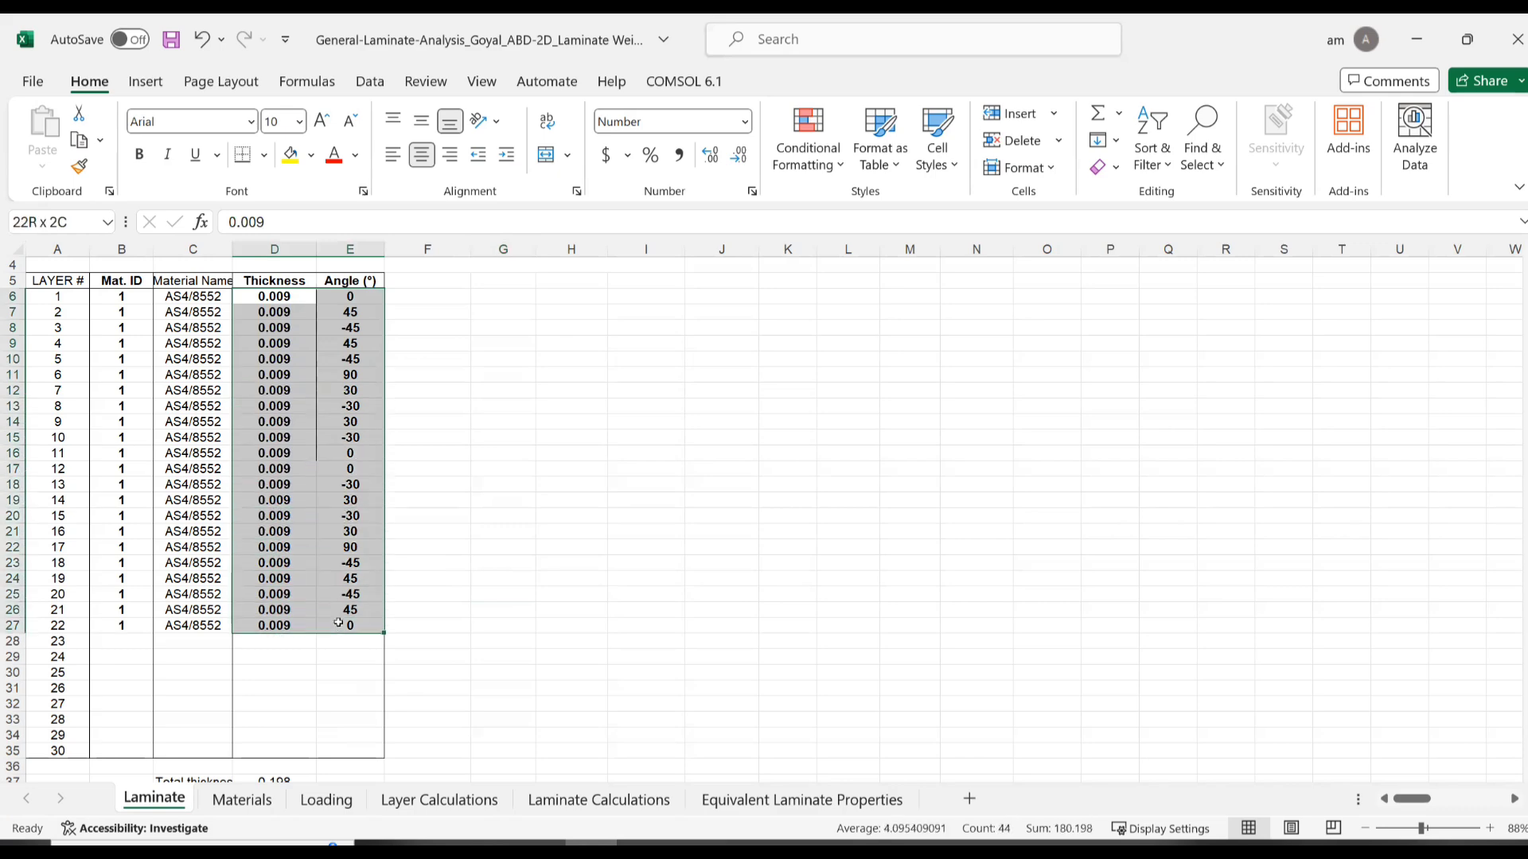
left_click(241, 799)
left_click_drag(357, 299, 374, 569)
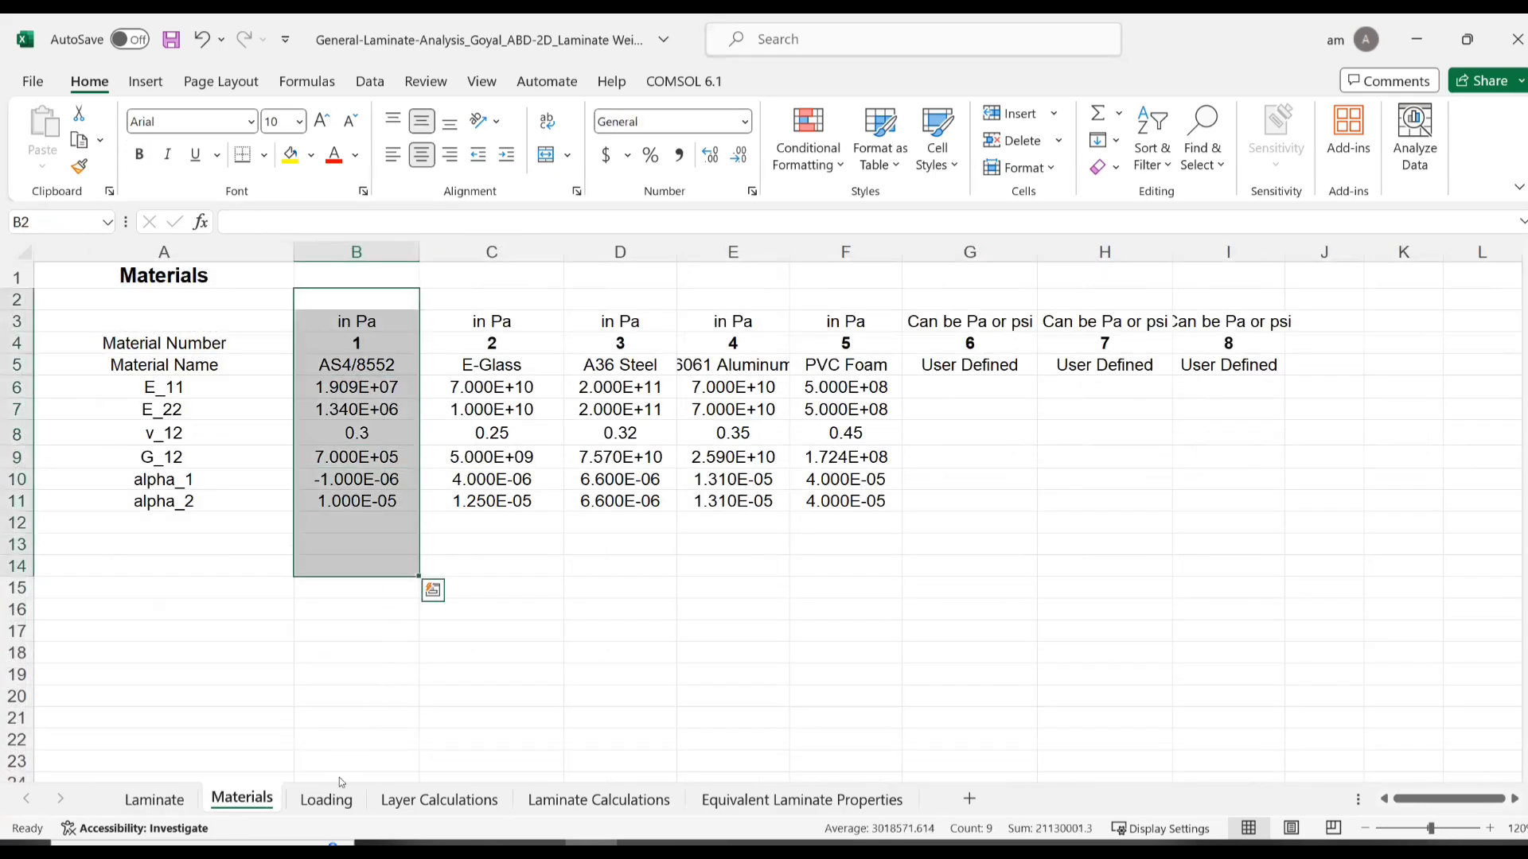
Step: Check the N_y and M_y entries among the membrane loads and bending moments on the Loading sheet
left_click(326, 799)
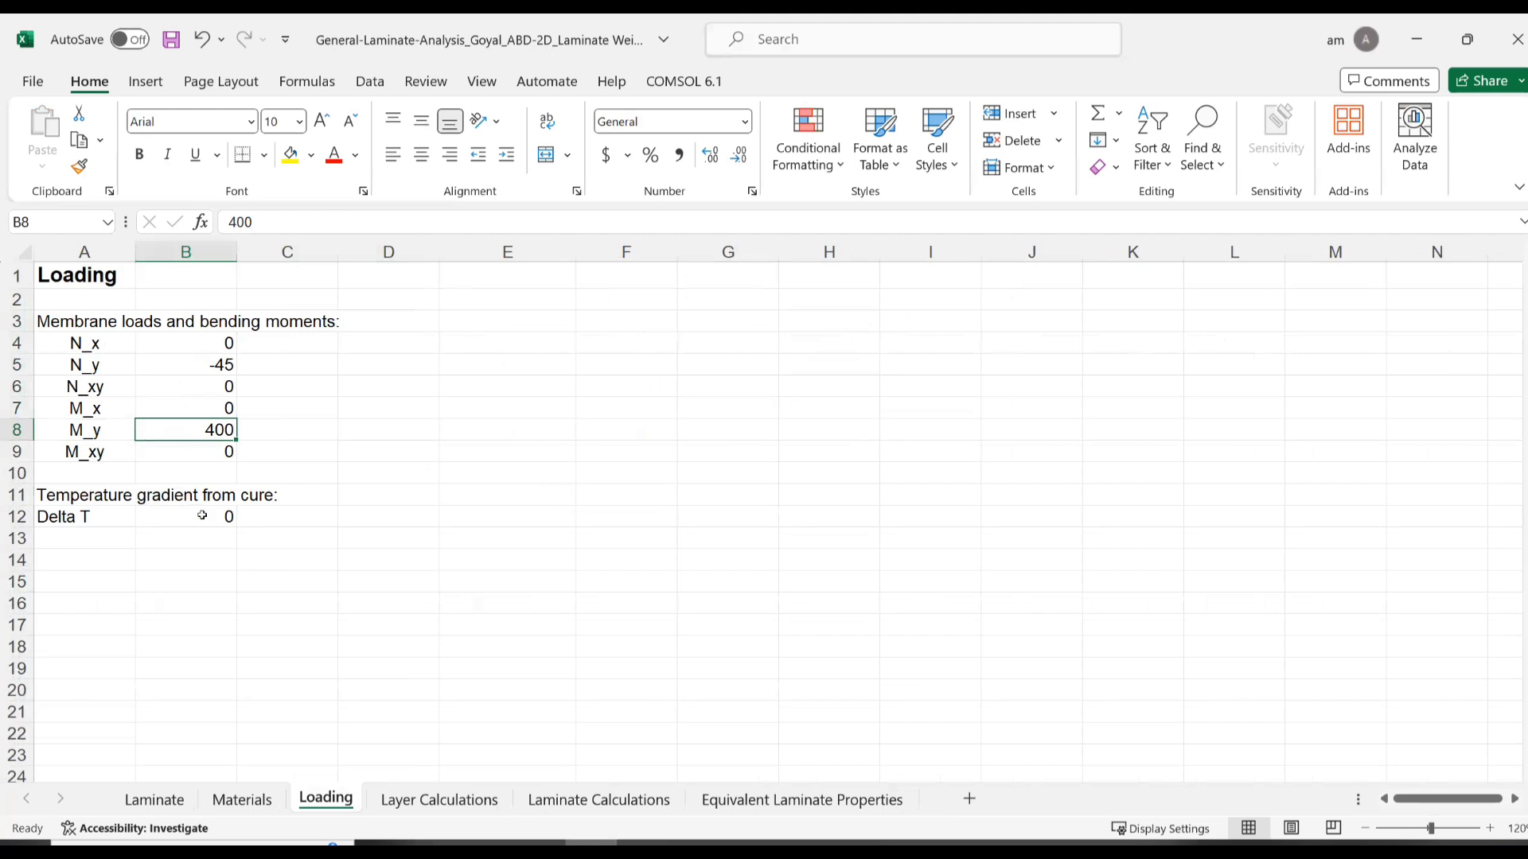
left_click_drag(215, 301, 209, 547)
left_click(200, 365)
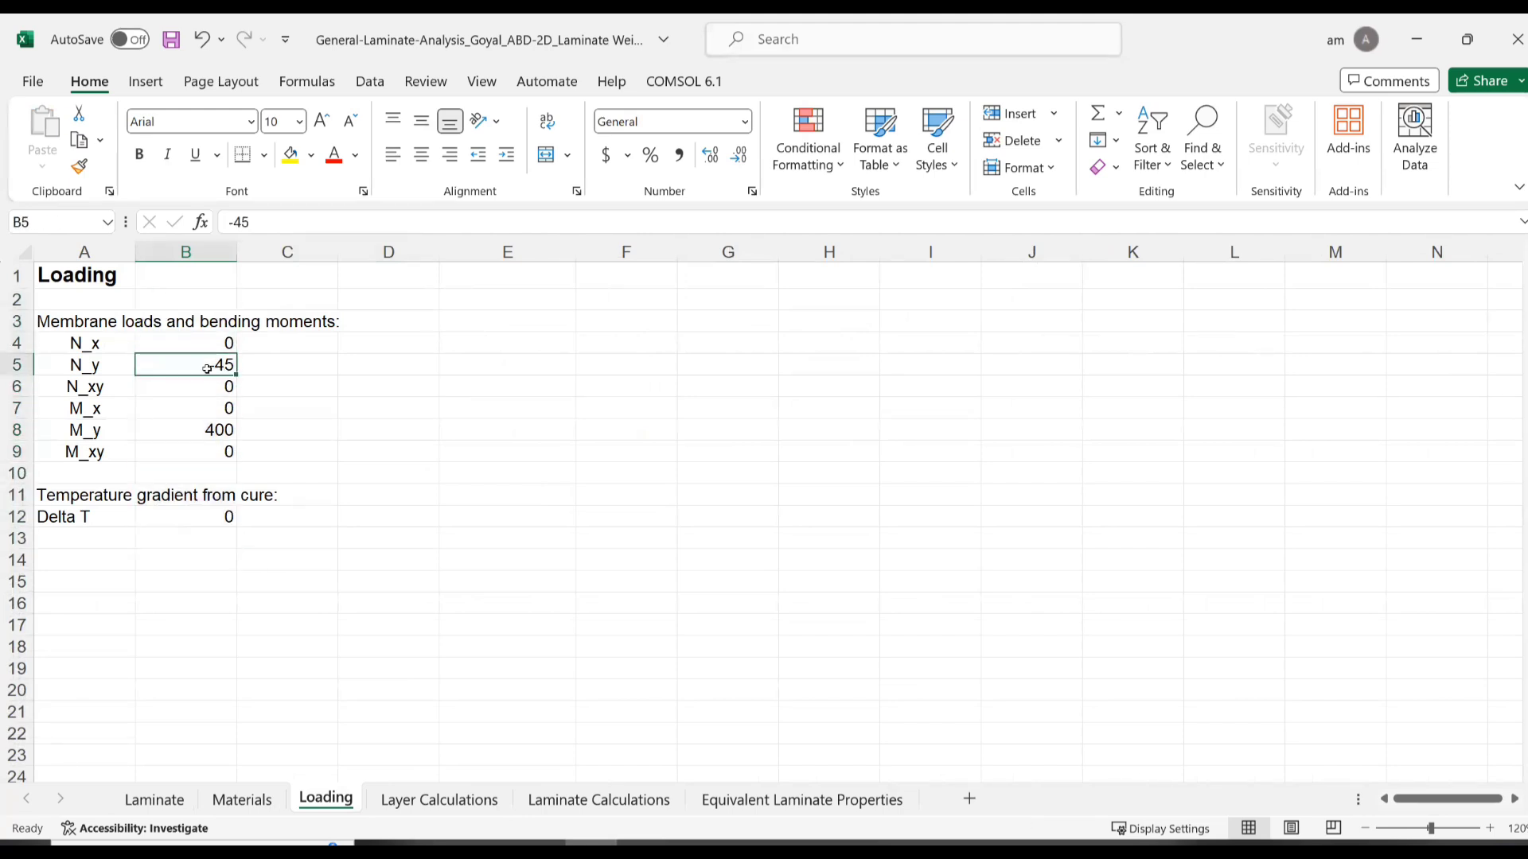
left_click(206, 428)
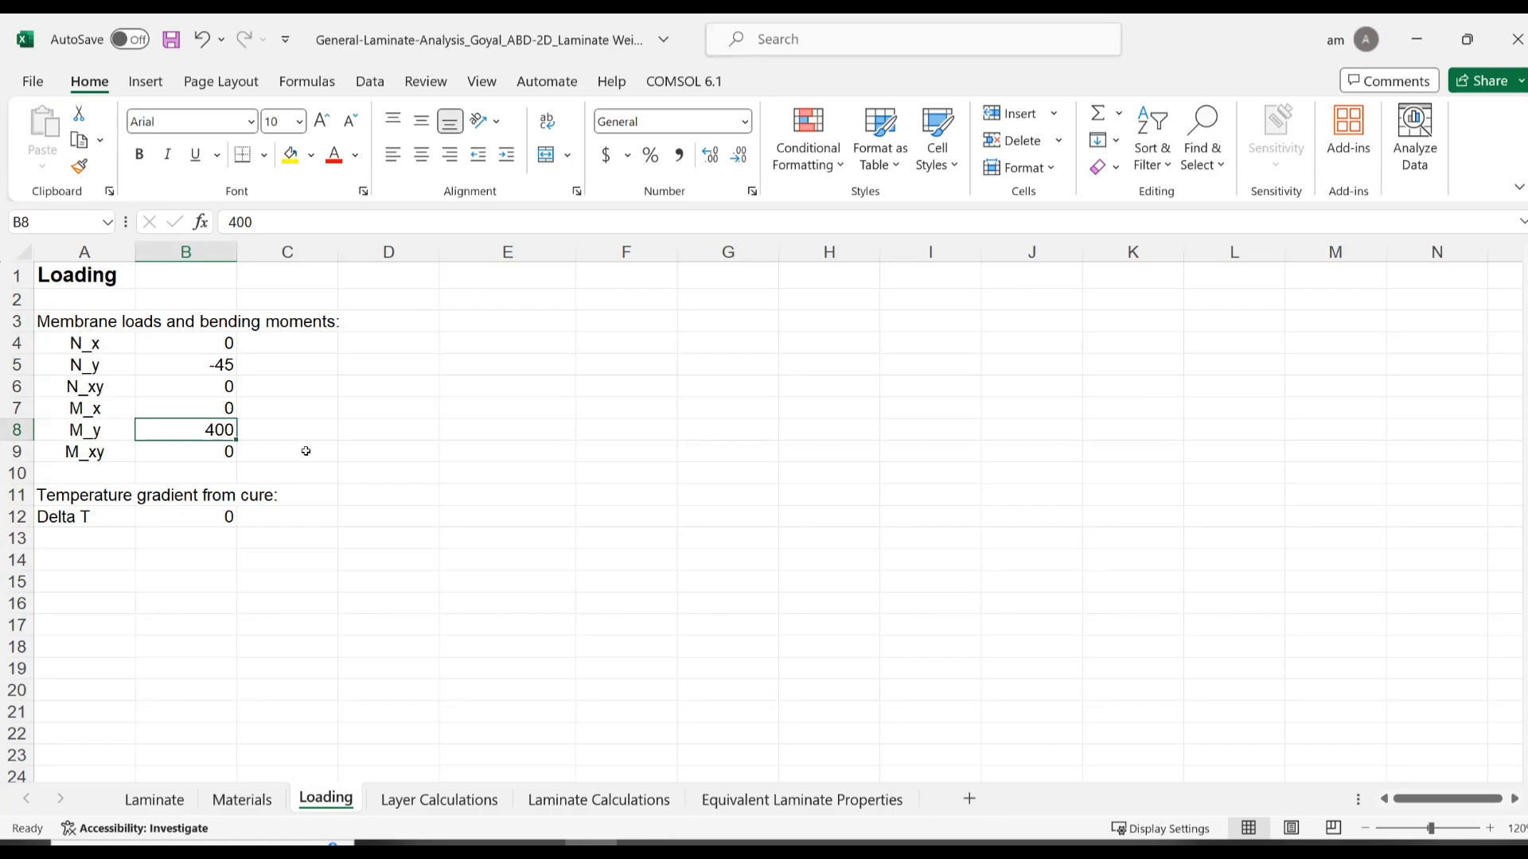
Step: Examine the eps_1, eps_2 and gamma_12 strains at the top of layers on the Layer Calculations sheet
left_click(430, 799)
scroll(365, 470, "up", 20)
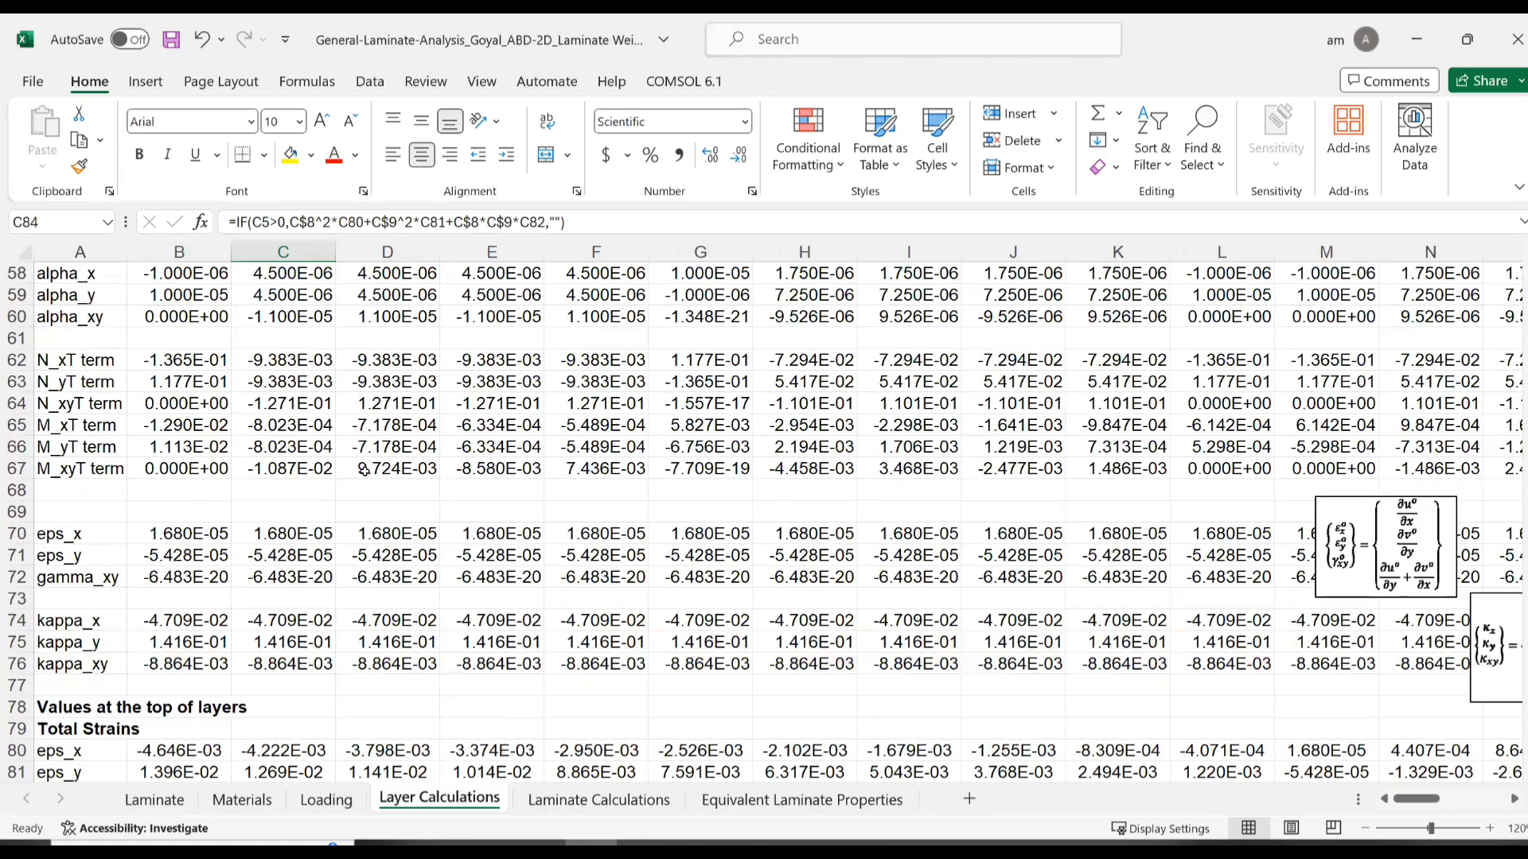
scroll(325, 455, "down", 20)
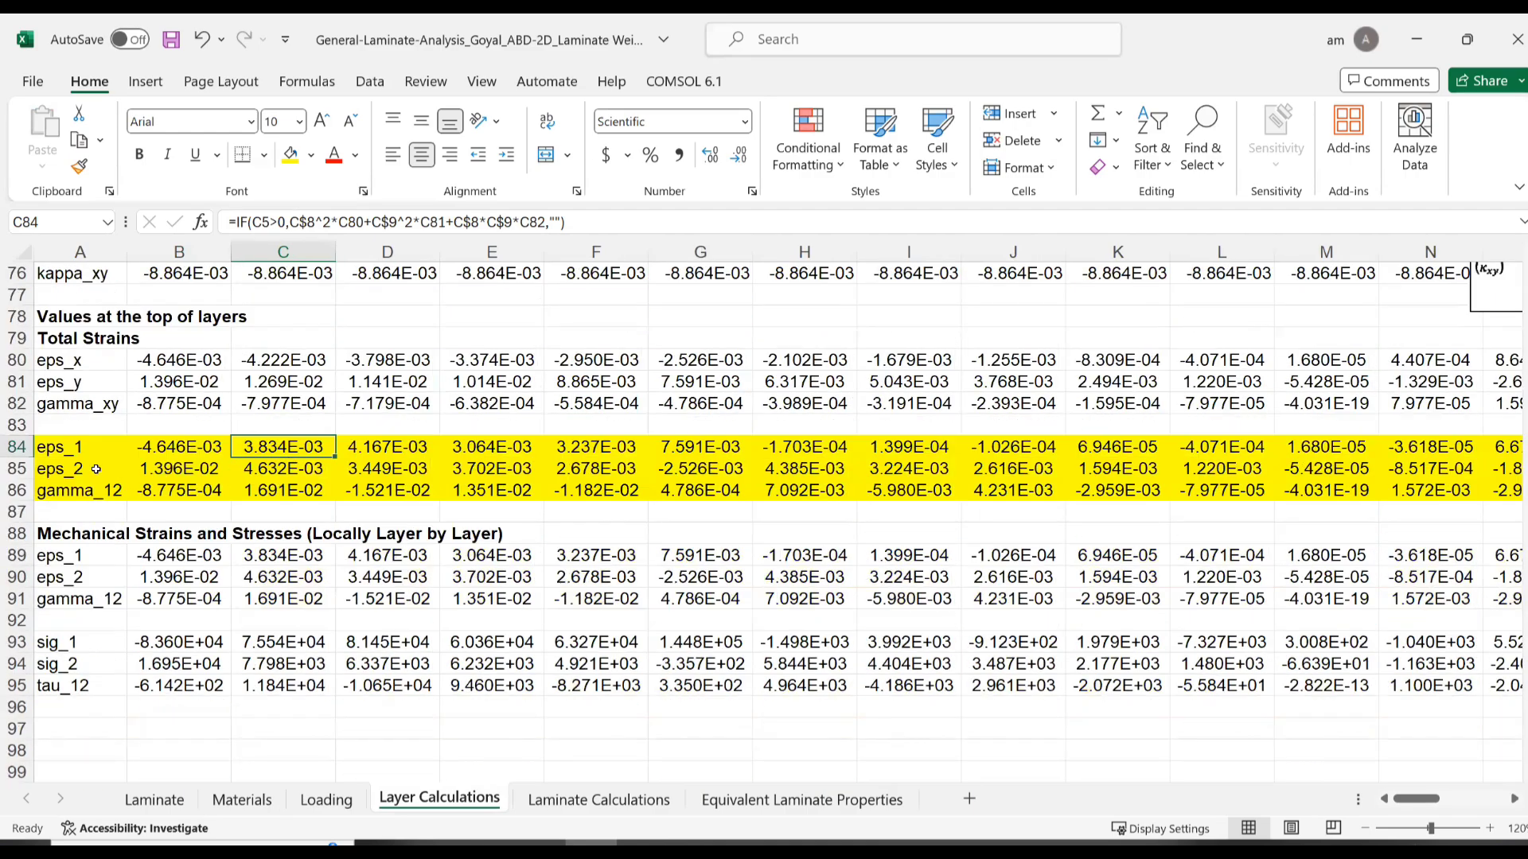
left_click_drag(70, 448, 1364, 494)
scroll(235, 456, "up", 1)
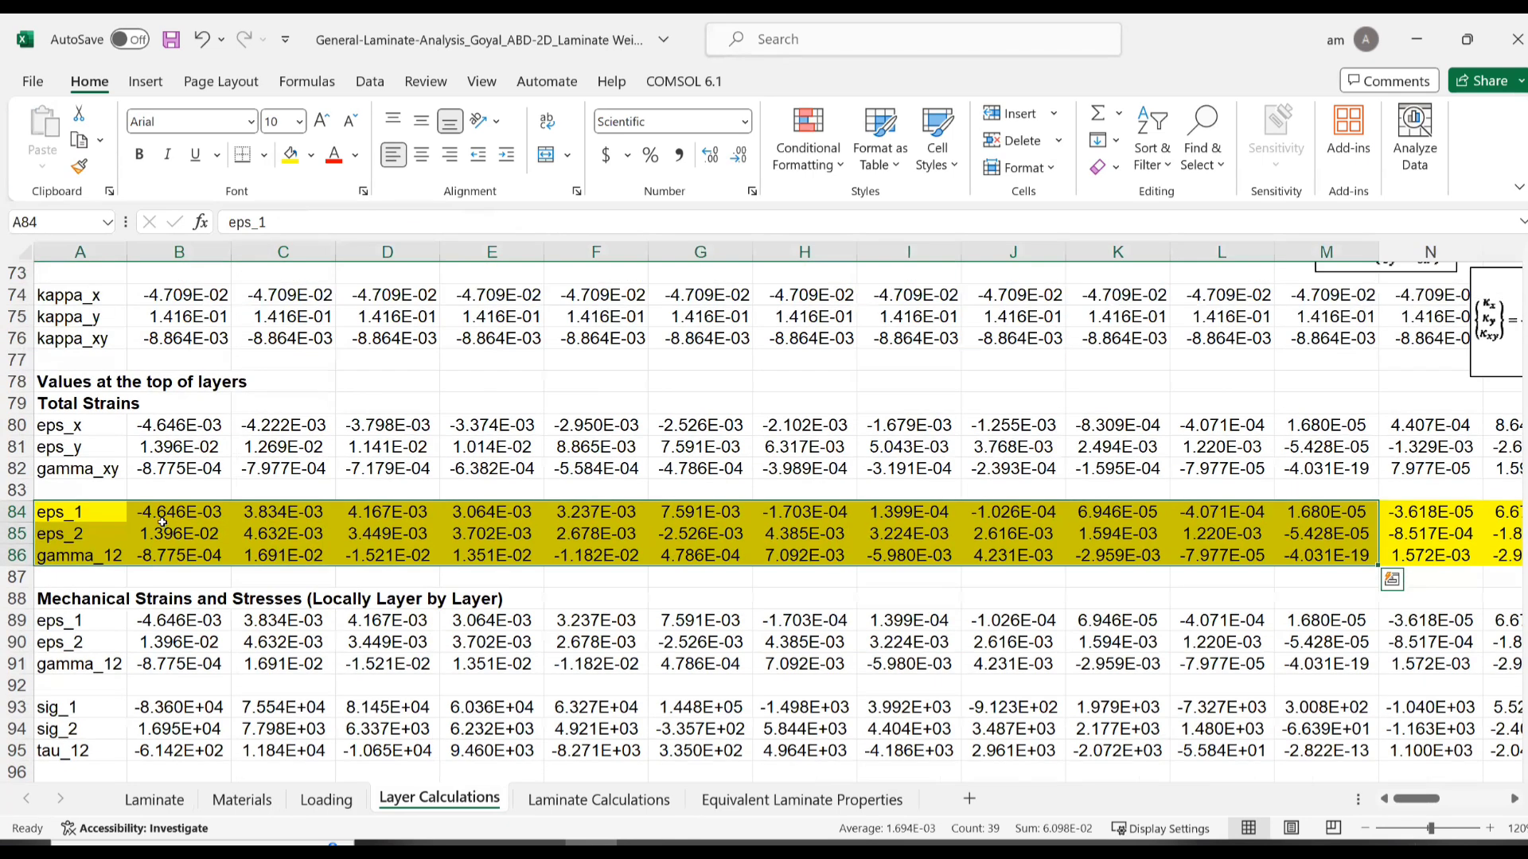
Step: Check layer 1's eps_1 under the total strains, then return to Abaqus and probe PLY-1's E11 along the upper edge
left_click(182, 522)
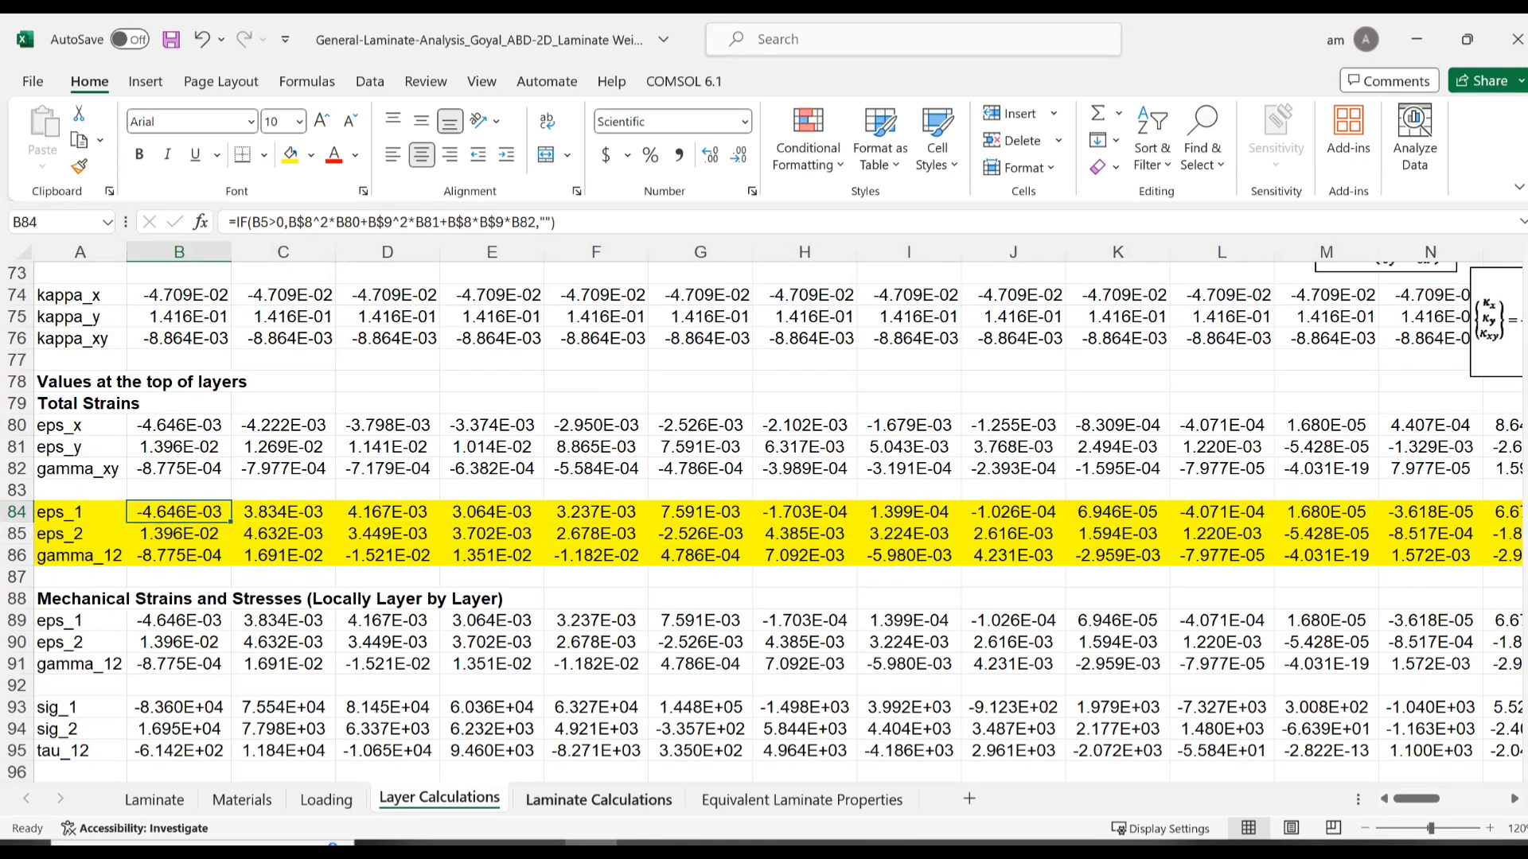
left_click(695, 847)
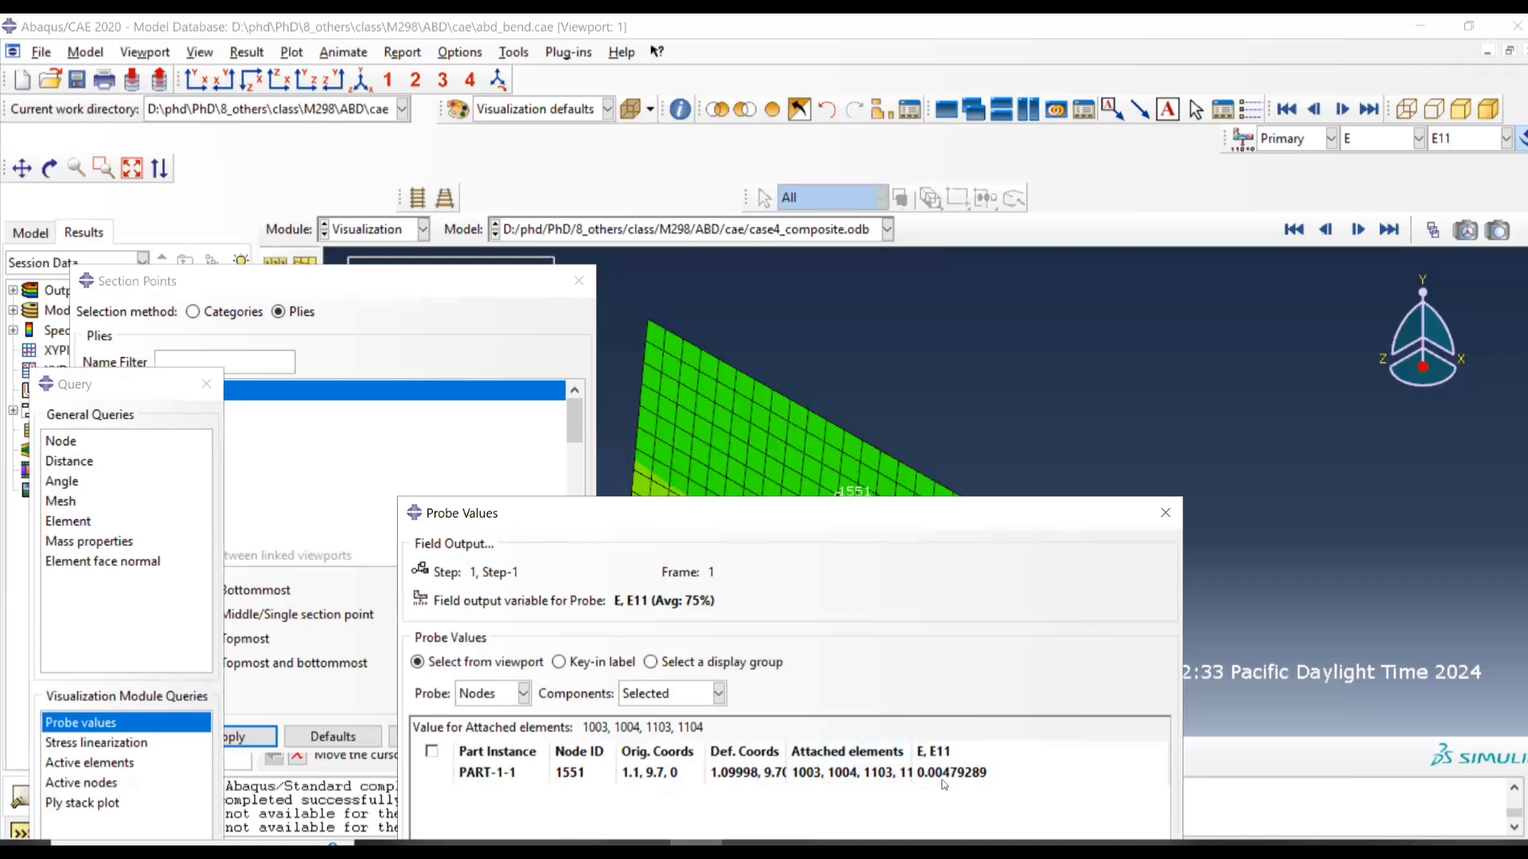
mouse_move(886, 455)
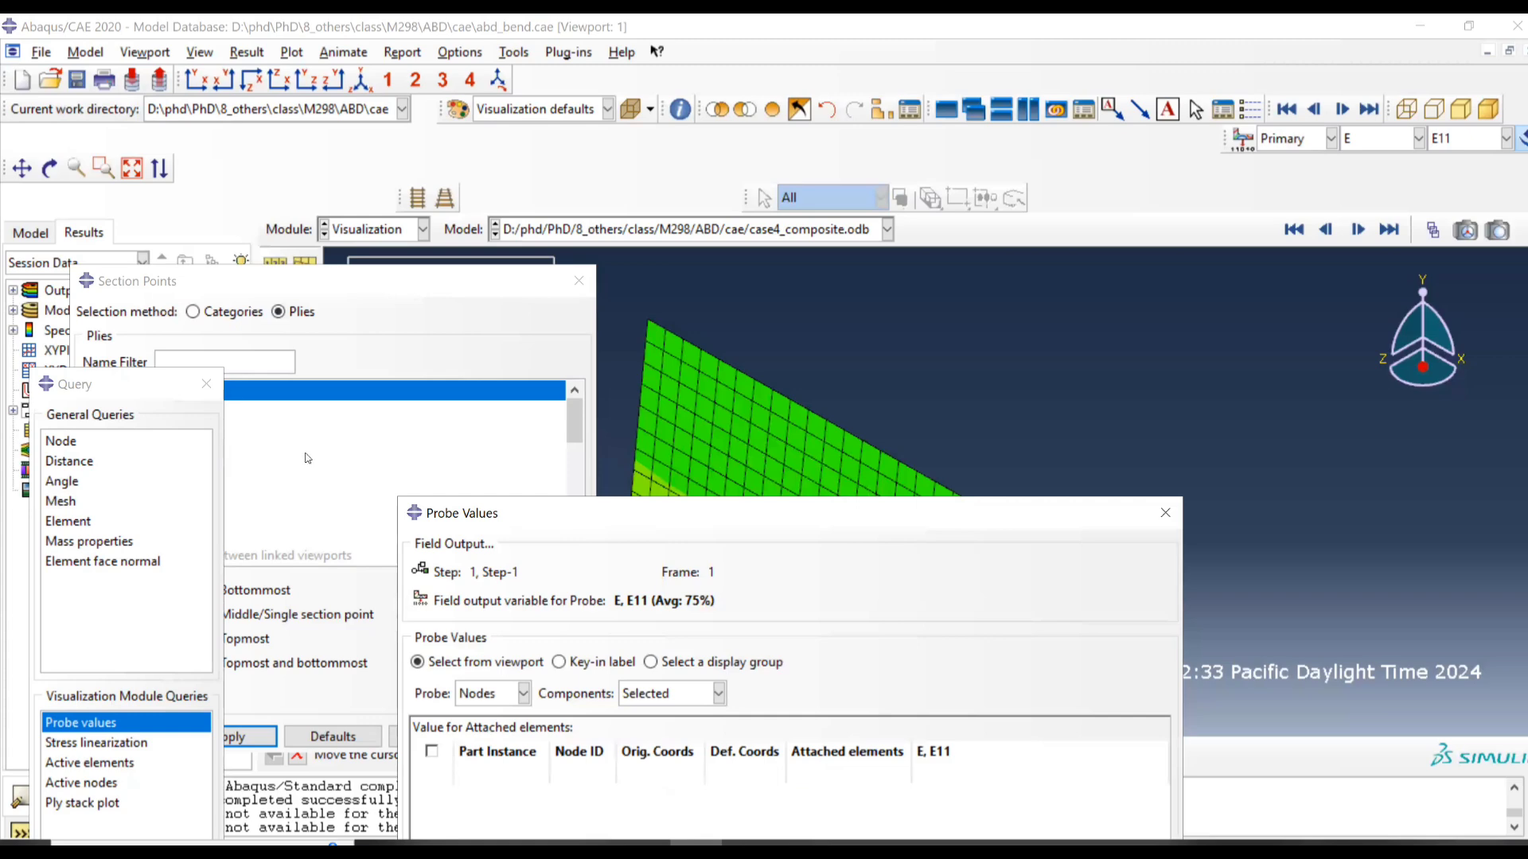
Step: Plot and probe E11 at the bottommost location of PLY-3, then compare it with layer 3's eps_1 in the Excel workbook
left_click(276, 447)
left_click(207, 427)
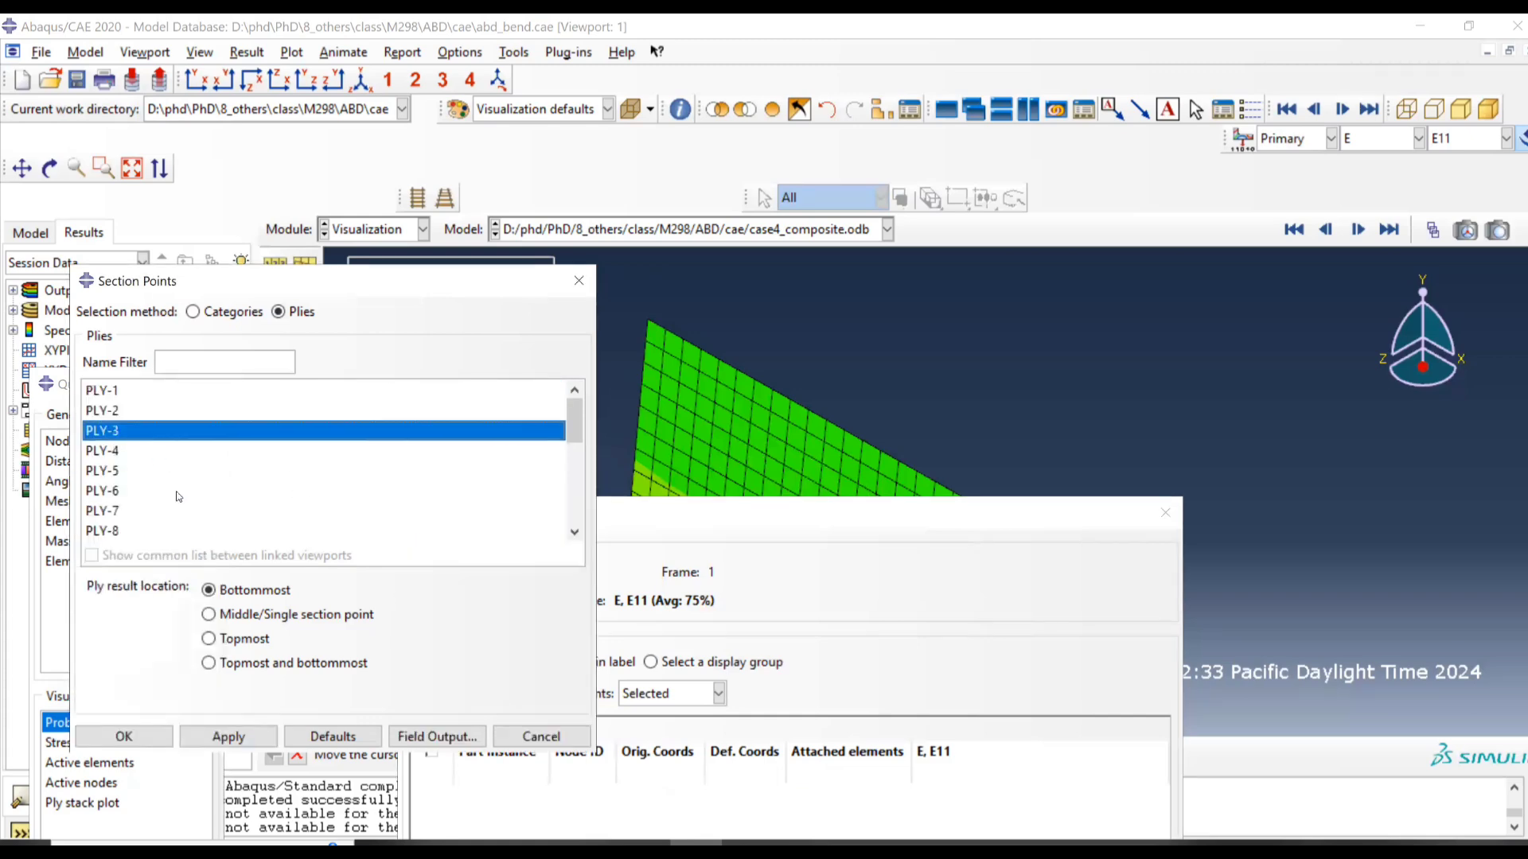
left_click(263, 737)
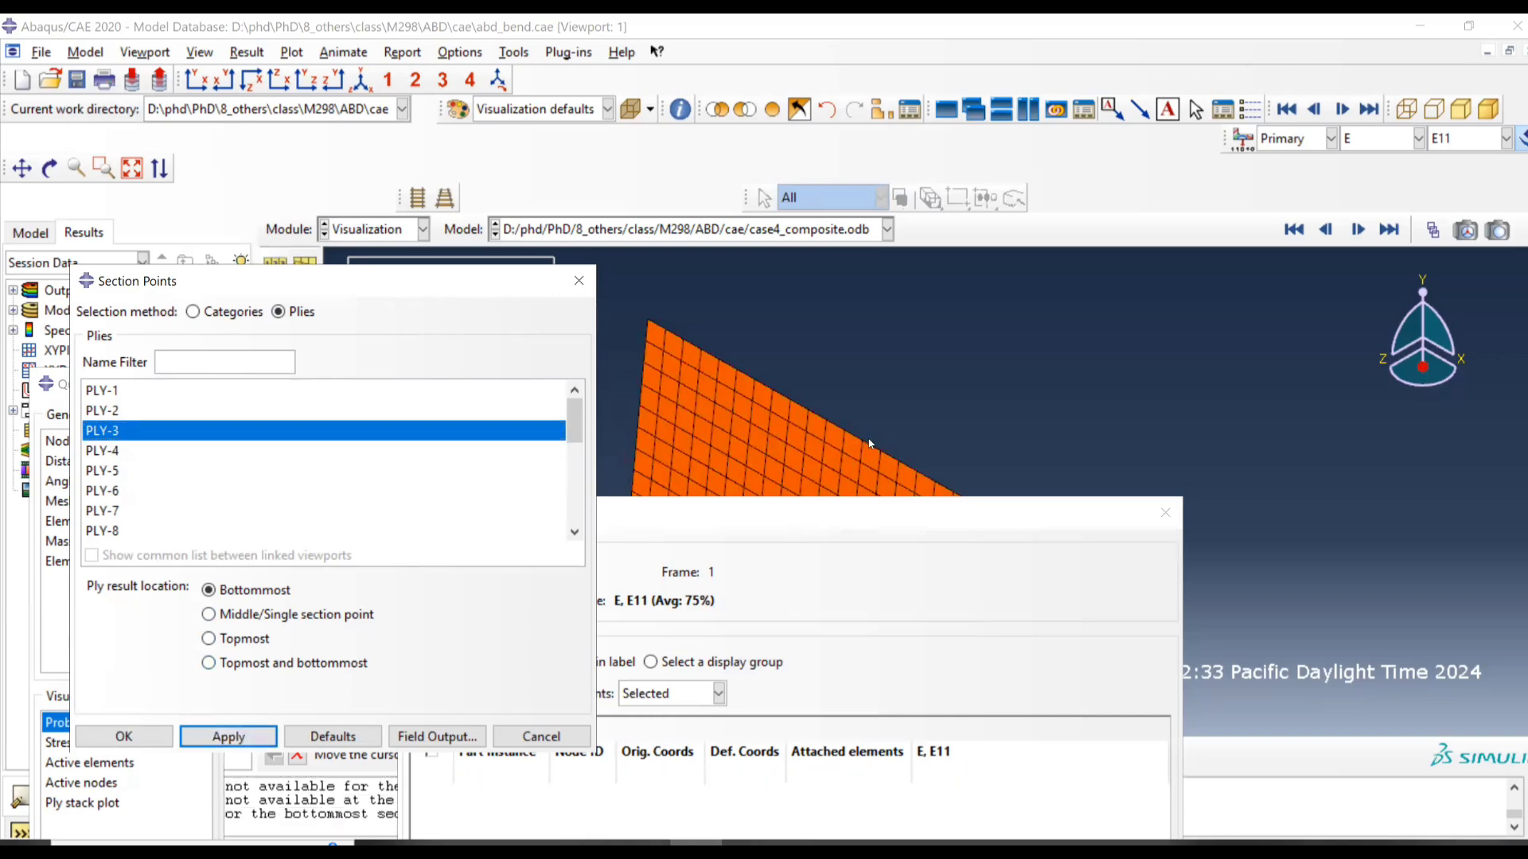
mouse_move(869, 443)
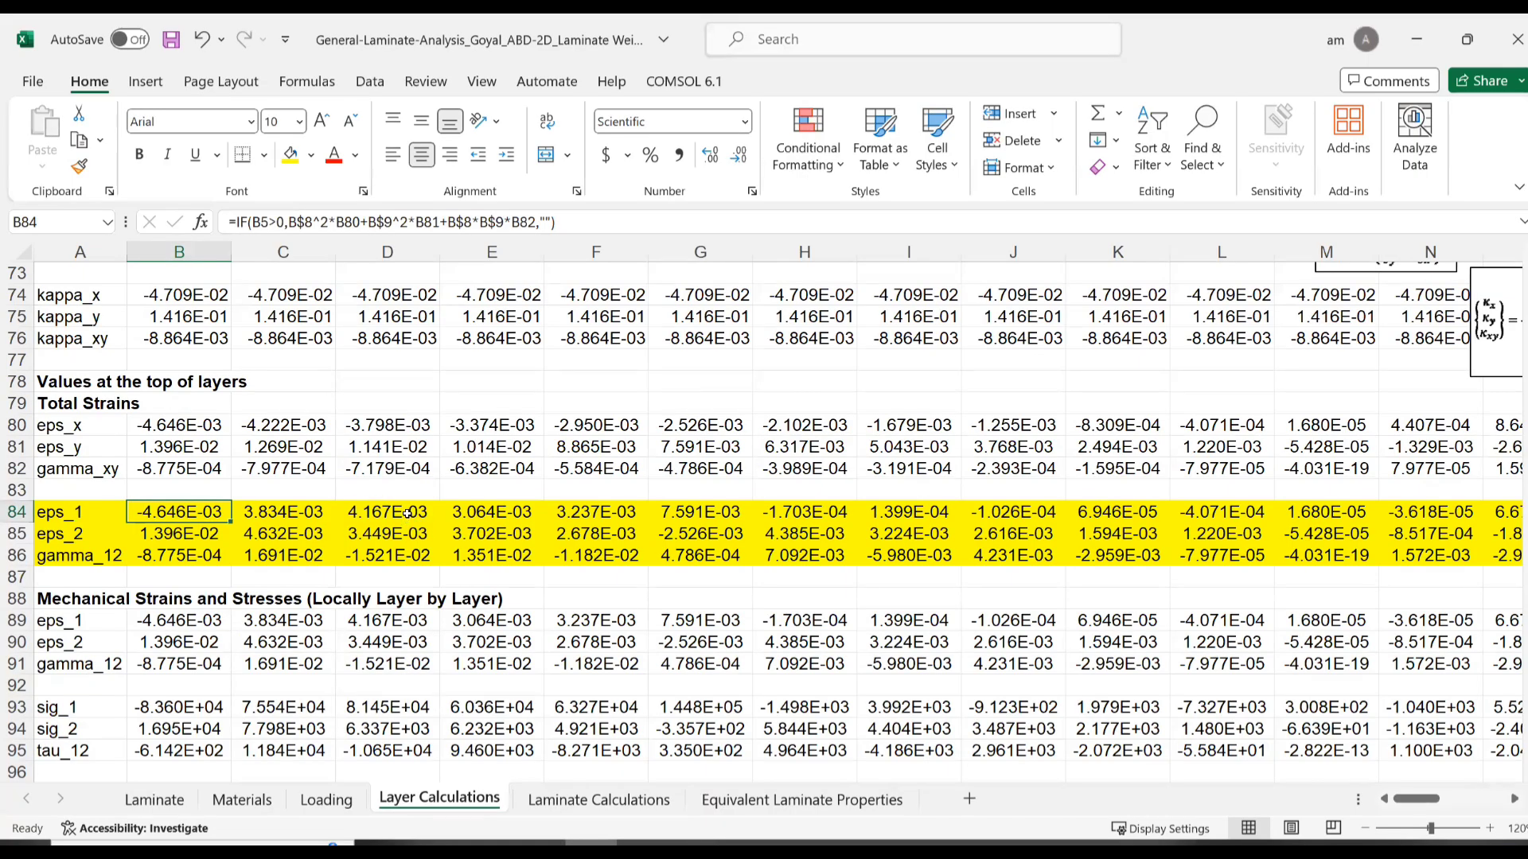
left_click(408, 513)
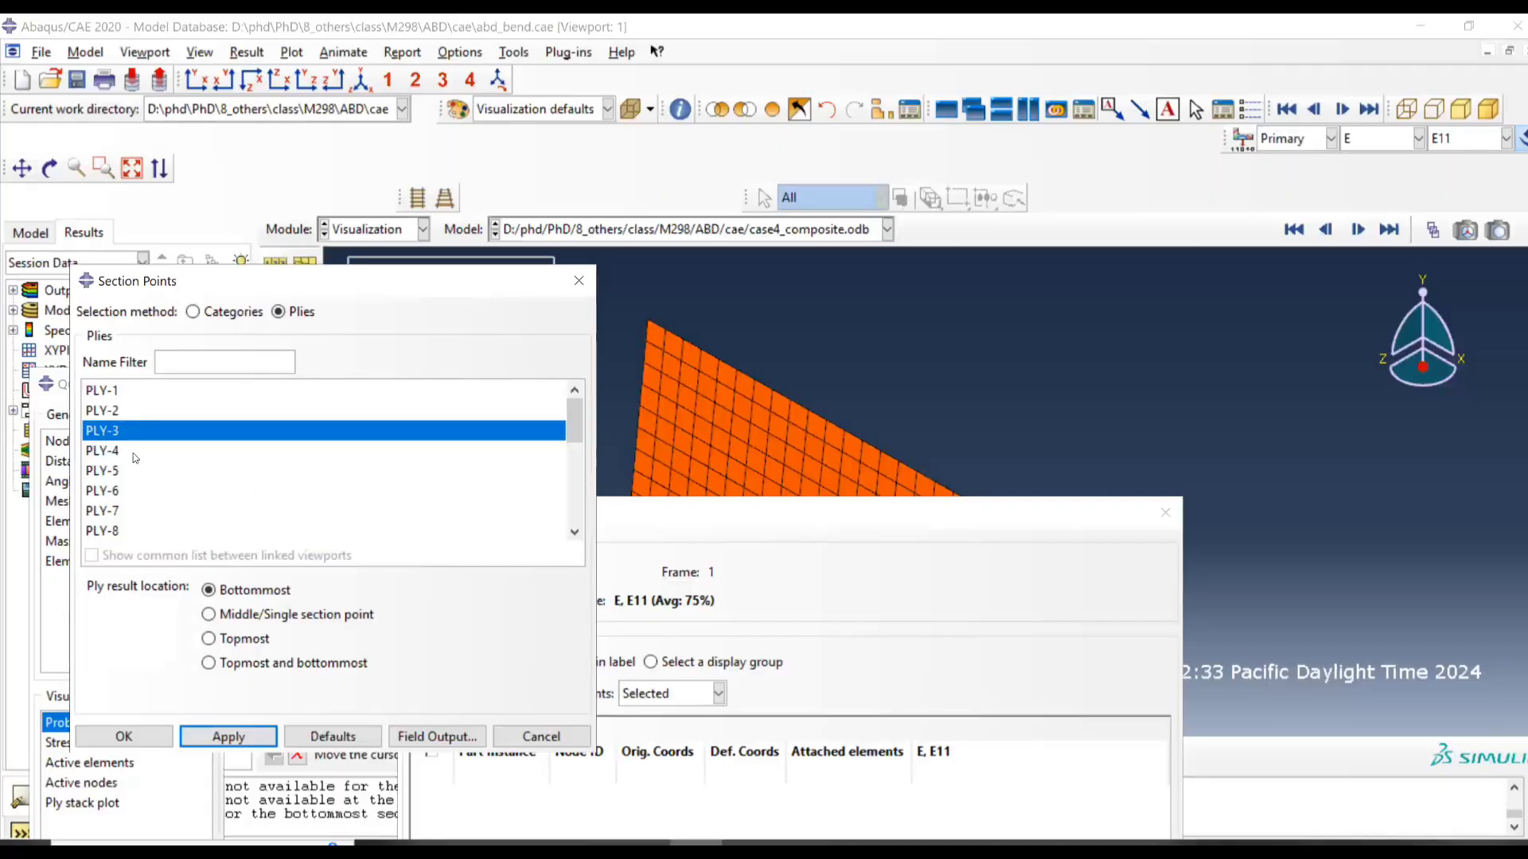
Step: Back in Abaqus, probe E11 at the bottommost location of PLY-4 and compare it with layer 4's eps_1 in the Excel workbook
left_click_drag(135, 458, 144, 493)
left_click(141, 470)
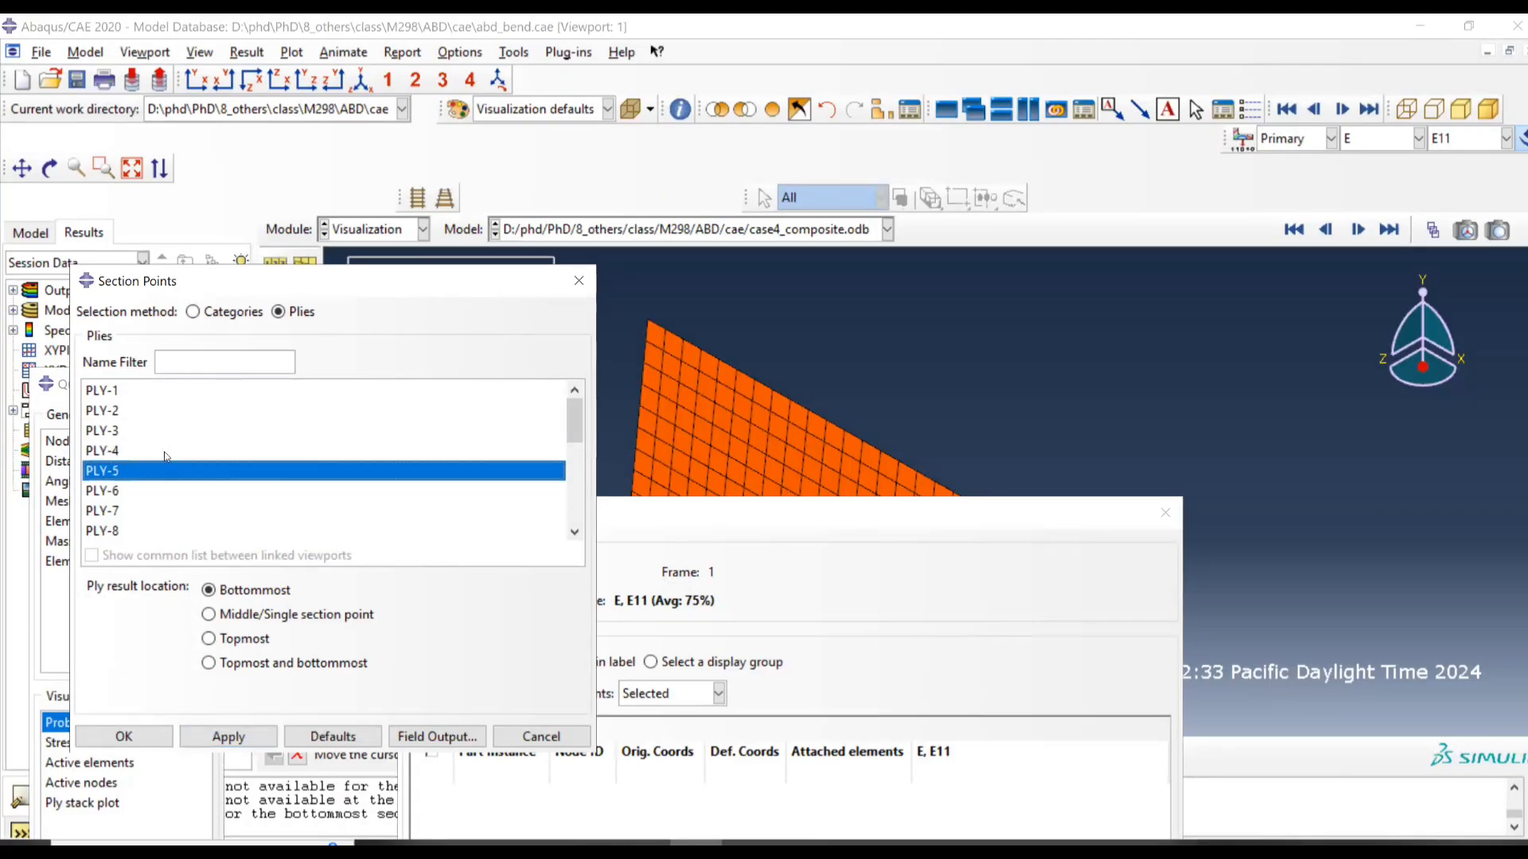
left_click(165, 454)
left_click(220, 733)
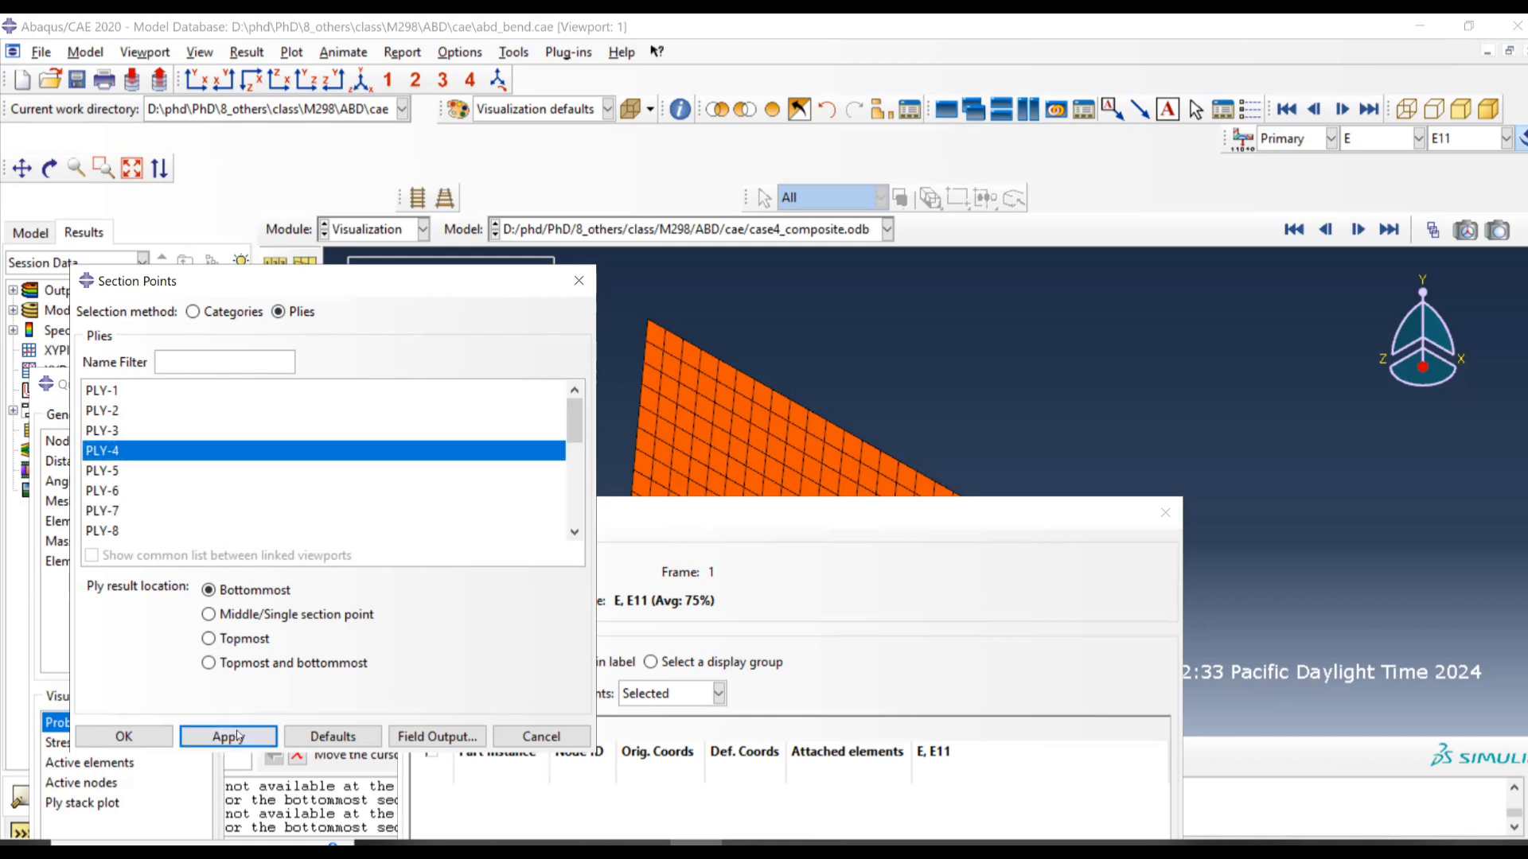
mouse_move(901, 460)
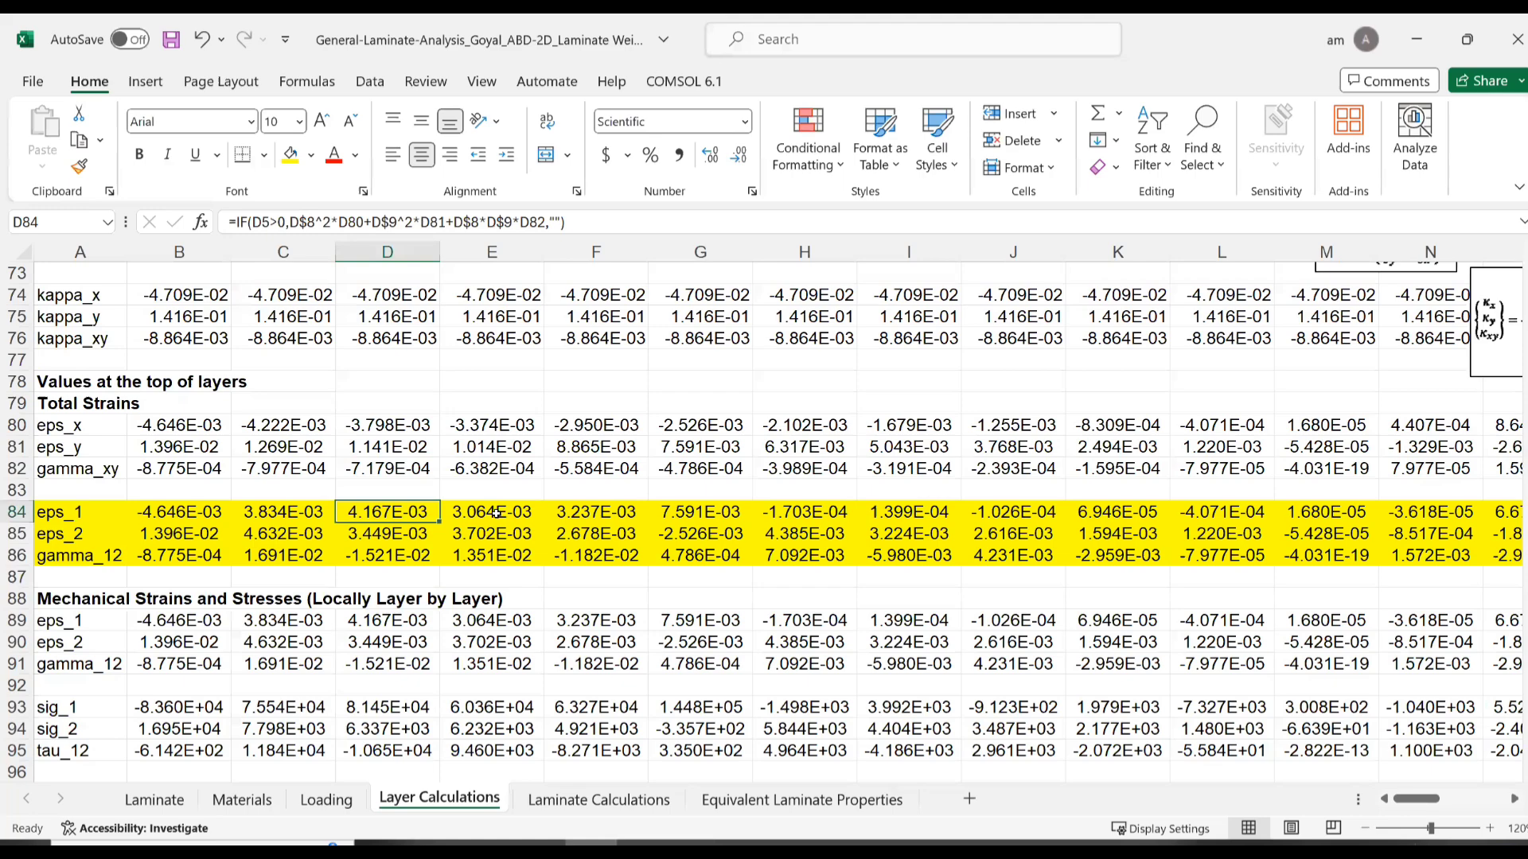
left_click(493, 513)
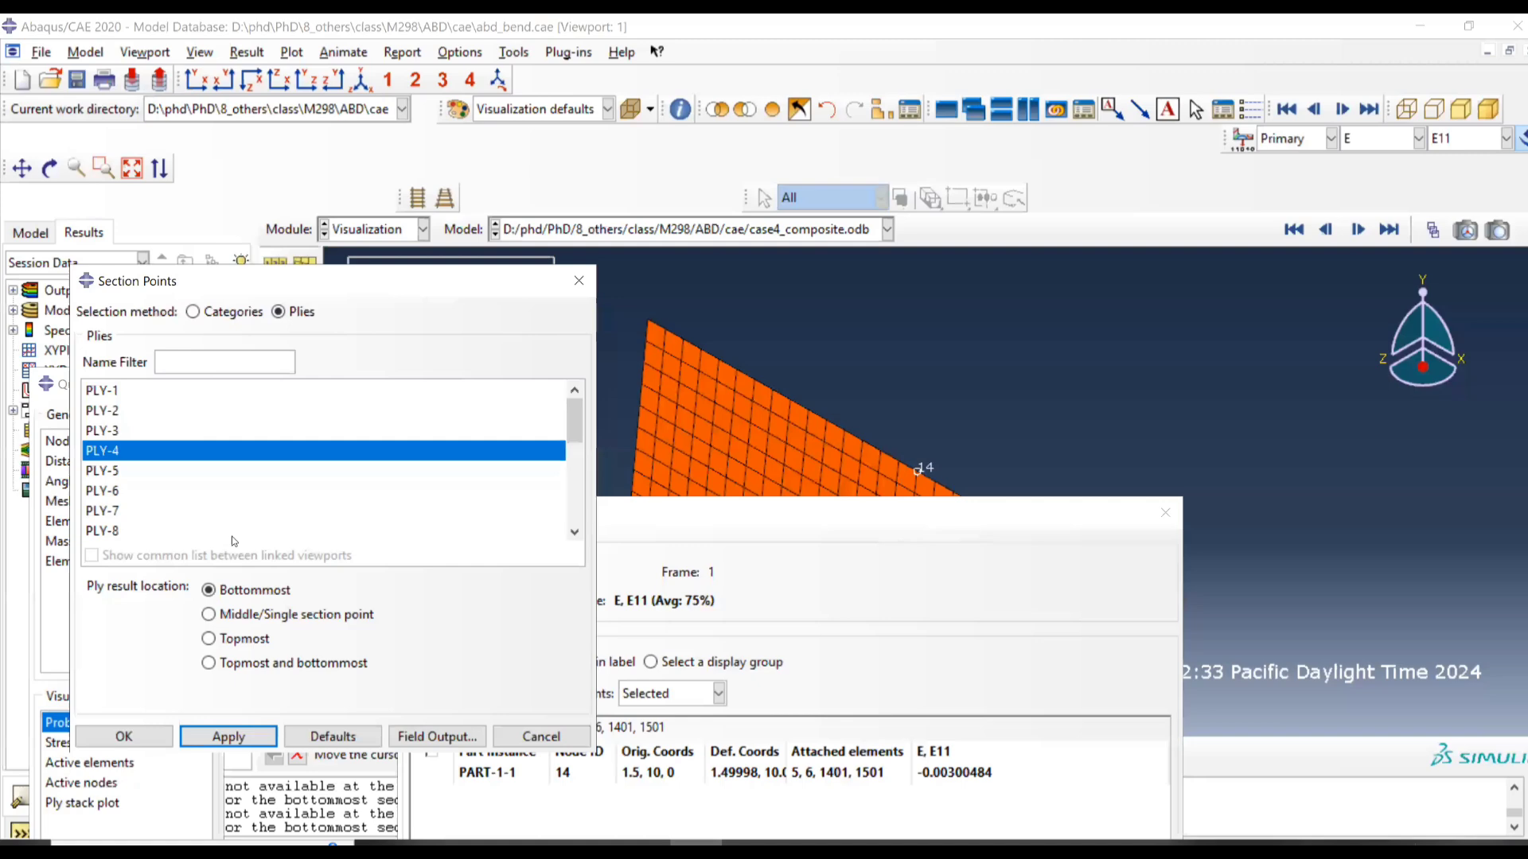
Step: In Abaqus, plot strain component E22 at the bottommost location of PLY-1 and probe it along the upper edge
scroll(127, 472, "down", 2)
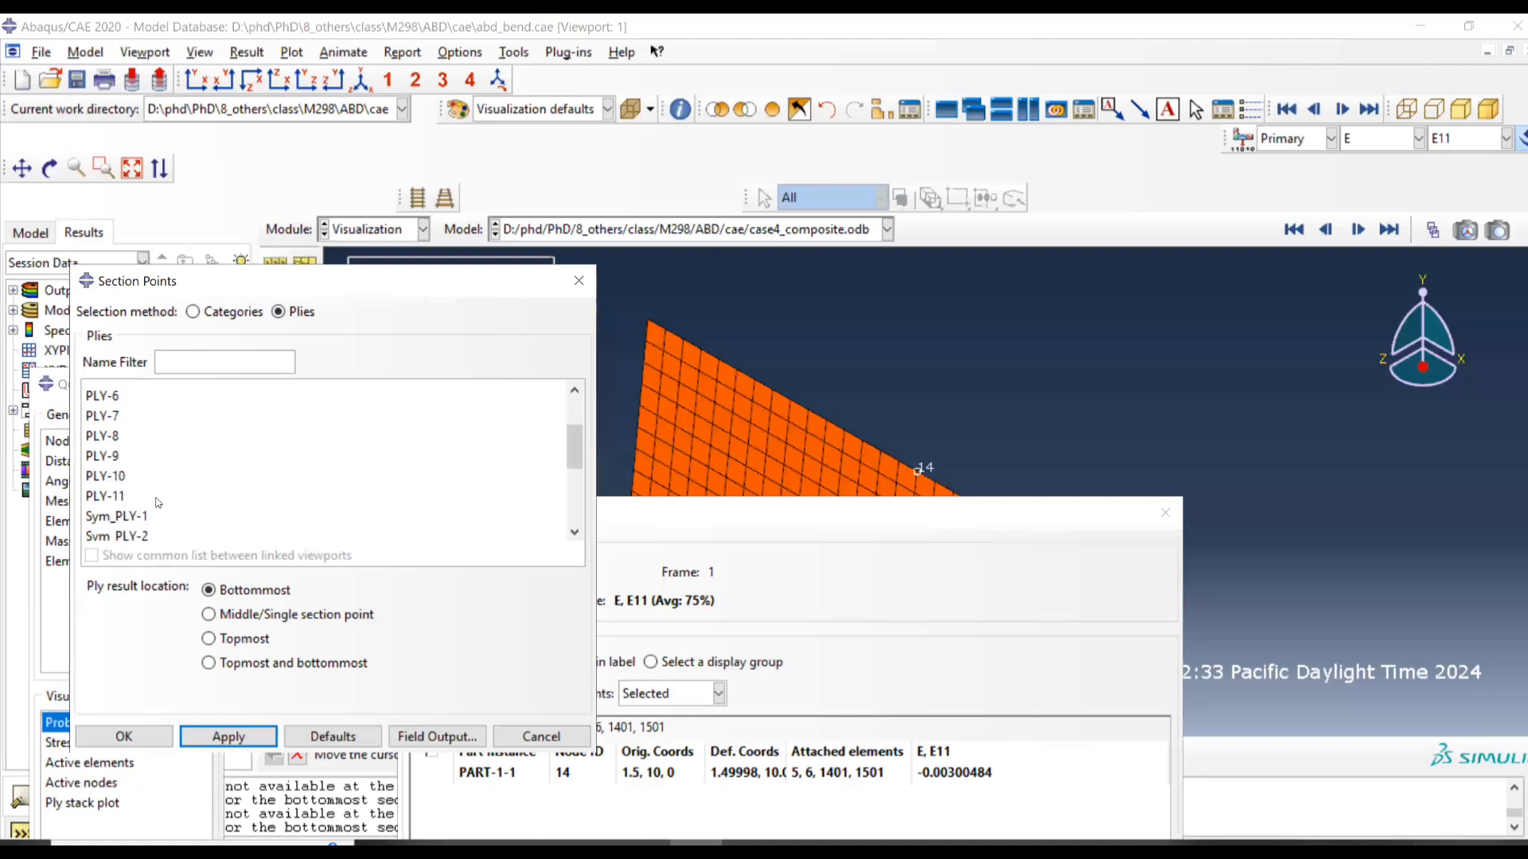
left_click(1437, 142)
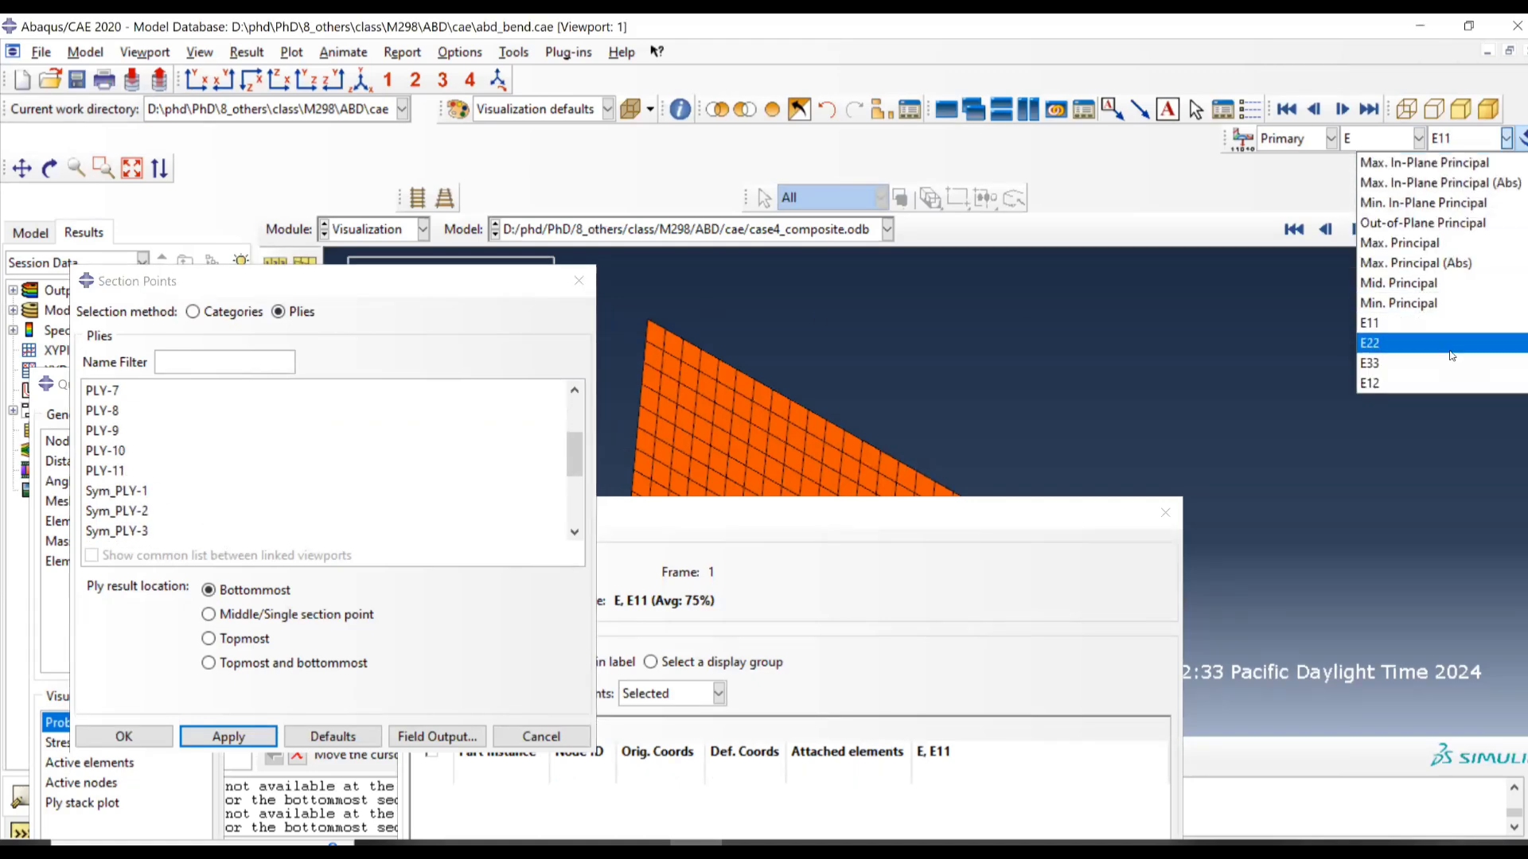
left_click(1452, 343)
mouse_move(717, 381)
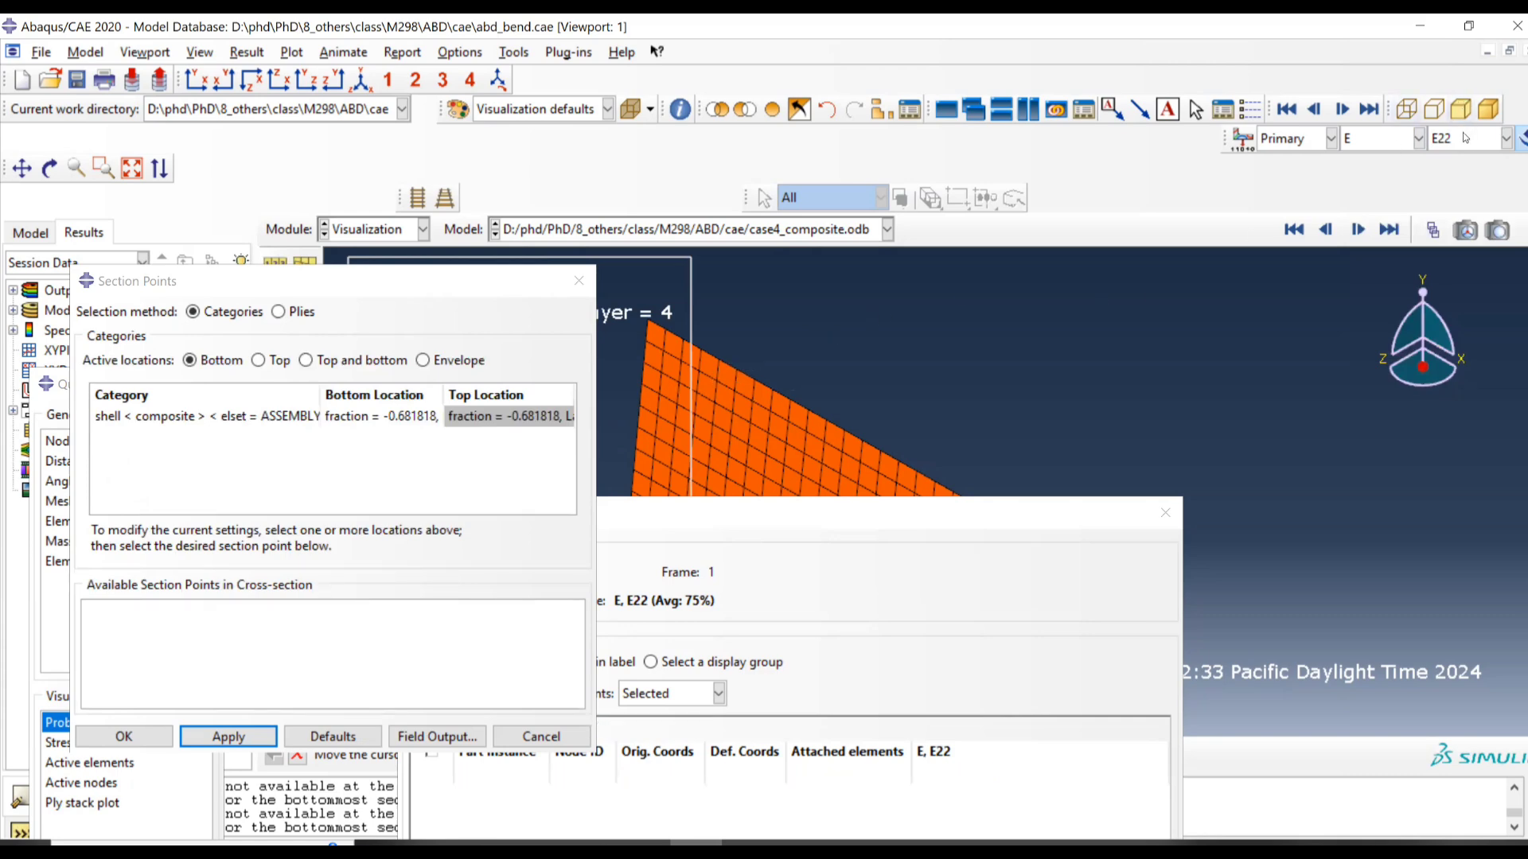
left_click(278, 311)
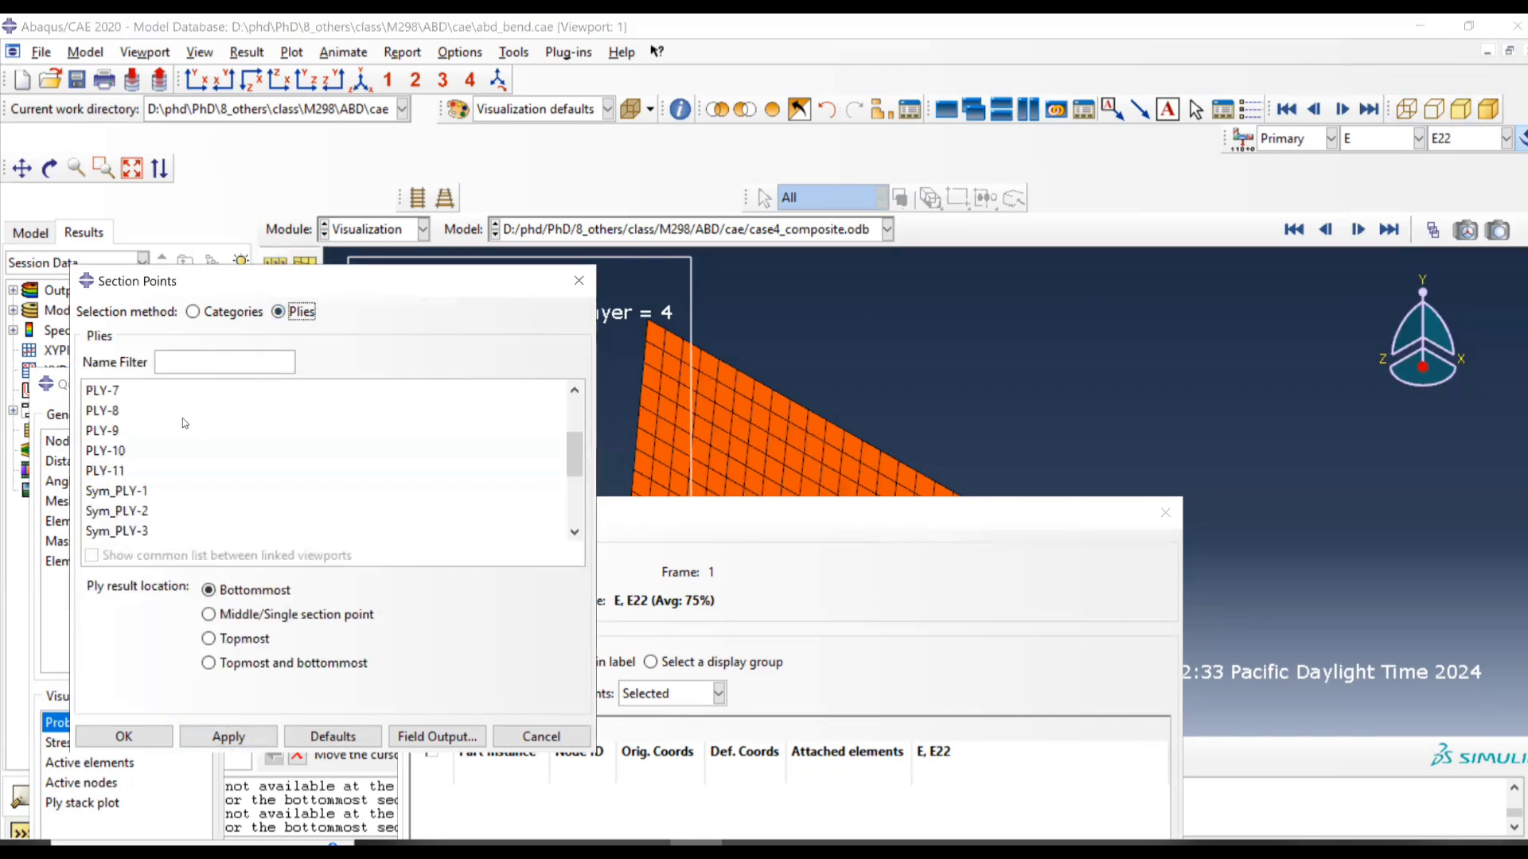
scroll(174, 419, "up", 2)
left_click(147, 392)
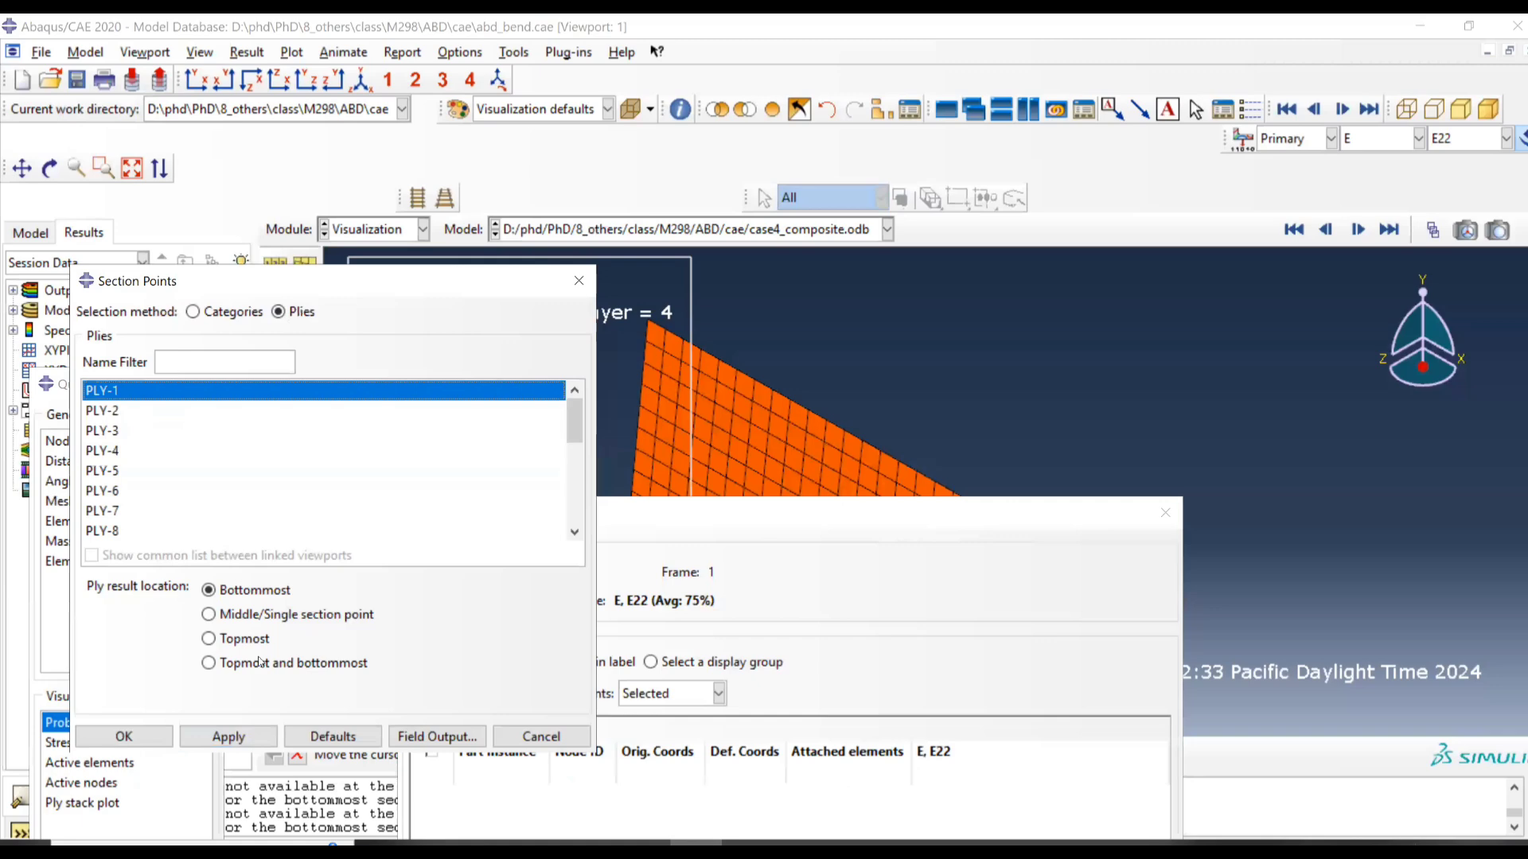
left_click(265, 738)
mouse_move(844, 428)
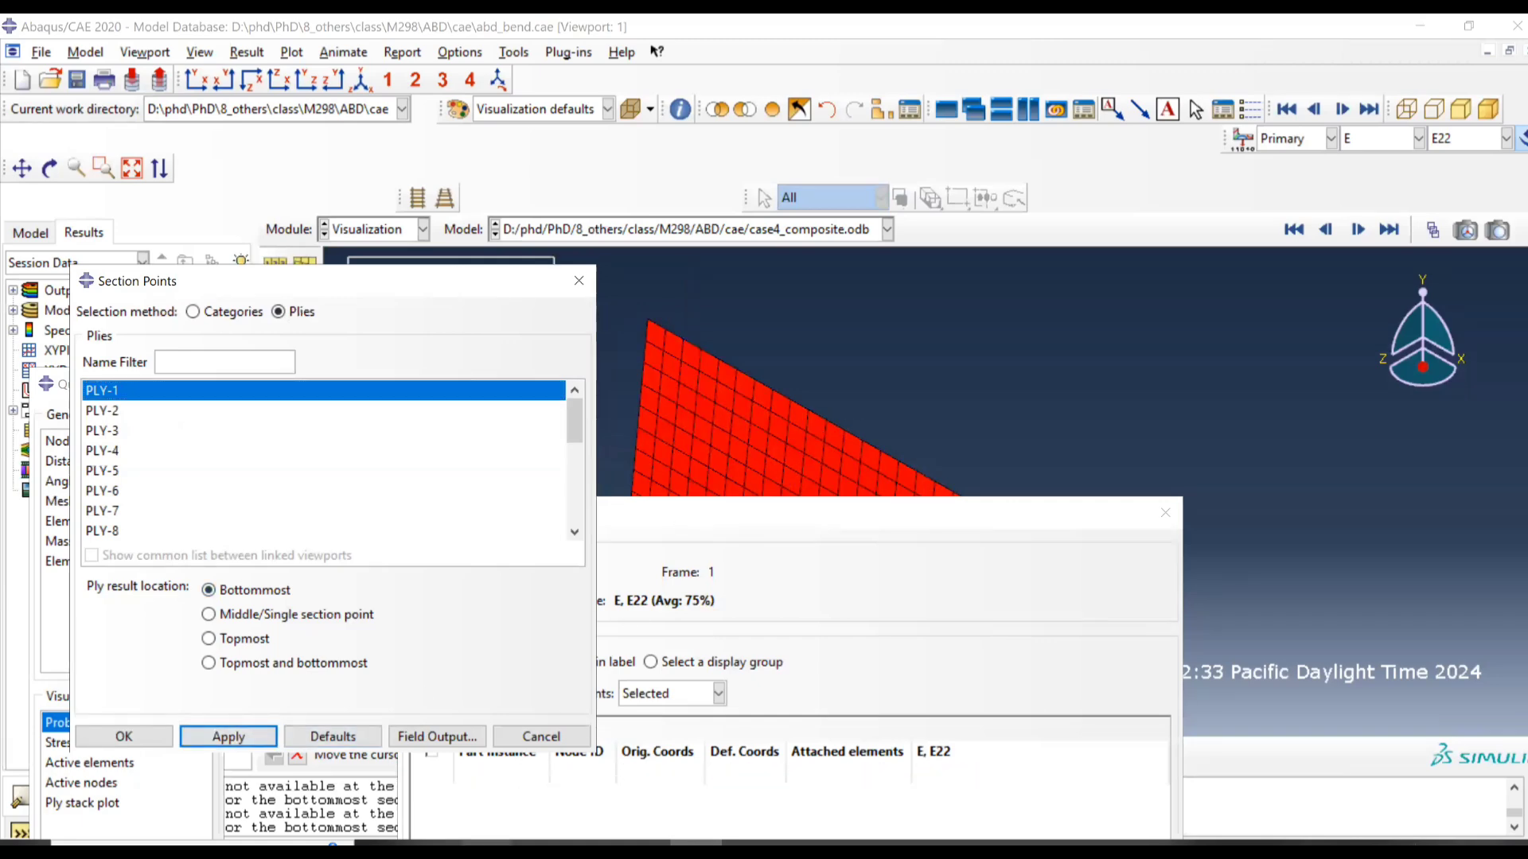
Step: Compare layer 1's eps_2 in the Excel workbook with the probed E22, then close the probe and section point dialogs in Abaqus
mouse_move(894, 453)
left_click(631, 841)
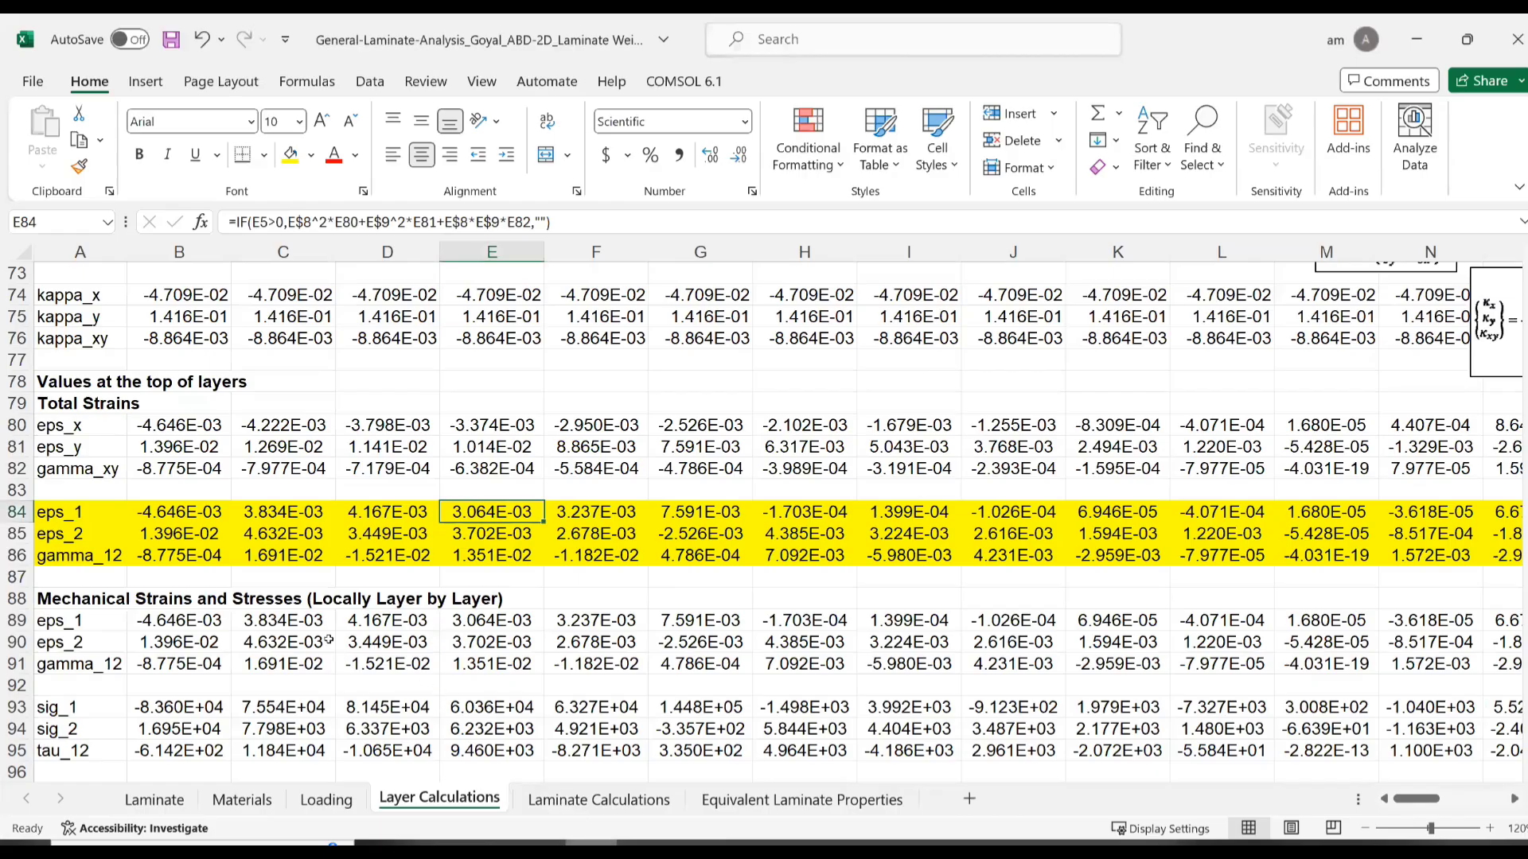
left_click(124, 530)
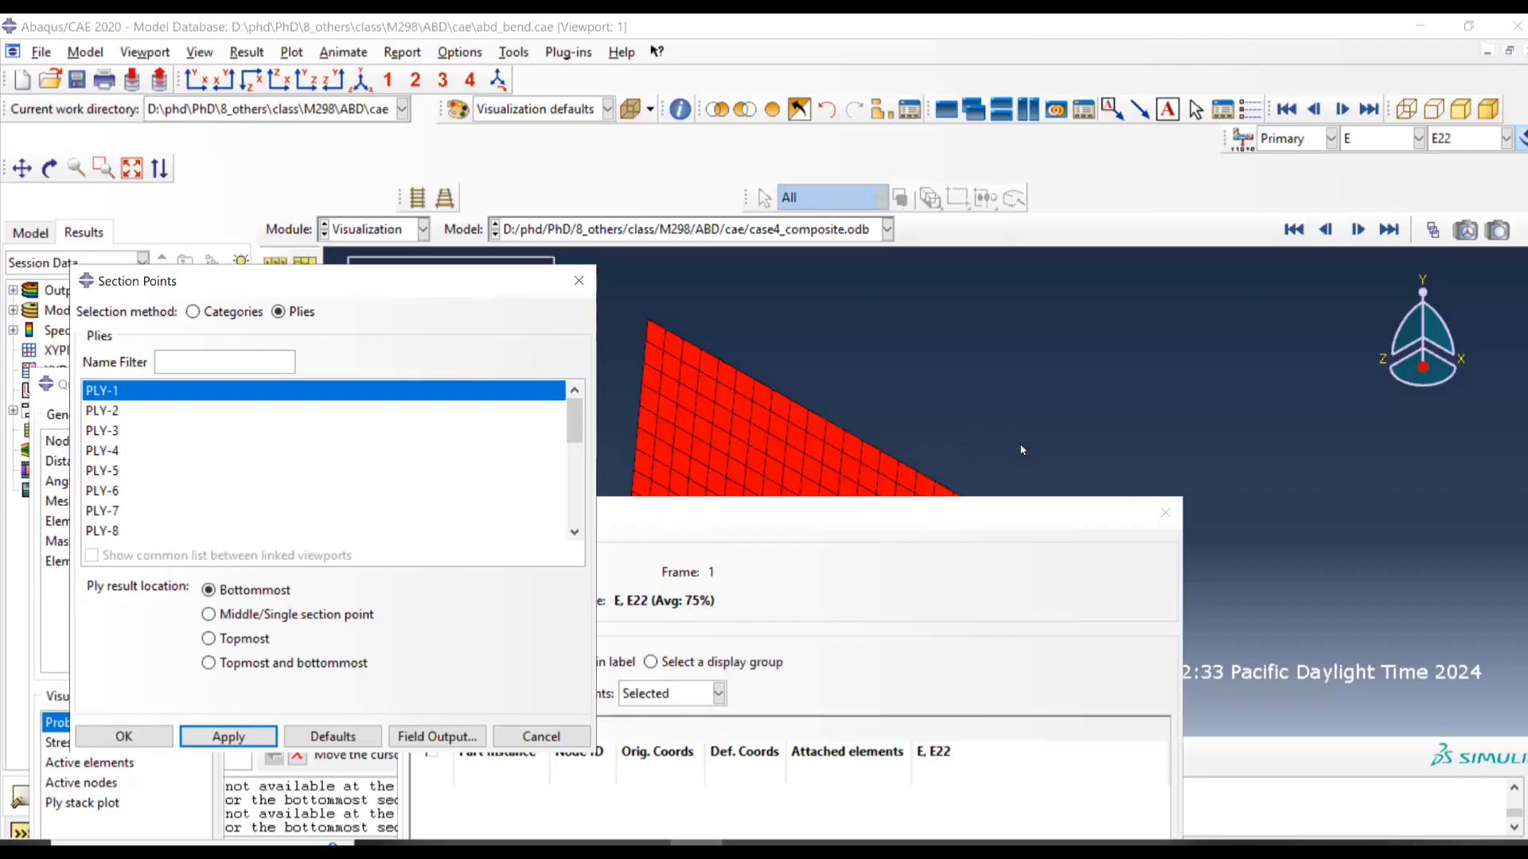
left_click(1166, 512)
left_click(580, 283)
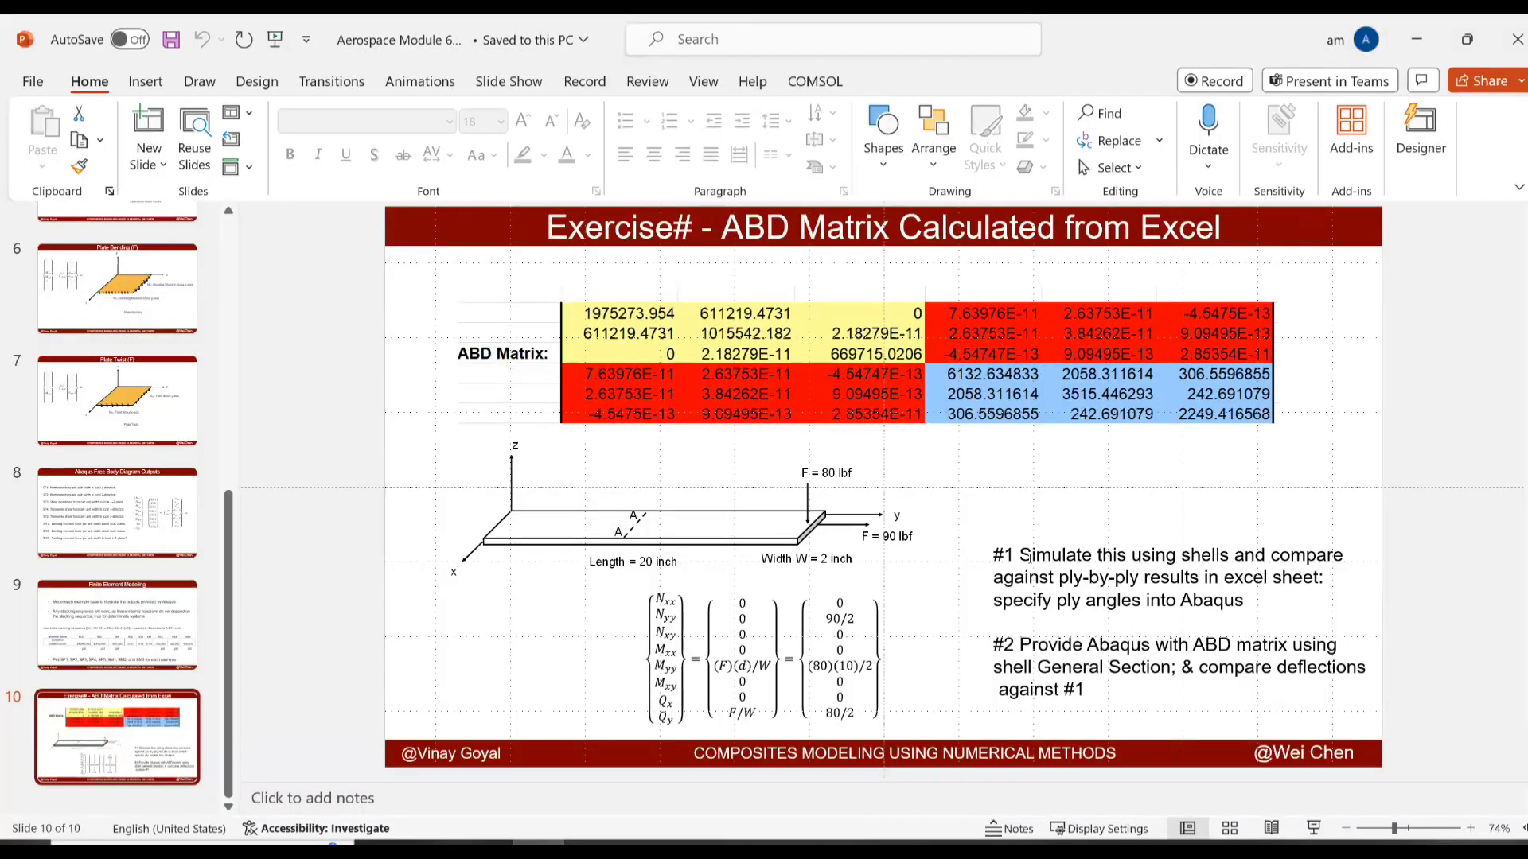
Step: Review exercise tasks #1 and #2 on the PowerPoint slide, covering the ply-by-ply comparison and the ABD matrix shell section
left_click_drag(1021, 555, 1282, 602)
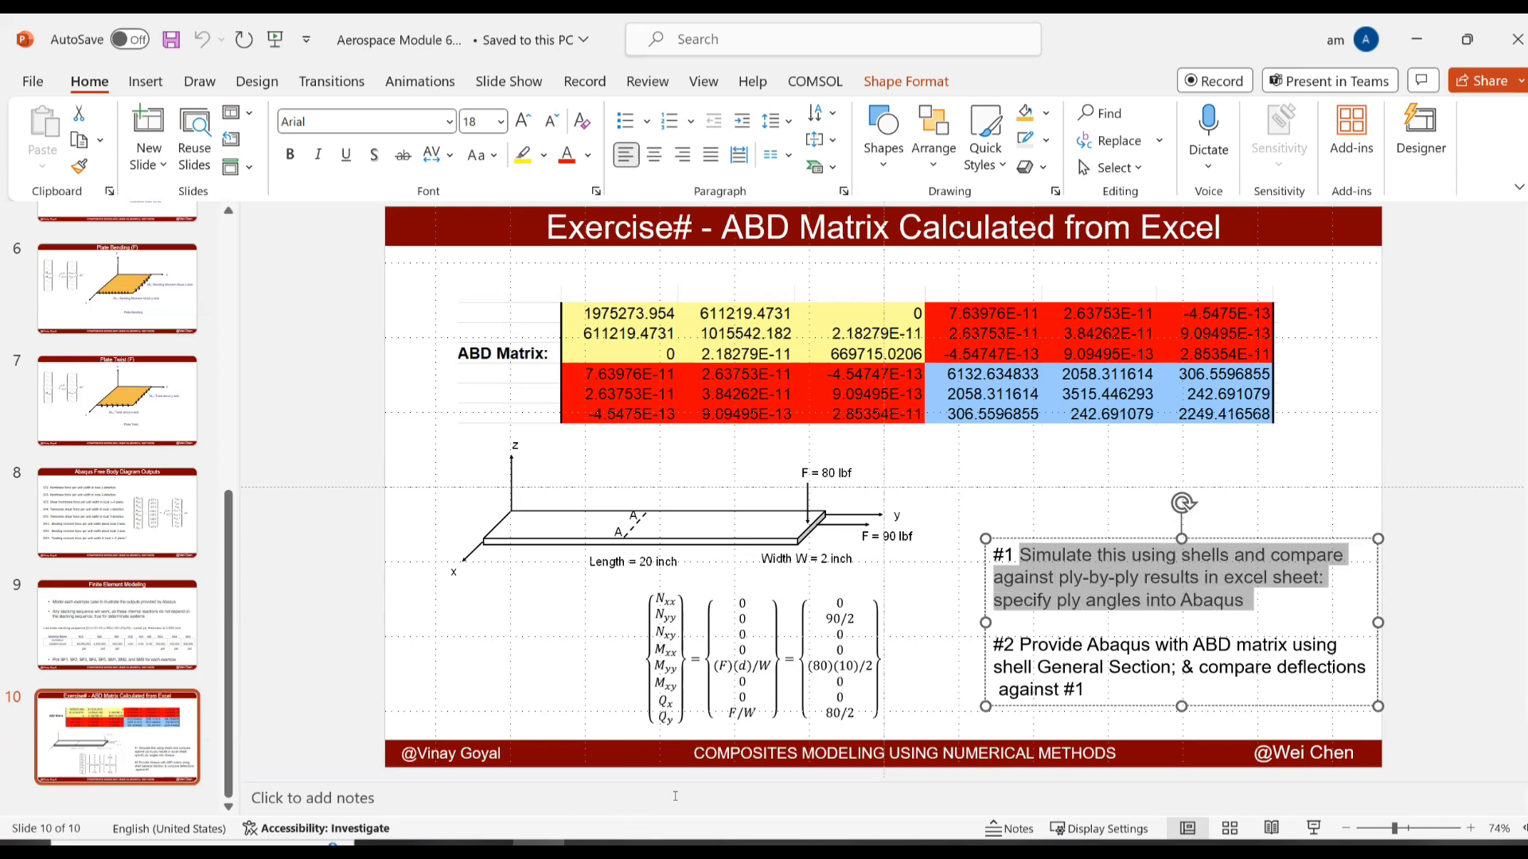
left_click(602, 845)
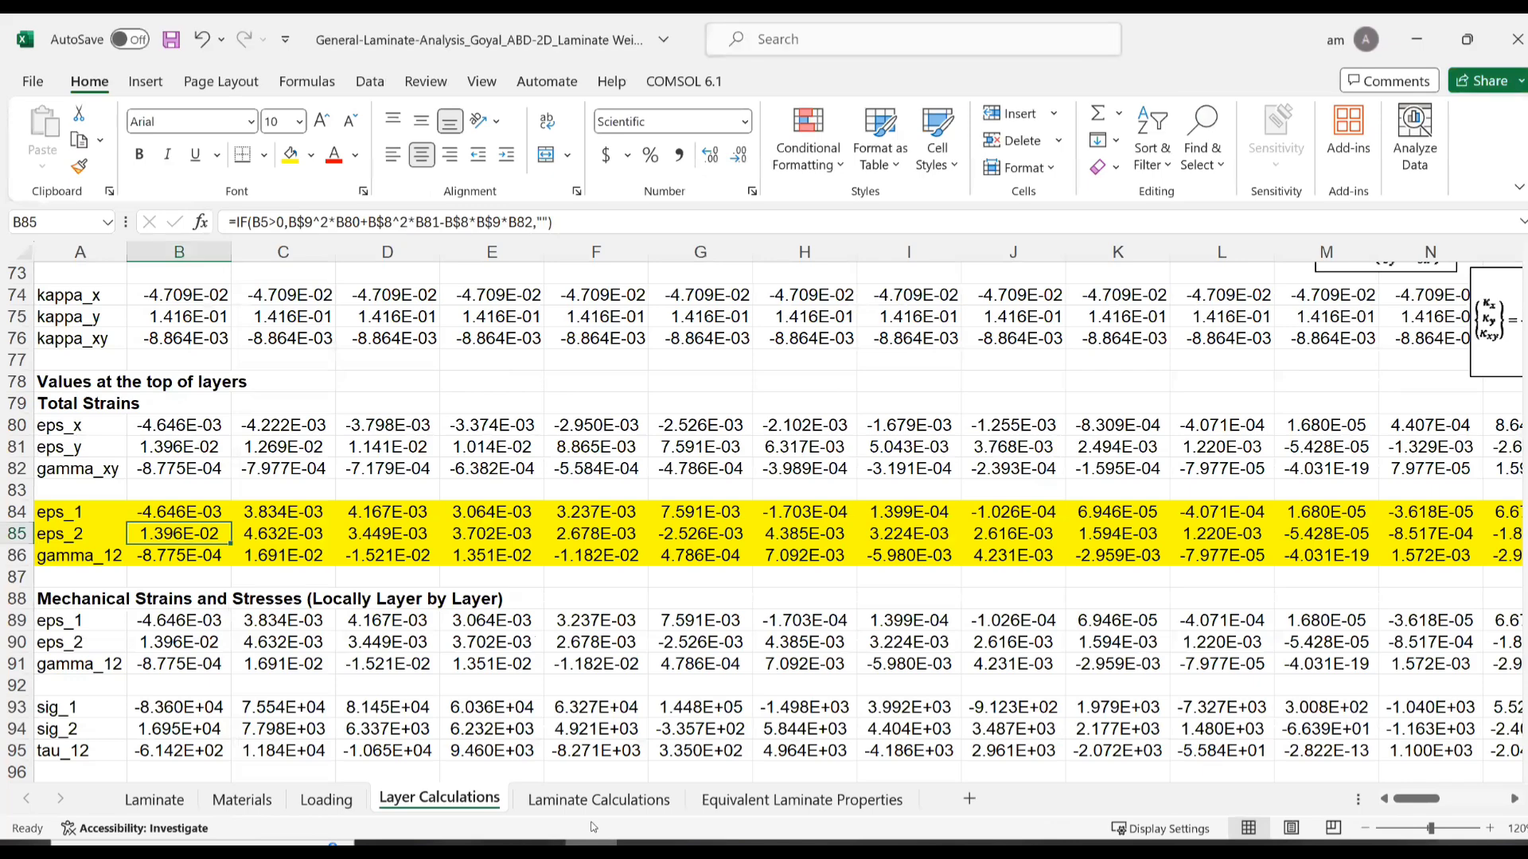
left_click(540, 845)
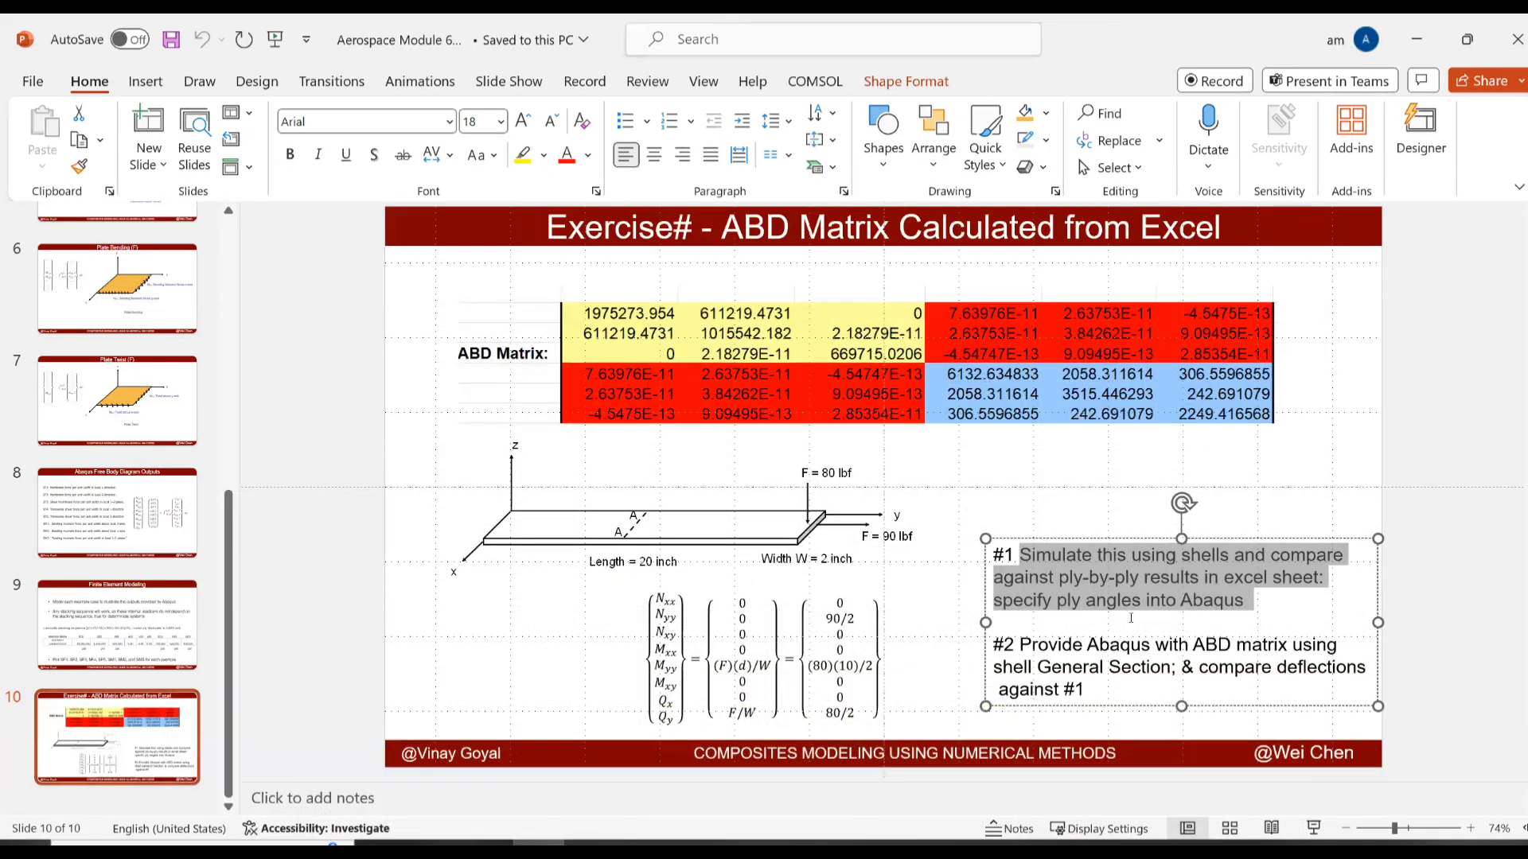
left_click_drag(1160, 645, 1293, 645)
left_click(1161, 667)
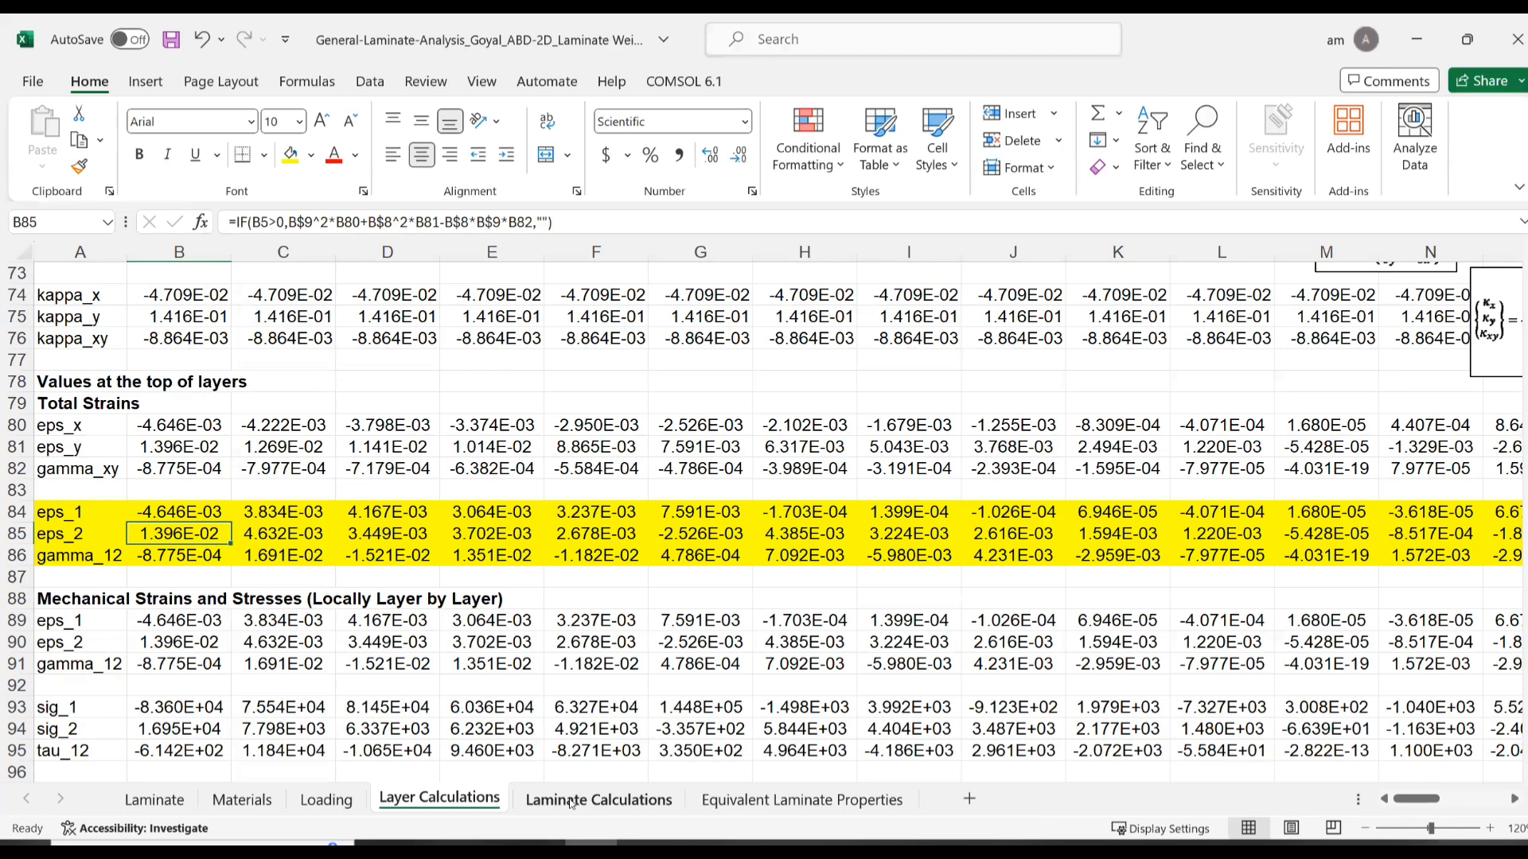
Step: Examine the ABD matrix on the Laminate Calculations sheet of the Excel workbook
left_click(571, 800)
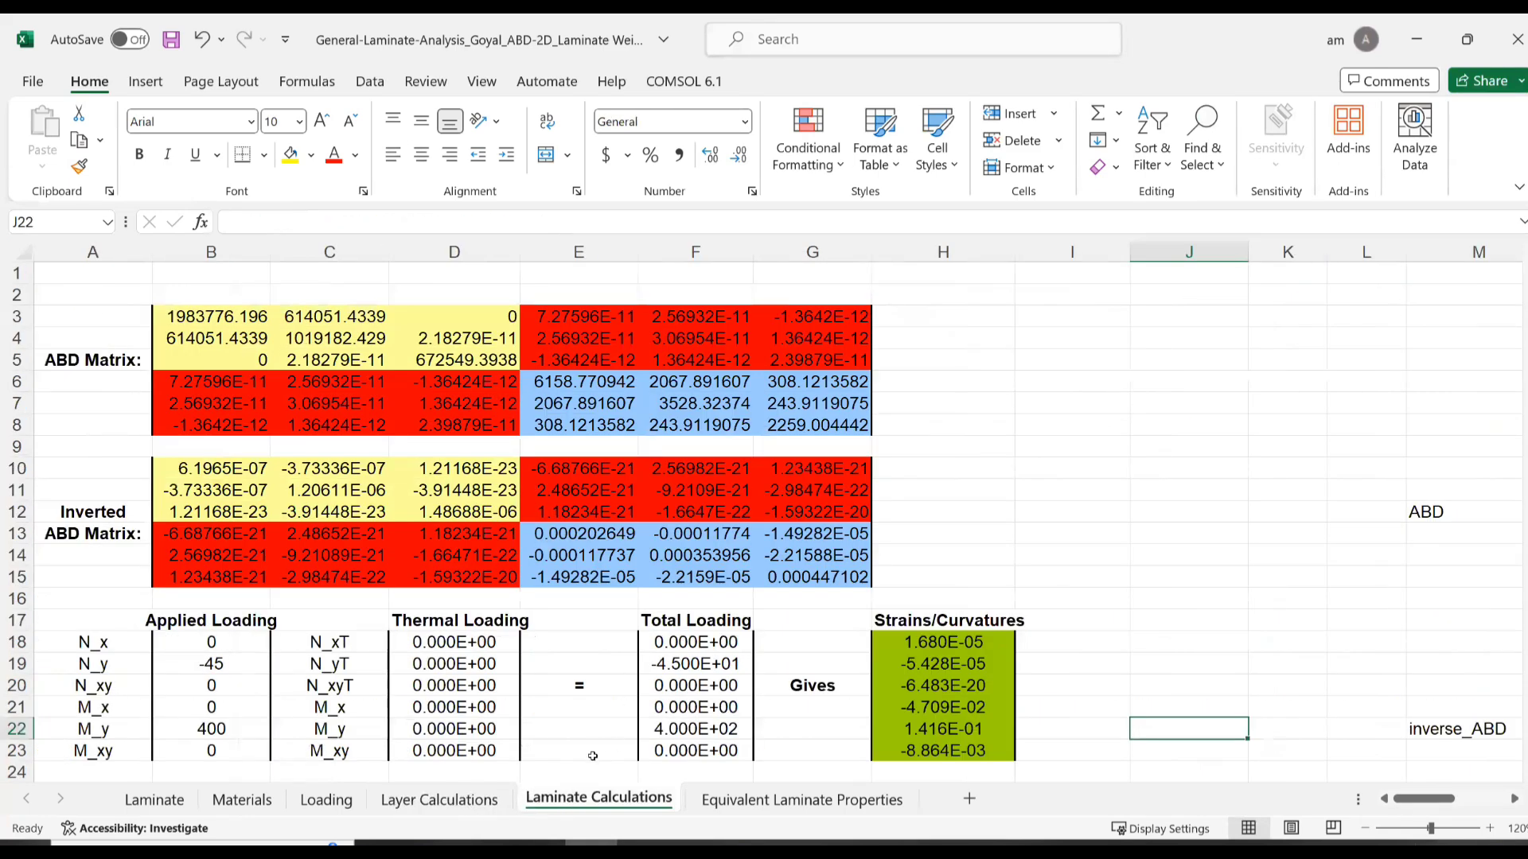
scroll(539, 635, "down", 2)
scroll(438, 493, "up", 2)
left_click_drag(195, 314, 851, 431)
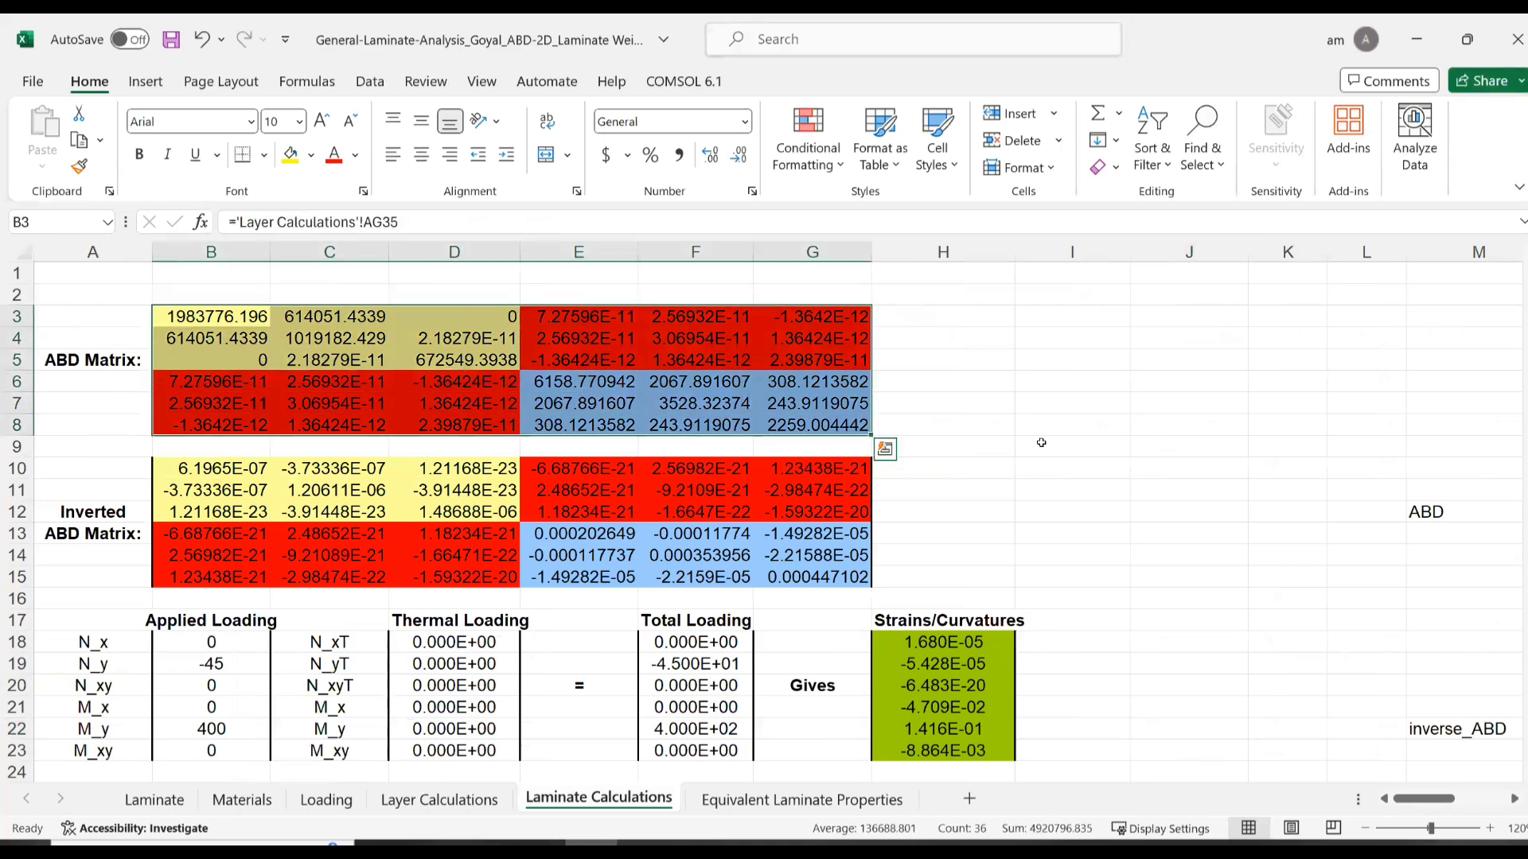
left_click(1072, 447)
Step: Check the abdcomposites.com address in the website picture below the laminate tables
scroll(1071, 477, "down", 2)
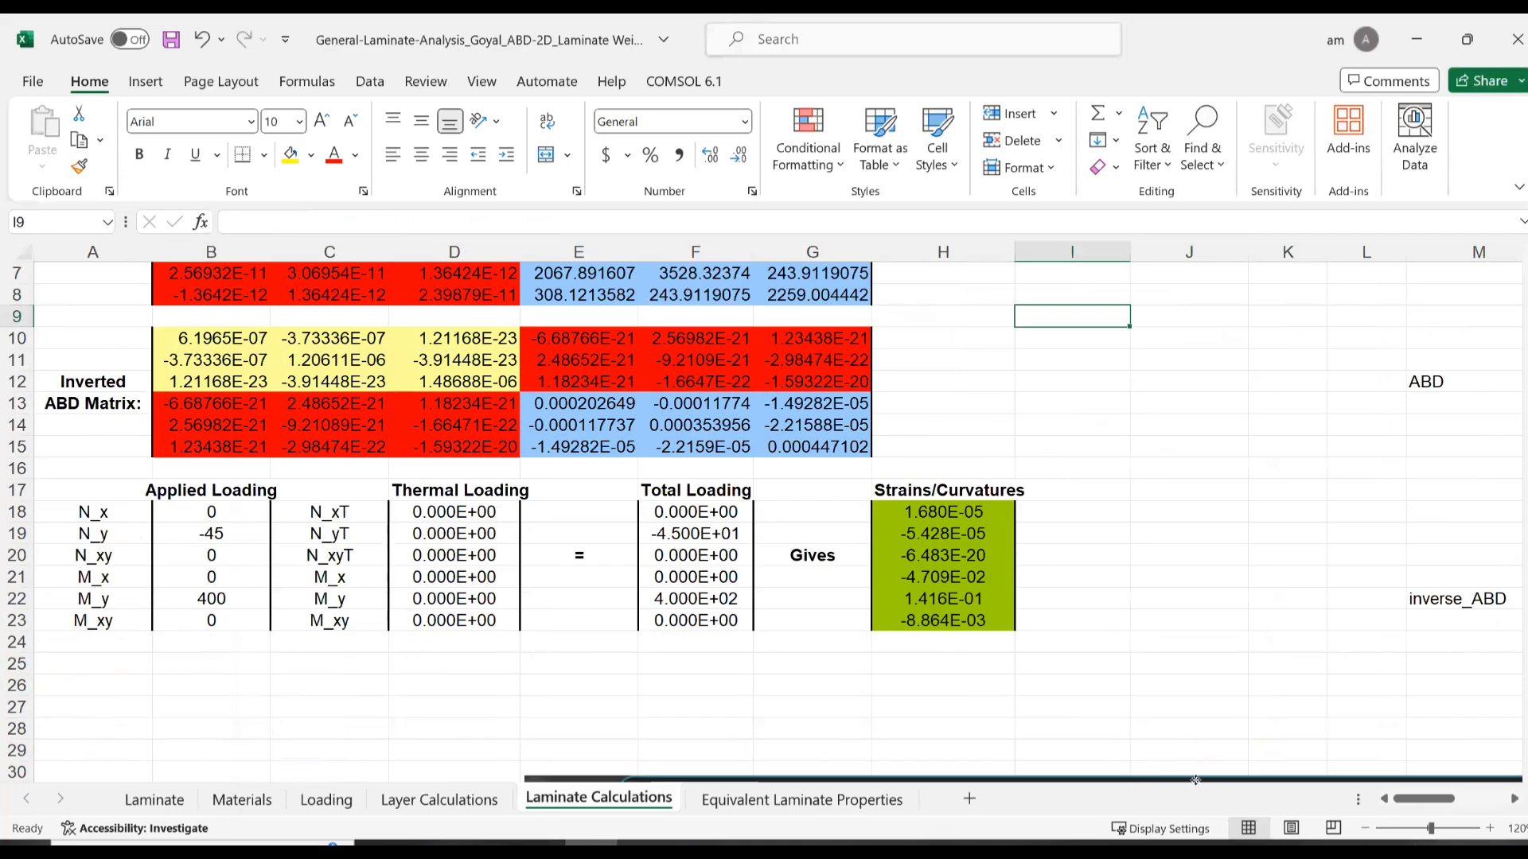
scroll(1140, 780, "down", 1)
left_click(1140, 774)
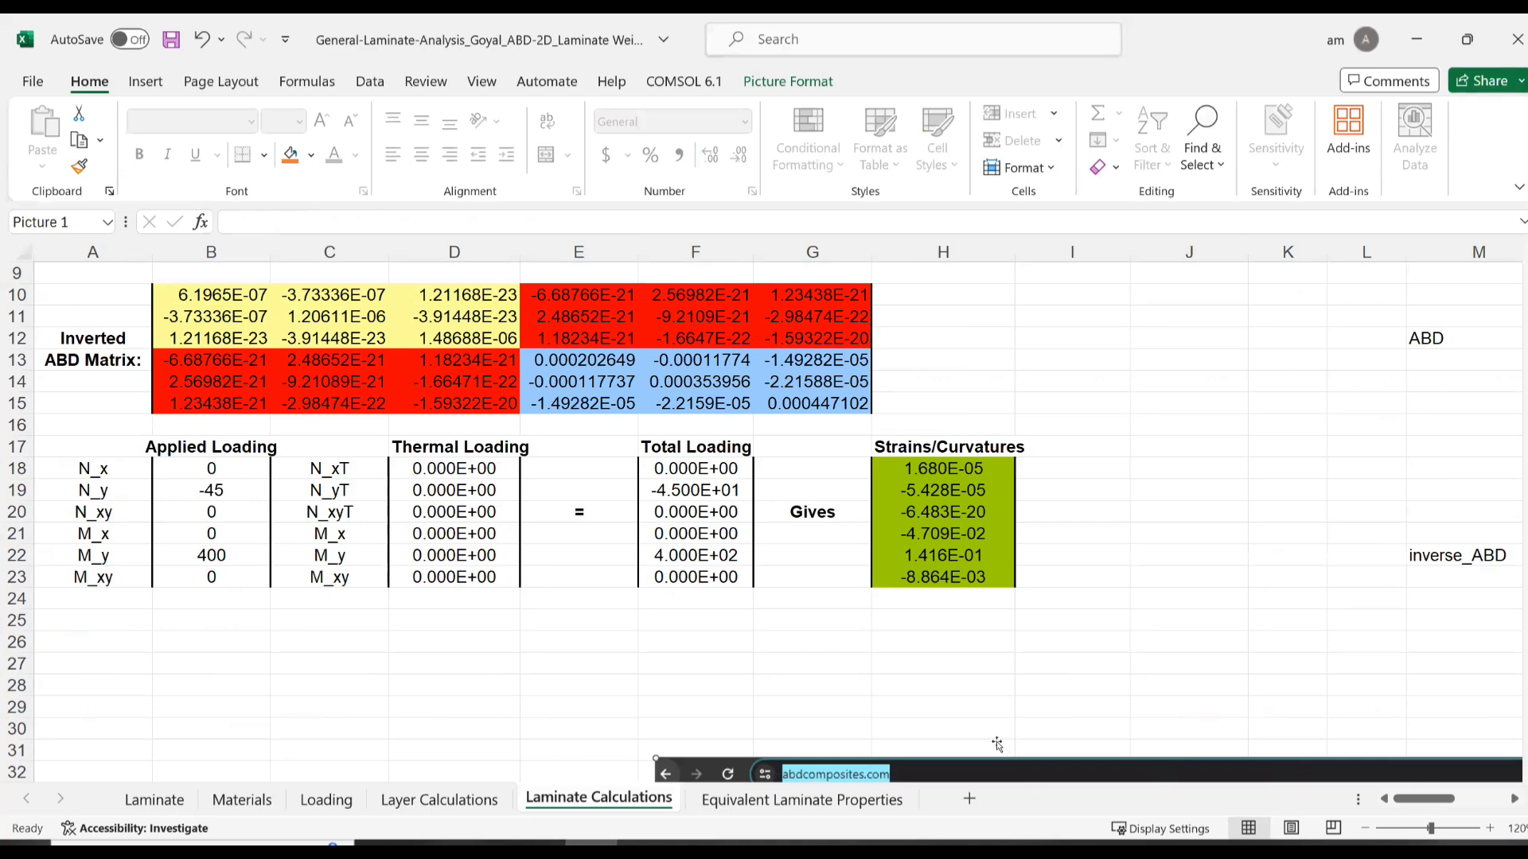
scroll(996, 743, "down", 2)
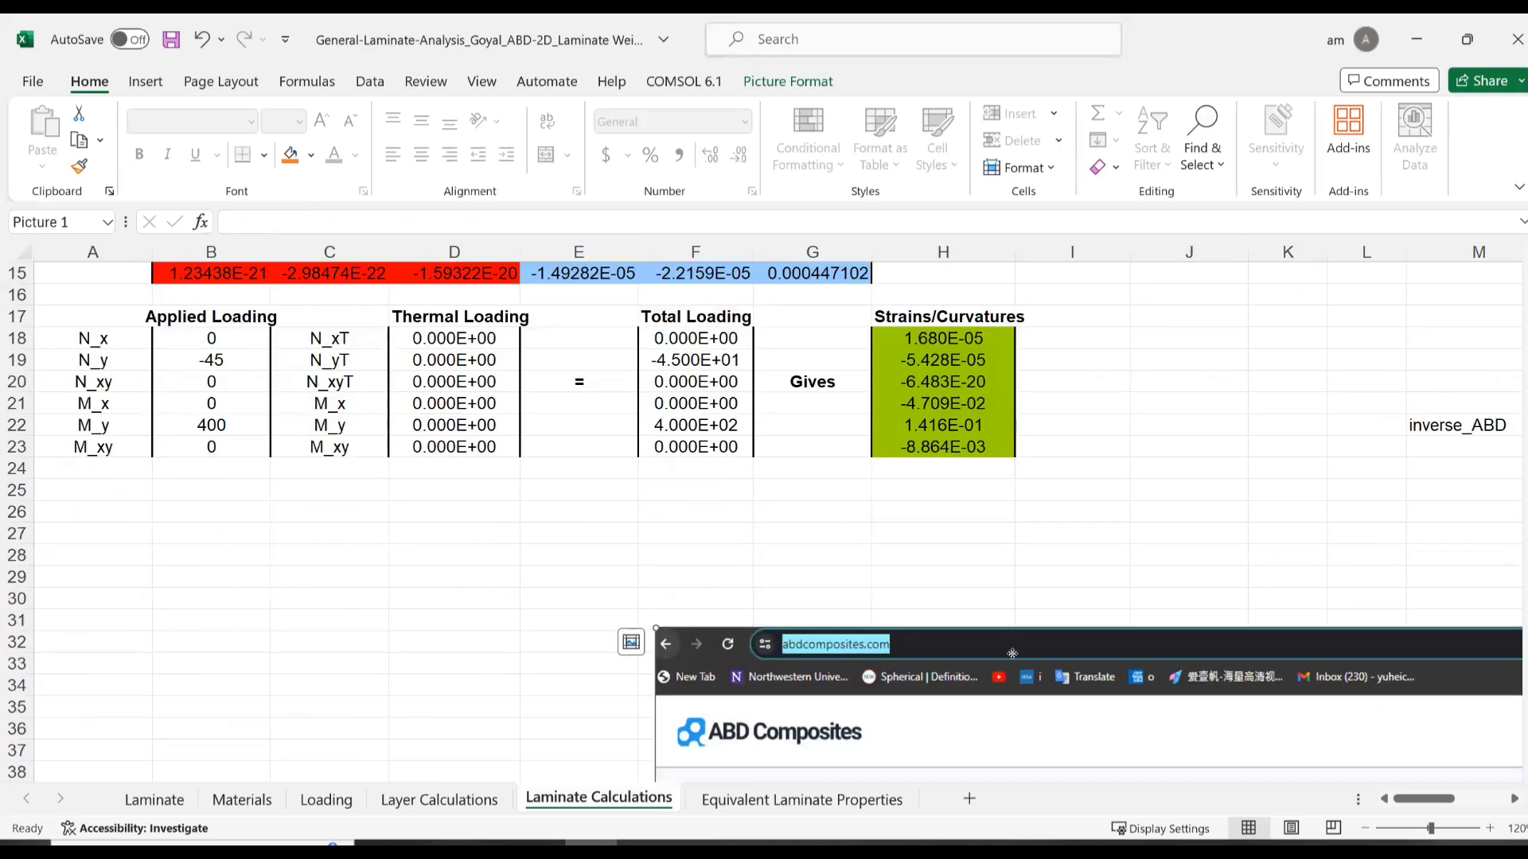
left_click_drag(939, 636, 847, 681)
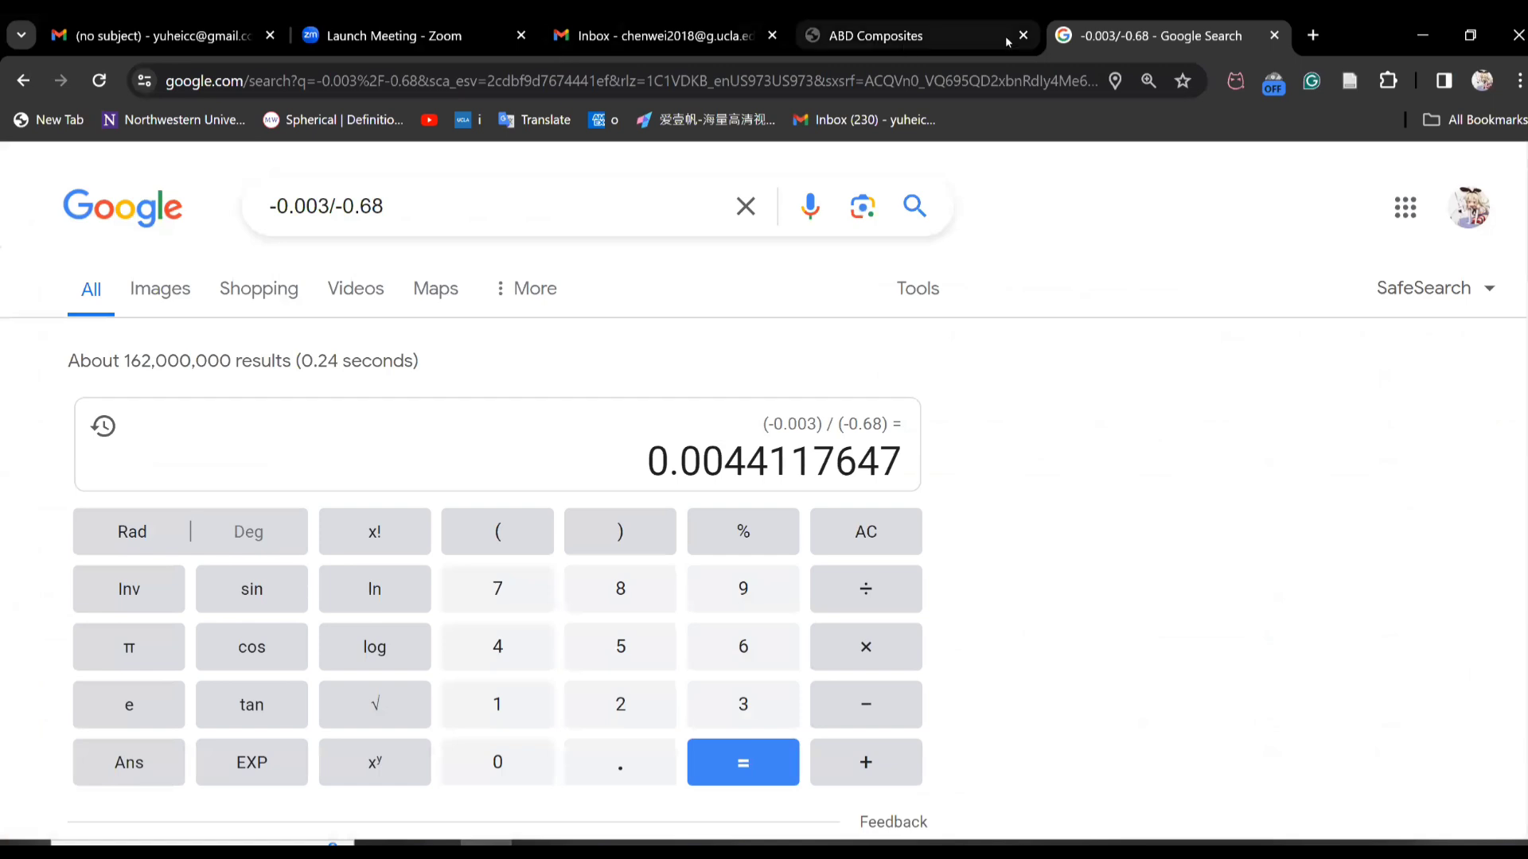
Step: In the browser, inspect the ABD Composites laminate builder, ABD matrix and copy formats, then compare the matrix with the Excel one
key("ctrl+Page_Up")
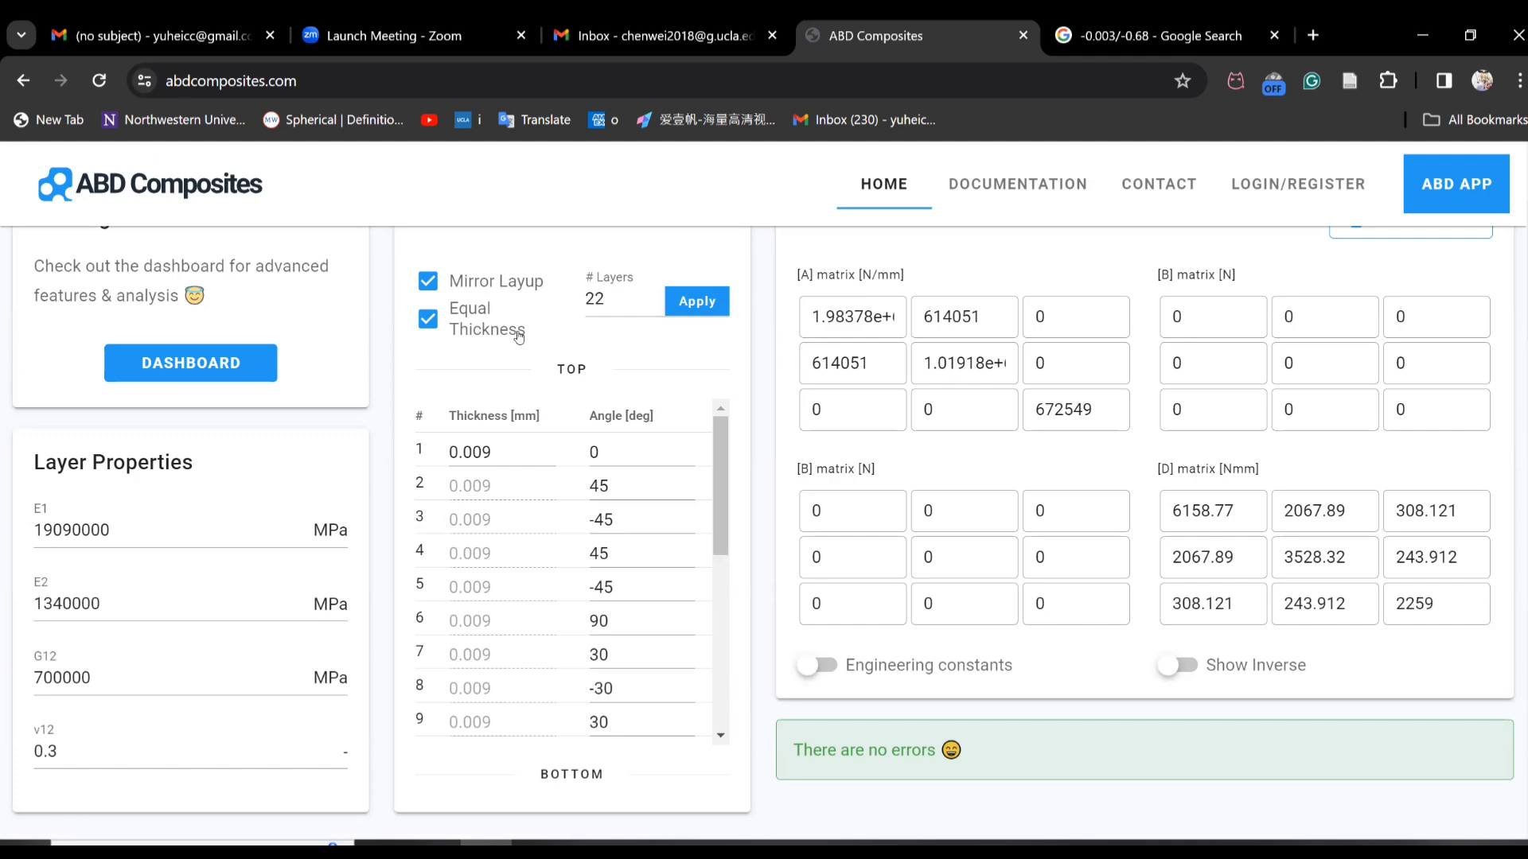
scroll(895, 358, "up", 2)
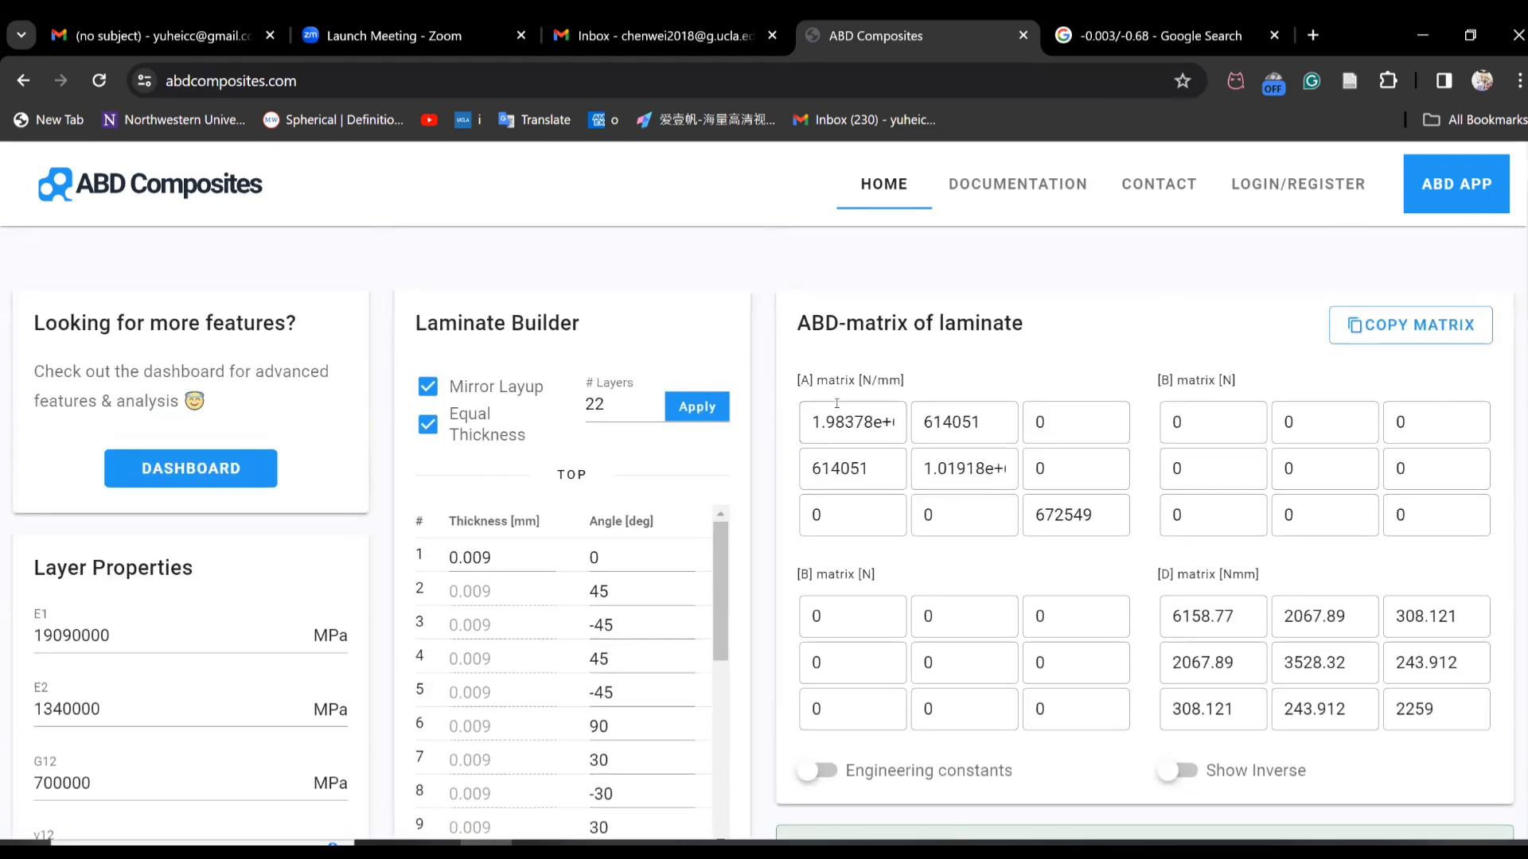
scroll(883, 458, "down", 2)
scroll(923, 441, "up", 2)
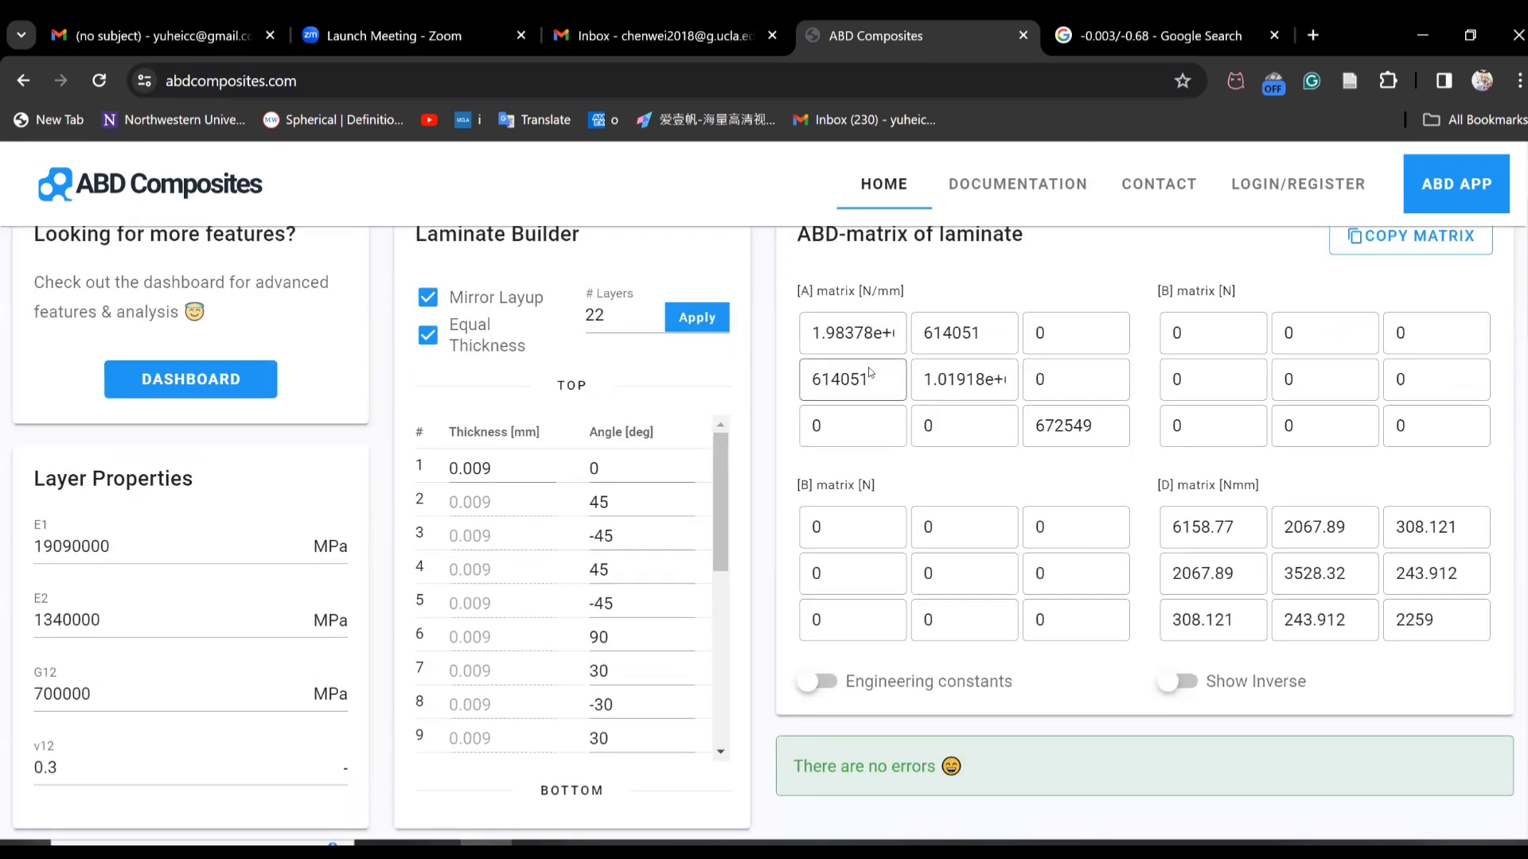
left_click(1364, 327)
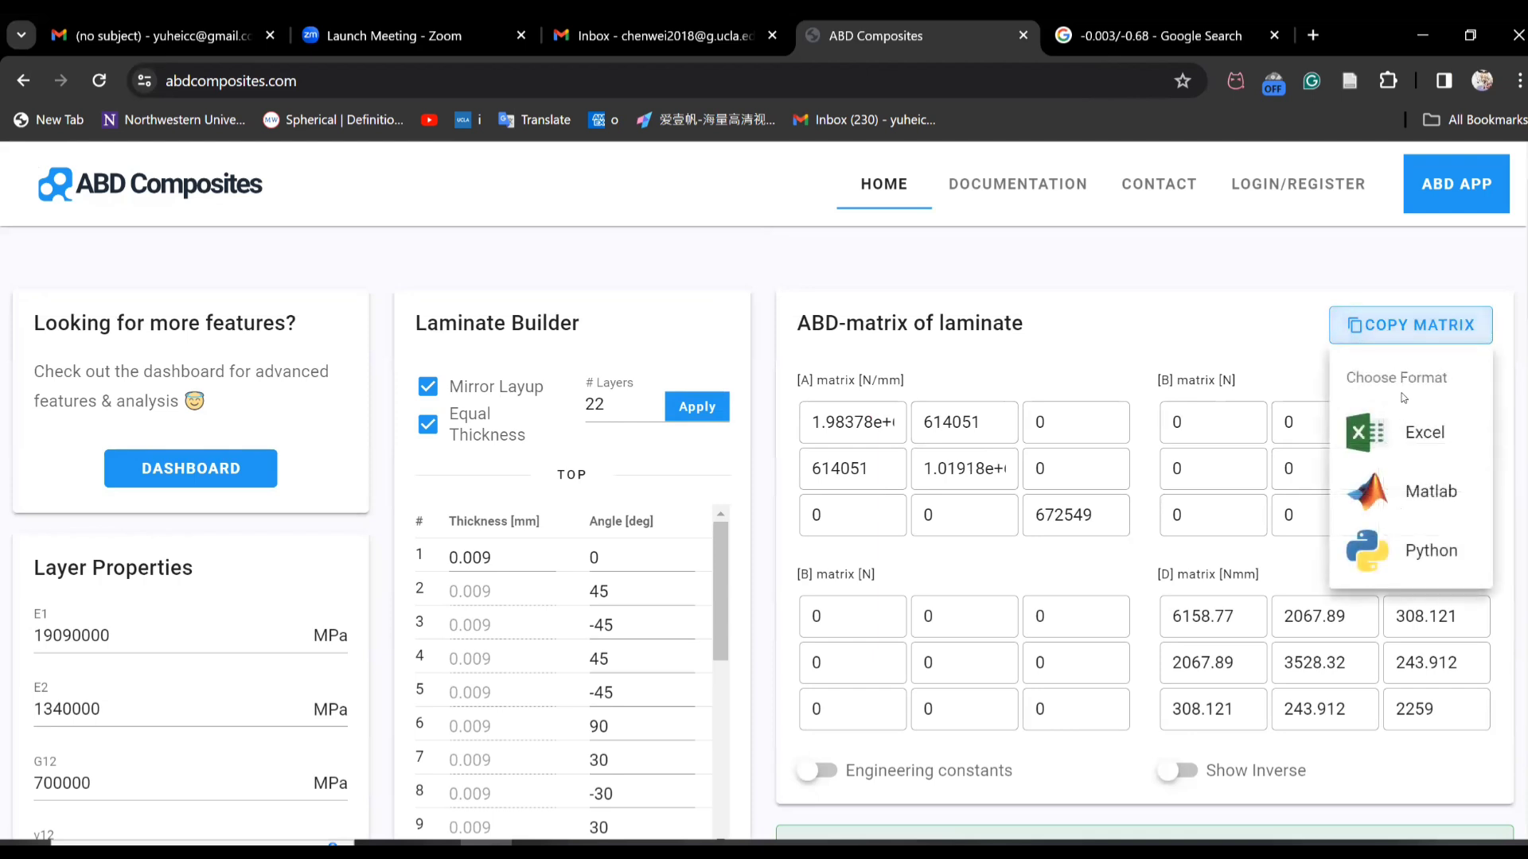
left_click(1196, 329)
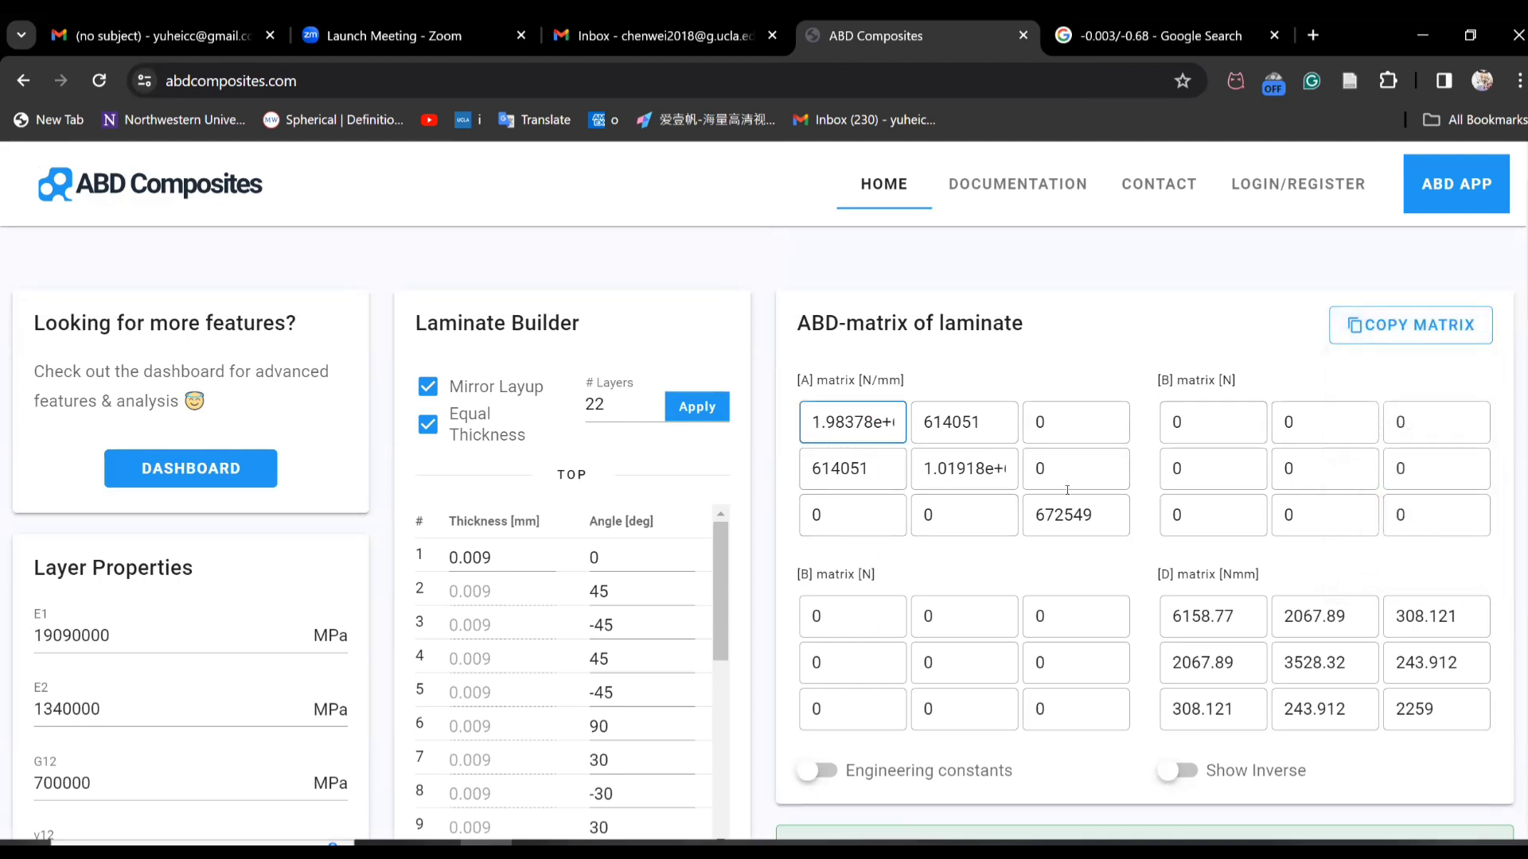
triple_click(873, 438)
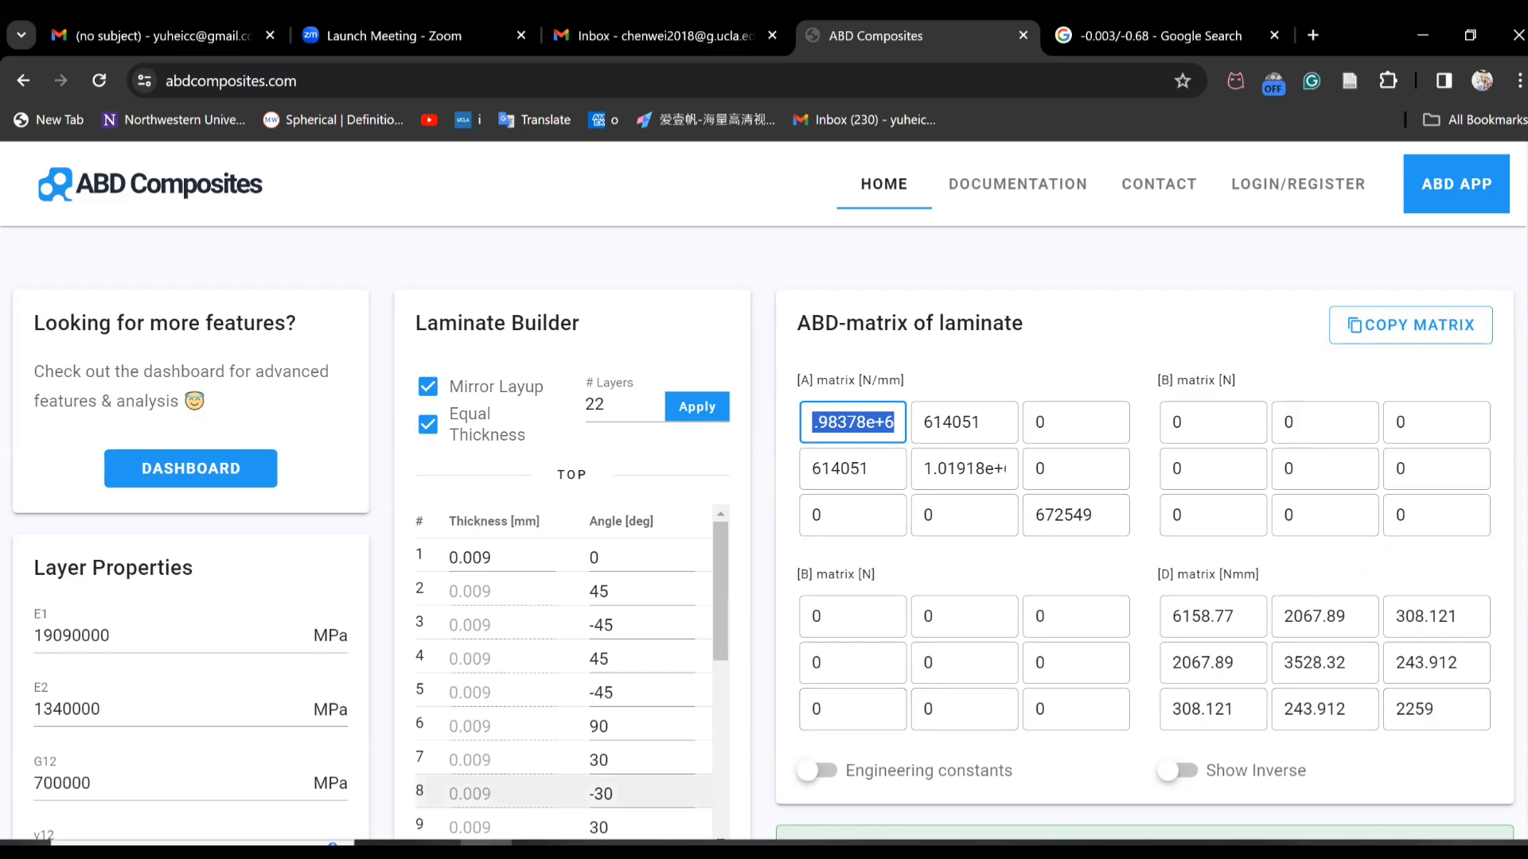
left_click(592, 850)
scroll(478, 468, "up", 5)
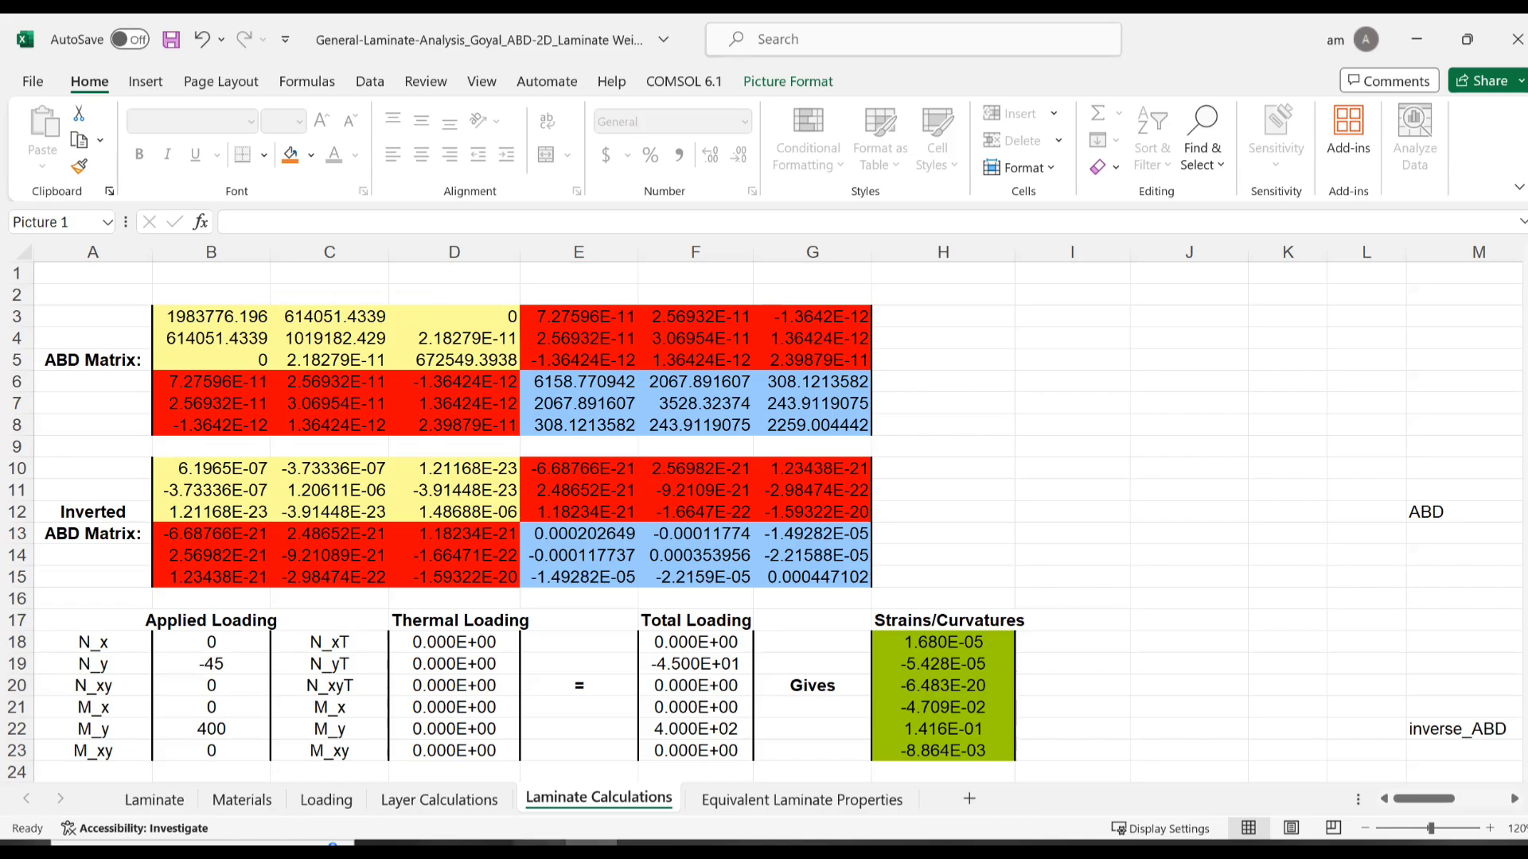
Step: Switch to Abaqus, enter the Property module for Part-1 of Model-2 and suppress CompositeLayup-1
left_click(697, 850)
left_click(365, 229)
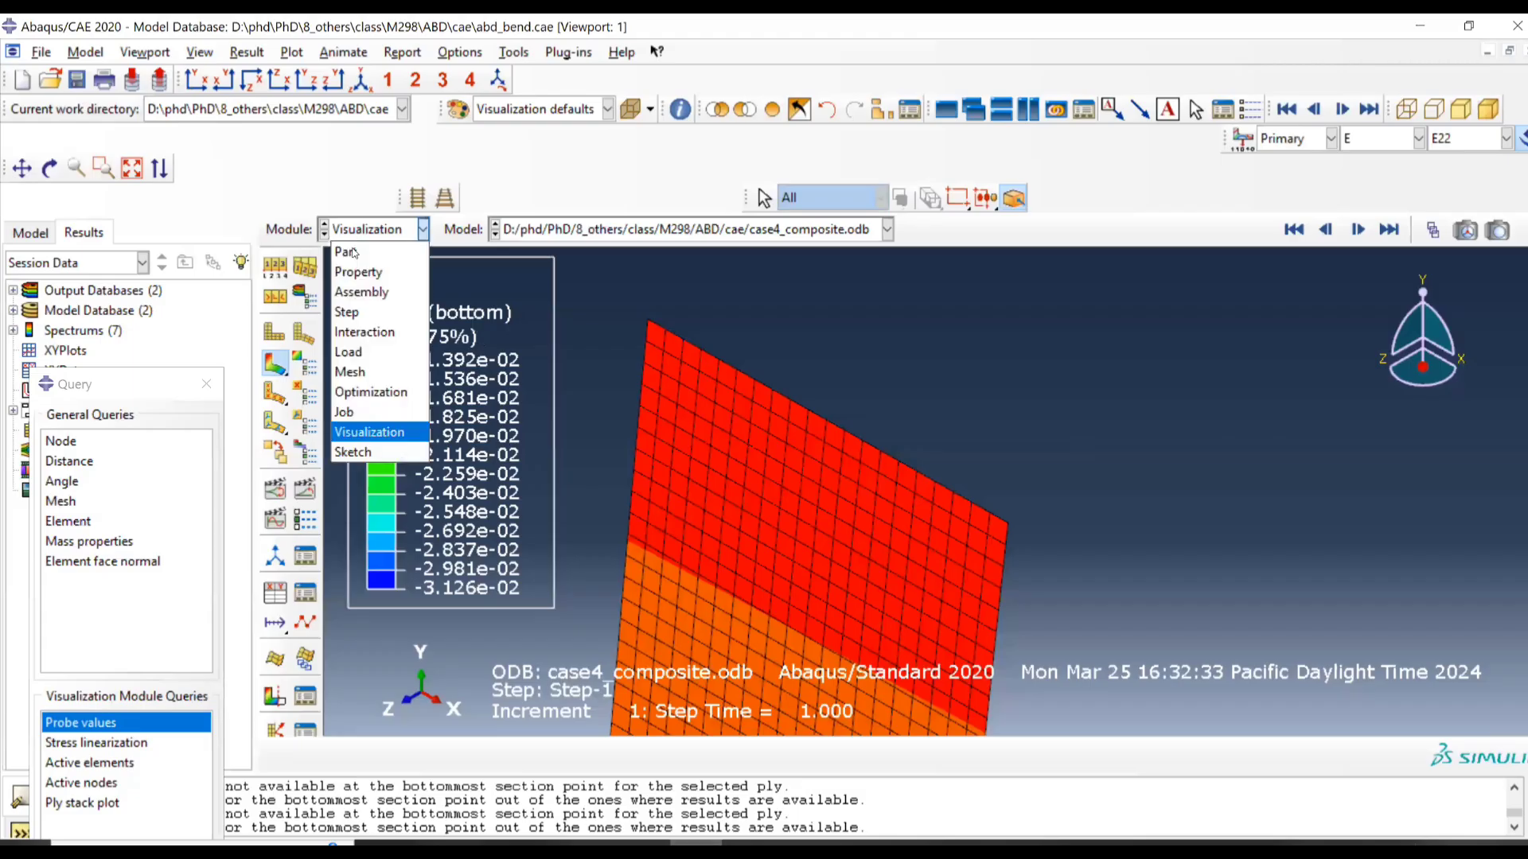
left_click(361, 250)
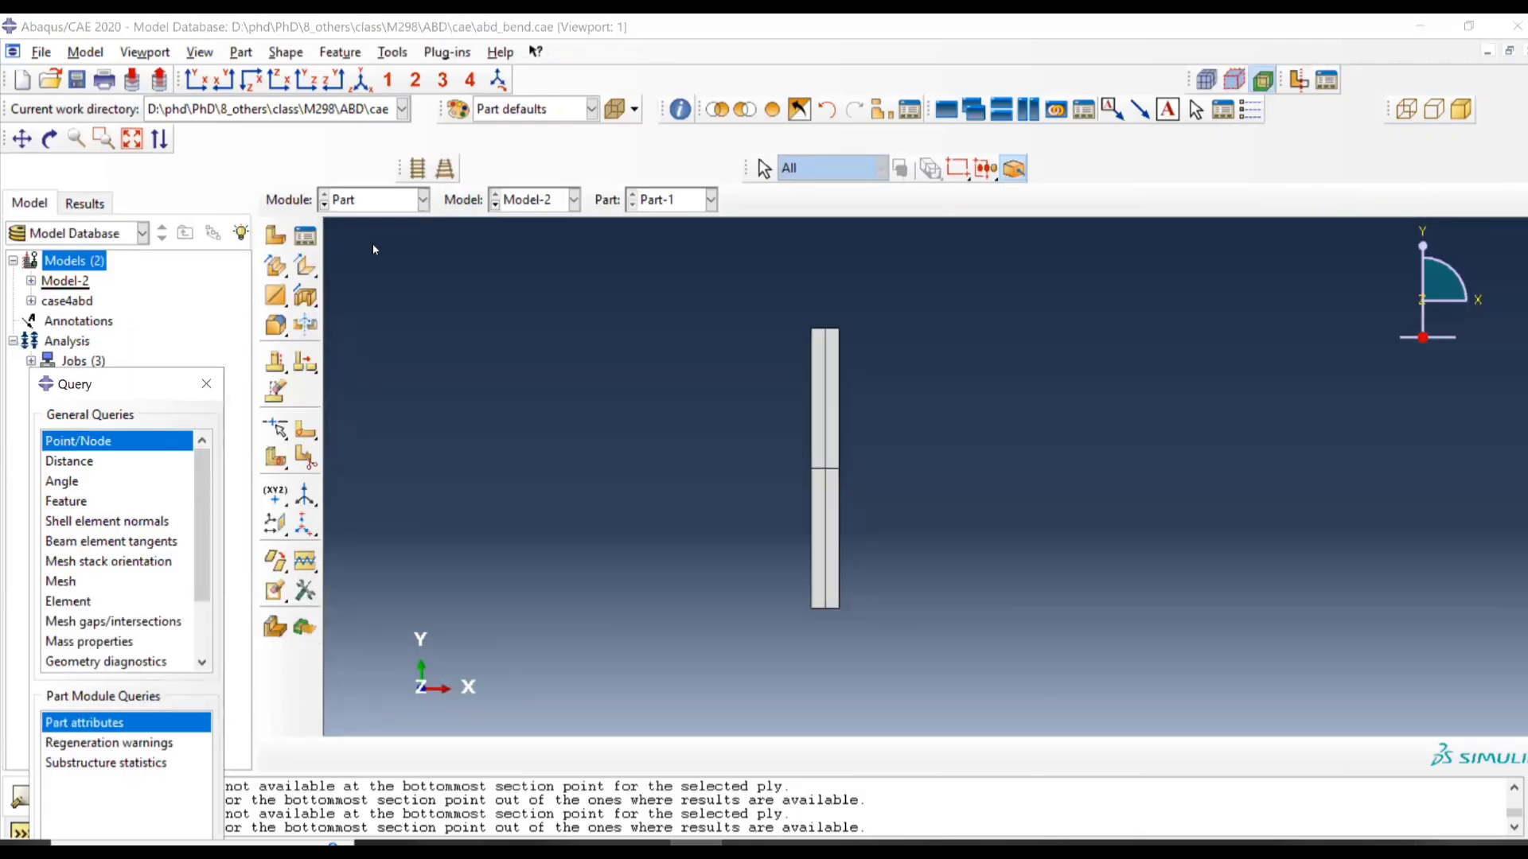
left_click(377, 200)
left_click(374, 238)
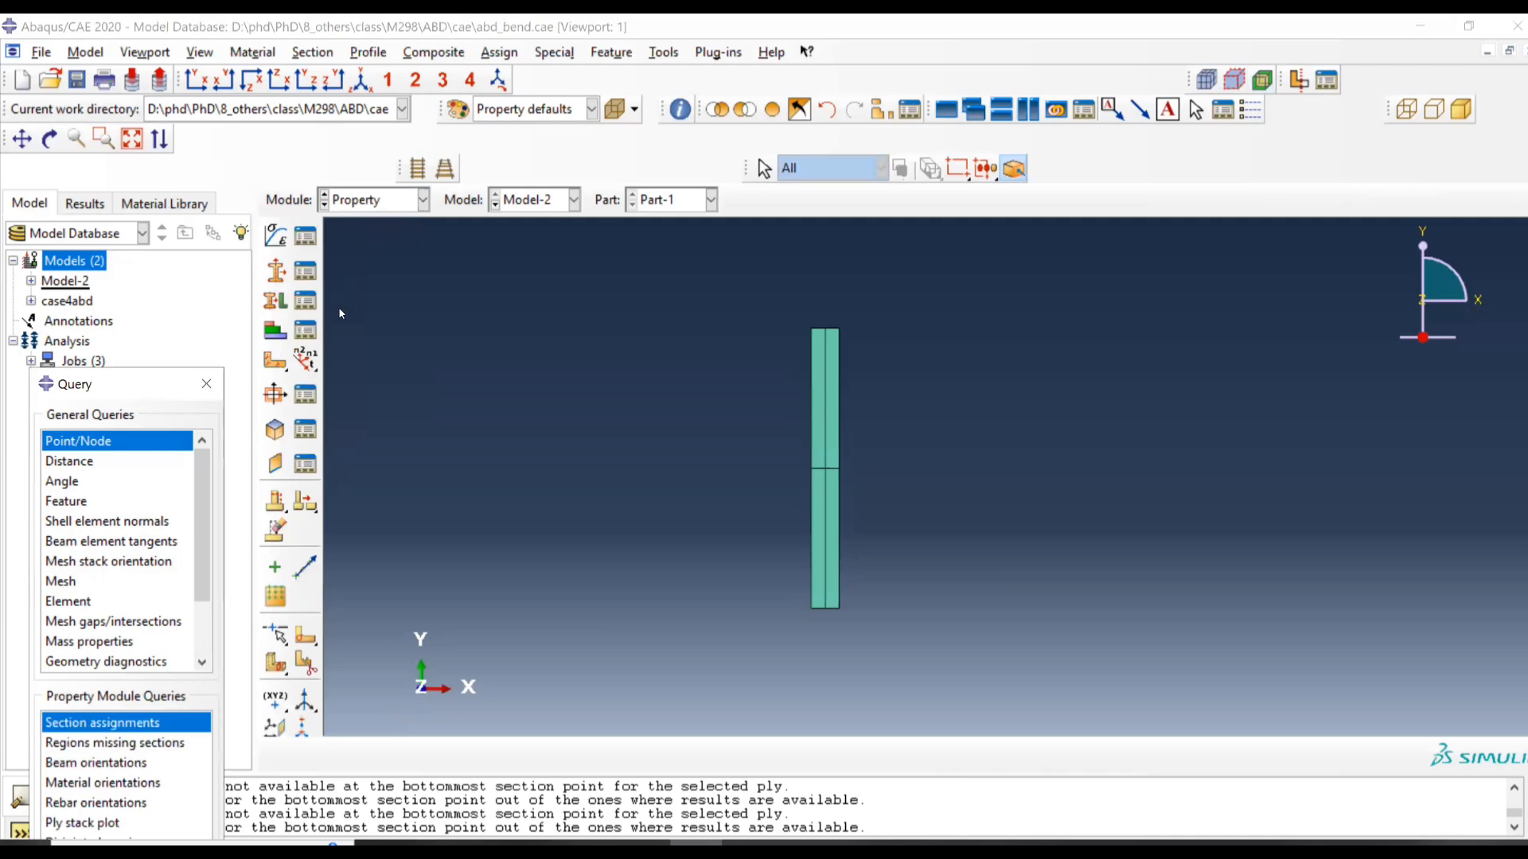
left_click(285, 333)
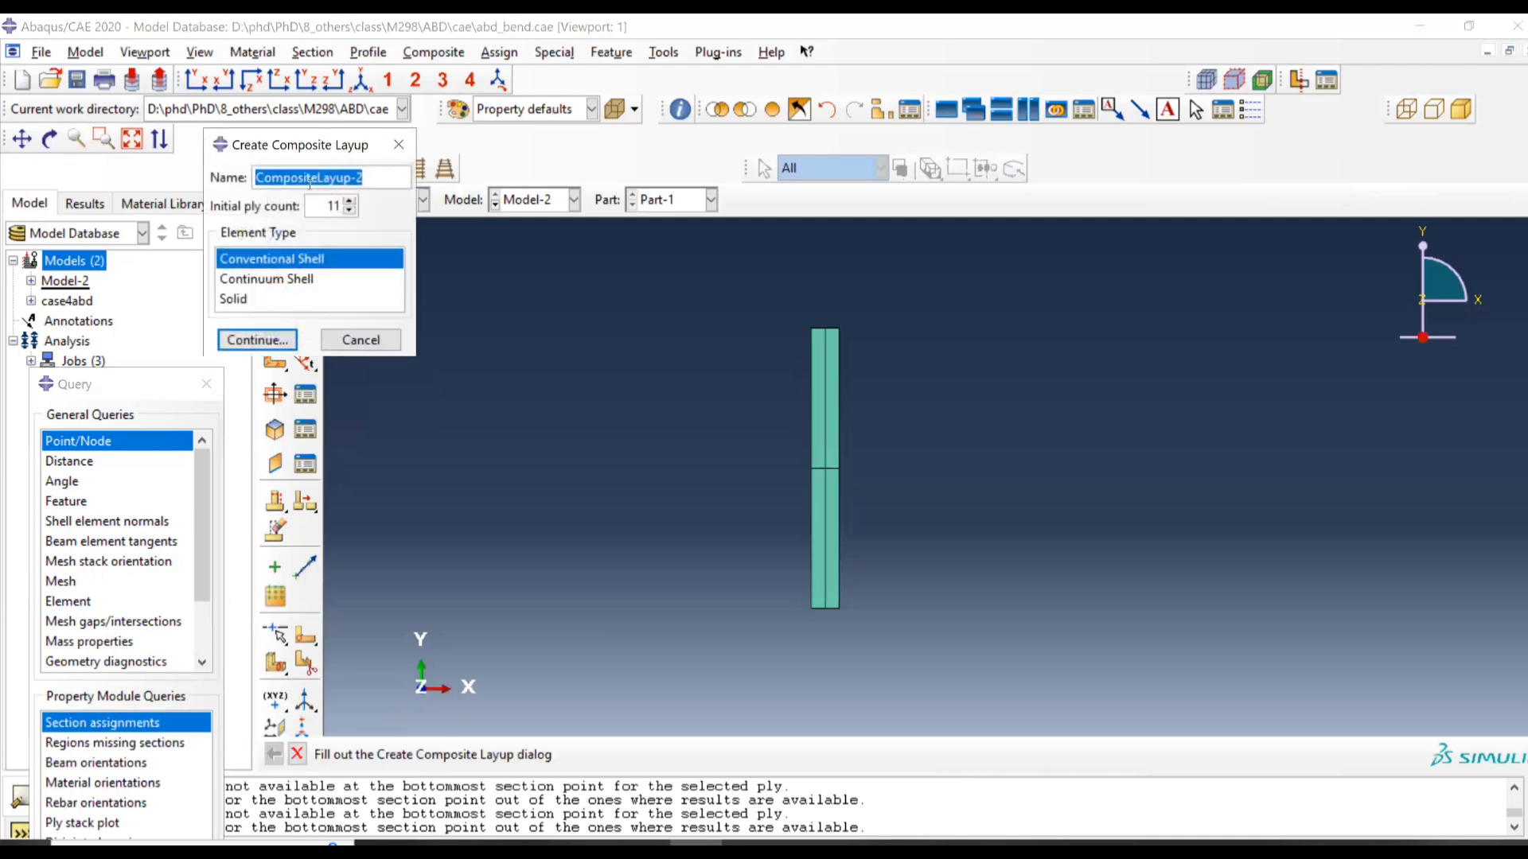
left_click(398, 145)
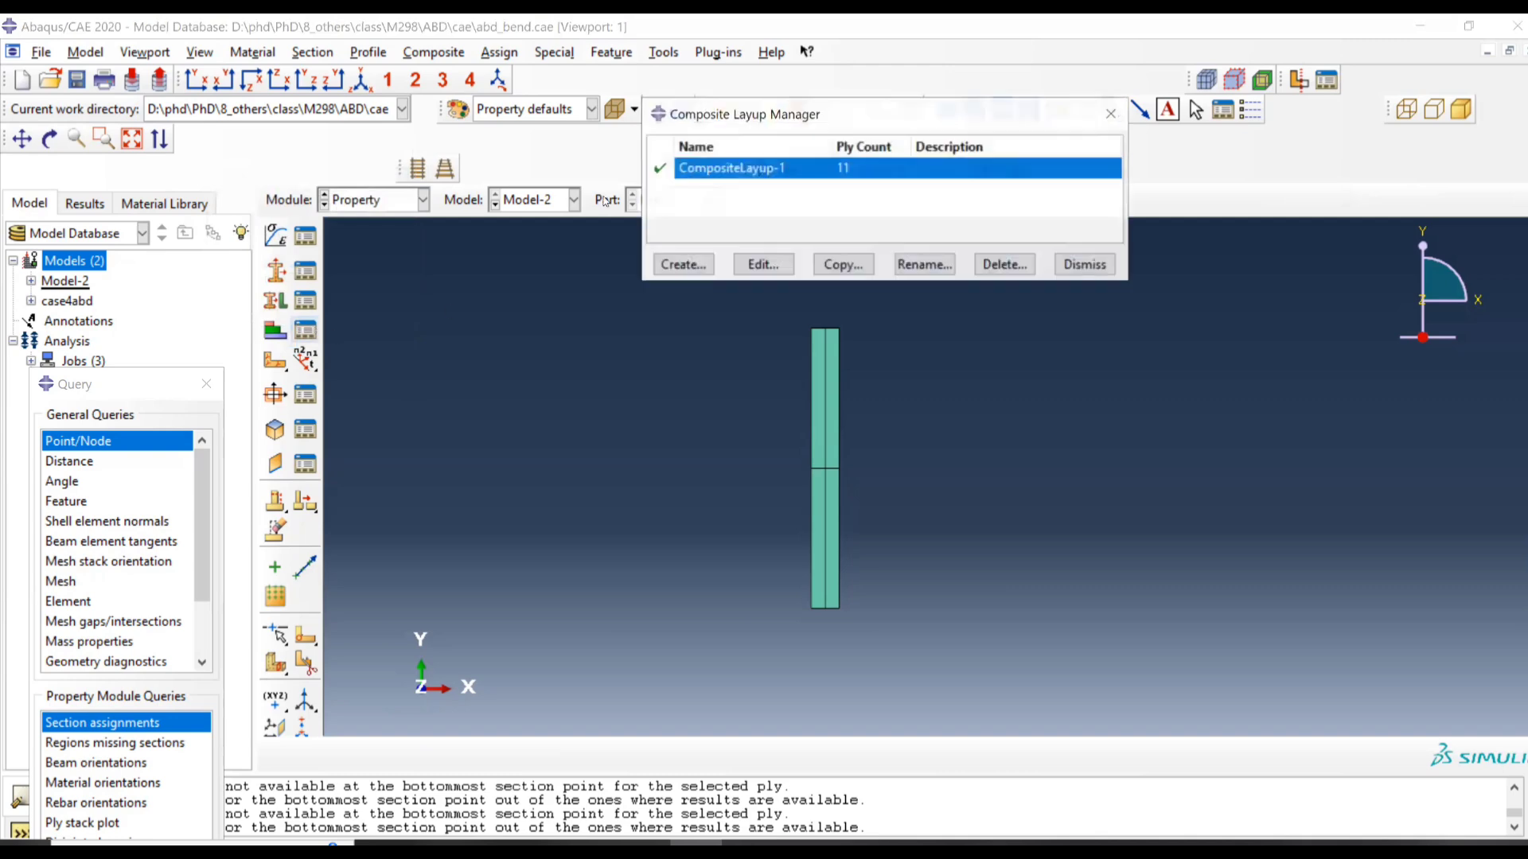
left_click(660, 168)
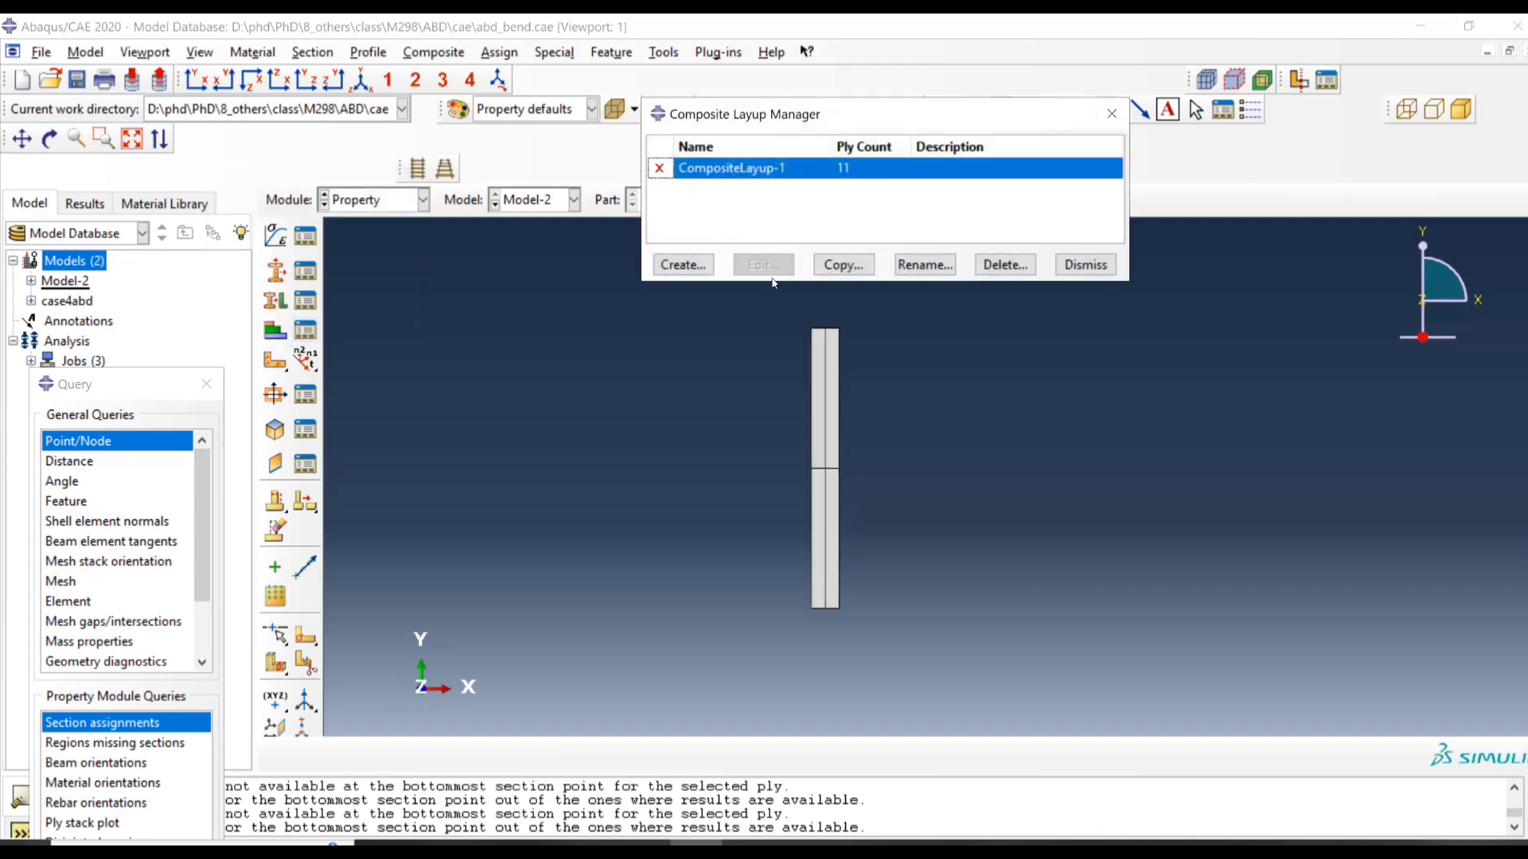
left_click(1112, 114)
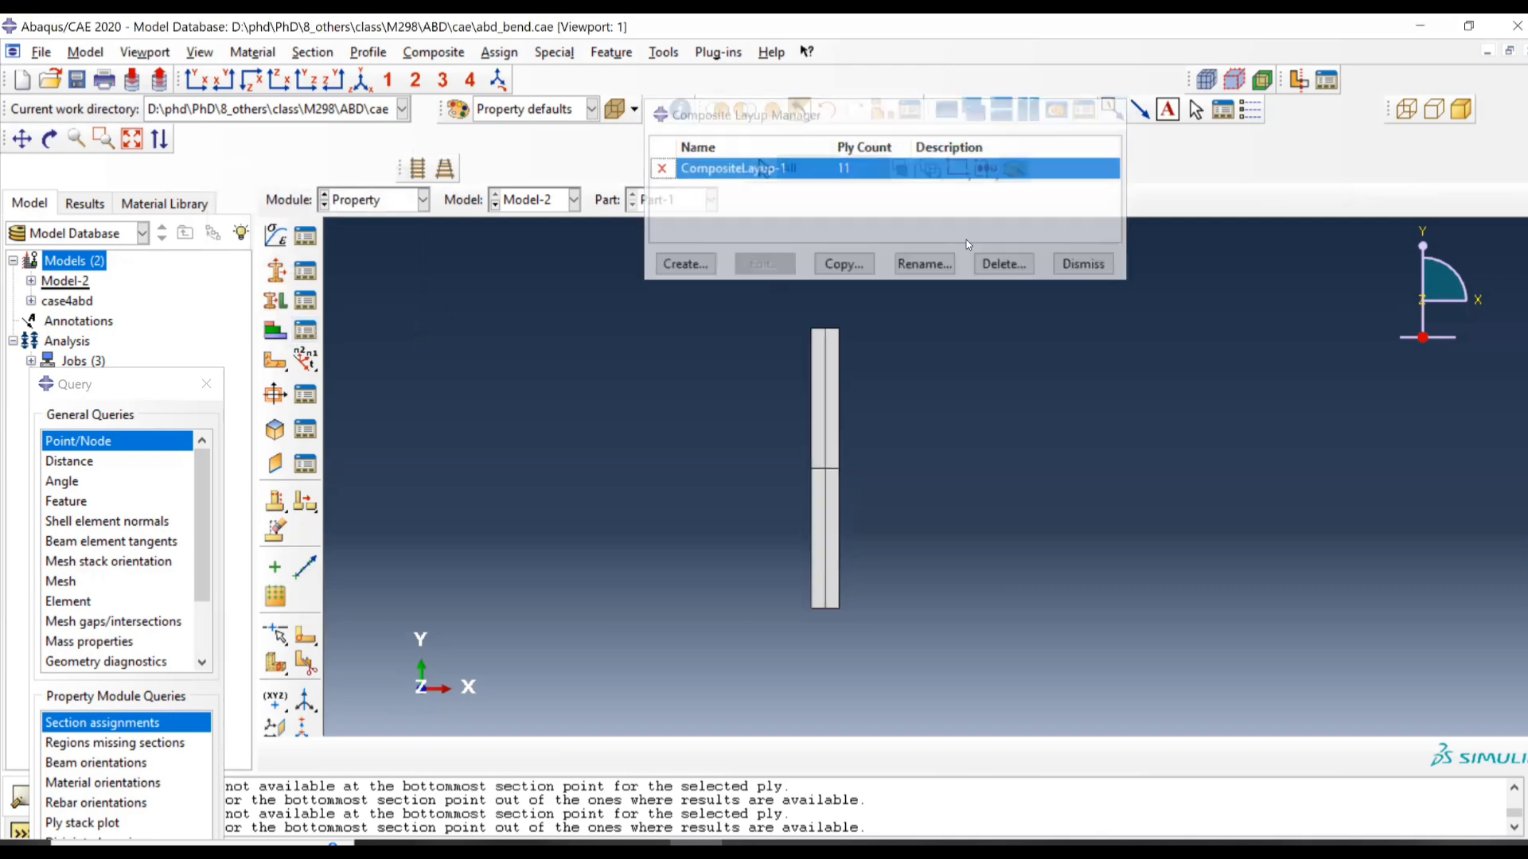
Step: Start a new shell section of type General Shell Stiffness
left_click(285, 277)
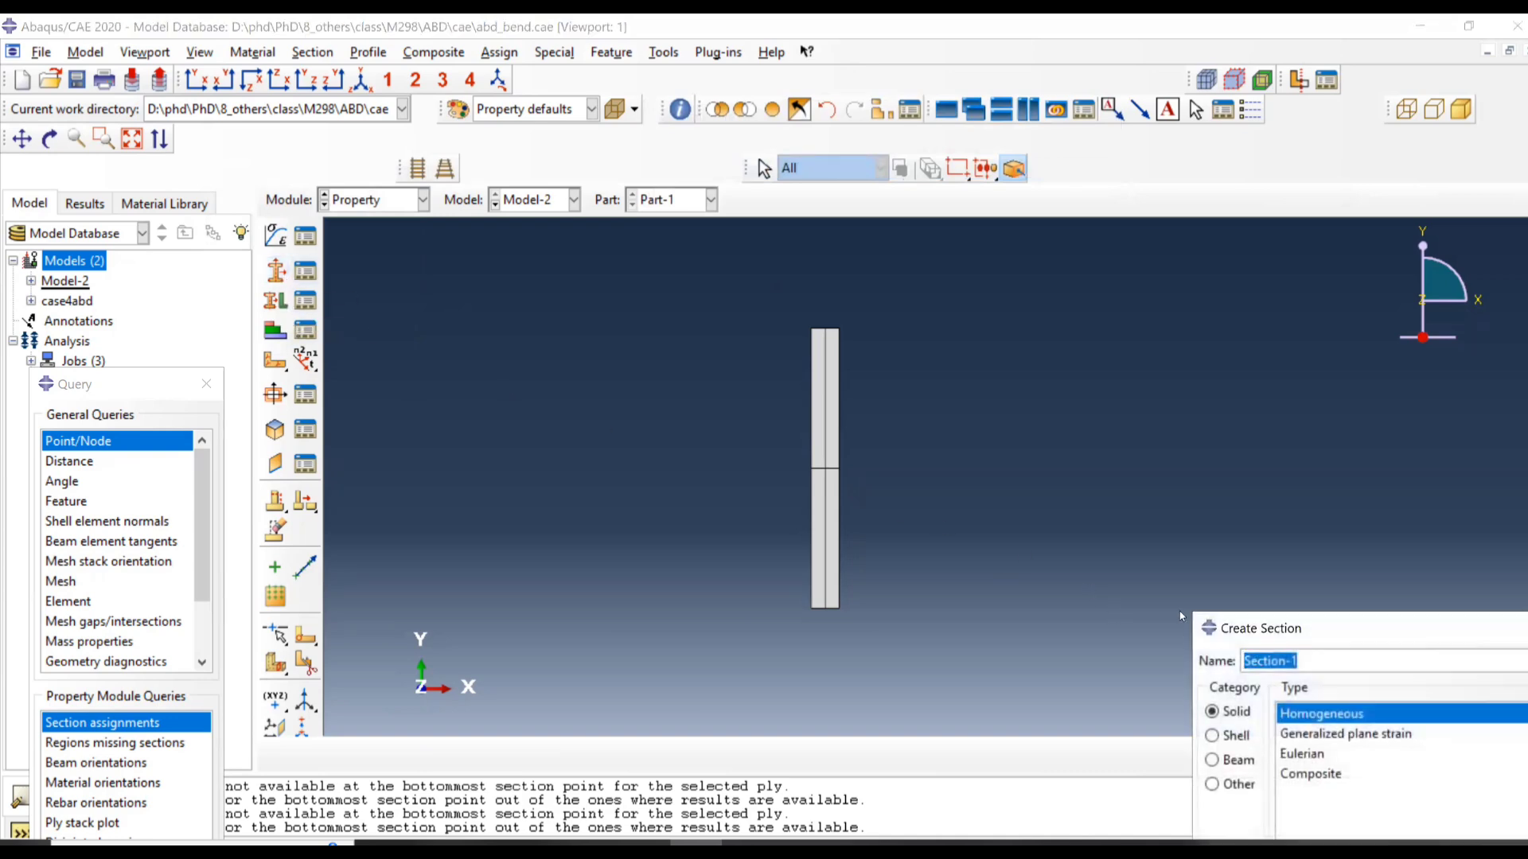
left_click_drag(1290, 628, 237, 328)
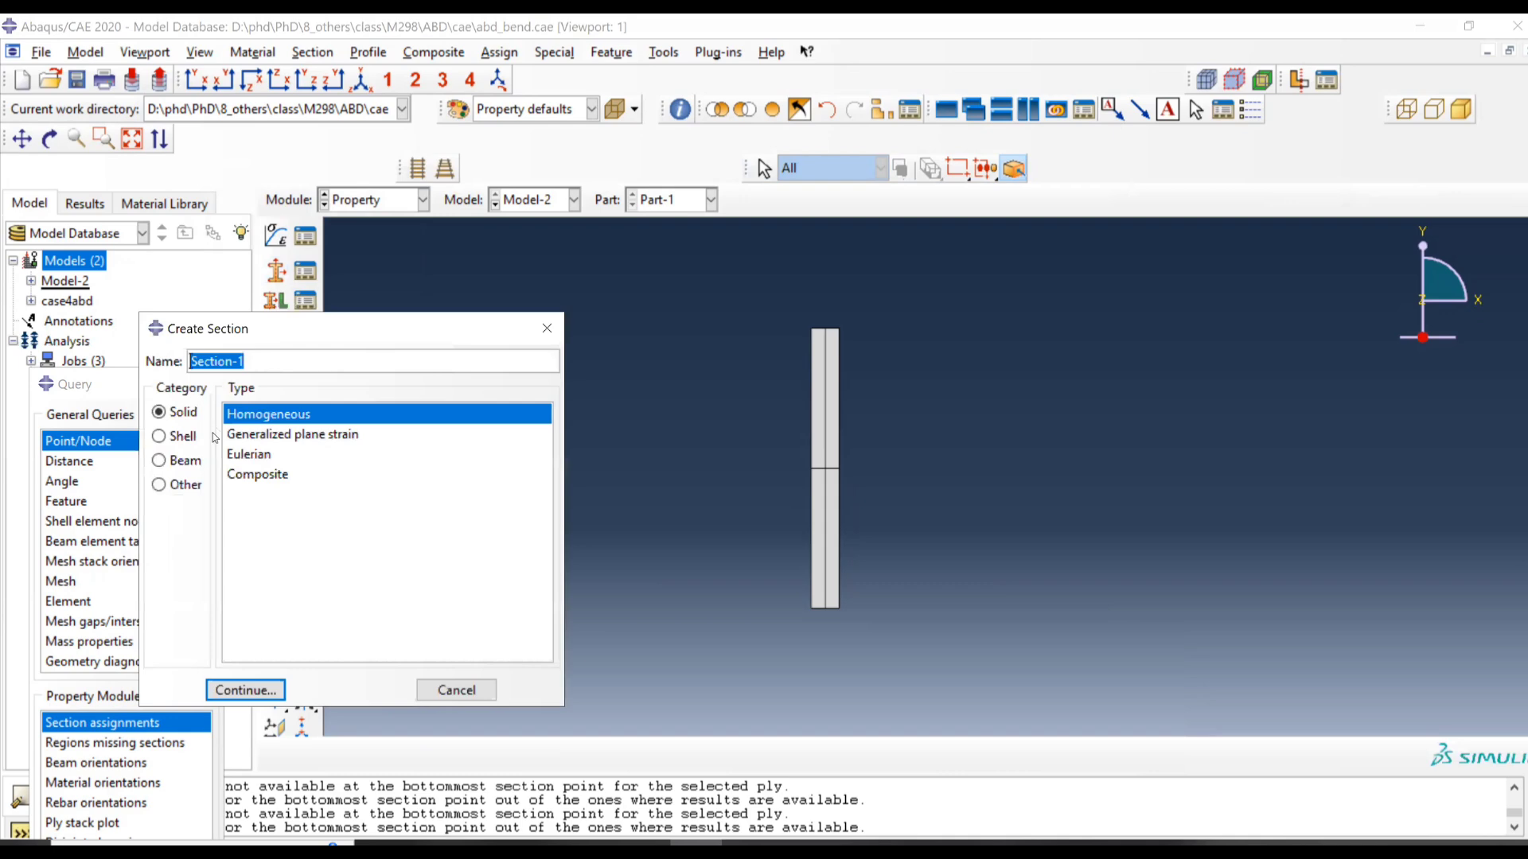
left_click(183, 437)
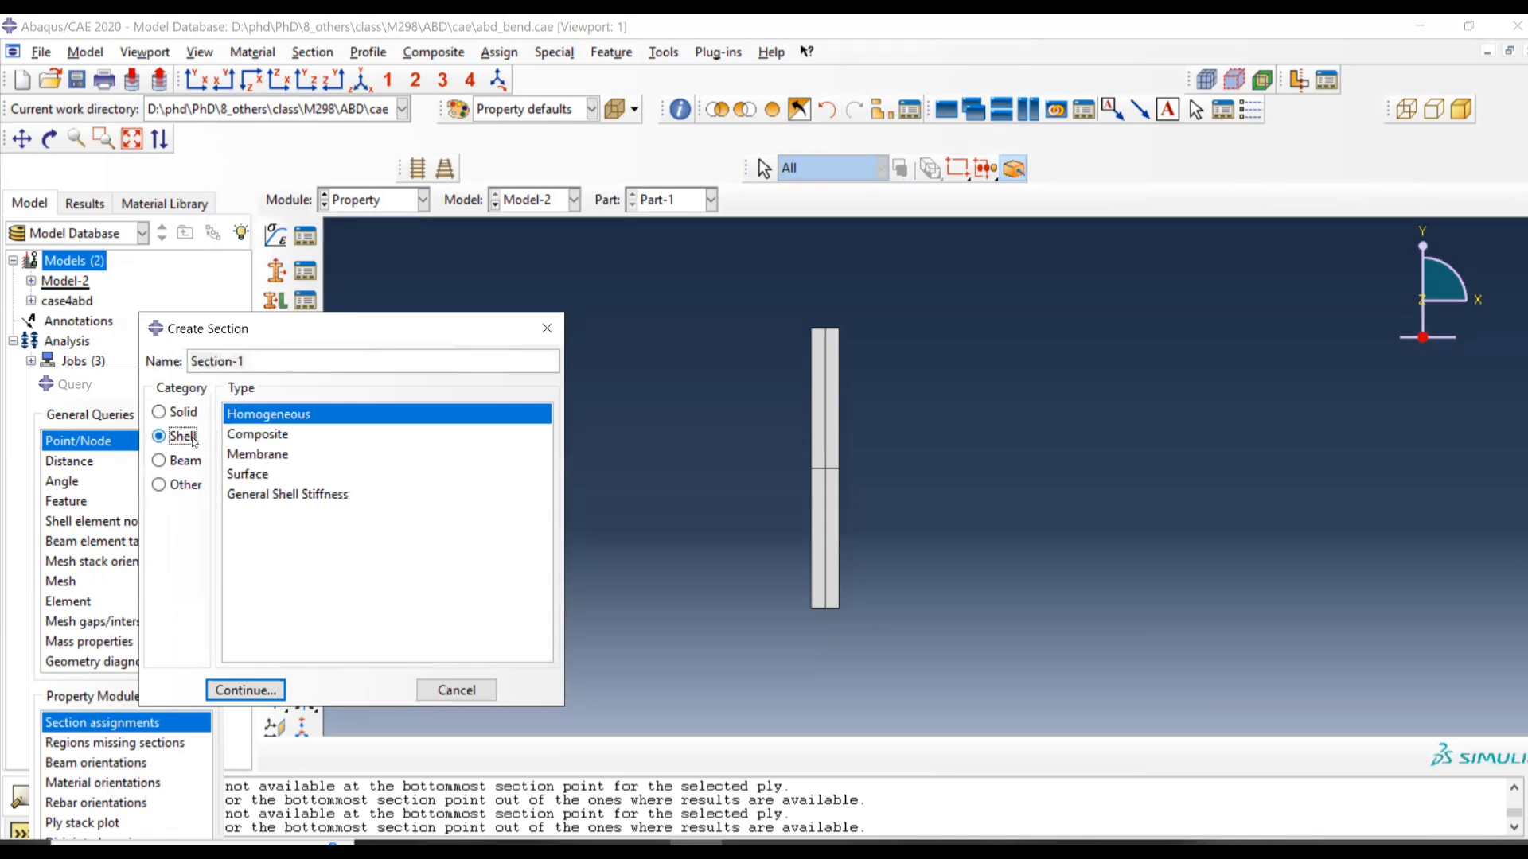
left_click(286, 499)
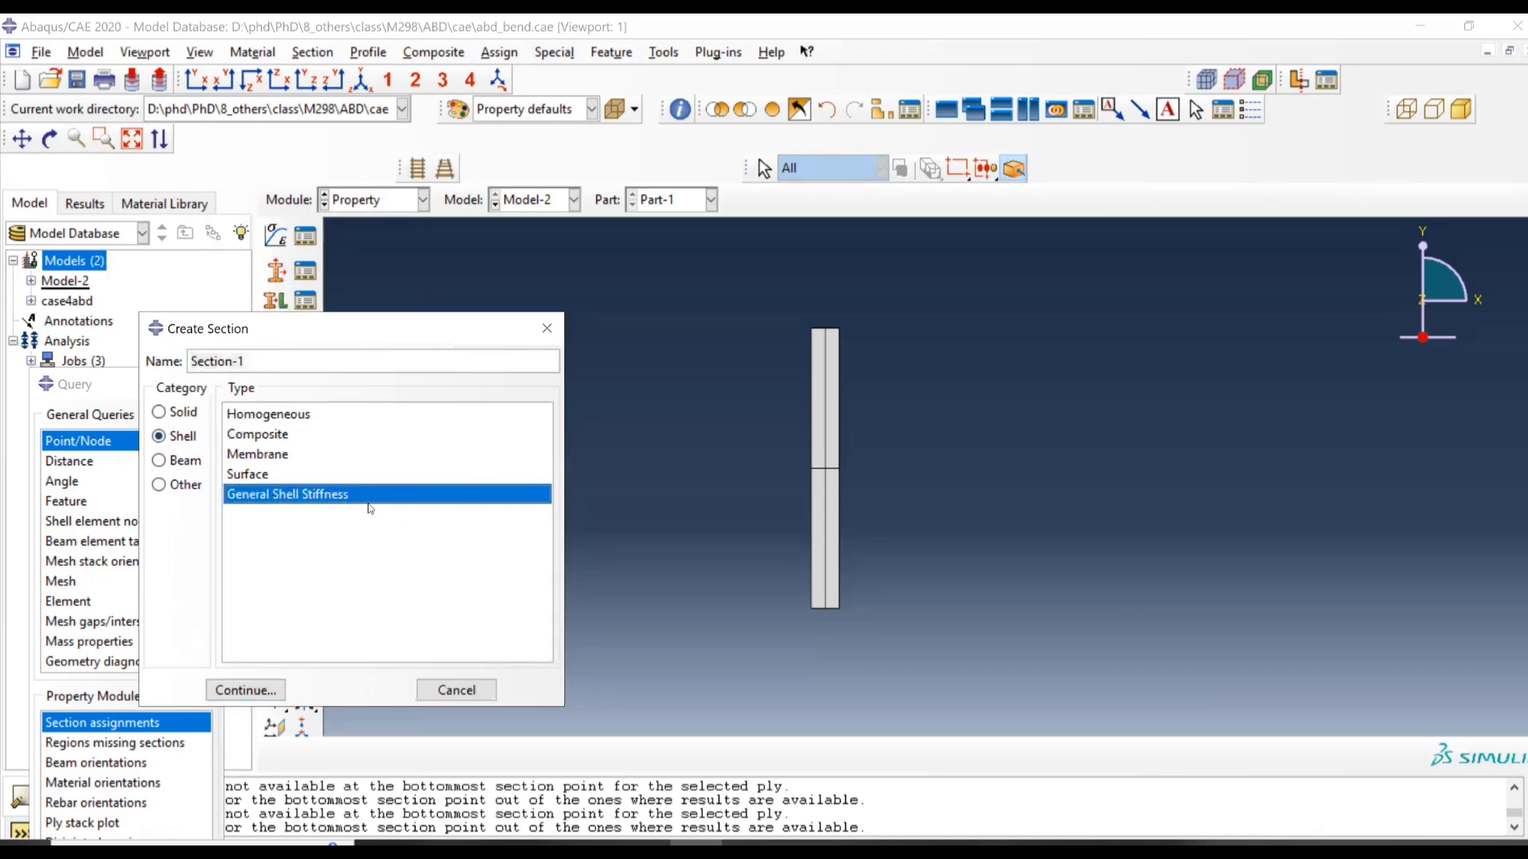
left_click(244, 690)
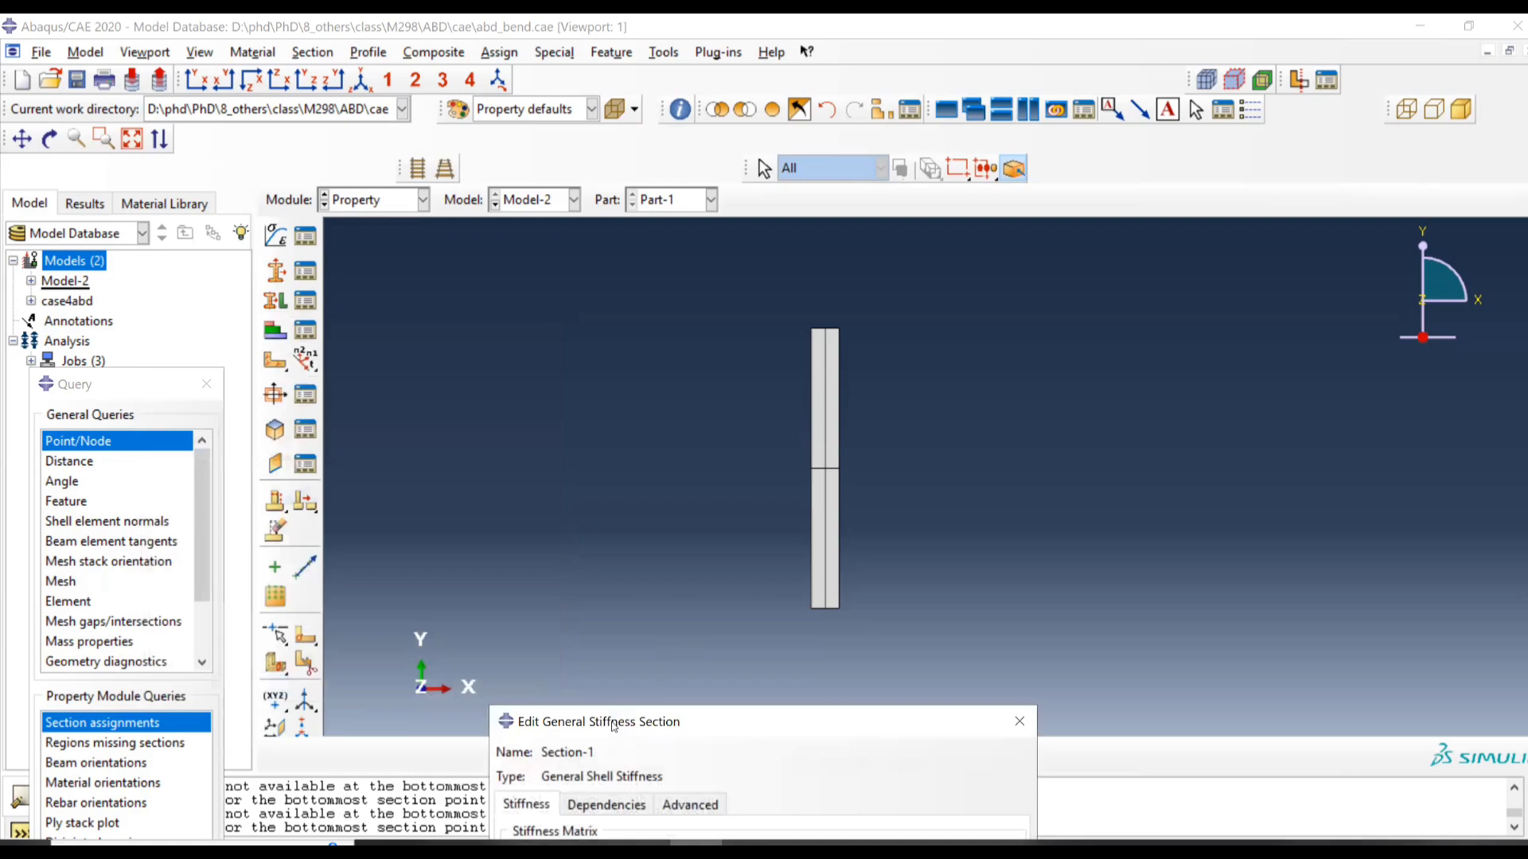
left_click_drag(614, 727, 249, 246)
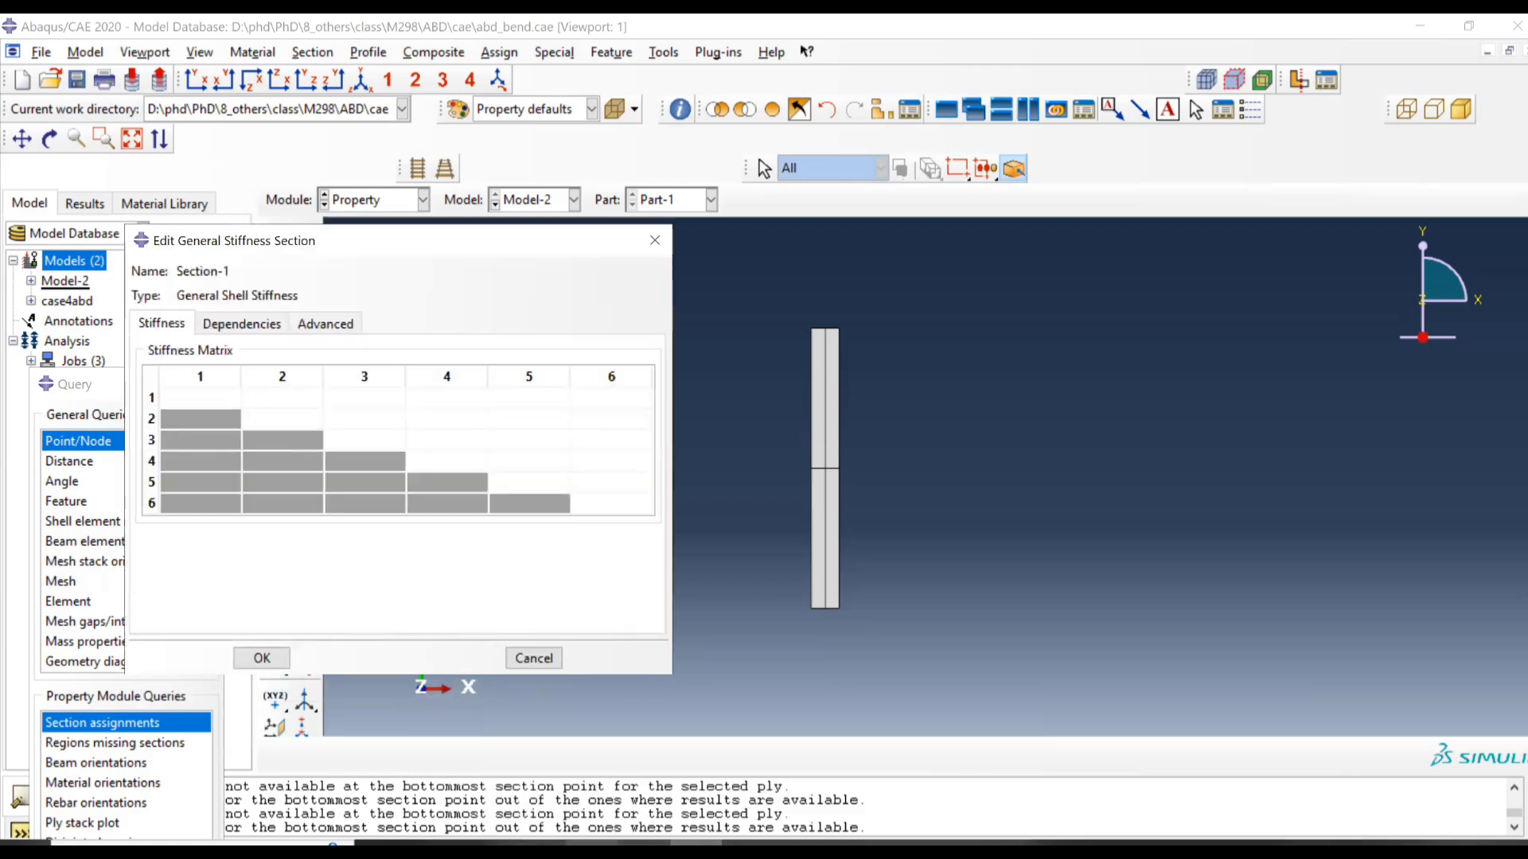
Step: Copy 1983776.196 from cell B3 of the Excel ABD matrix into row 1, column 1 of the Abaqus section's stiffness matrix
left_click(593, 845)
left_click(227, 315)
key("ctrl+c")
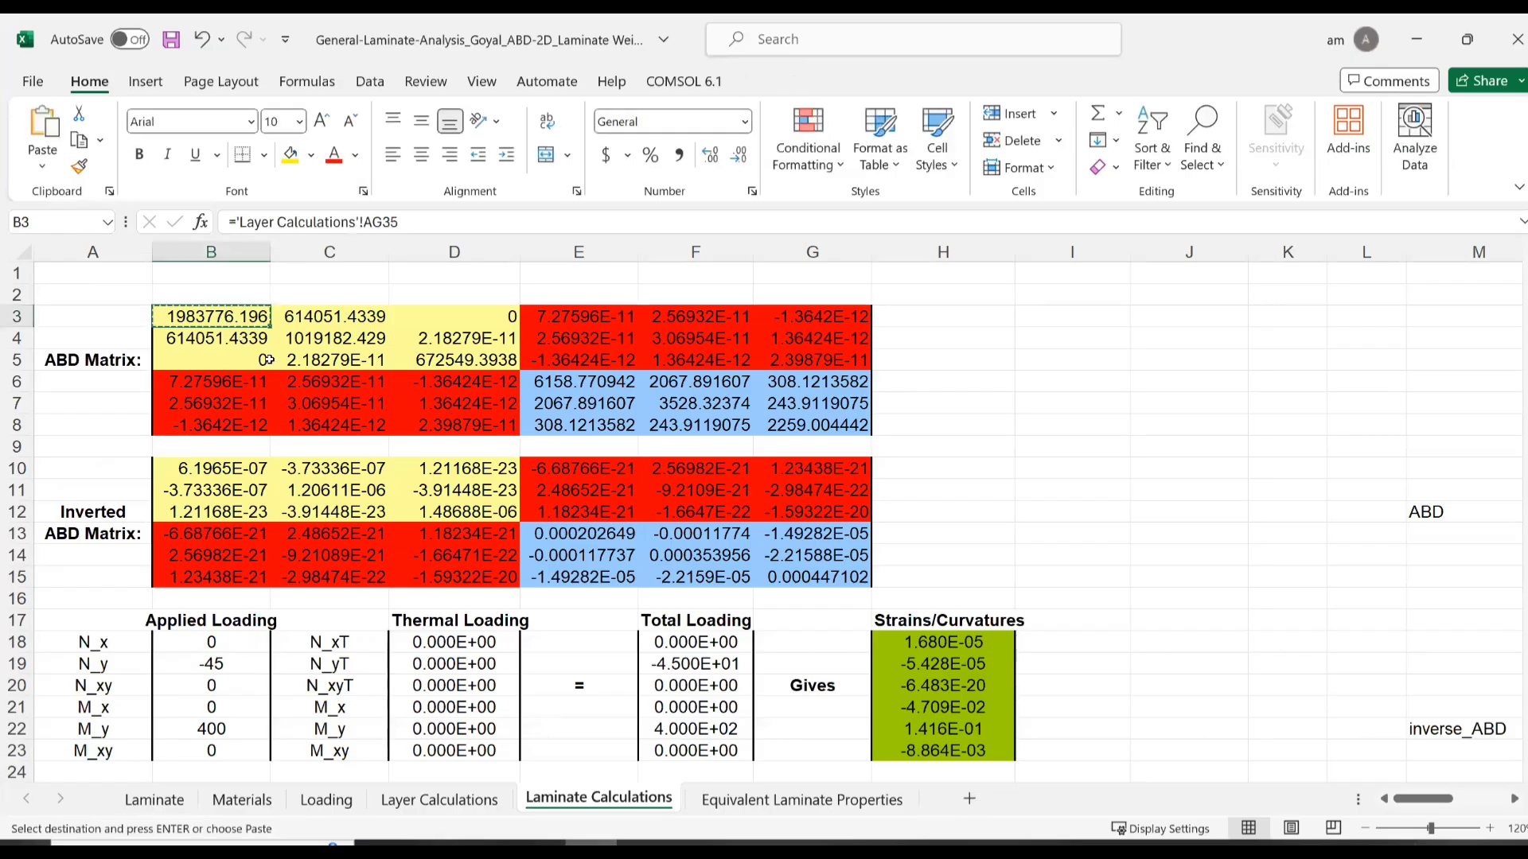
key("alt+Tab")
left_click(226, 403)
key("ctrl+v")
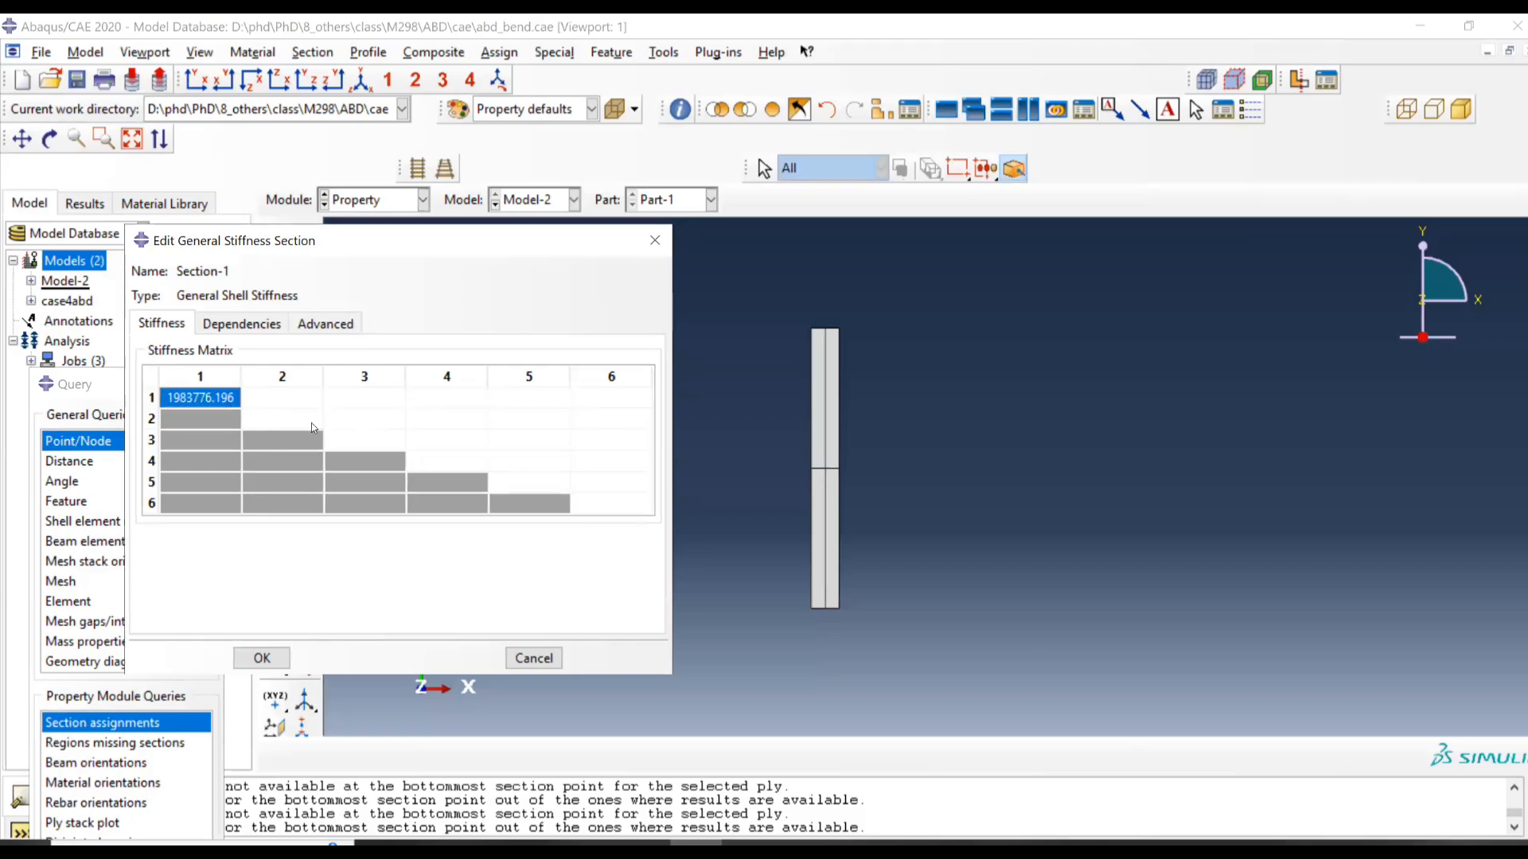
Step: Copy cells C3:C4 of the Excel ABD matrix into column 2 of the Abaqus section's stiffness matrix, starting at row 1
key("alt+Tab")
left_click_drag(335, 316, 344, 351)
key("ctrl+c")
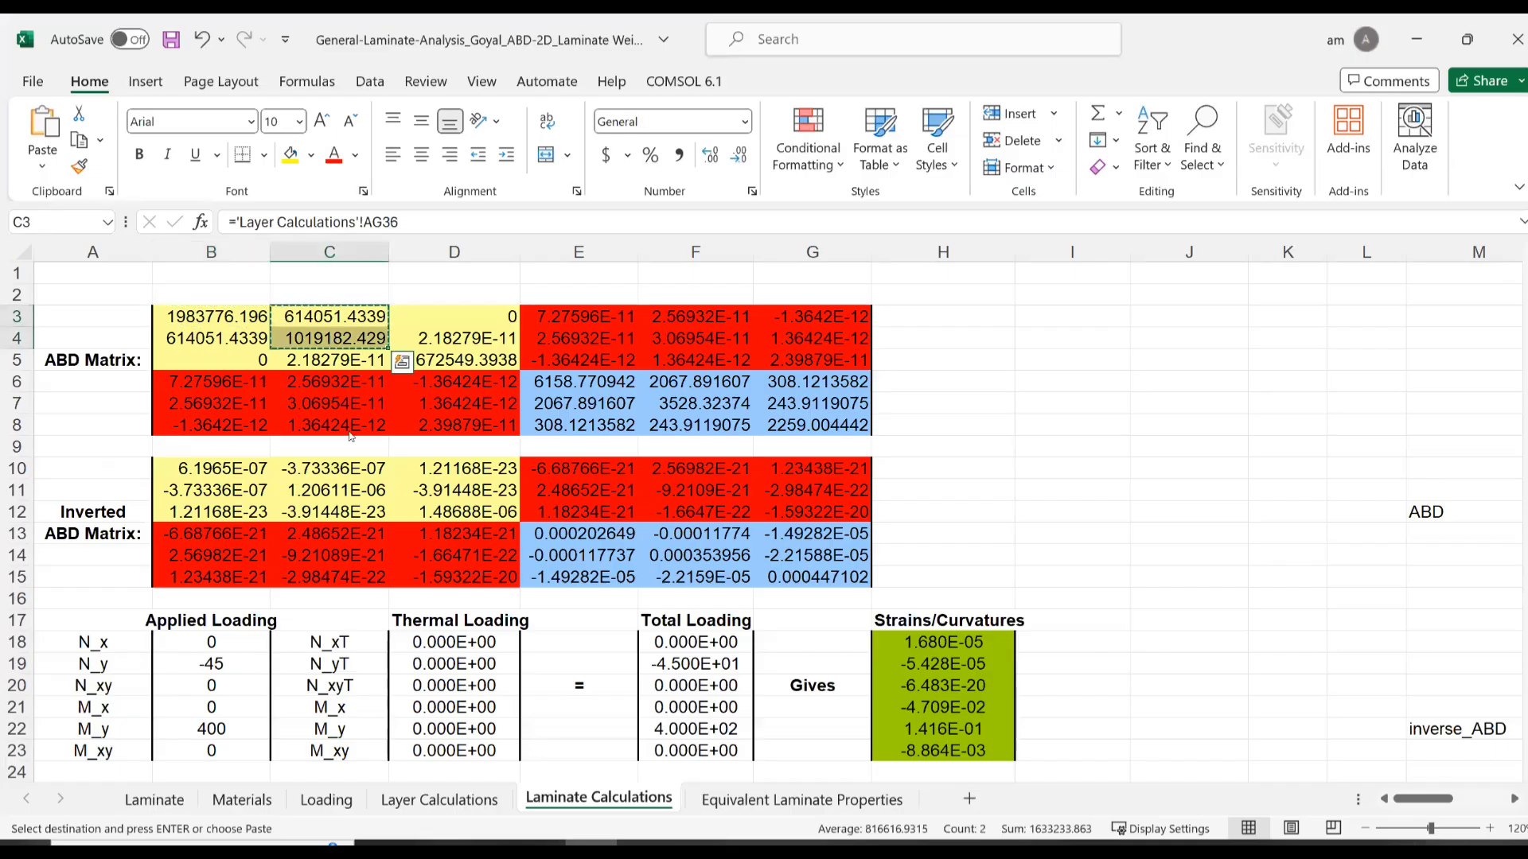
key("alt+Tab")
key("ctrl+v")
Step: Copy cells D3:D5 of the Excel ABD matrix into rows 1 to 3 of the Abaqus stiffness matrix's column 3
key("alt+Tab")
left_click_drag(454, 317, 454, 360)
key("ctrl+c")
key("alt+Tab")
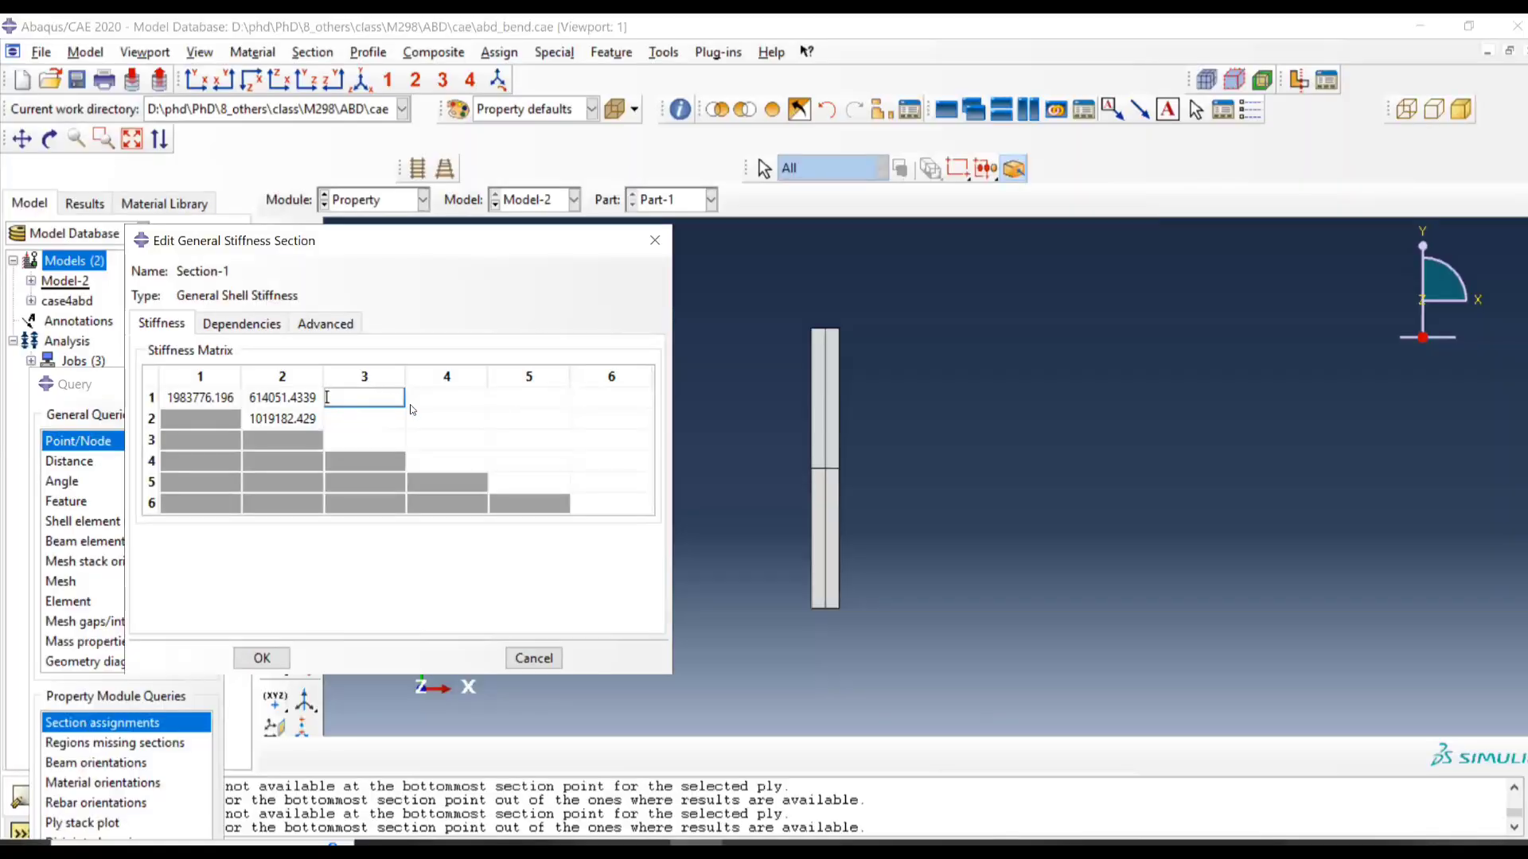
key("ctrl+v")
Step: Fill column 4 of the Abaqus stiffness matrix, rows 1 to 4, with Excel ABD cells E3:E6
key("alt+Tab")
left_click_drag(581, 317, 622, 396)
key("ctrl+c")
key("alt+Tab")
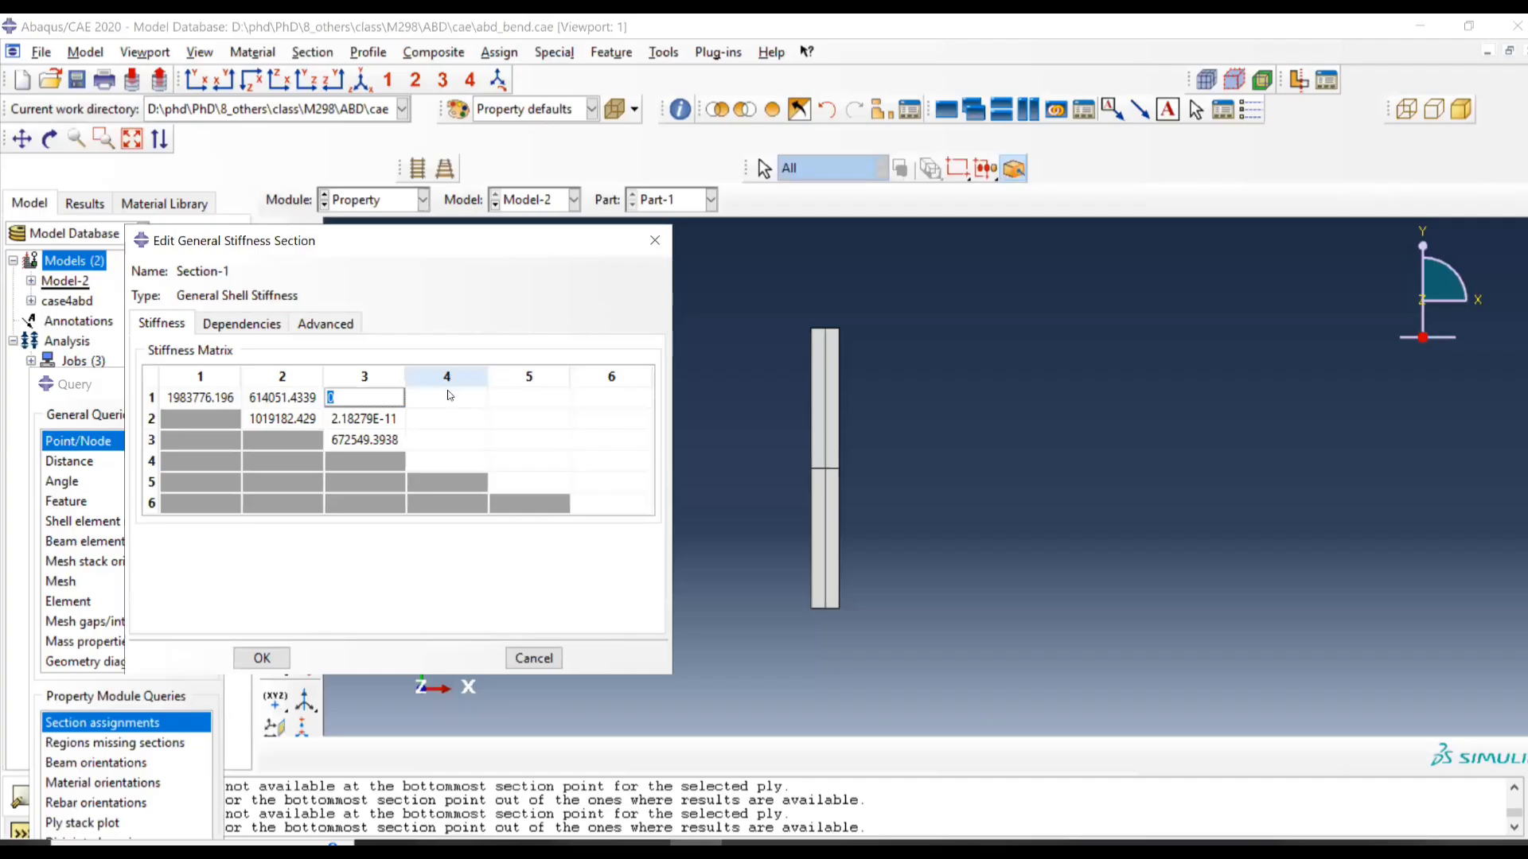
key("ctrl+v")
Step: Fill column 5 of the Abaqus stiffness matrix, rows 1 to 5, with Excel ABD cells F3:F7
key("alt+Tab")
left_click_drag(699, 319, 675, 395)
key("ctrl+c")
key("alt+Tab")
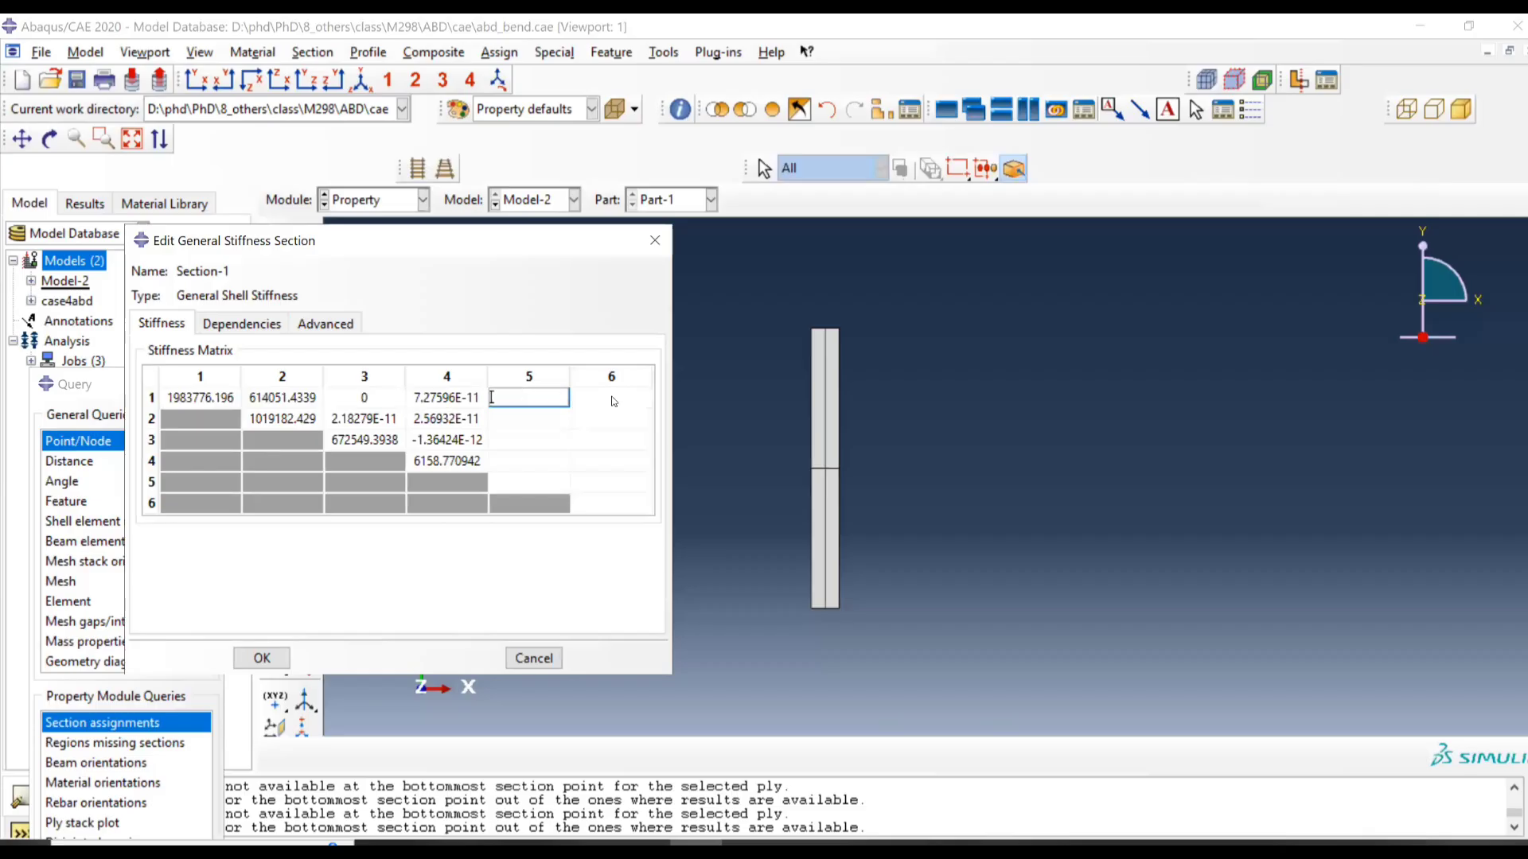
key("ctrl+v")
Step: Complete column 6 of the Abaqus stiffness matrix, rows 1 to 6, with Excel ABD cells G3:G8
key("alt+Tab")
left_click_drag(812, 317, 809, 423)
key("ctrl+c")
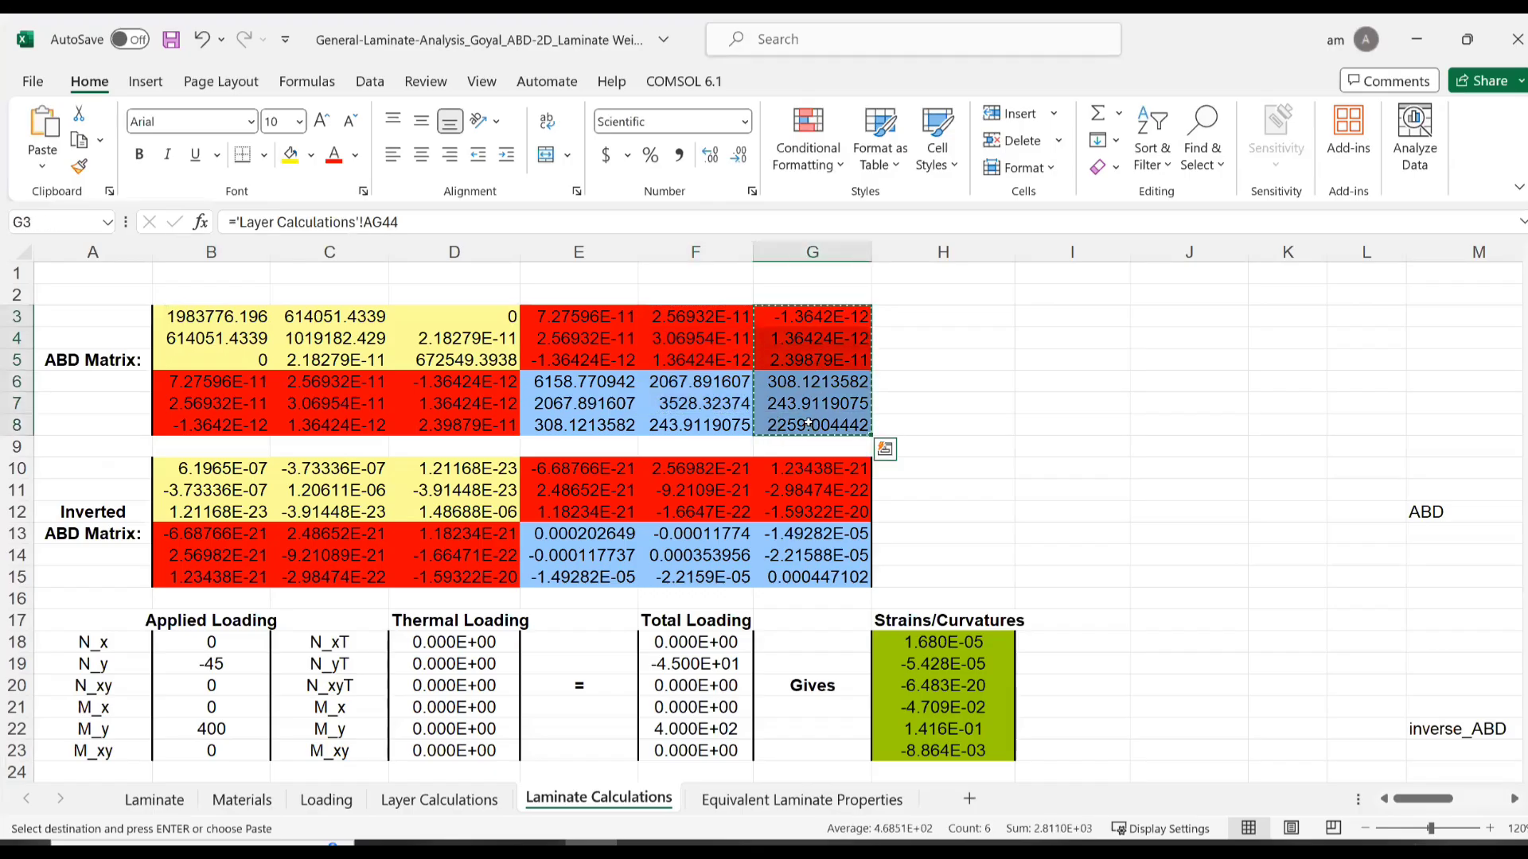
key("alt+Tab")
key("ctrl+v")
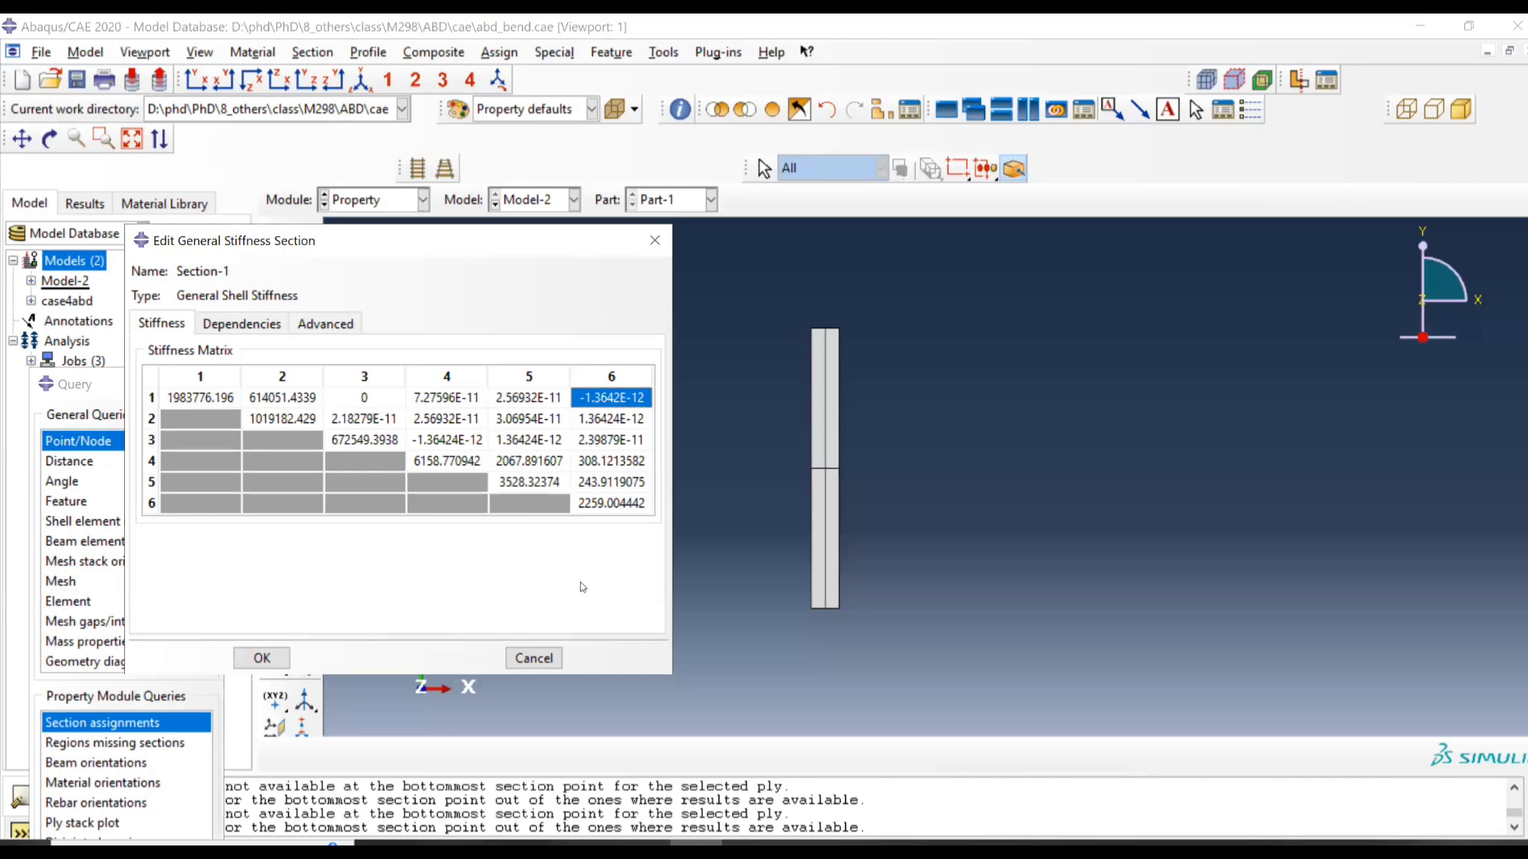
Step: Review the general stiffness section's dependencies and advanced settings, then accept Section-1 with its stiffness matrix
left_click(259, 325)
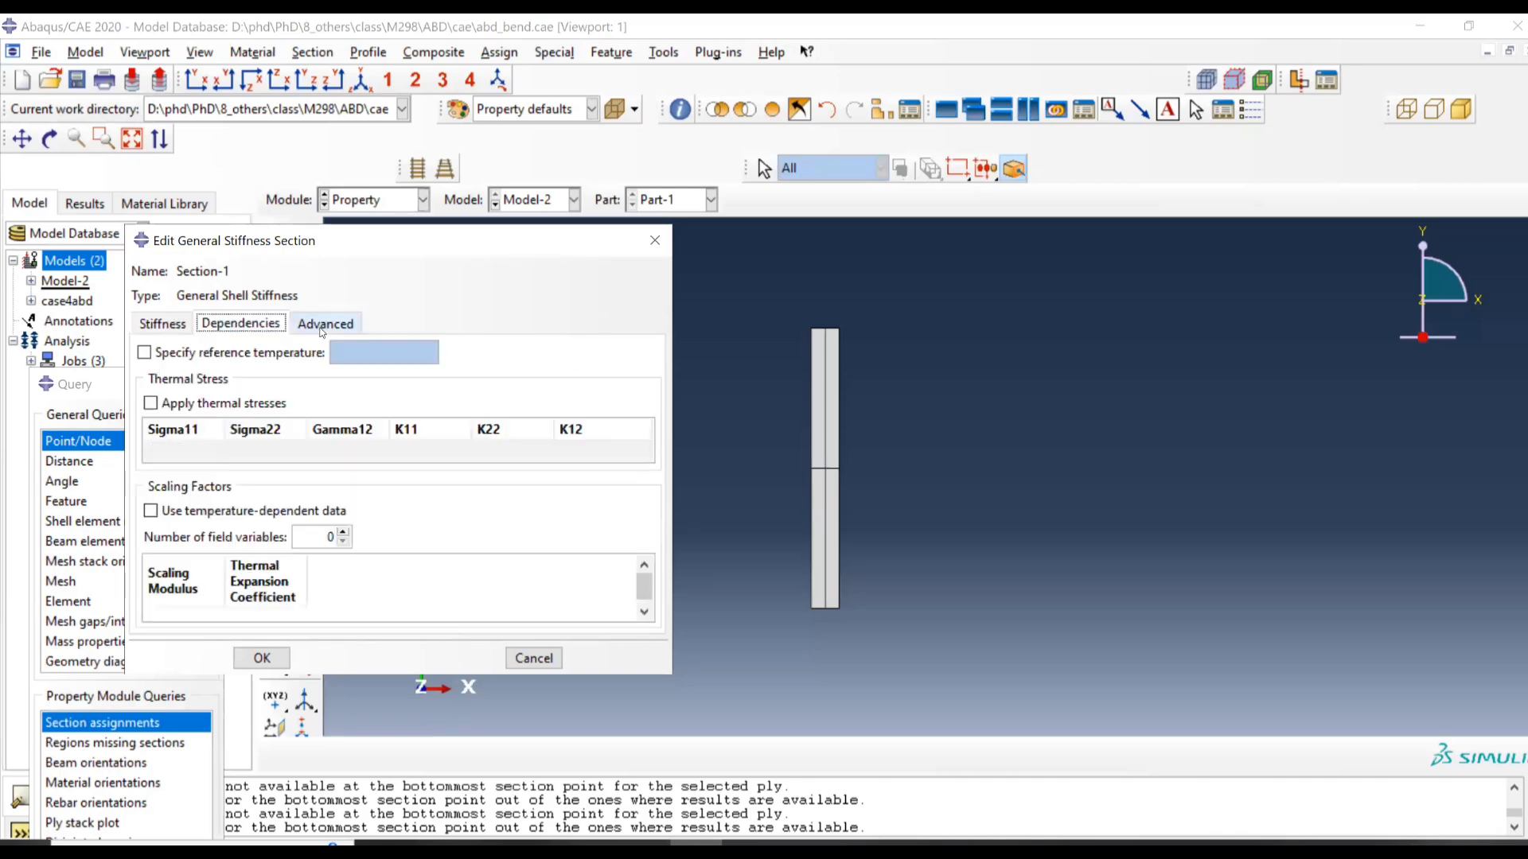
left_click(307, 326)
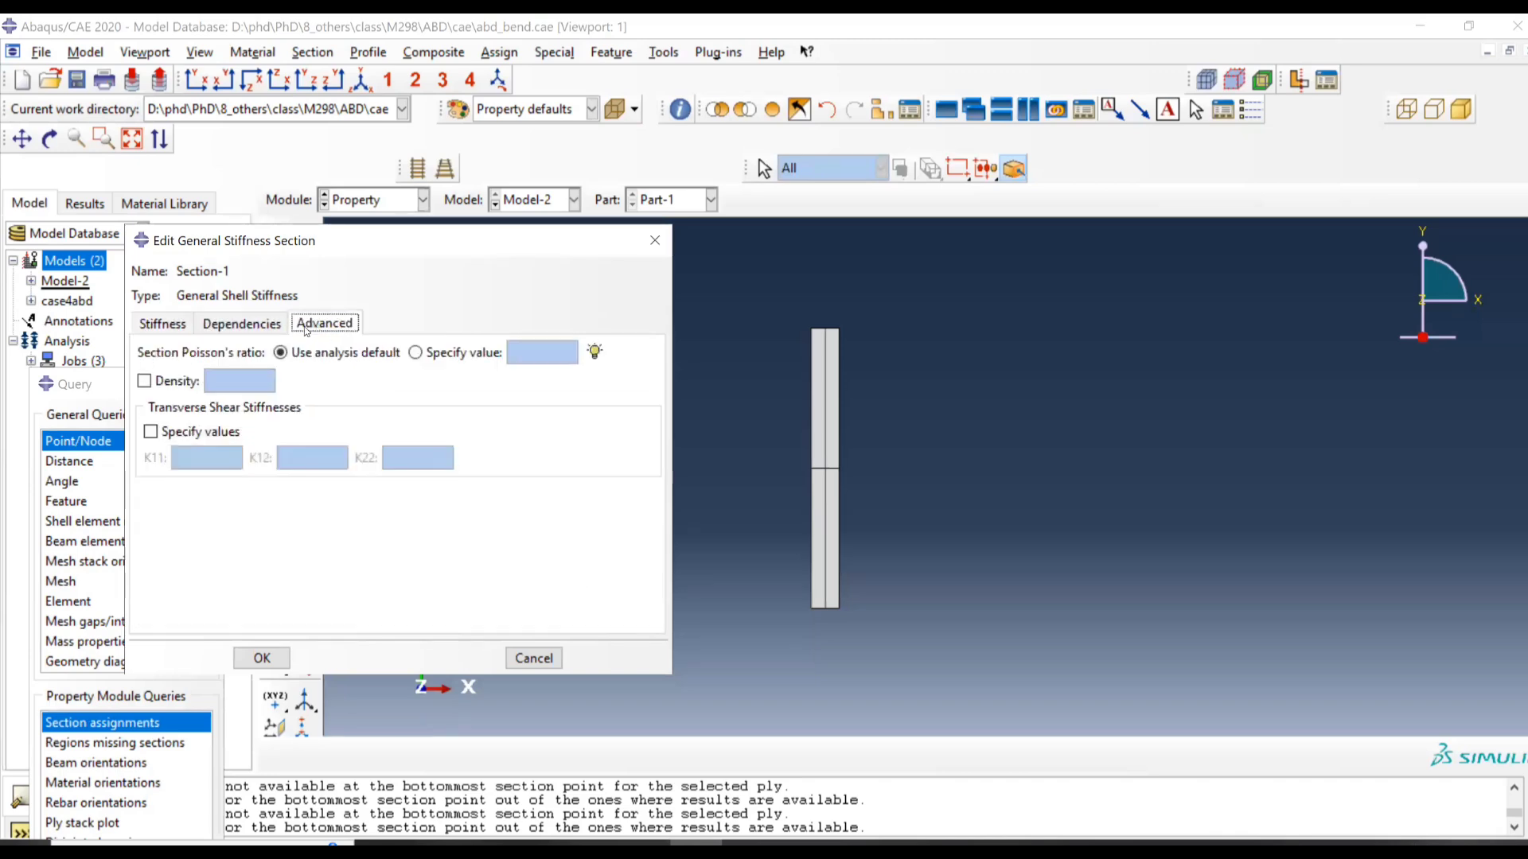
left_click(174, 323)
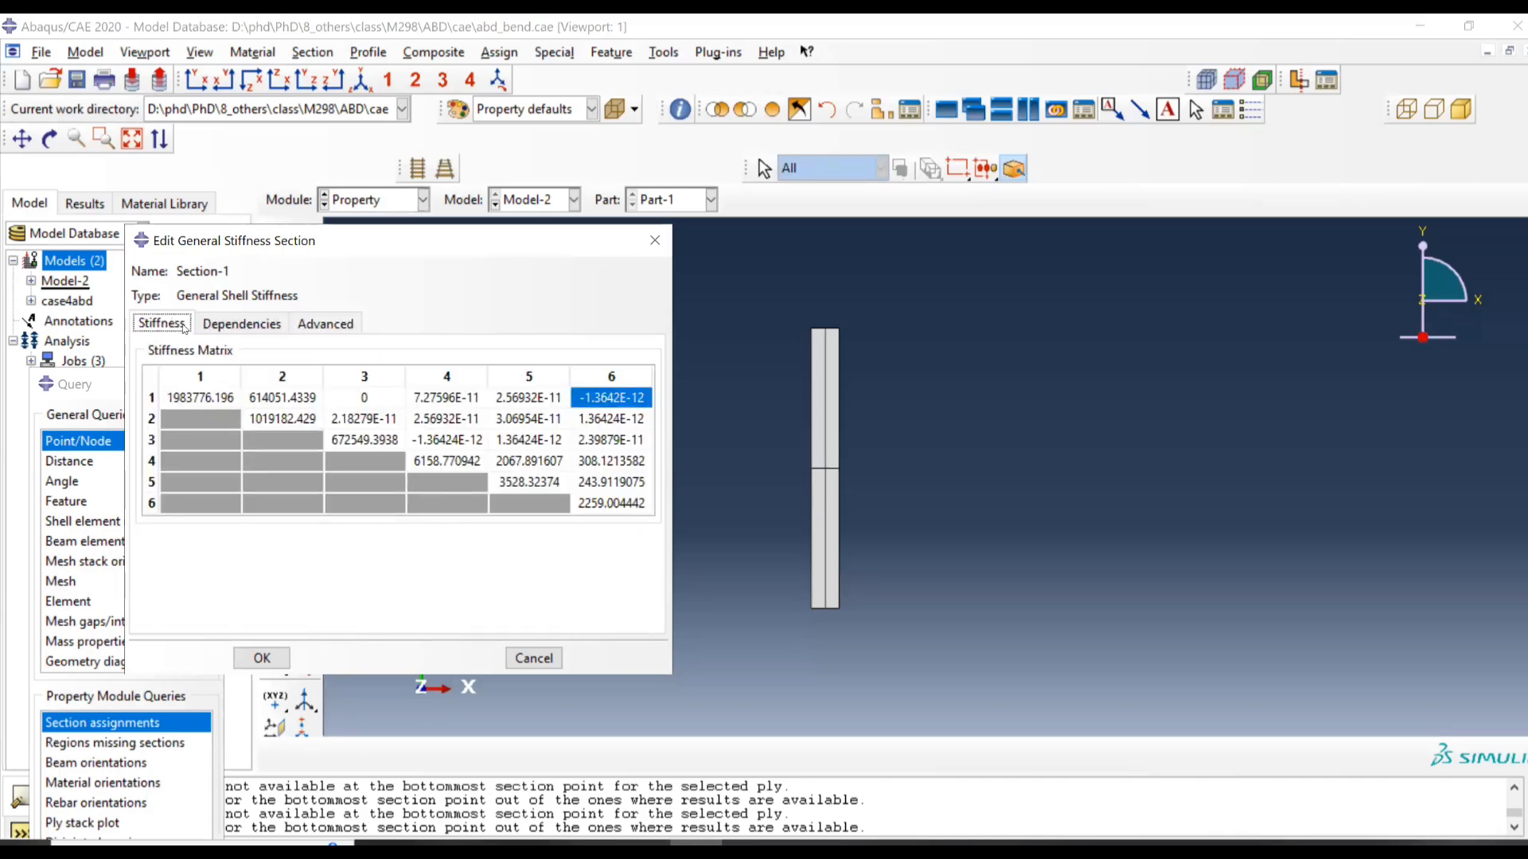
left_click(260, 659)
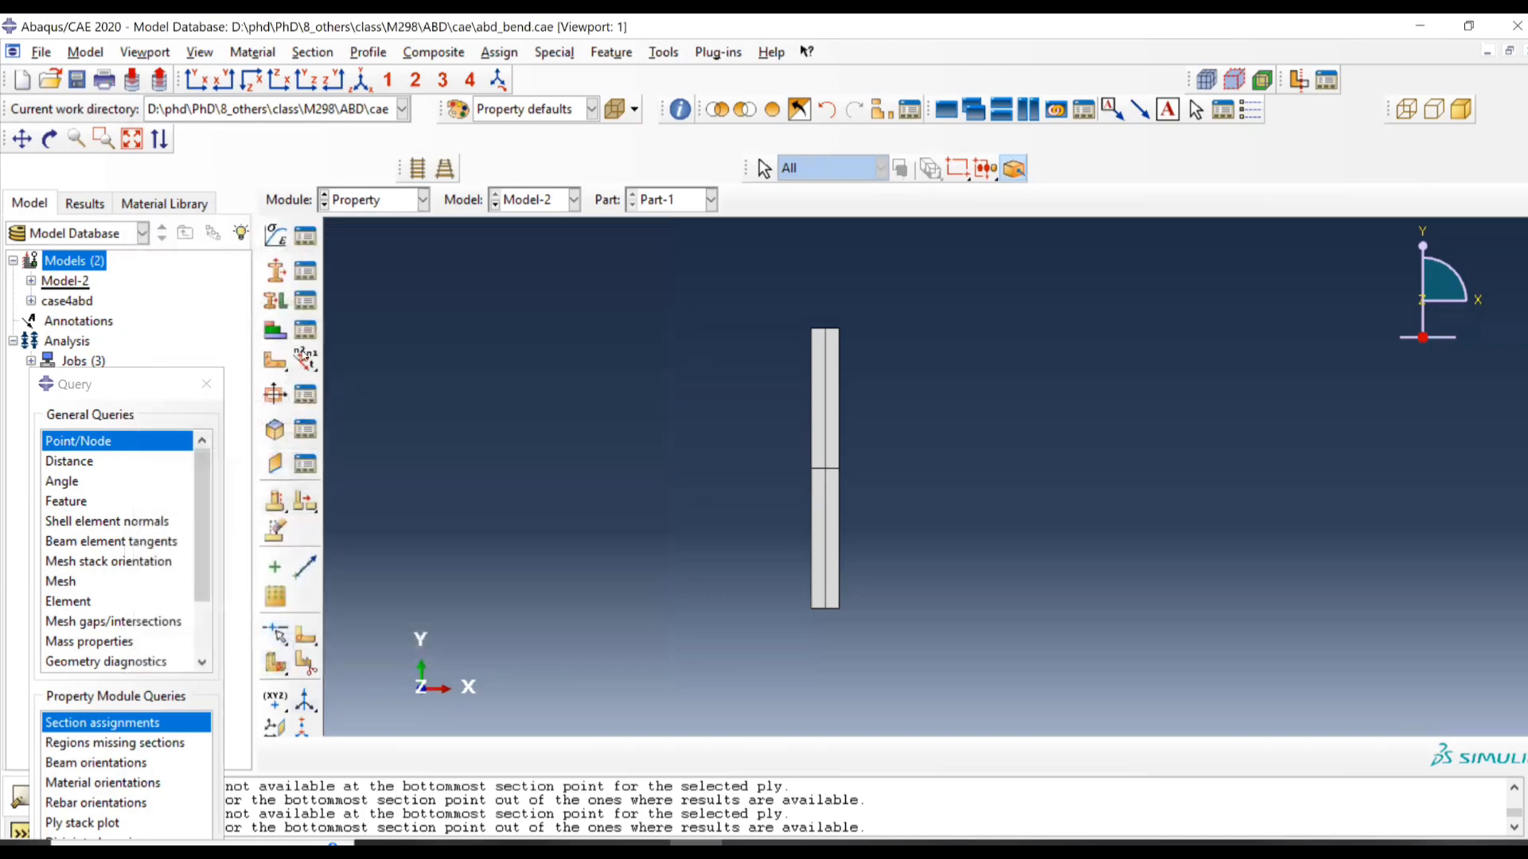
Step: Assign Section-1 to the whole strip as region Set-14, with the thickness taken from the section
left_click(272, 308)
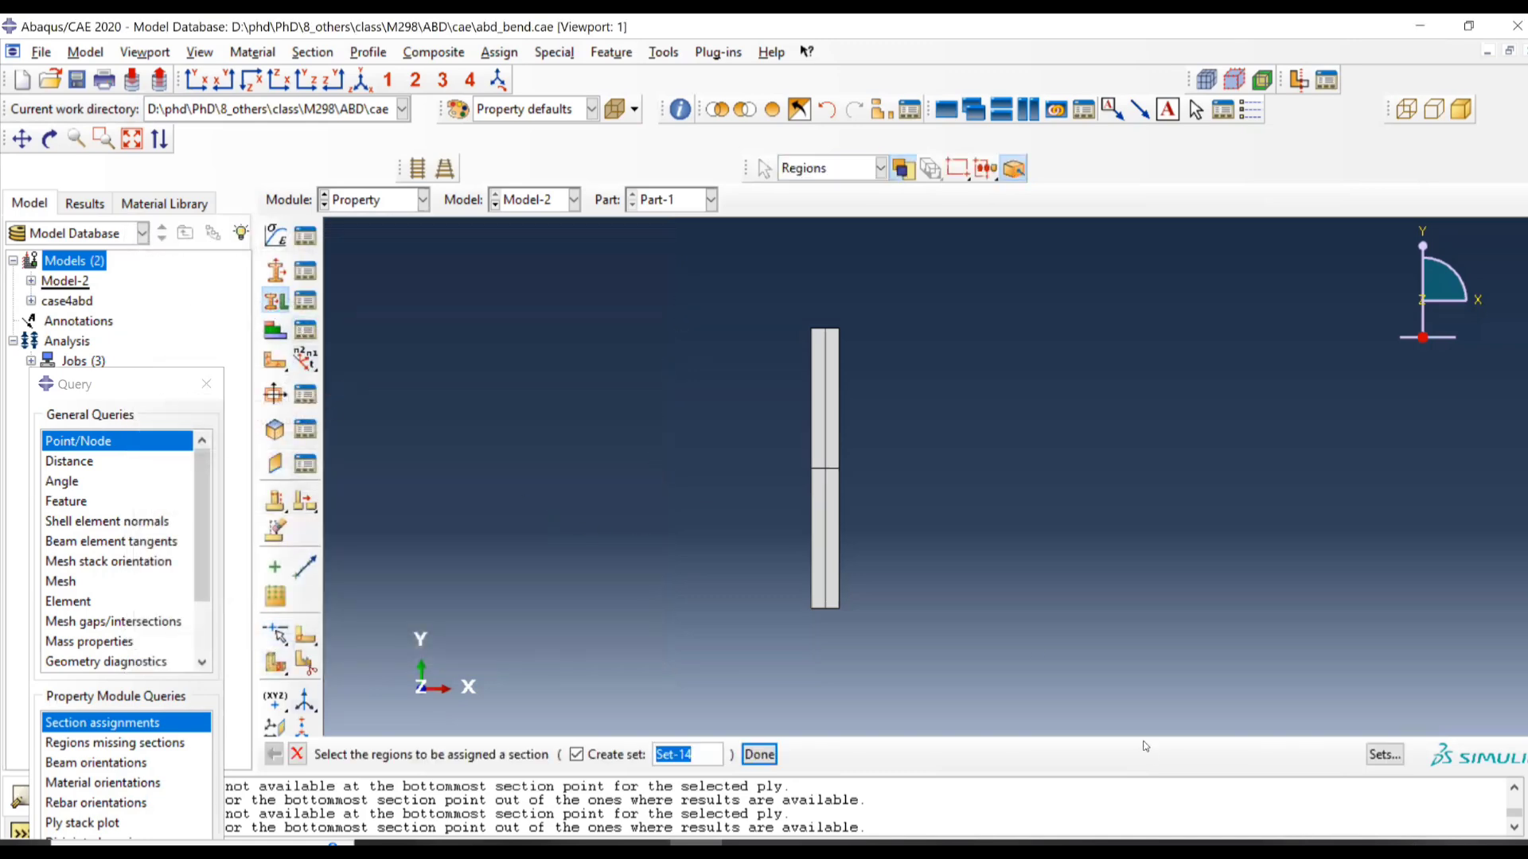
left_click_drag(1144, 742, 691, 281)
middle_click(643, 431)
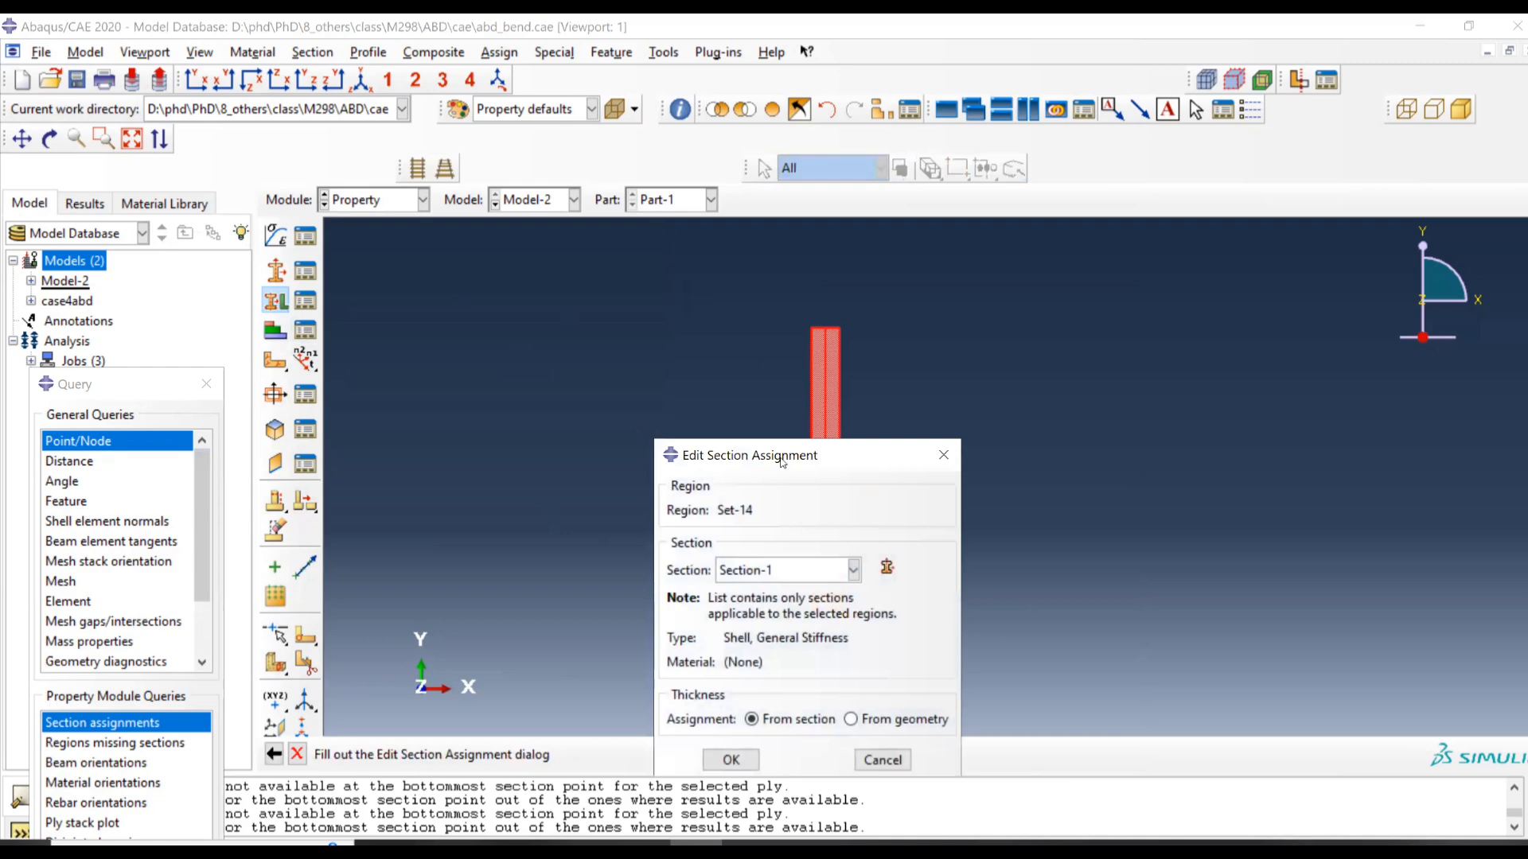
left_click_drag(783, 464, 419, 294)
left_click(374, 589)
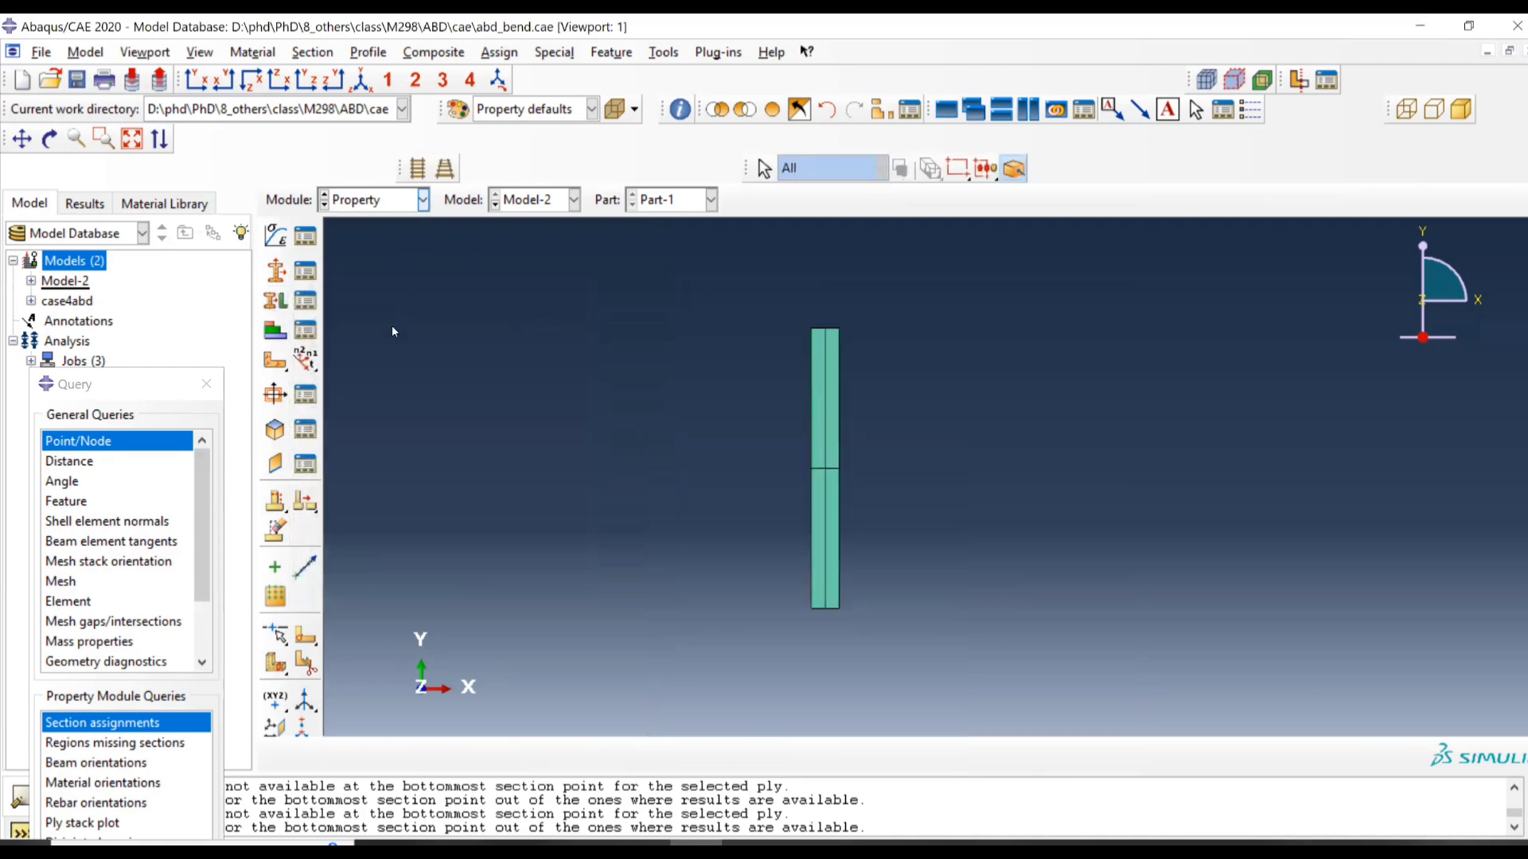
Step: In the Job module, create a full-analysis job named case4_abdv2 for Model-2 with the default settings
left_click(423, 200)
left_click(370, 374)
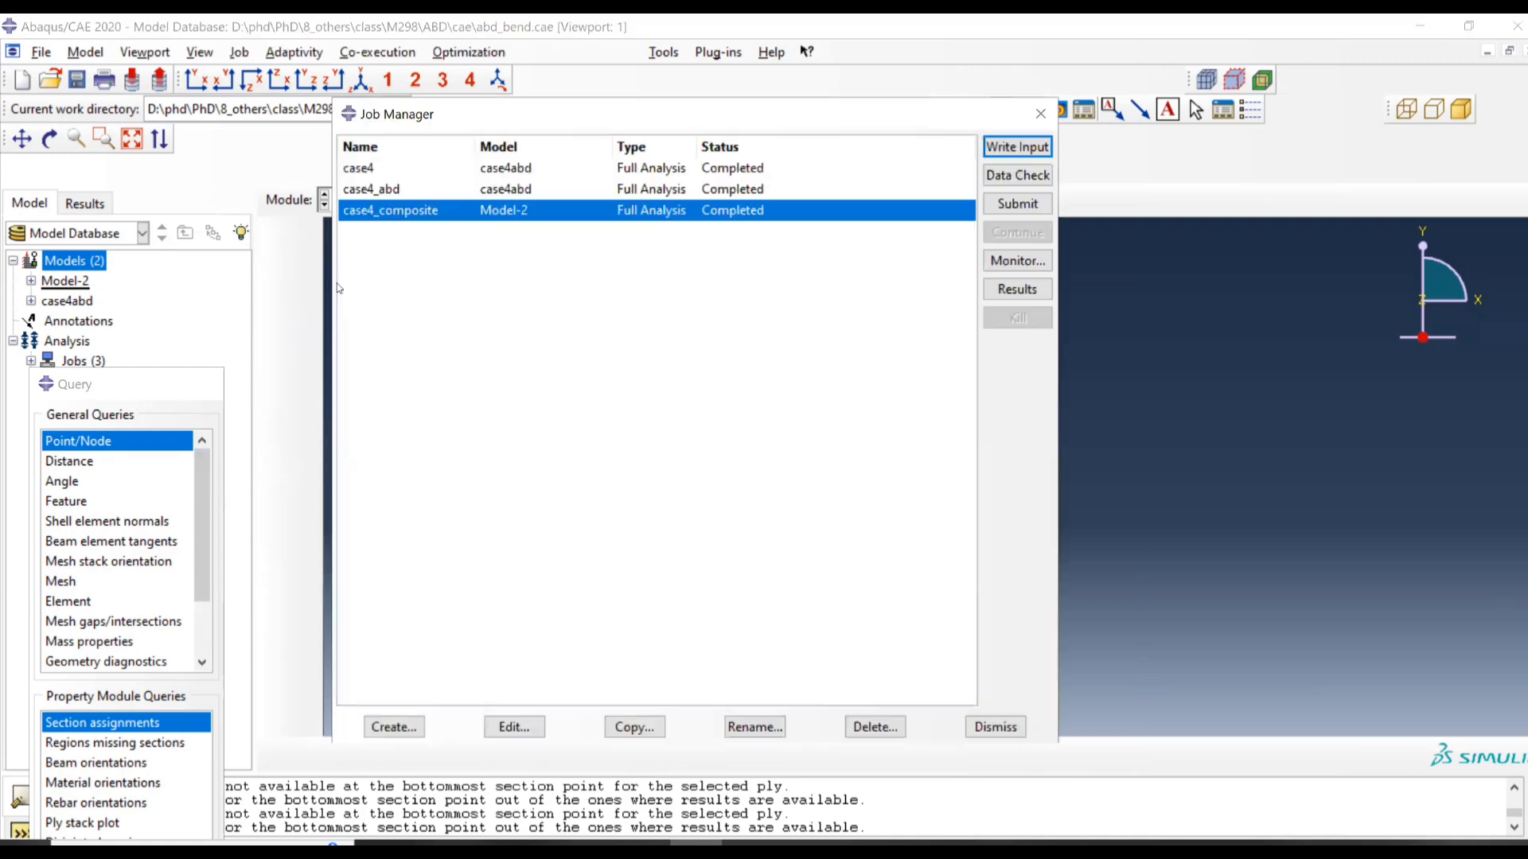
left_click(393, 727)
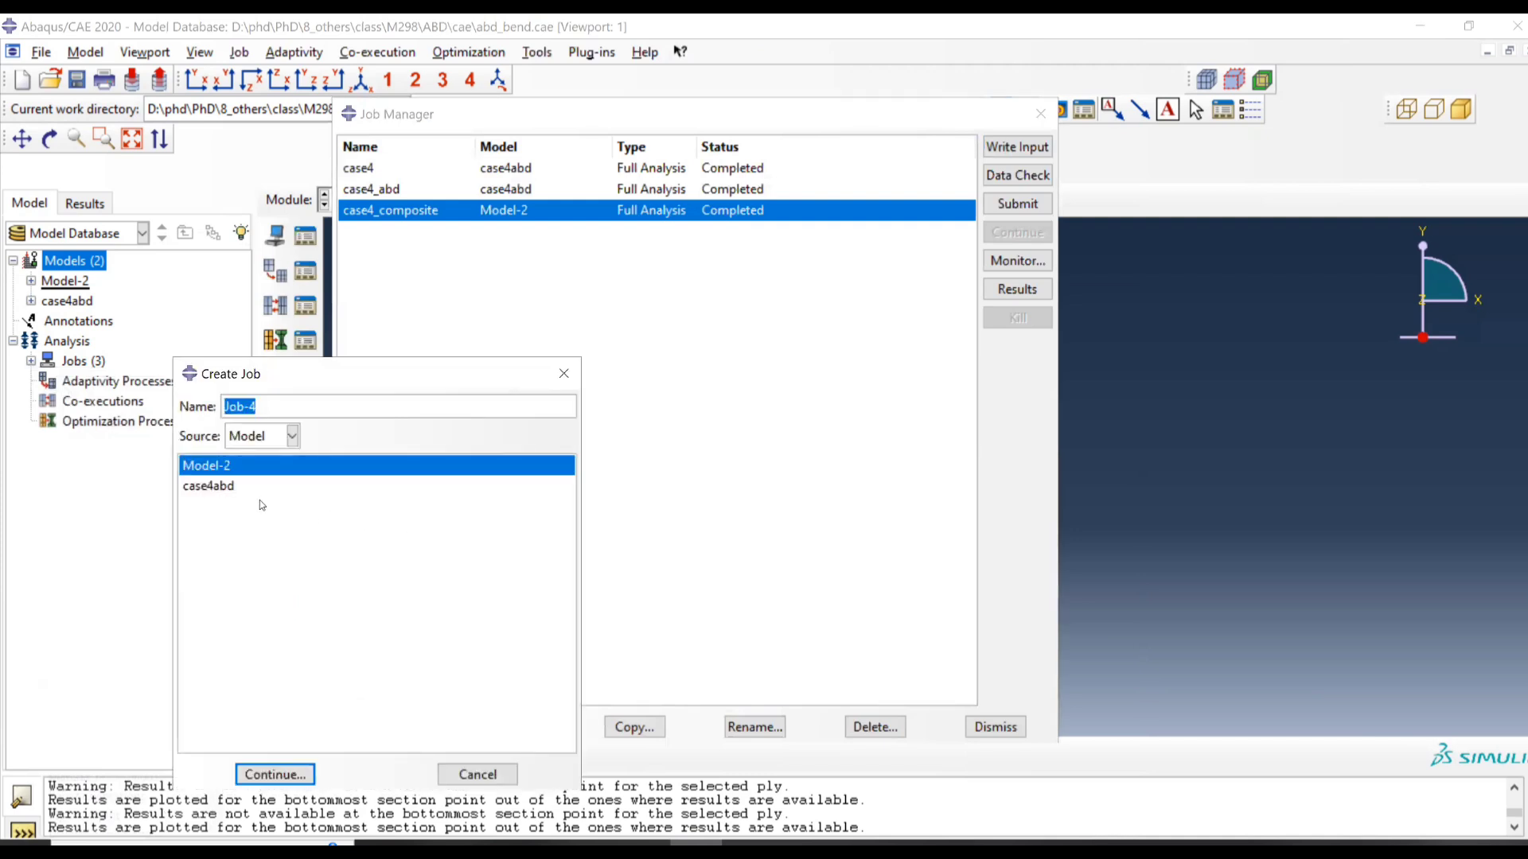
type("case4_abd")
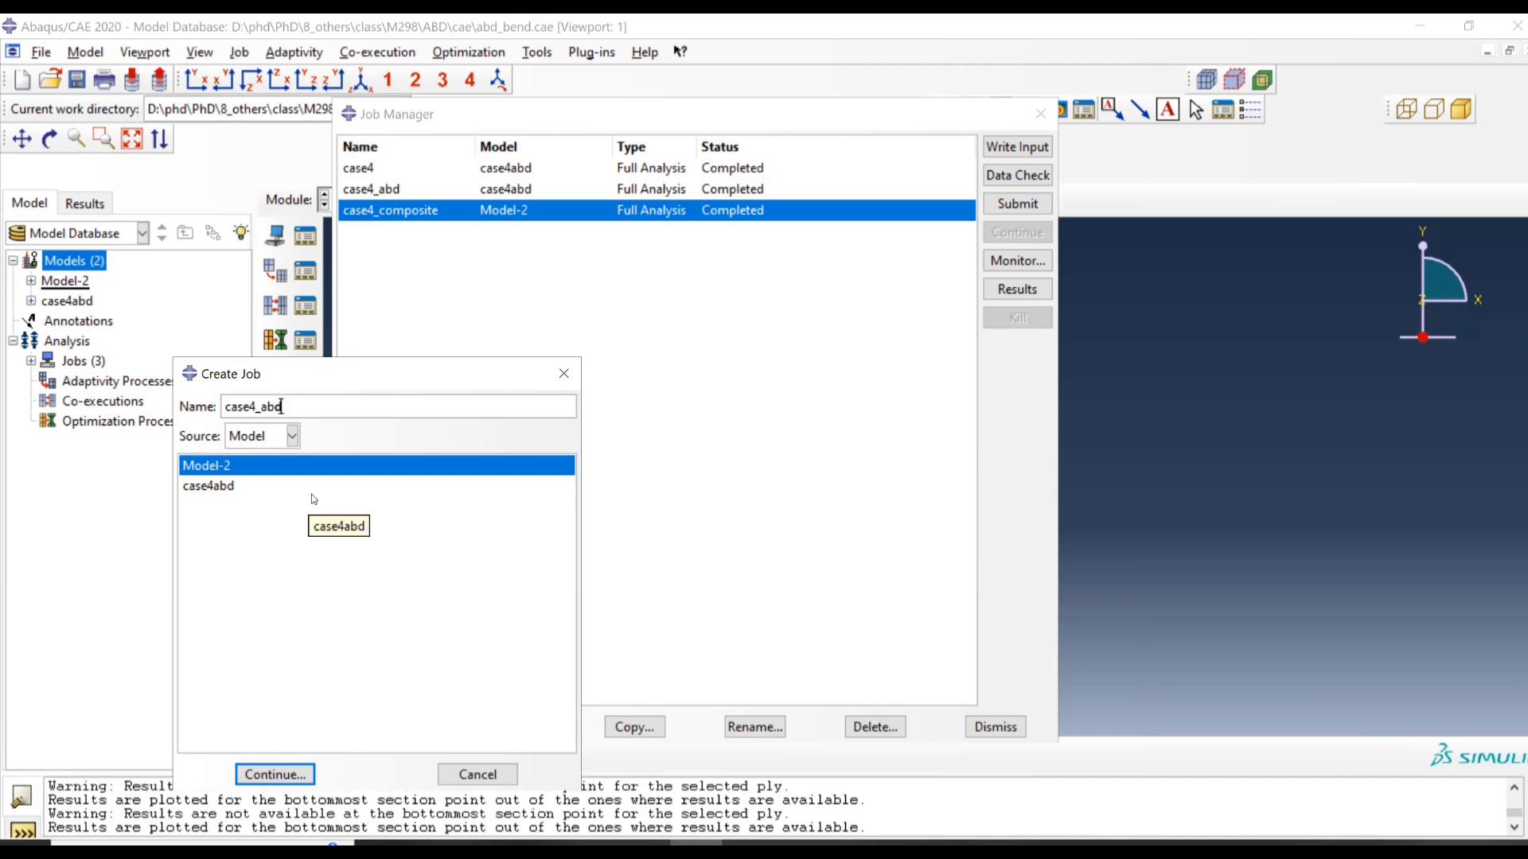
type("v2")
left_click(274, 773)
left_click(278, 622)
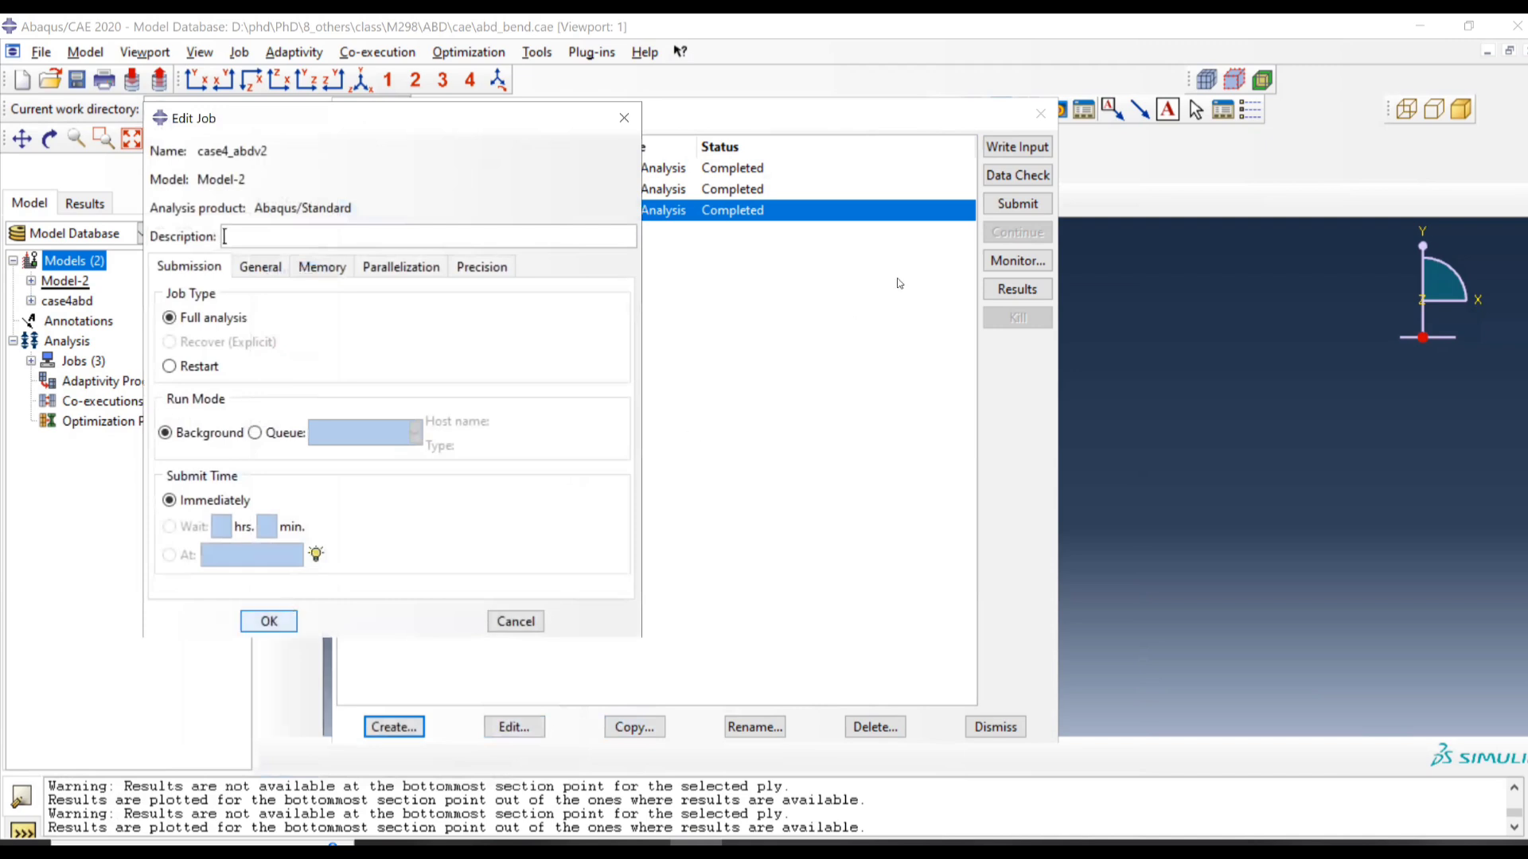
Step: Submit job case4_abdv2 for analysis and open its results once it completes
key("Return")
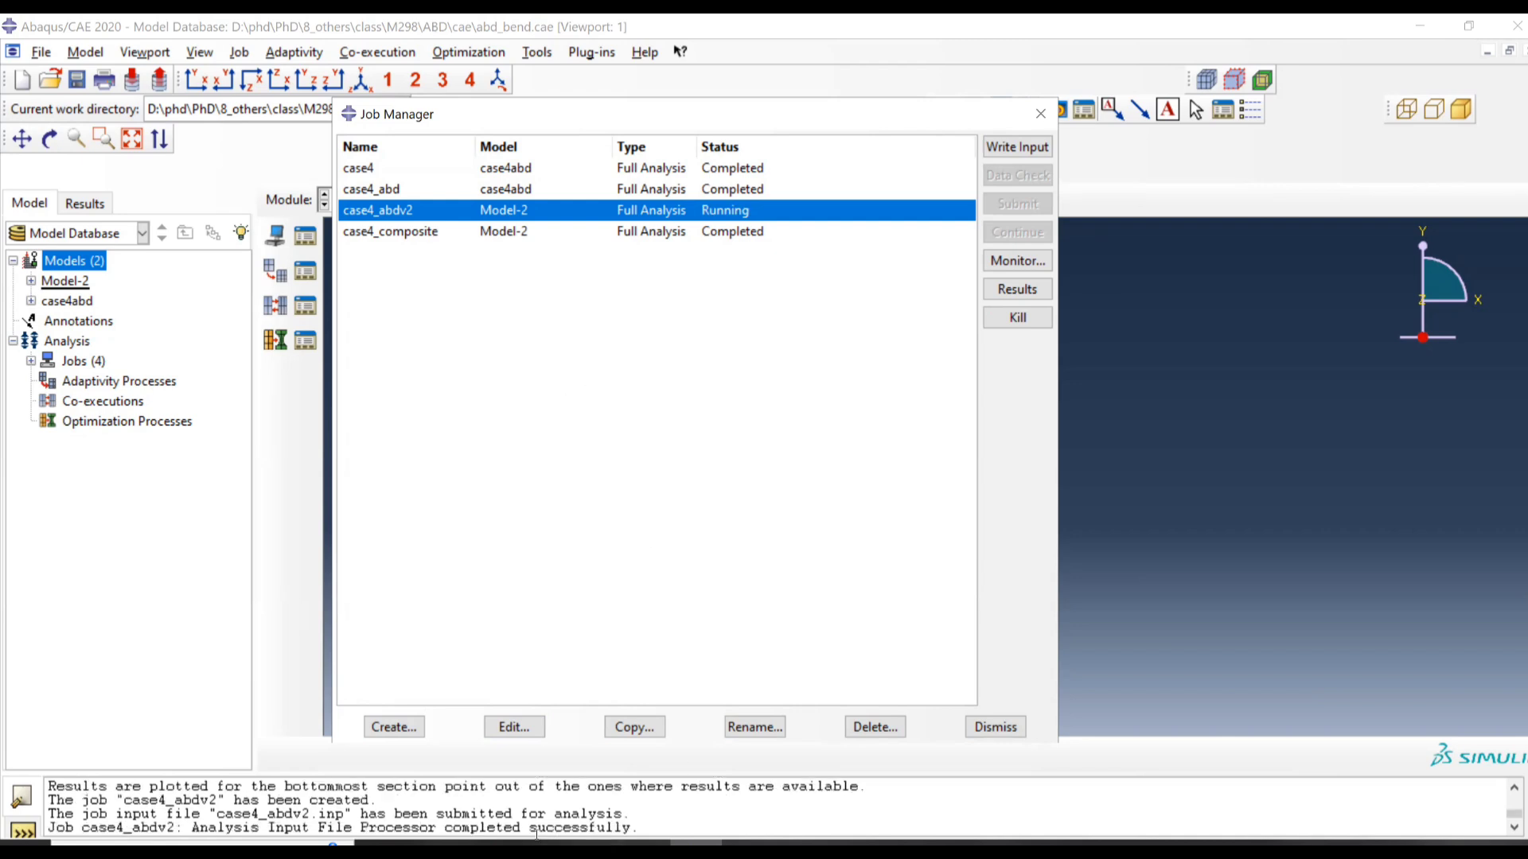
mouse_move(525, 845)
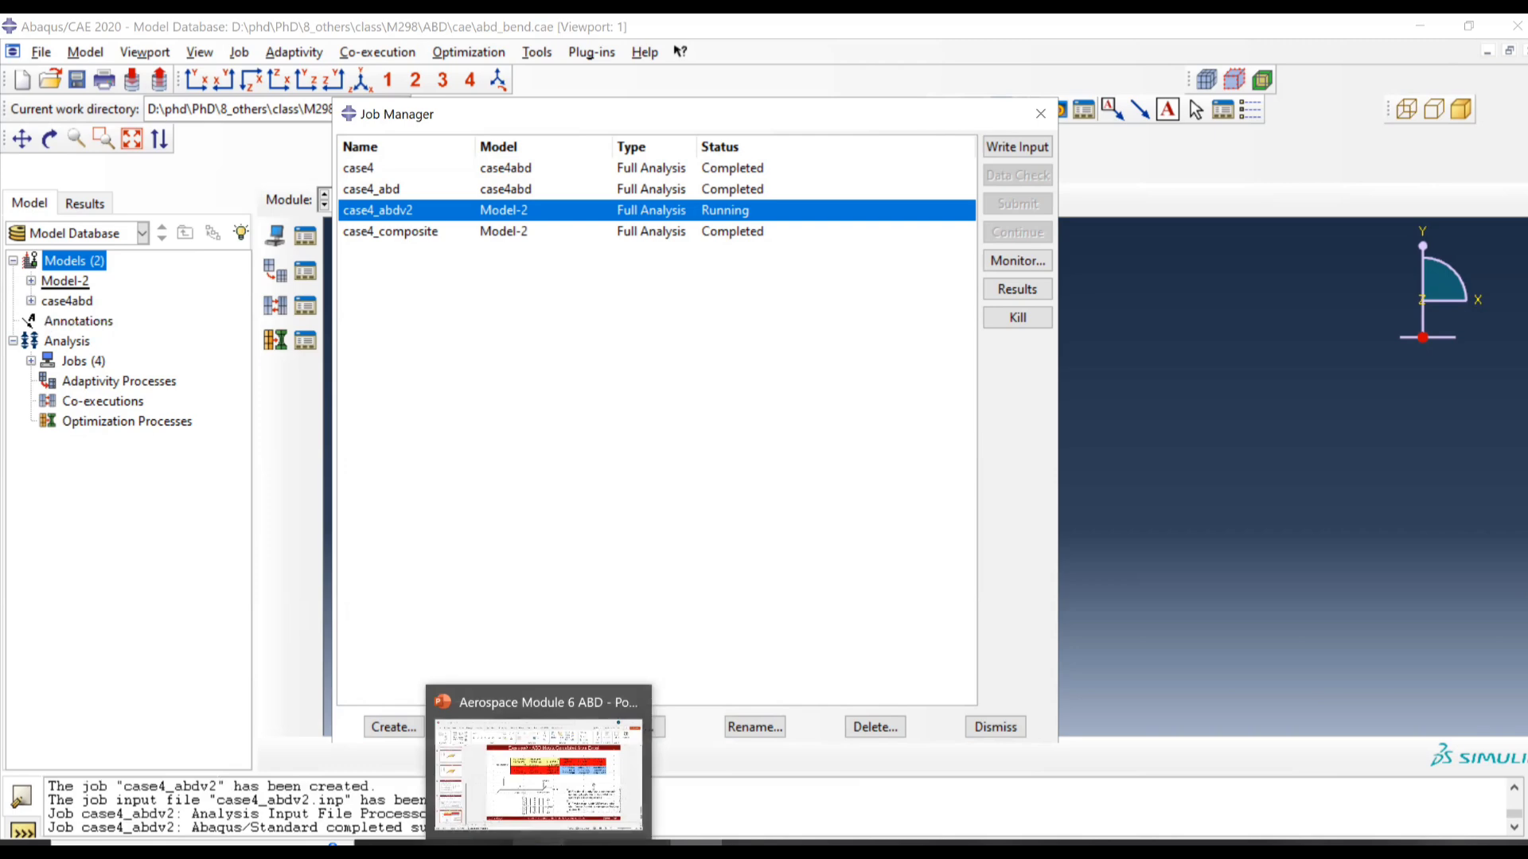
mouse_move(592, 845)
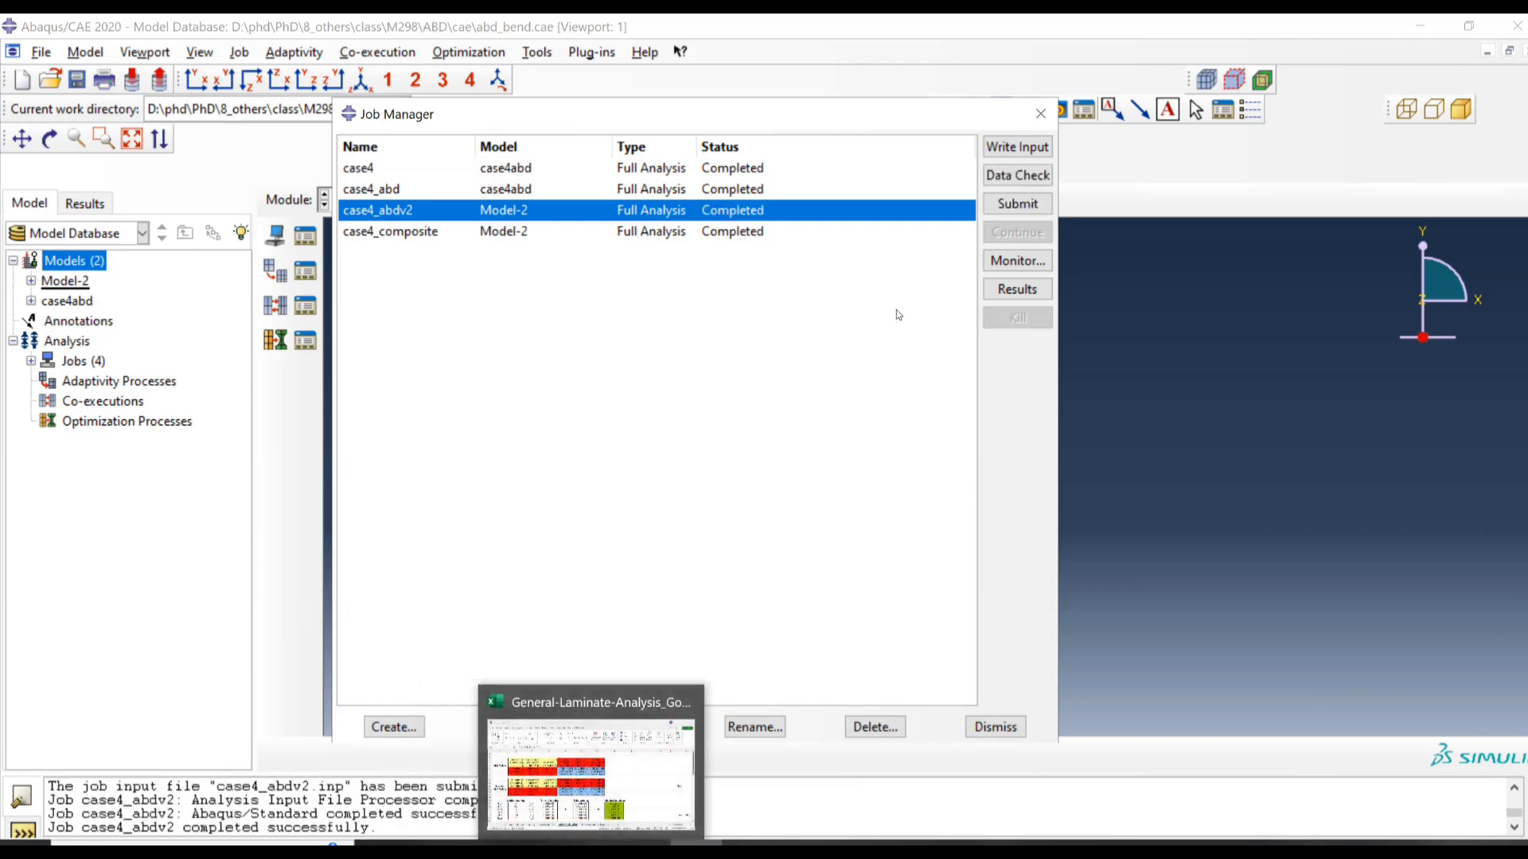
left_click(1017, 289)
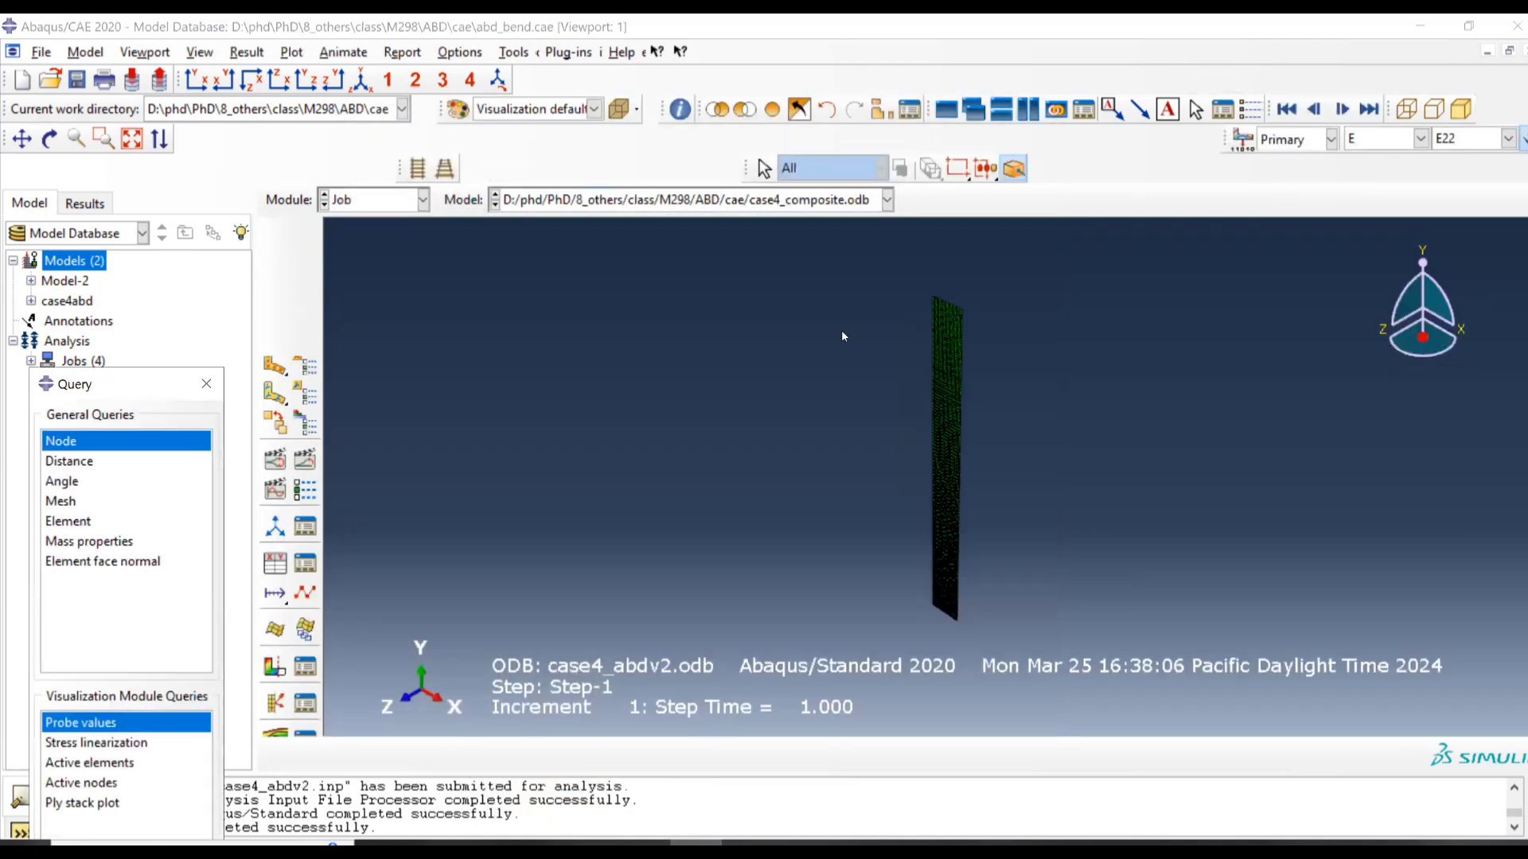
Step: Plot contours on the deformed shape of case4_abdv2 and set the field output to displacement U, component U1
left_click(275, 364)
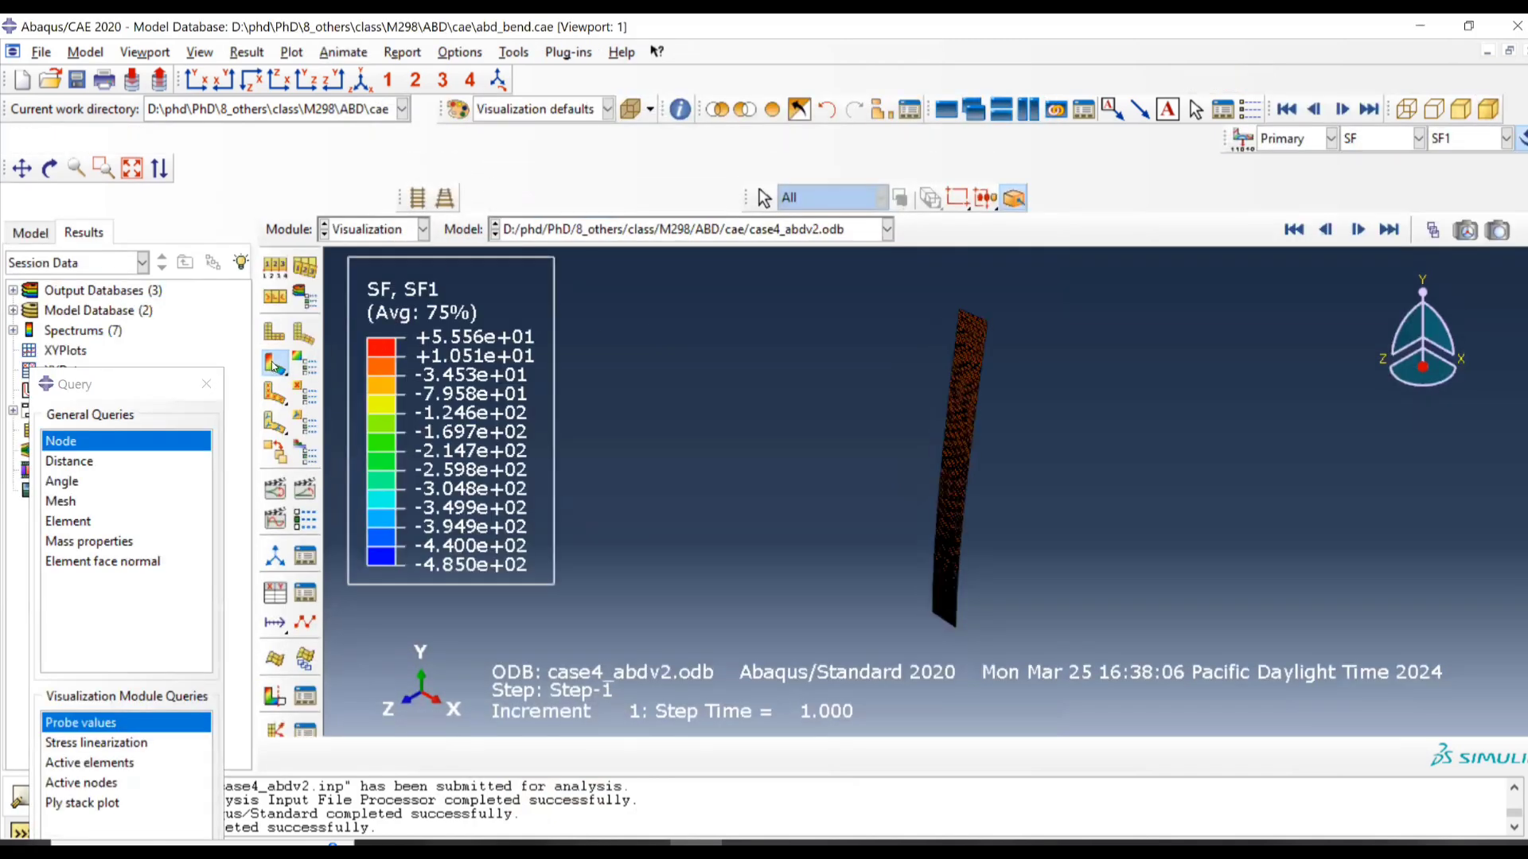
left_click(1397, 140)
left_click(1381, 204)
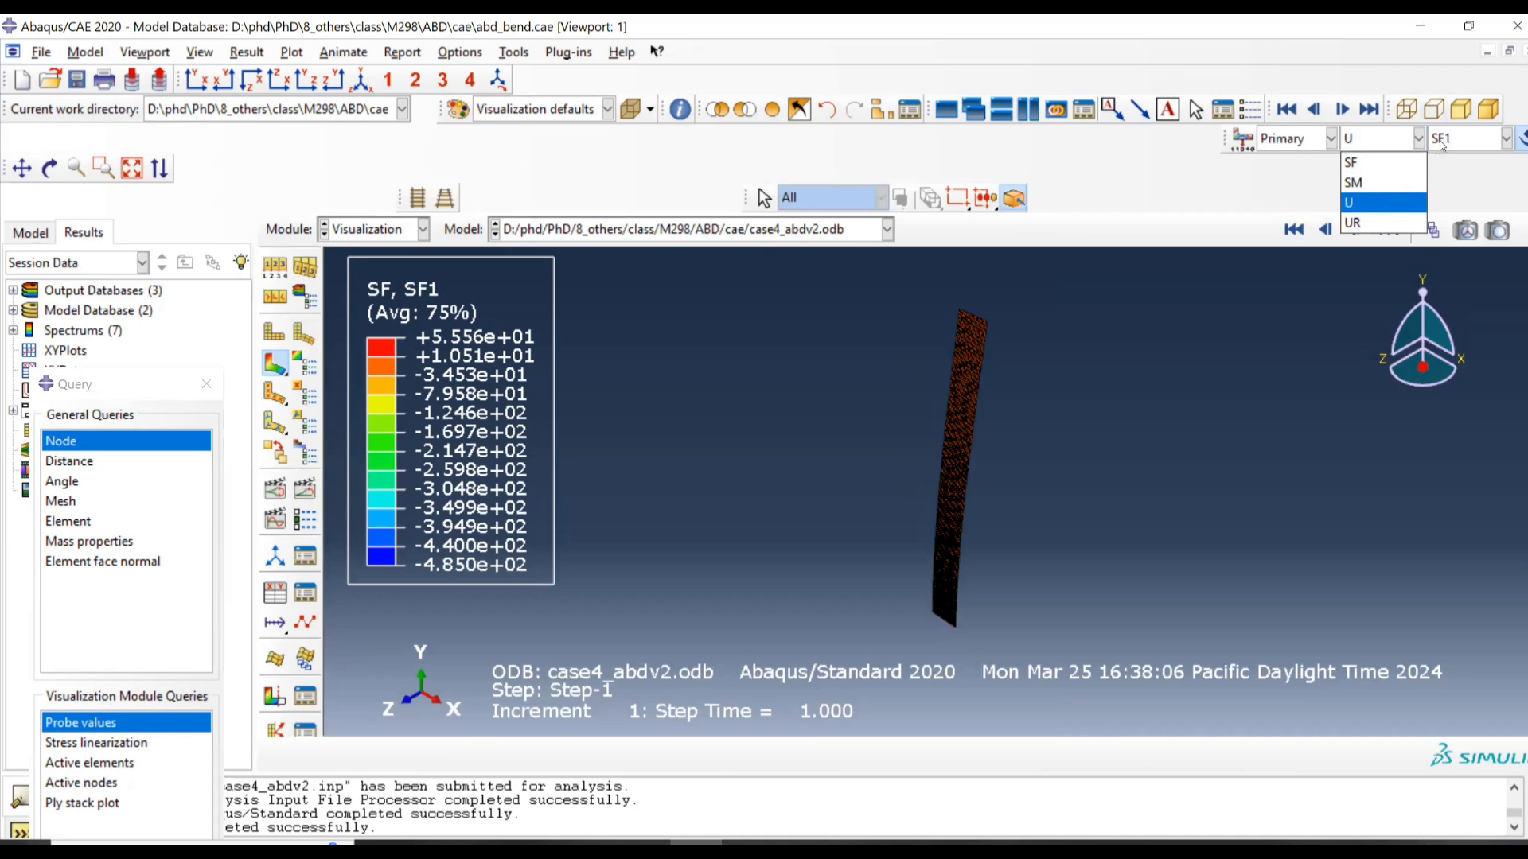
left_click(1442, 140)
left_click(1445, 183)
left_click(1395, 141)
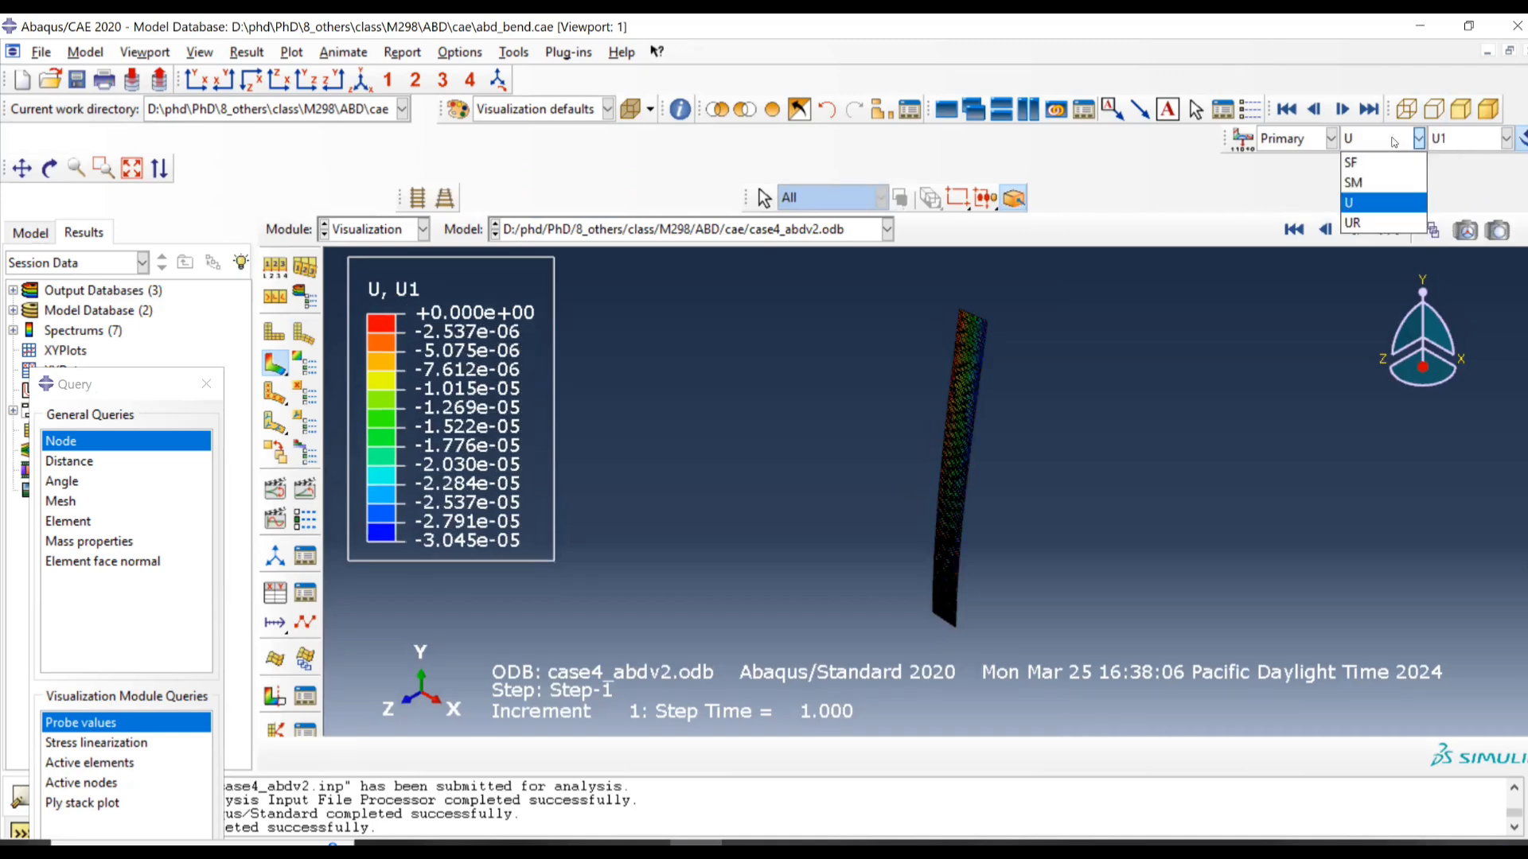
left_click(1373, 204)
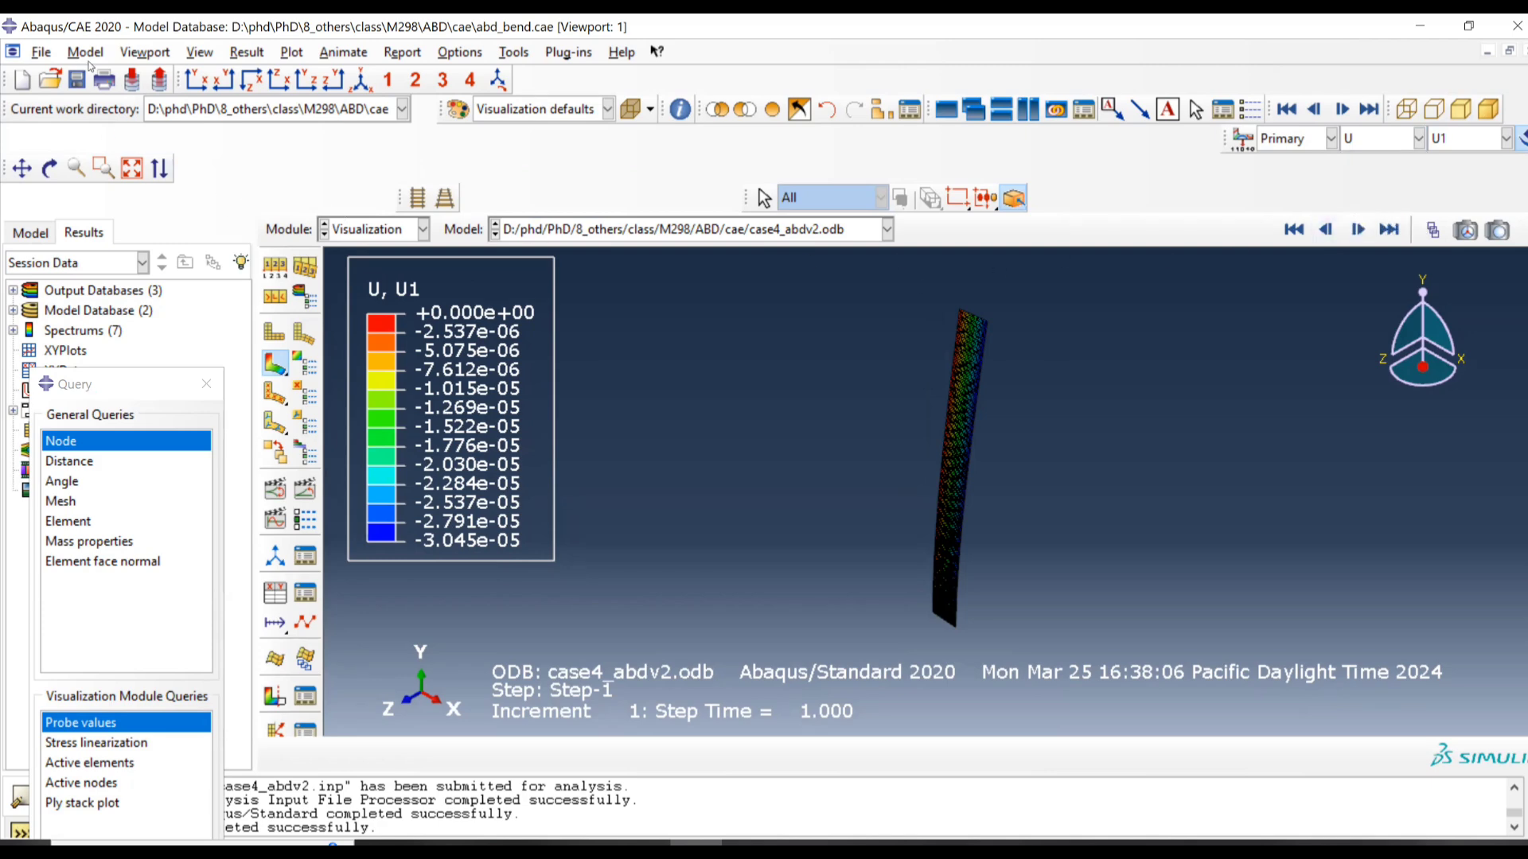
Step: Create a second viewport, try the horizontal tiling, and arrange both viewports side by side with vertical tiling
left_click(132, 51)
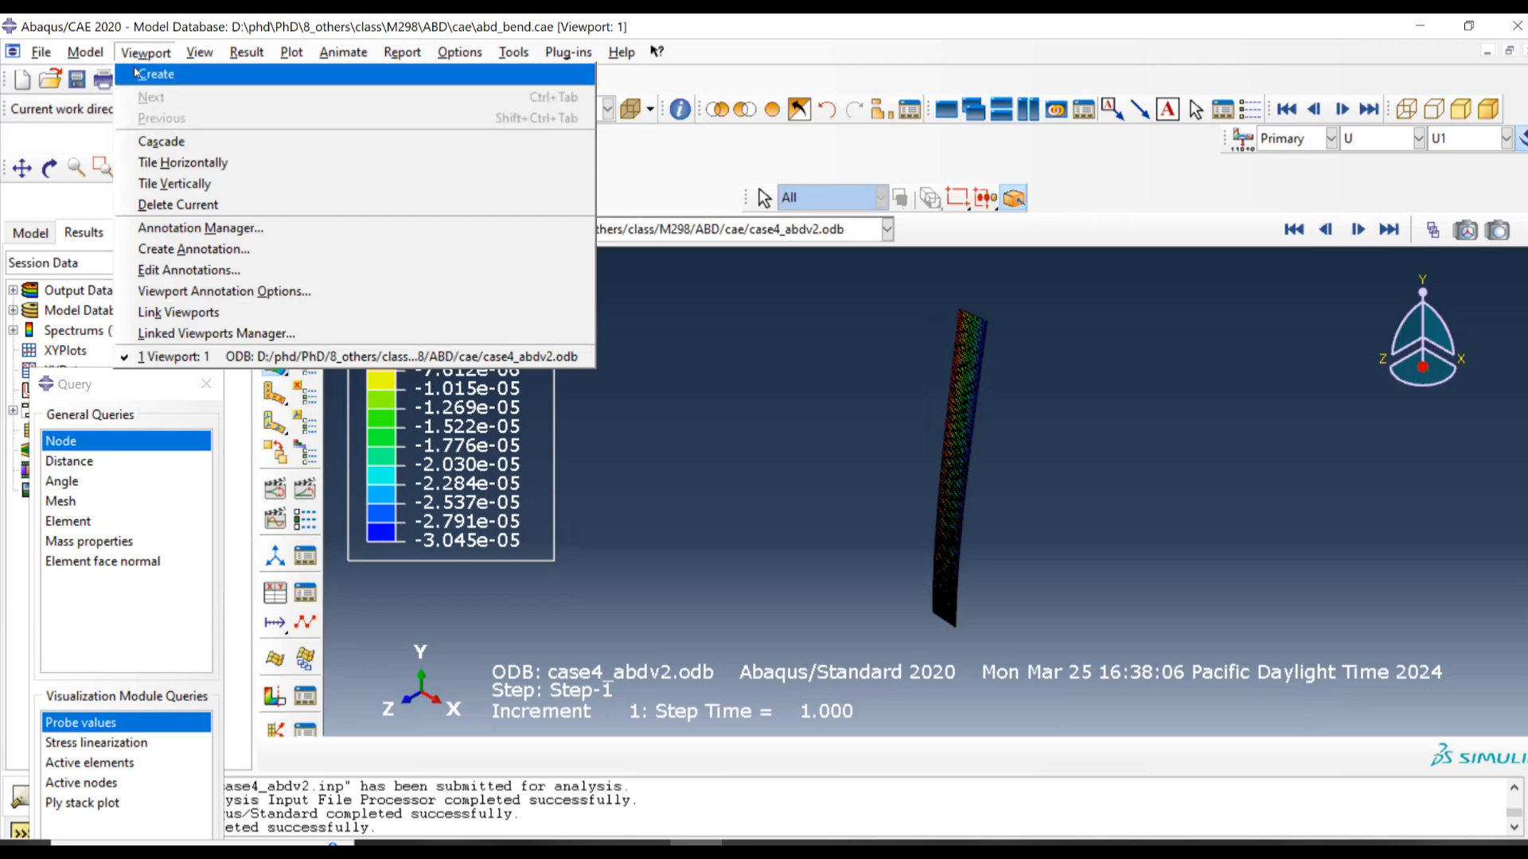
left_click(151, 73)
left_click(145, 53)
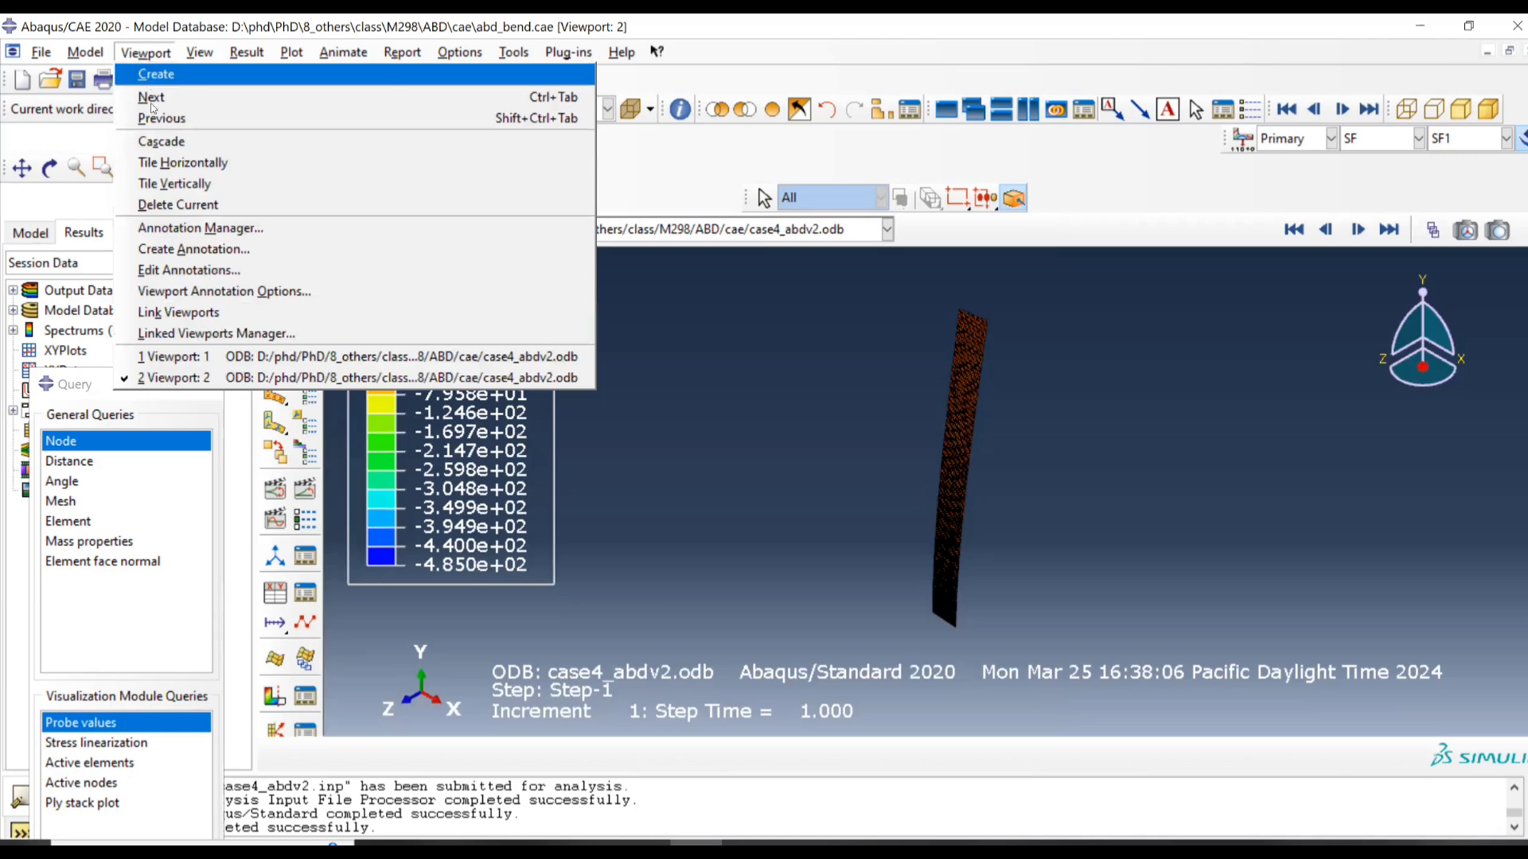
left_click(155, 162)
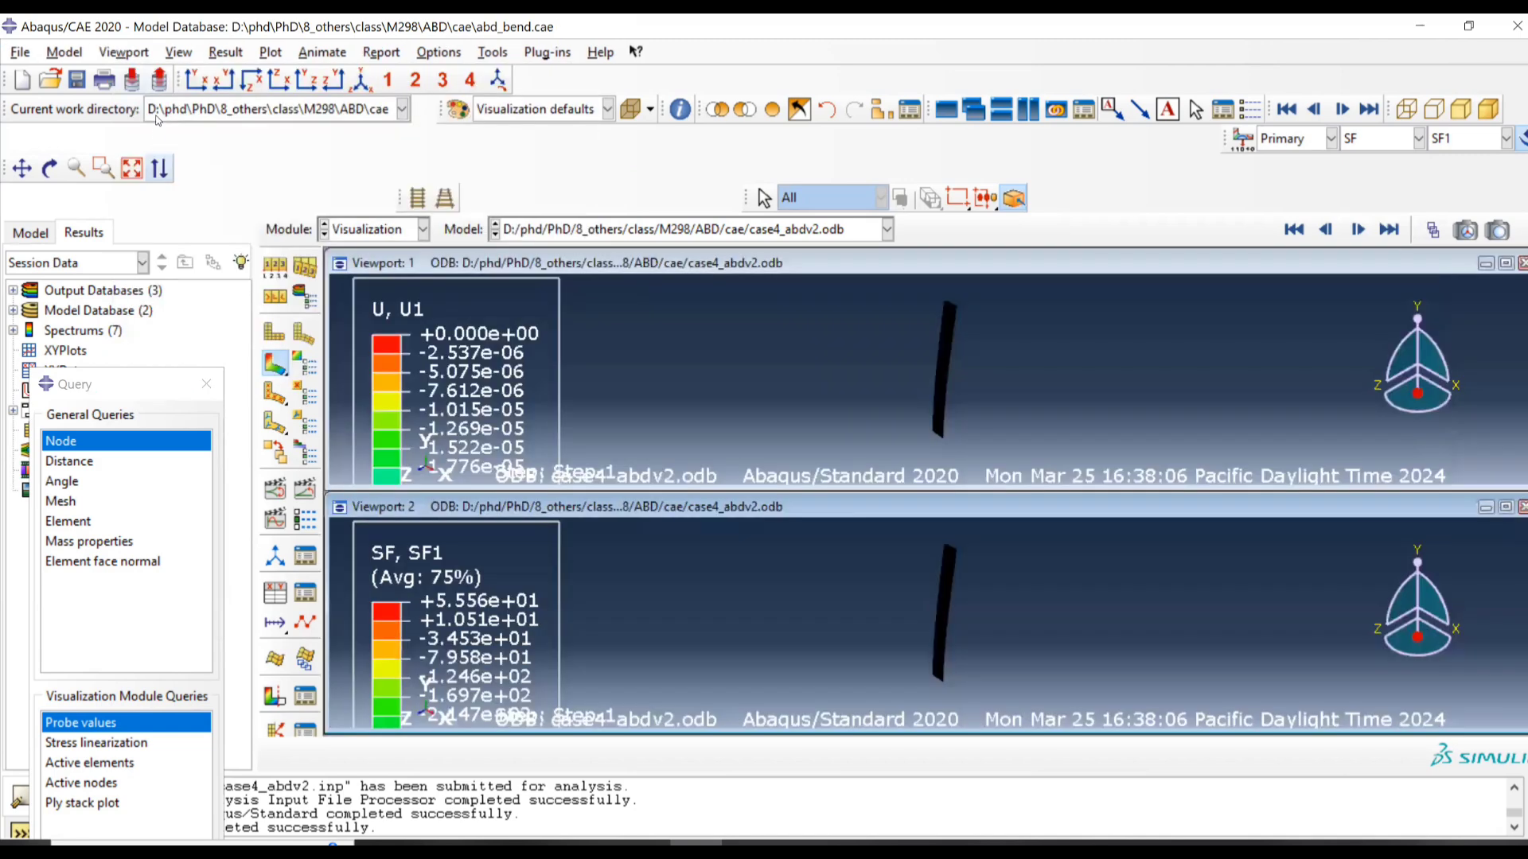
left_click(144, 53)
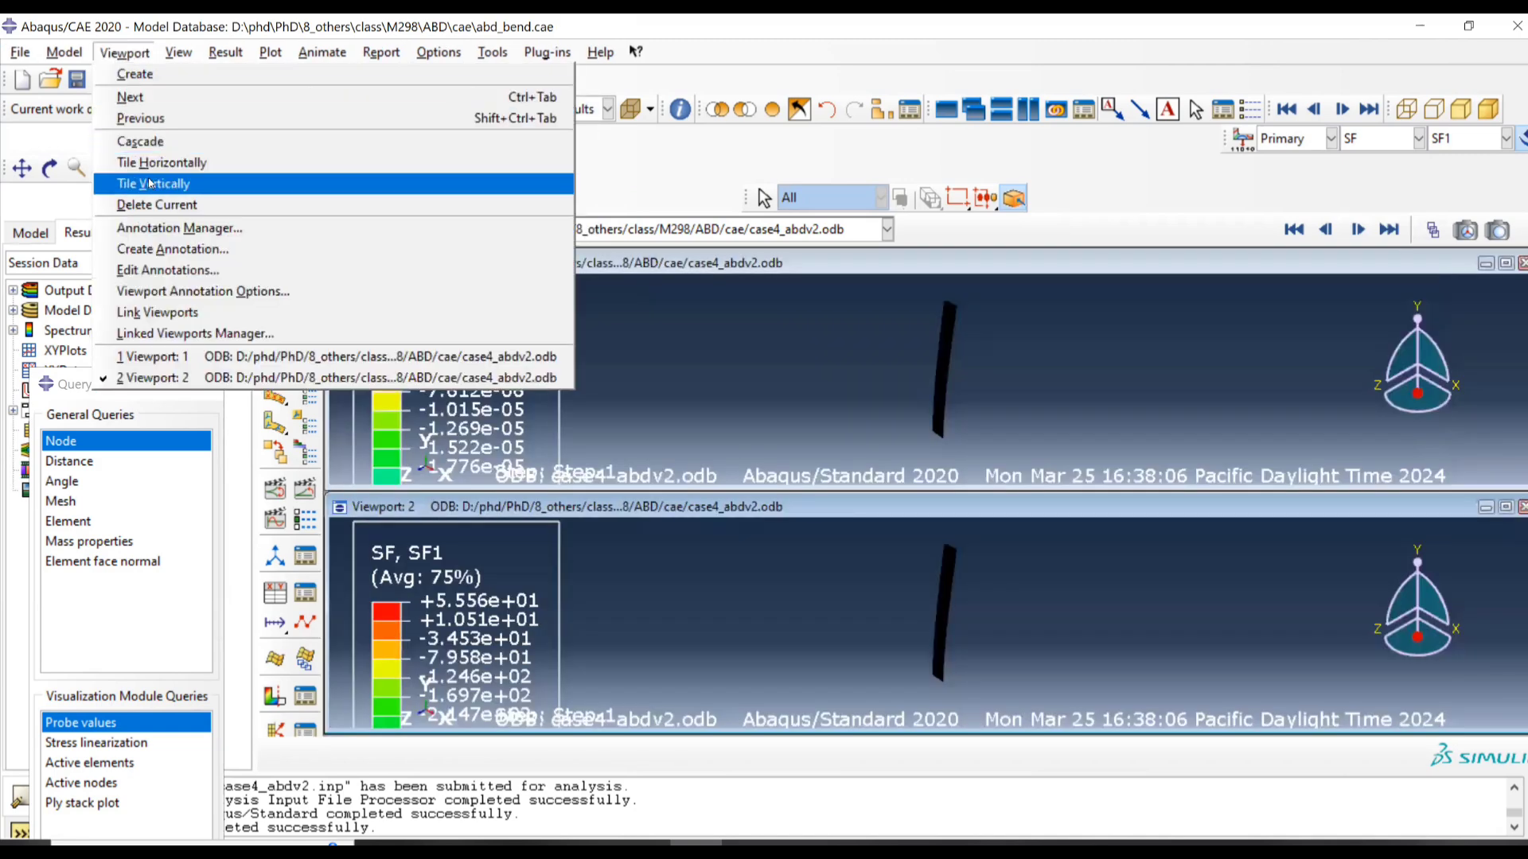
left_click(152, 183)
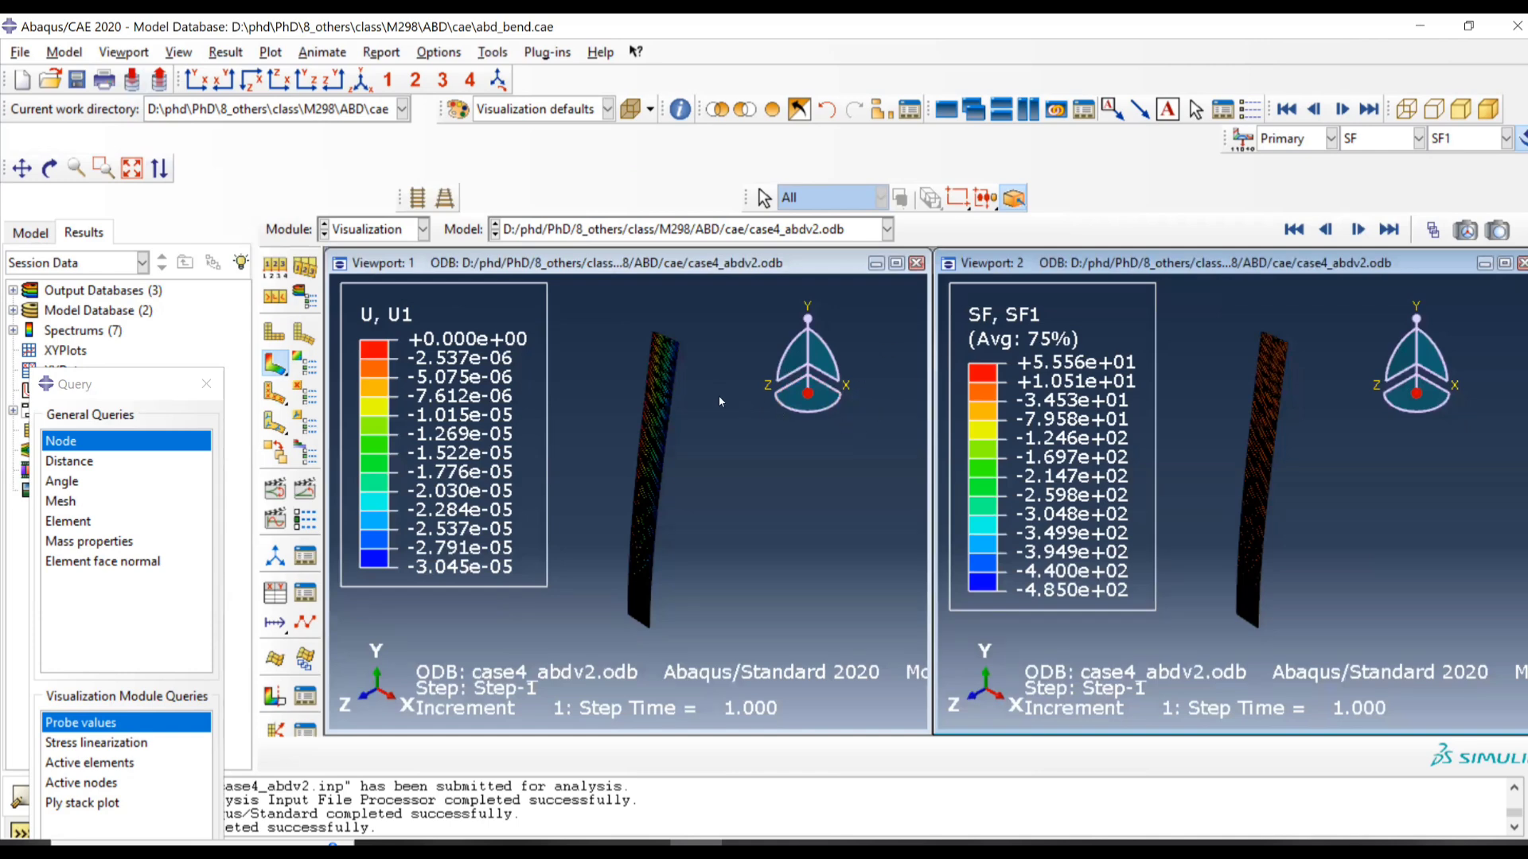
Step: Display the case4_composite.odb results in Viewport 1
left_click(680, 255)
left_click(718, 231)
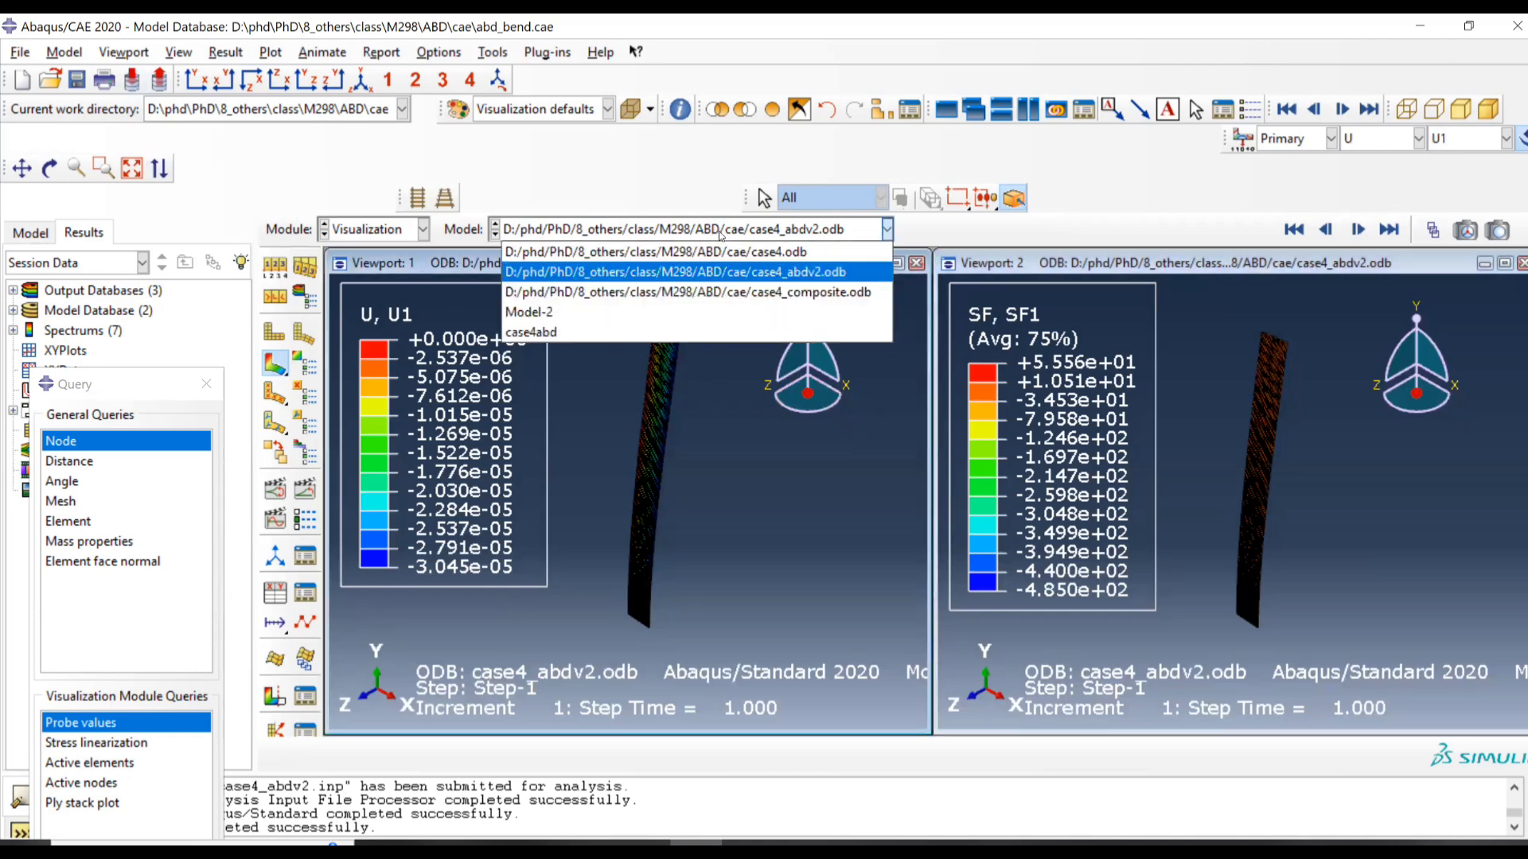
left_click(726, 292)
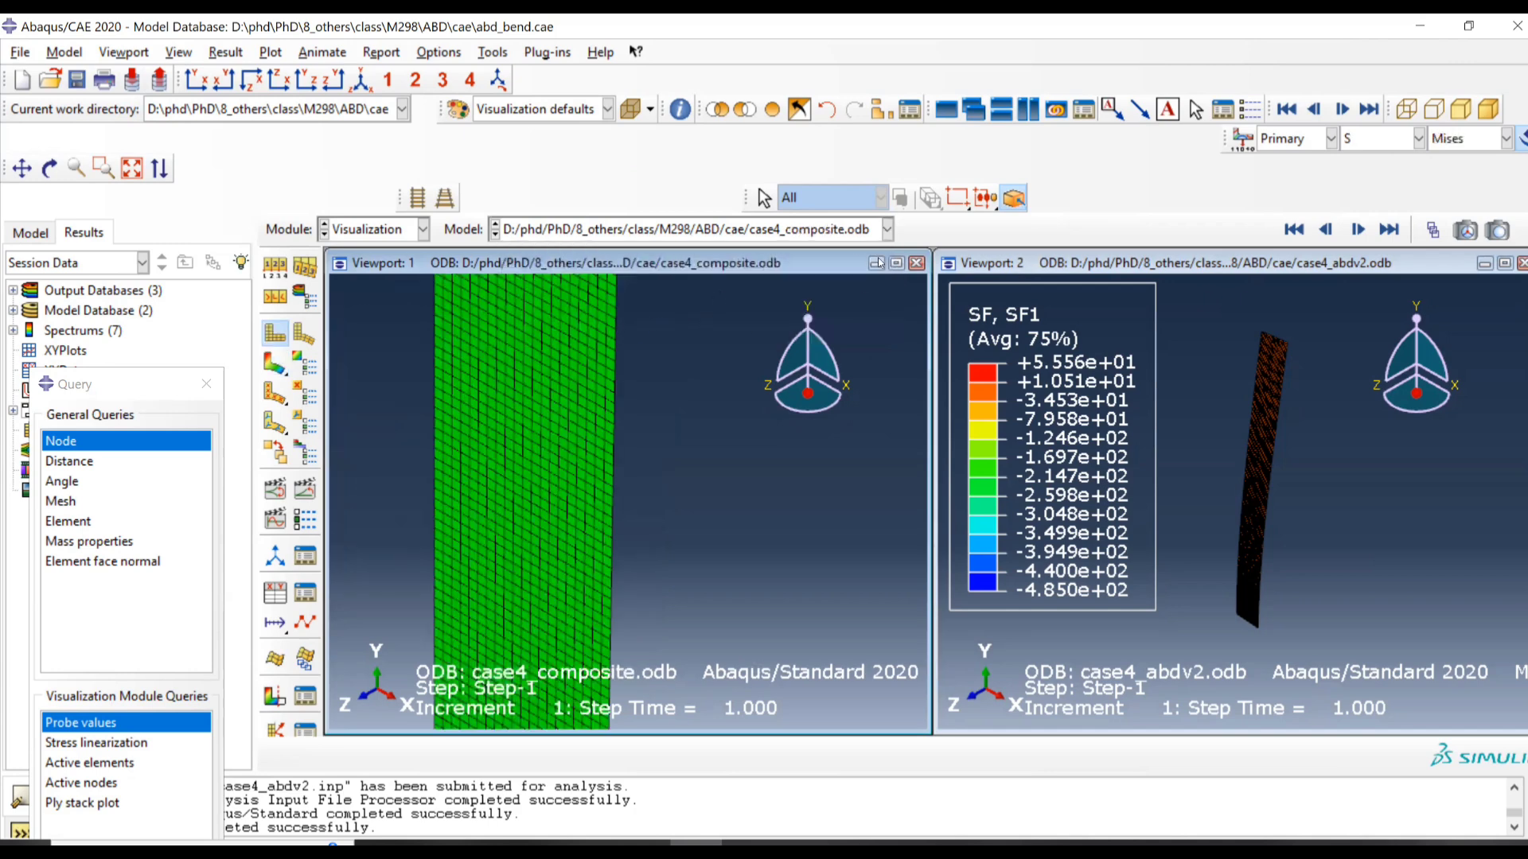
Step: Set Viewport 2, showing case4_abdv2.odb, to plot displacement U with component U1
left_click(948, 254)
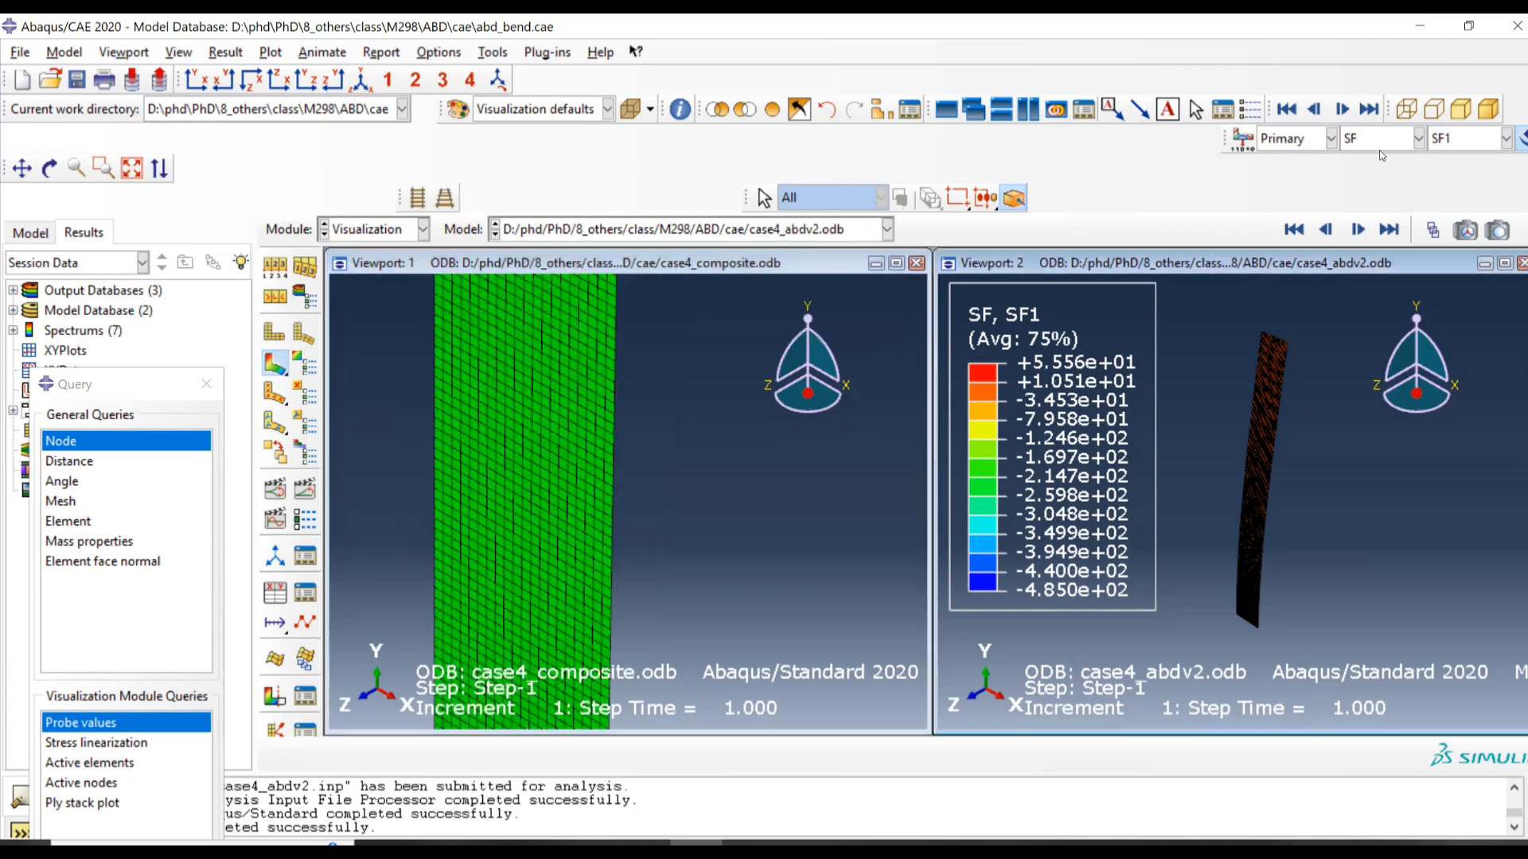
left_click(1382, 141)
left_click(1371, 202)
left_click(1449, 140)
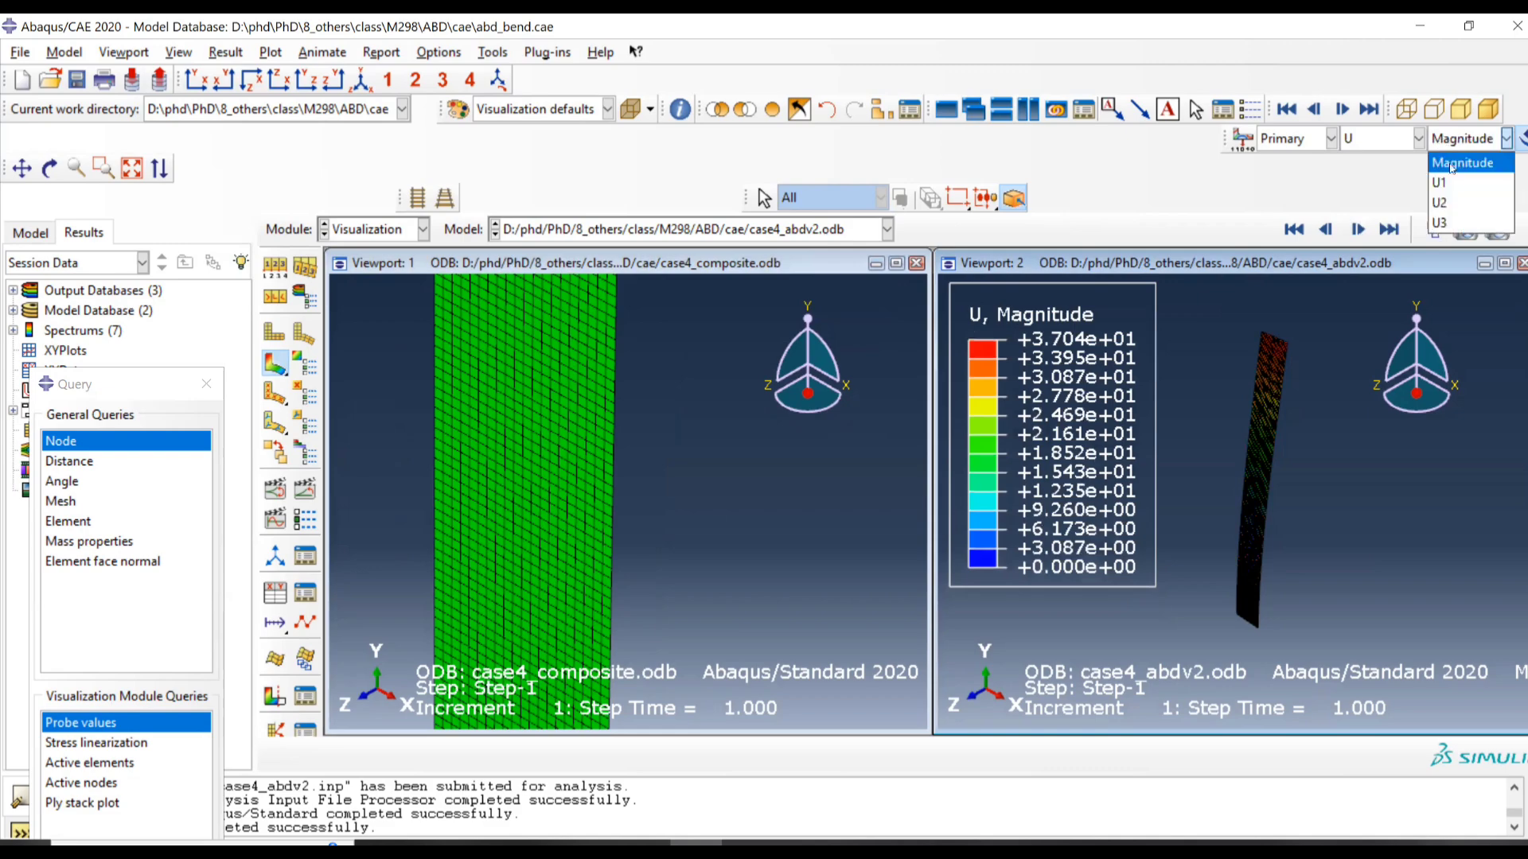
left_click(1452, 183)
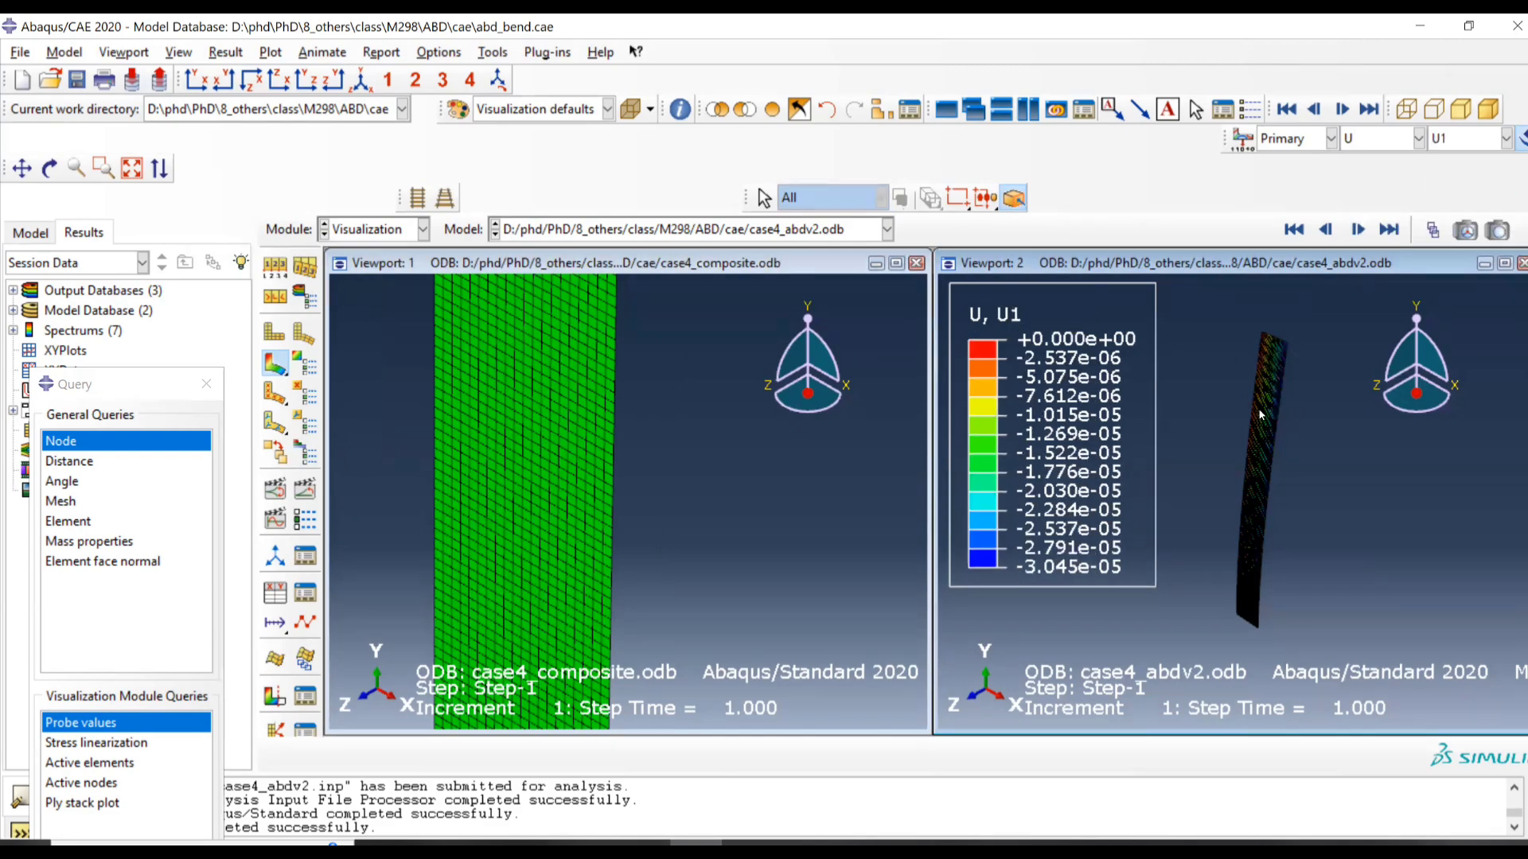
Step: Zoom in on the strip's upper end in Viewport 2, save the view as User 1 with Save current, and apply it to Viewport 1
scroll(1272, 350, "down", 10)
middle_click_drag(1272, 374, 1266, 414, "ctrl+alt")
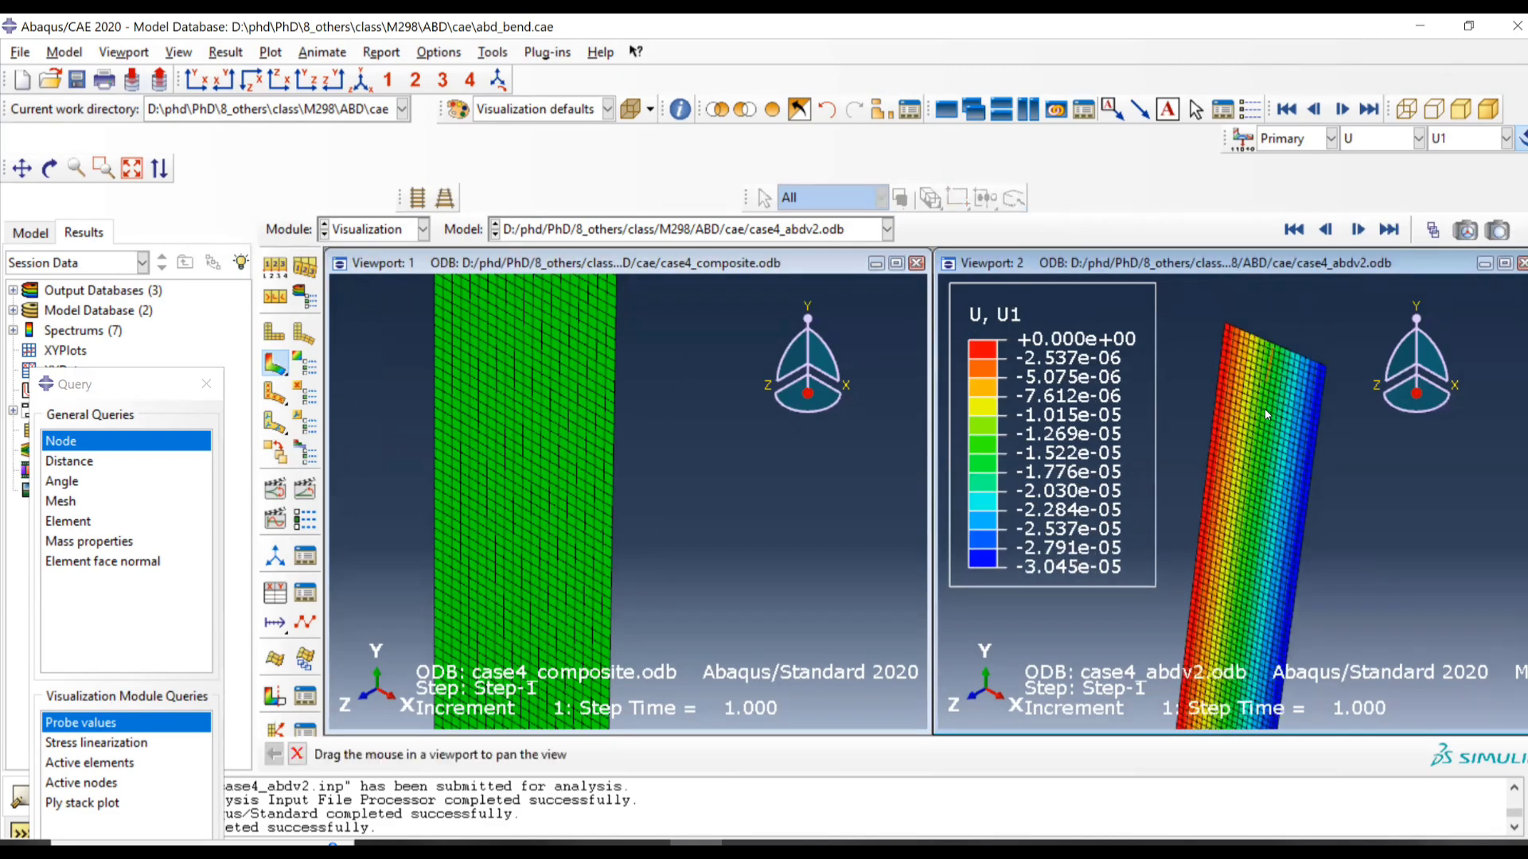
scroll(1273, 422, "down", 5)
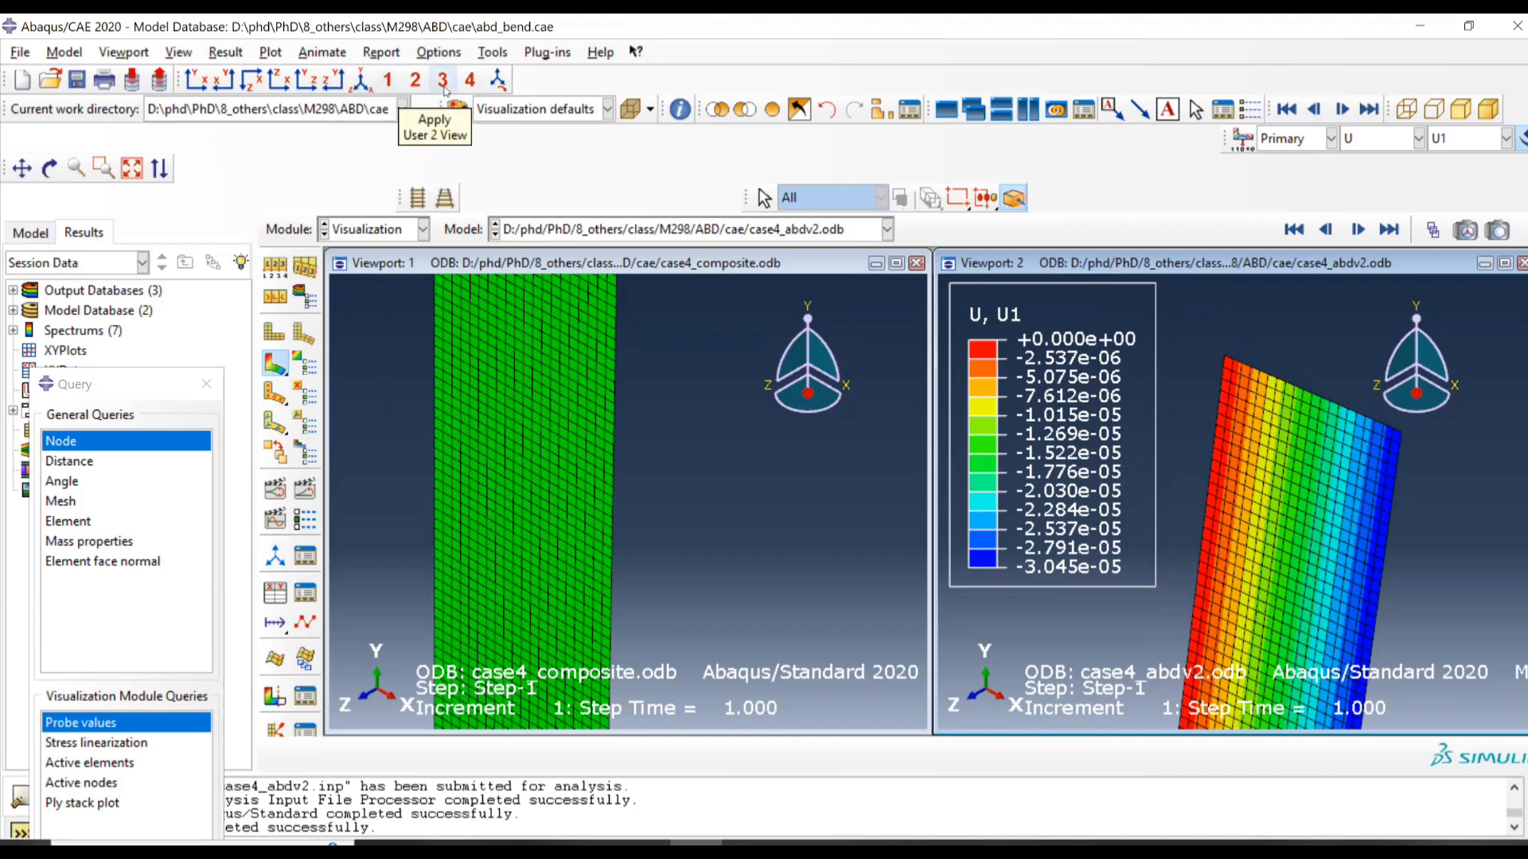
left_click(499, 82)
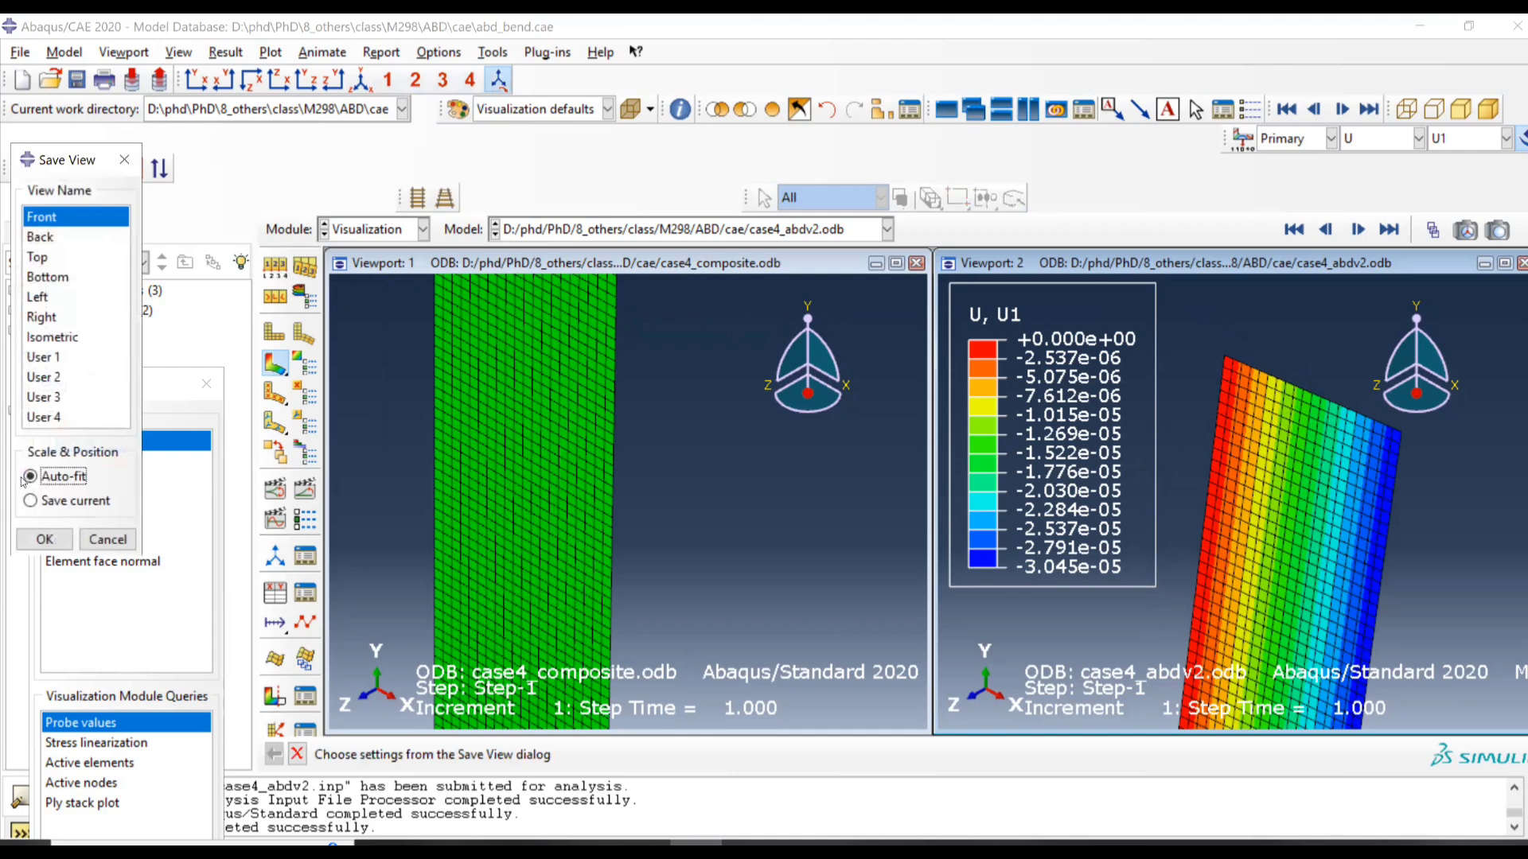
left_click(60, 360)
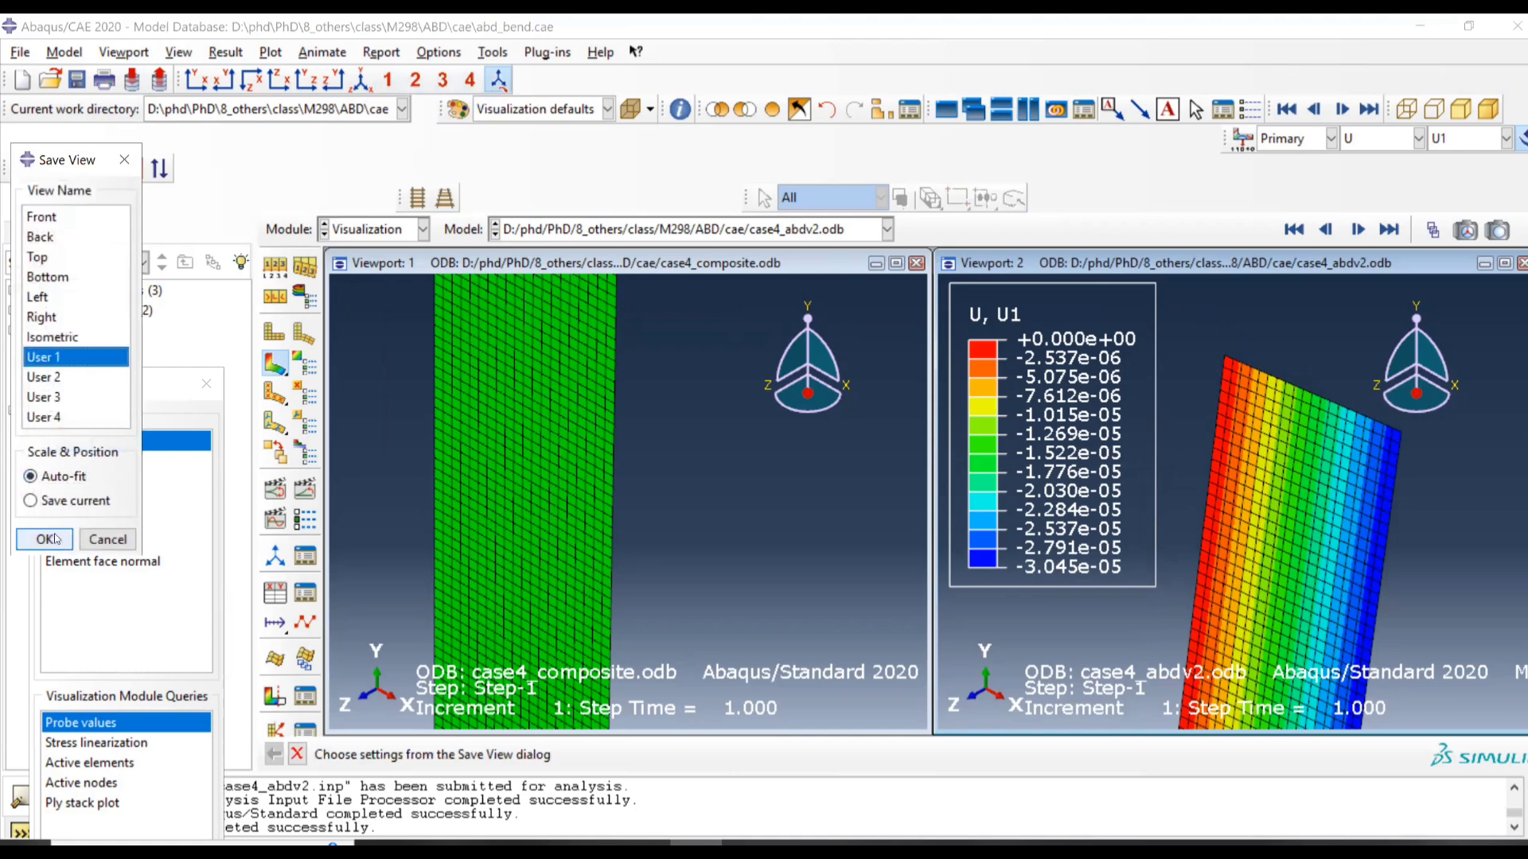
left_click(64, 502)
left_click(45, 541)
left_click(613, 263)
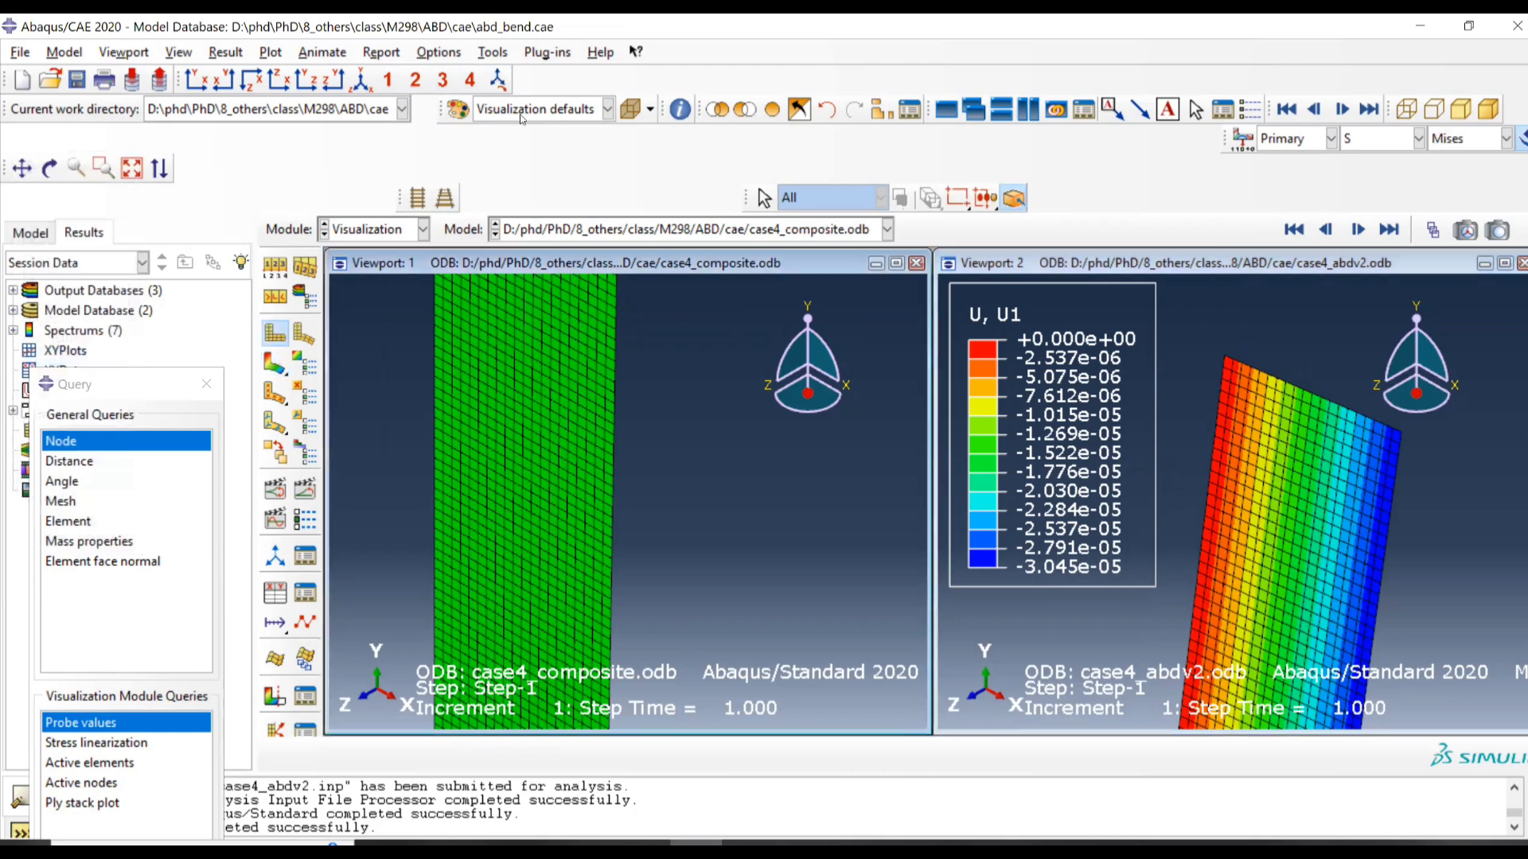
left_click(388, 80)
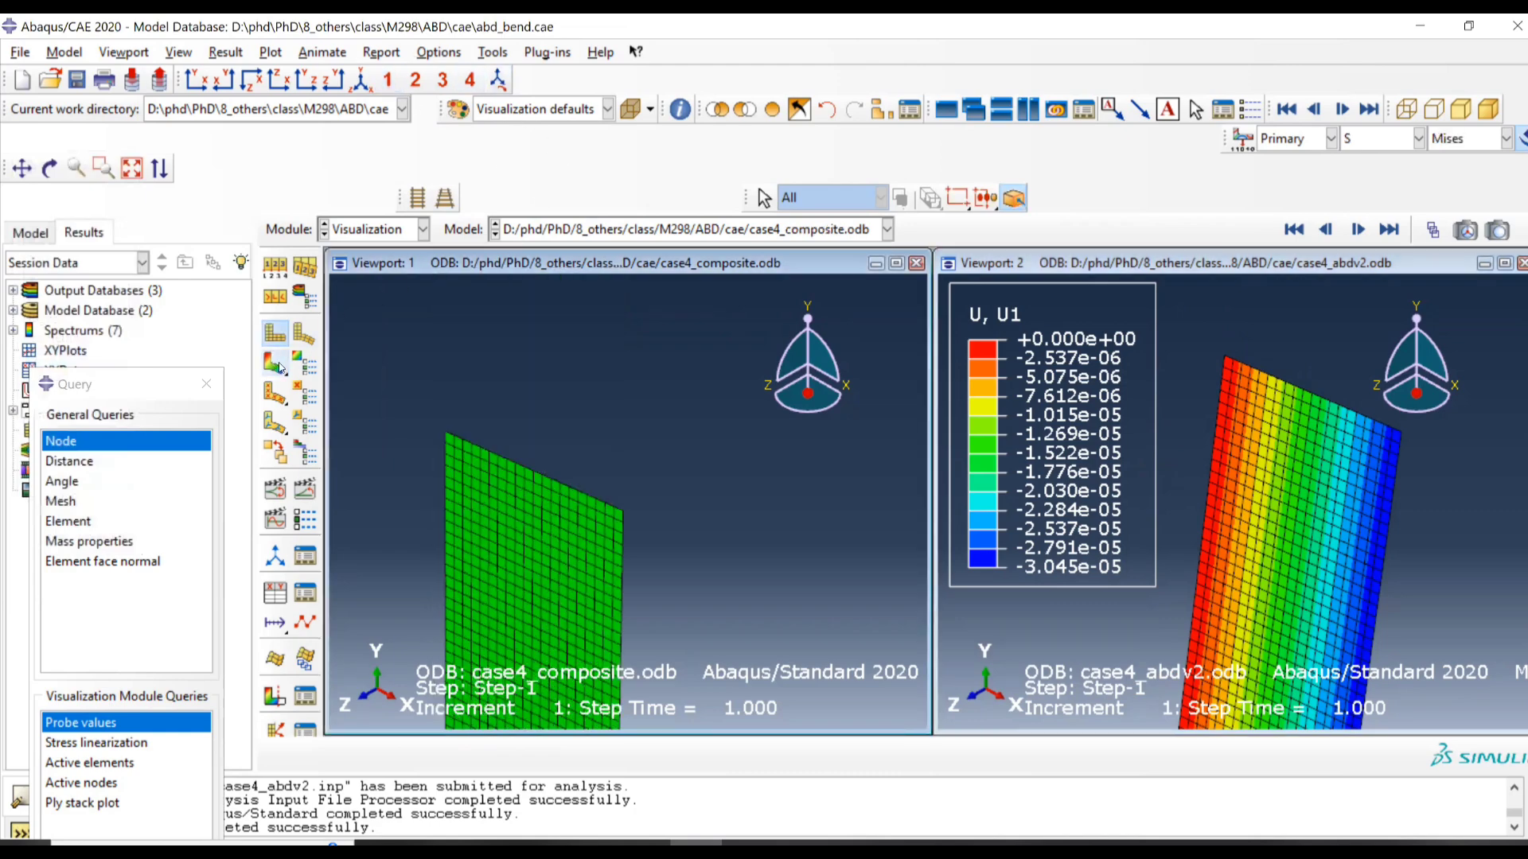
Step: Plot contours on the deformed shape of case4_composite in Viewport 1, using displacement U with component U1
left_click(280, 368)
left_click(1394, 144)
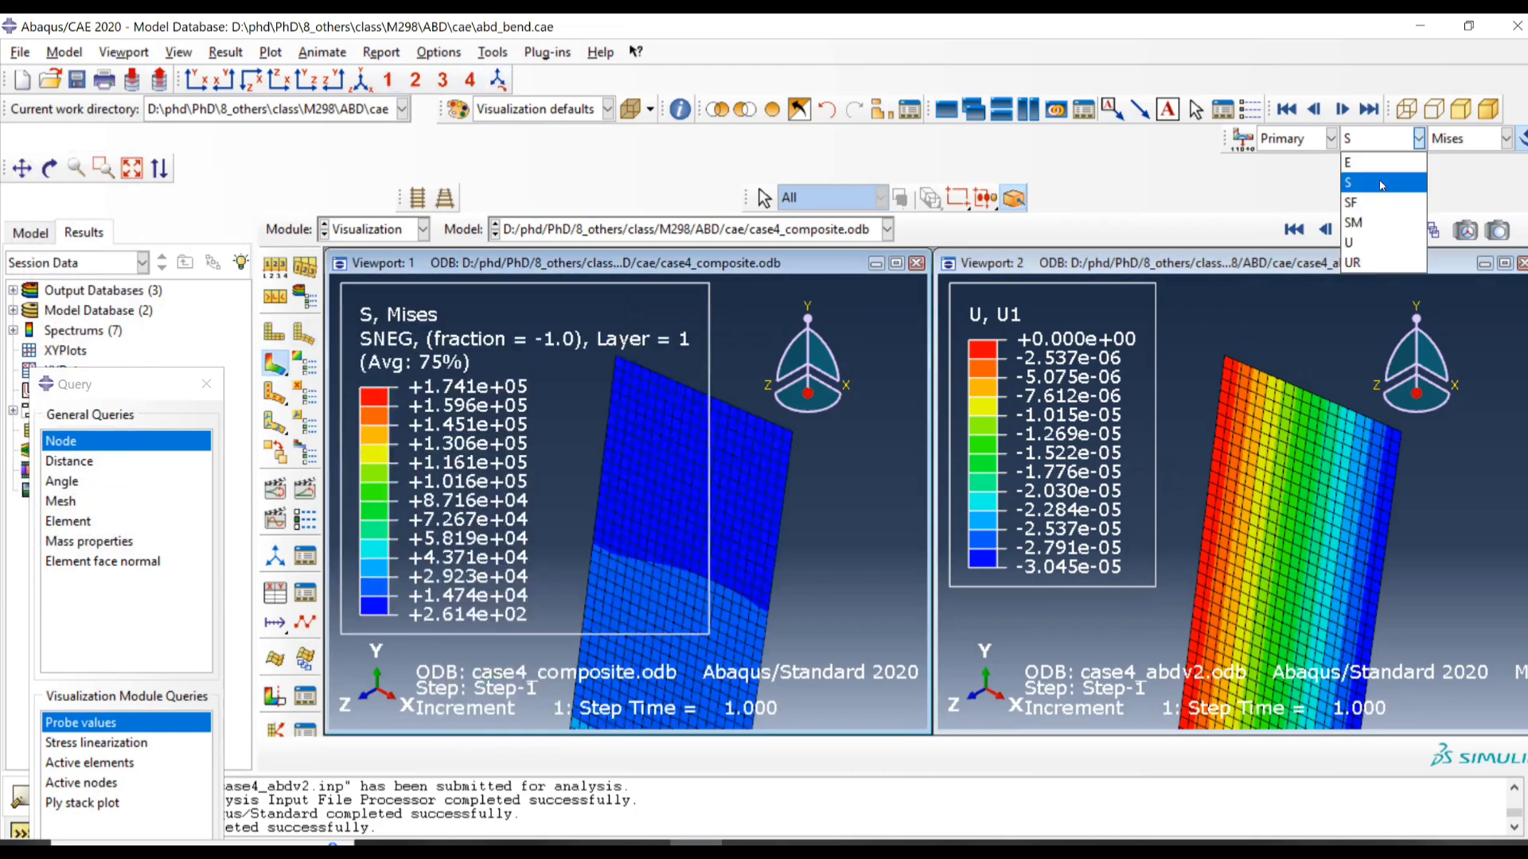
left_click(1350, 243)
left_click(1461, 138)
left_click(1461, 182)
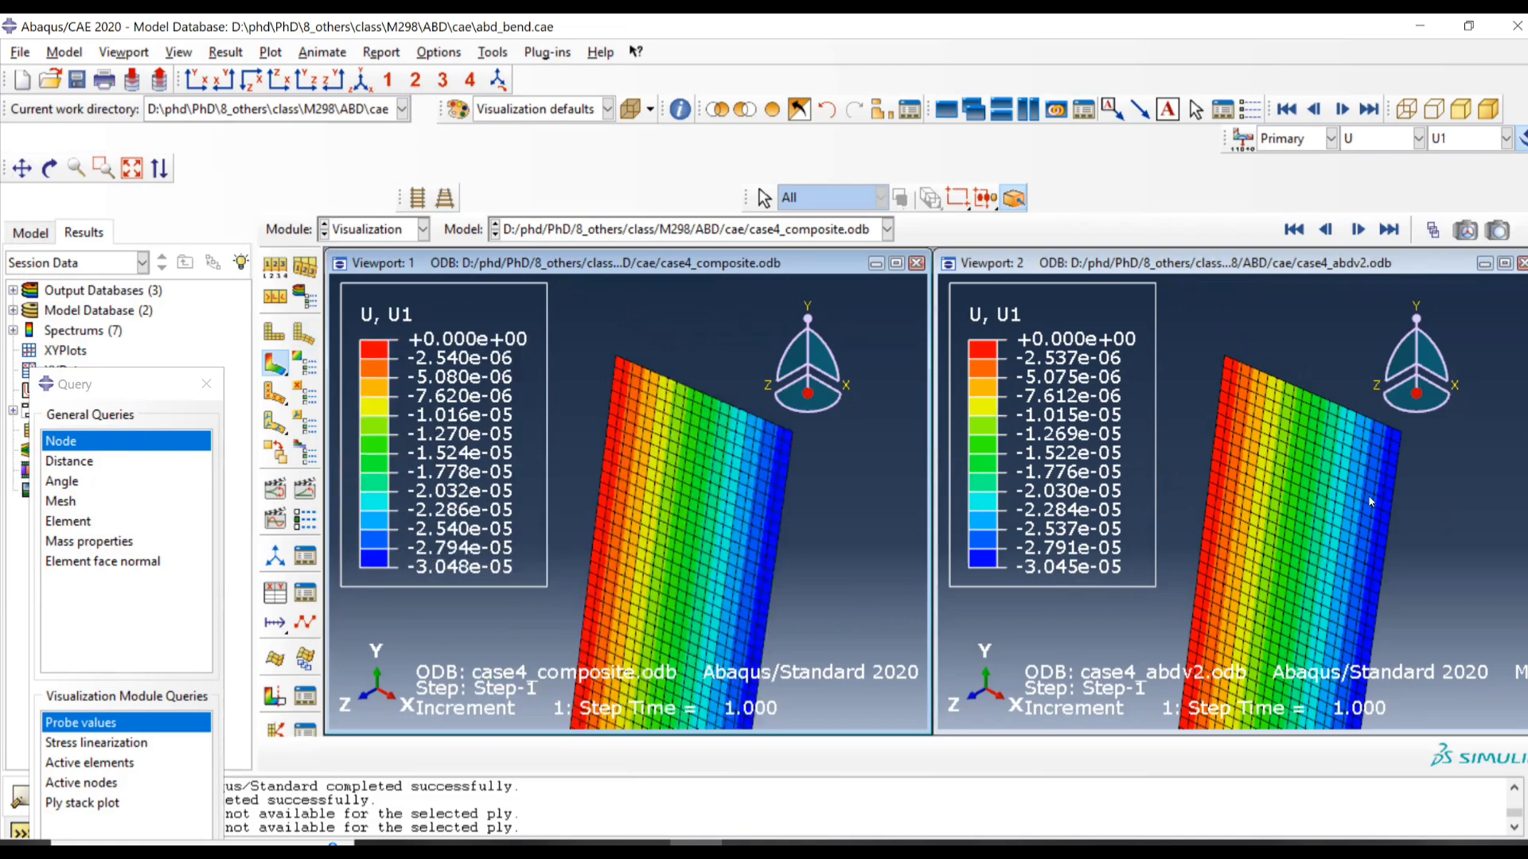
Step: Compare the composite and ABD displacements by plotting component U2, followed by U3, in both viewports
left_click(1461, 138)
left_click(1456, 203)
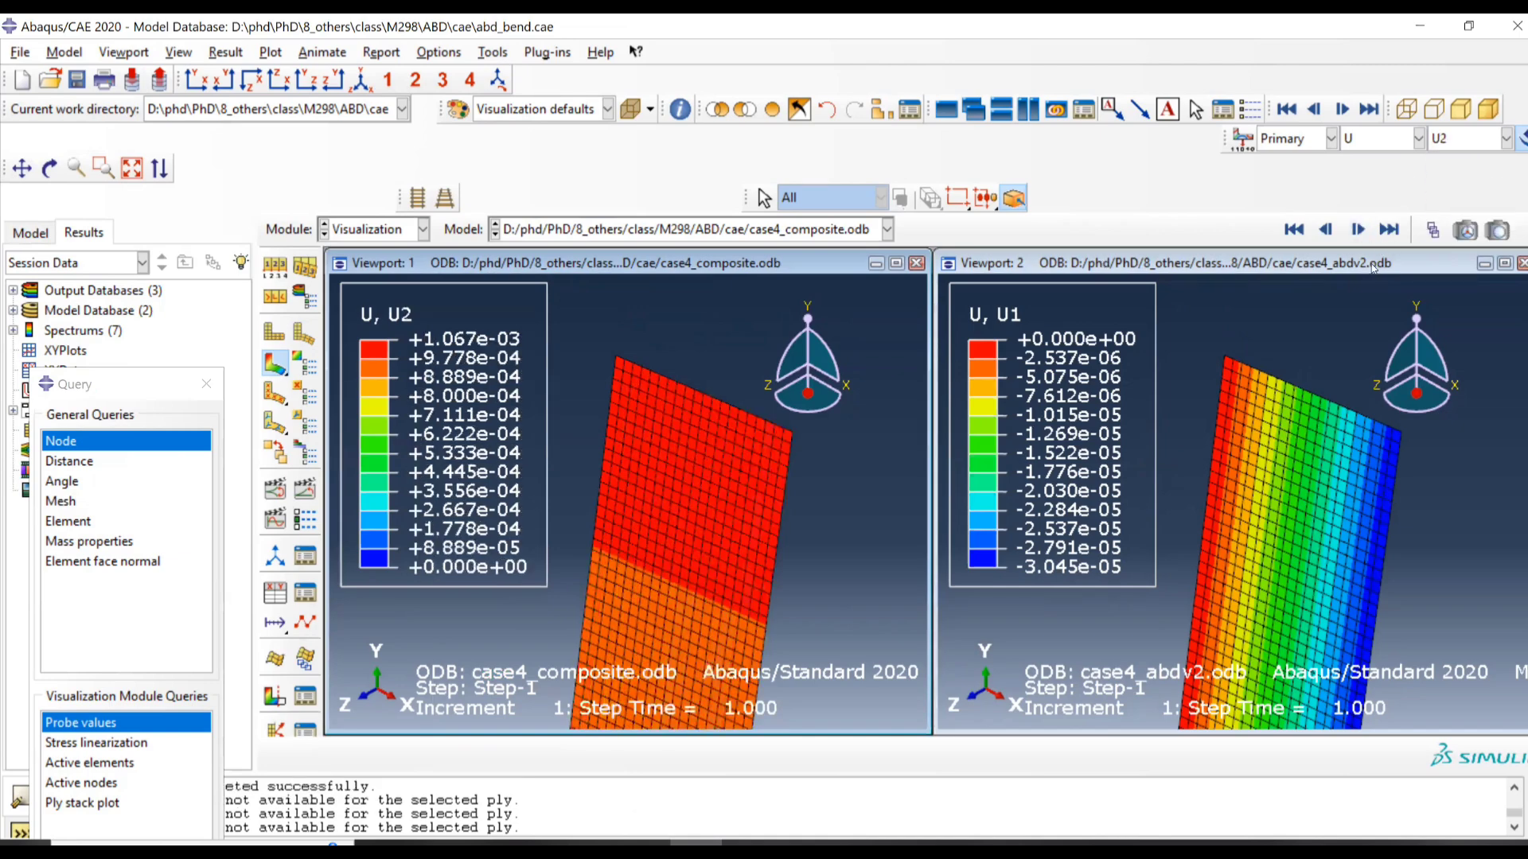
left_click(1433, 228)
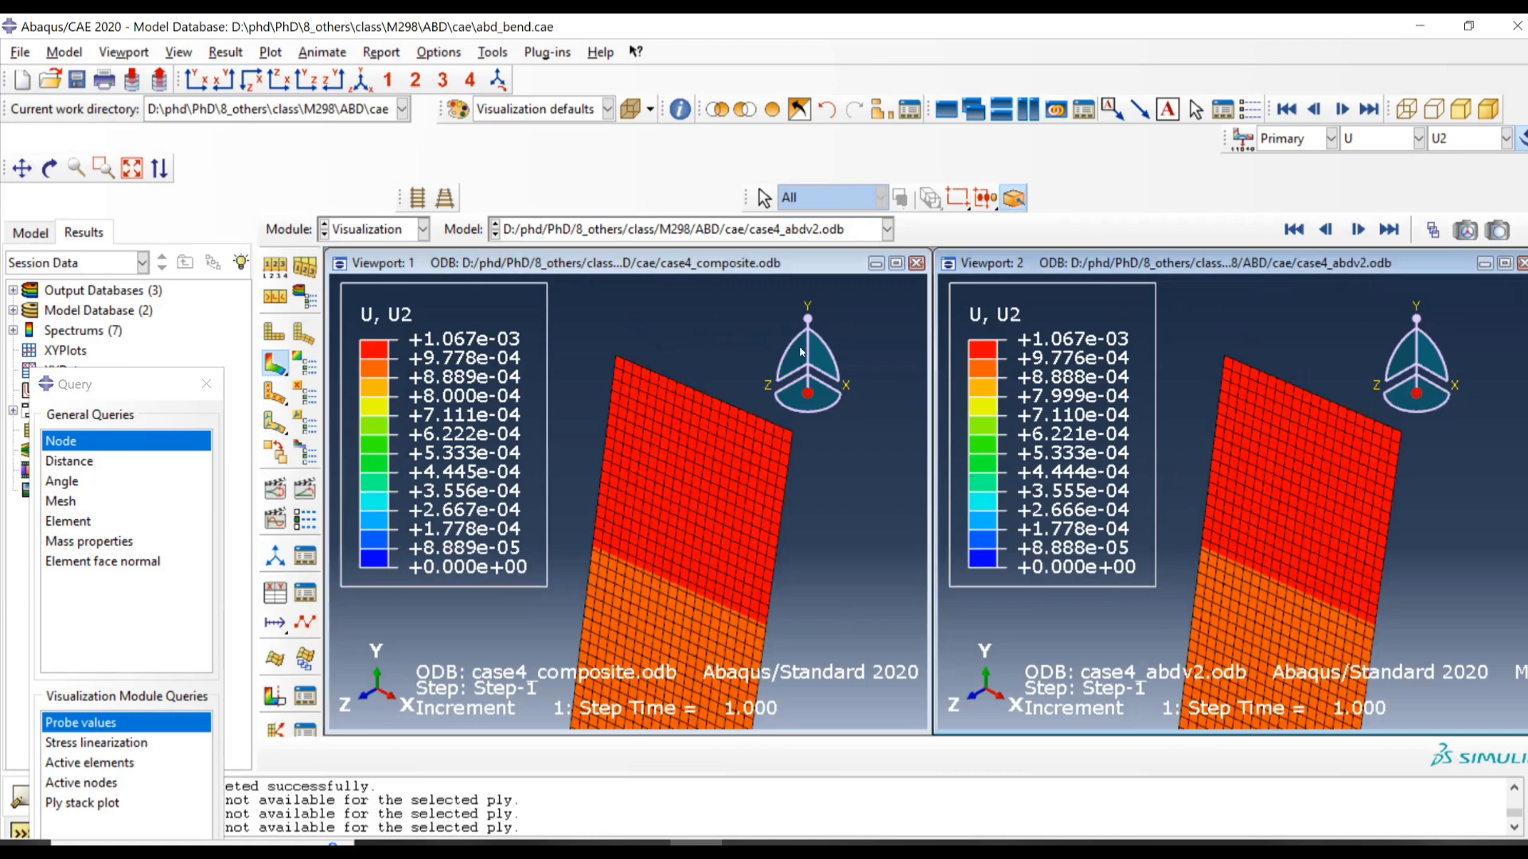
left_click(1450, 144)
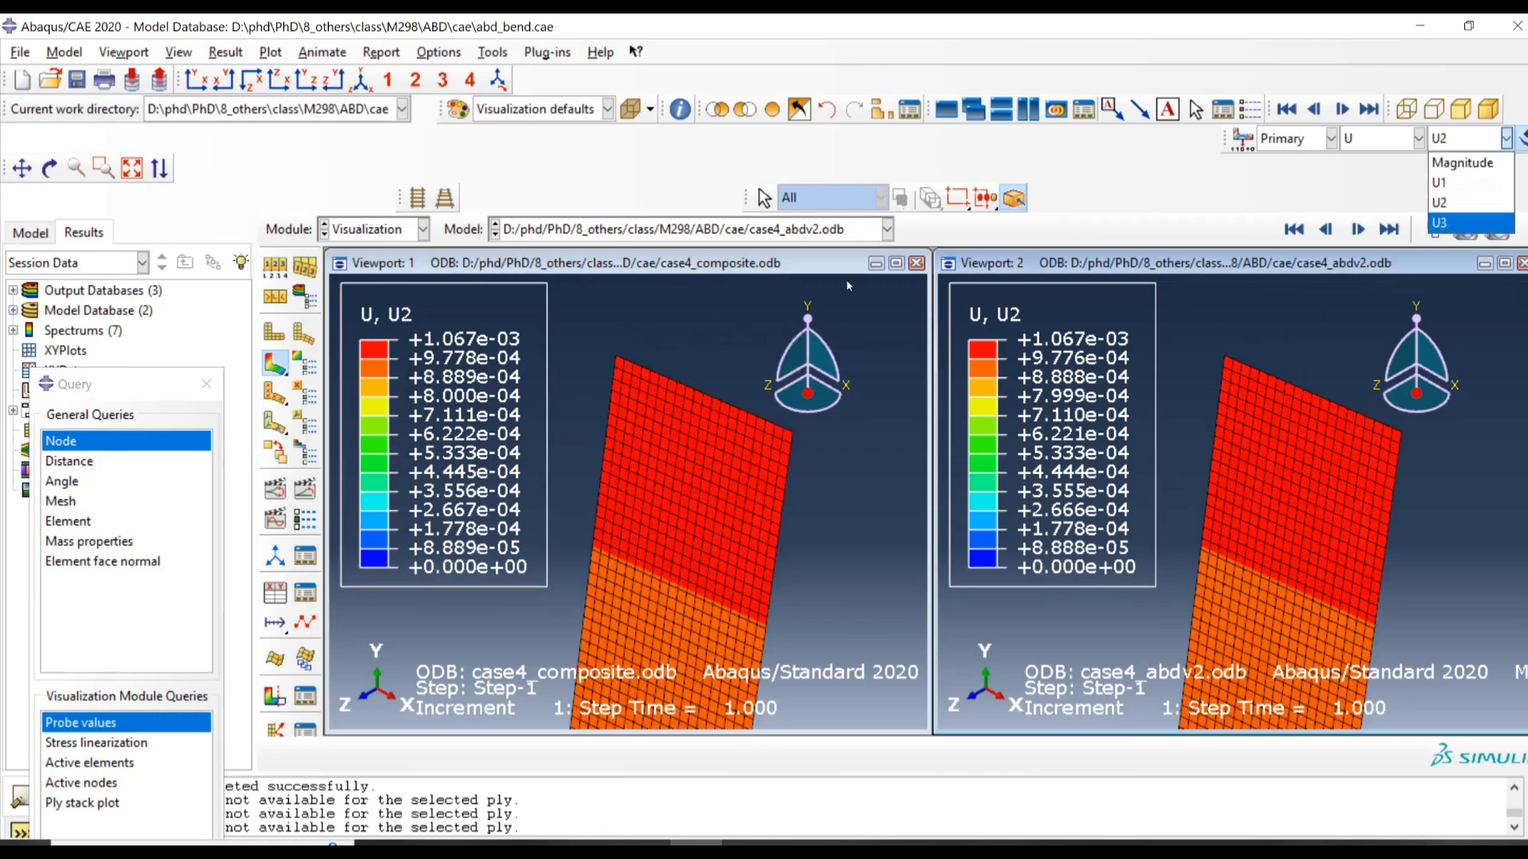
left_click(1448, 223)
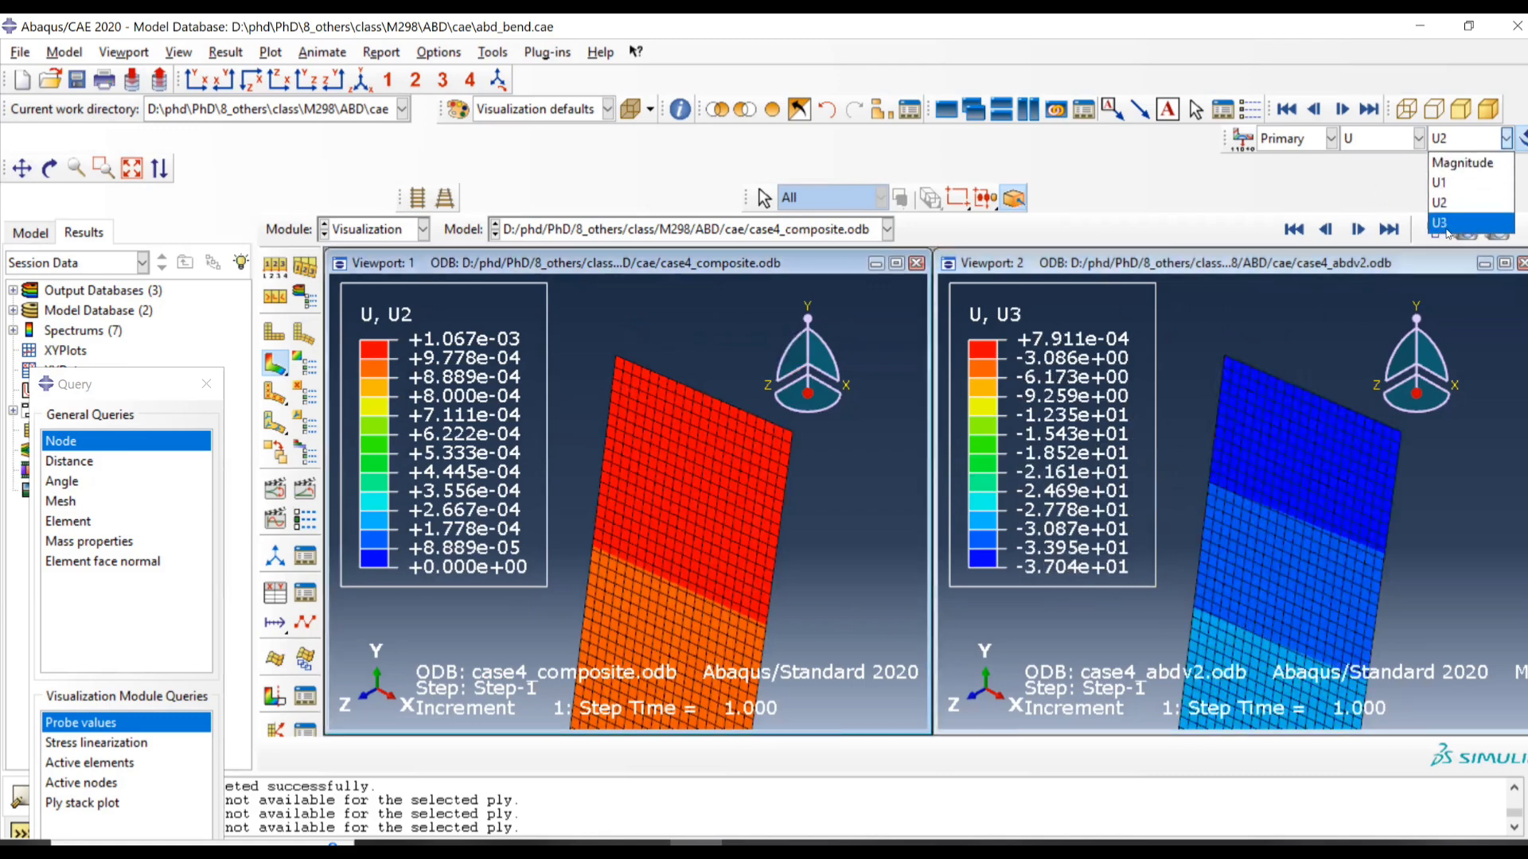
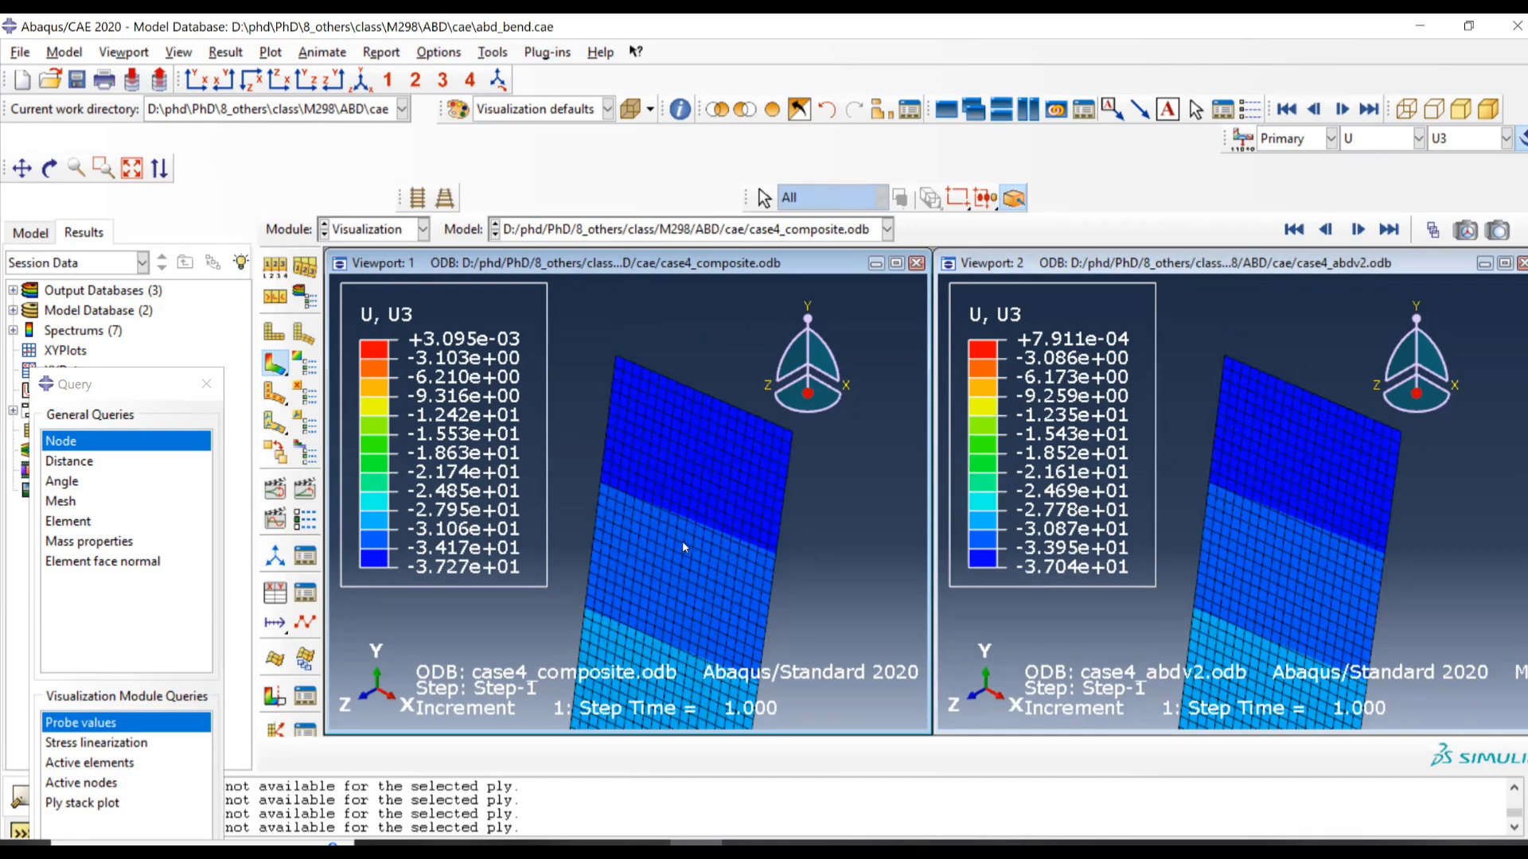
Step: Switch to the PowerPoint exercise slide and review task #2 on the shell General Section and the deflection comparison
left_click(539, 848)
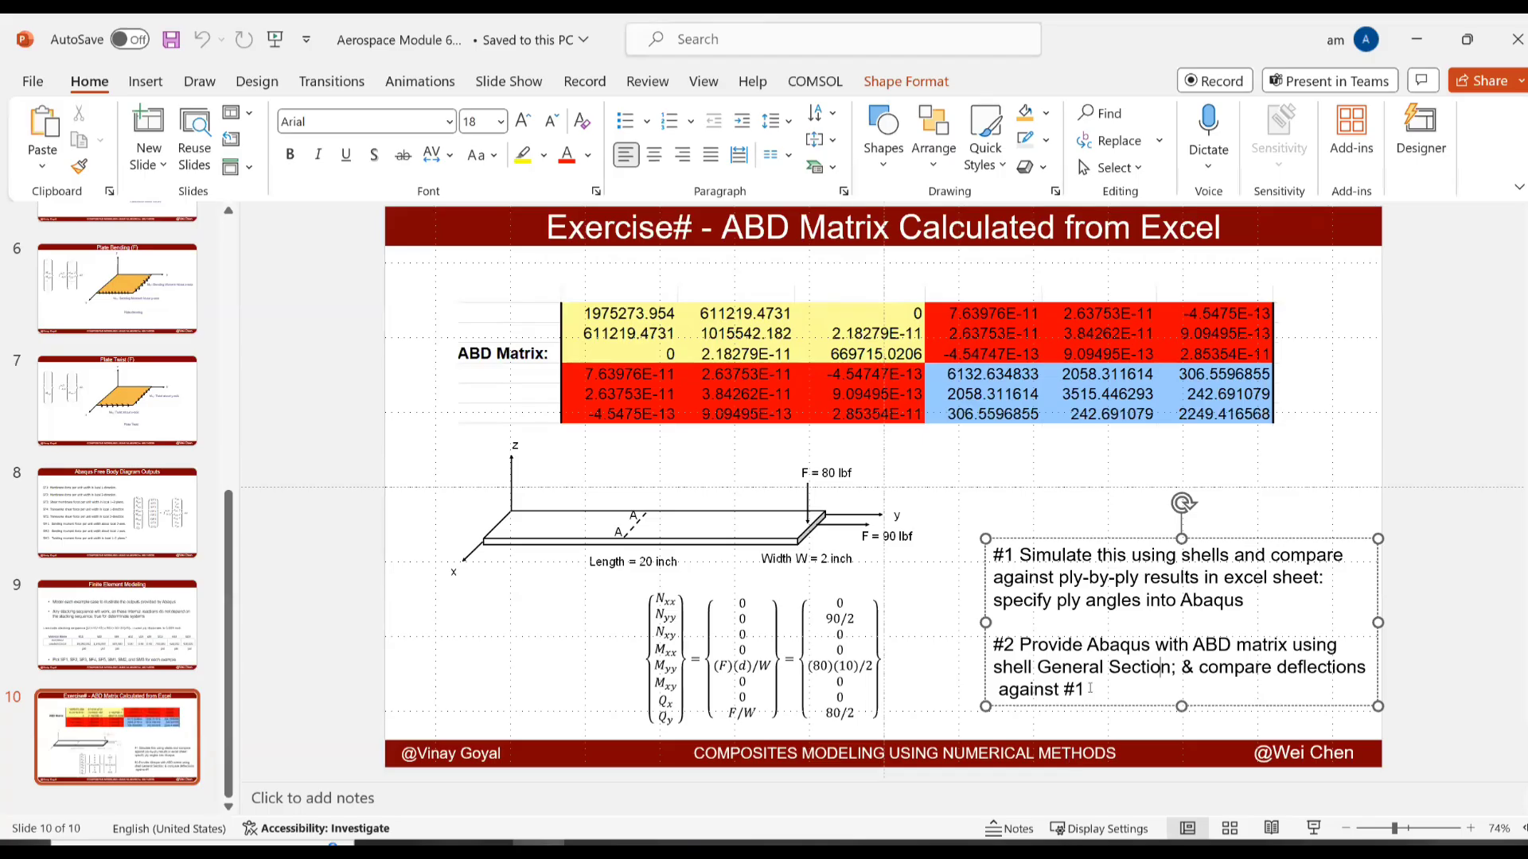
left_click_drag(1090, 689, 992, 643)
left_click(949, 671)
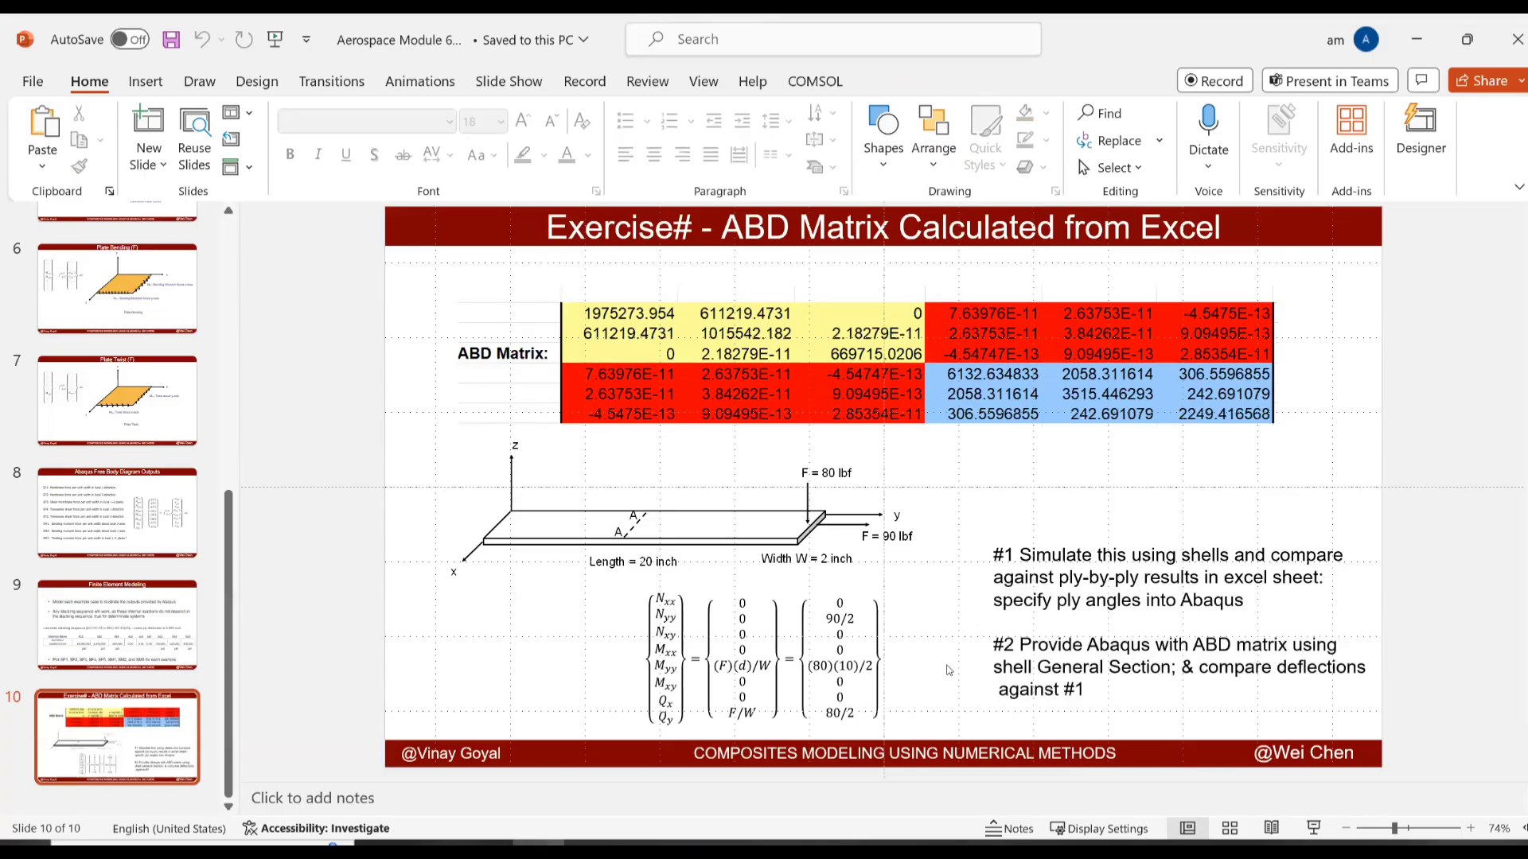